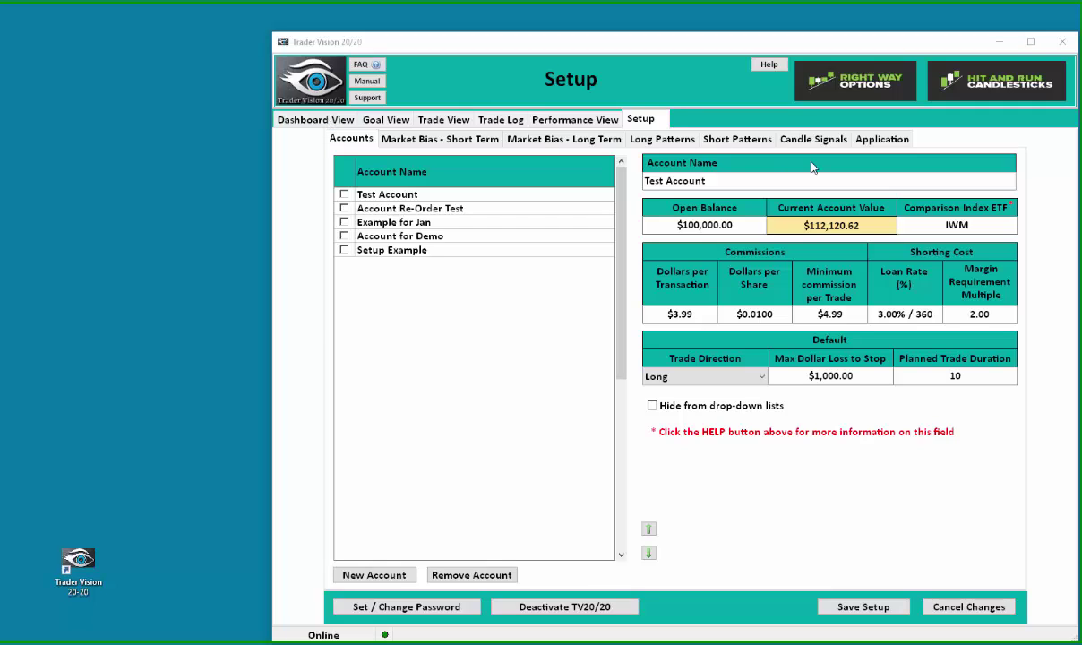
# View the application settings and read the explanation of the share calculation options
pyautogui.click(906, 146)
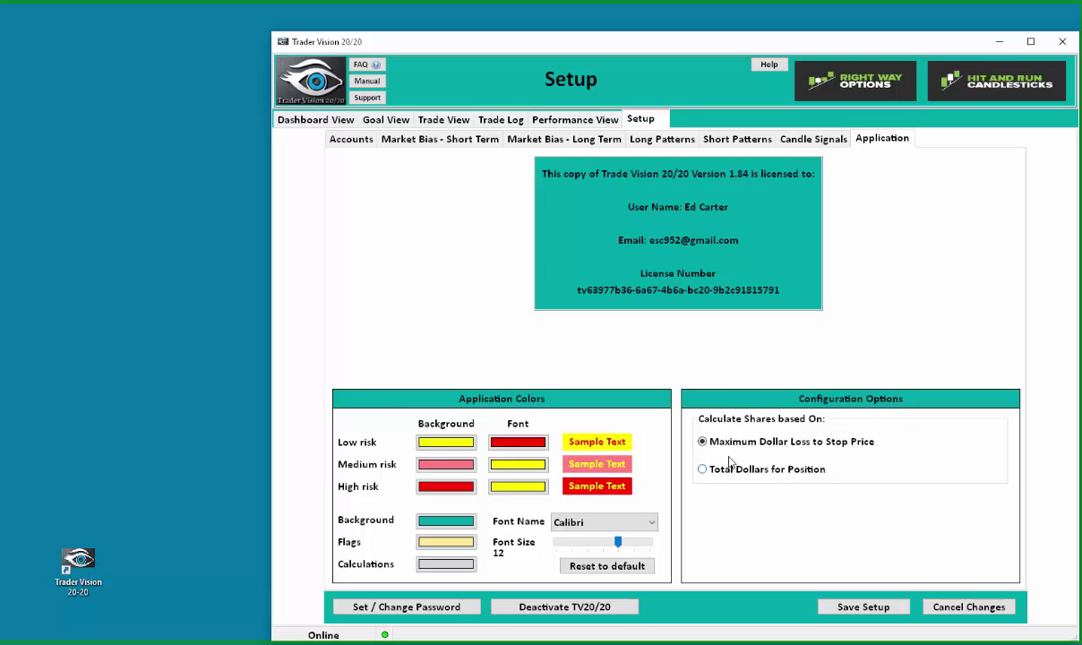
pyautogui.moveTo(794, 439)
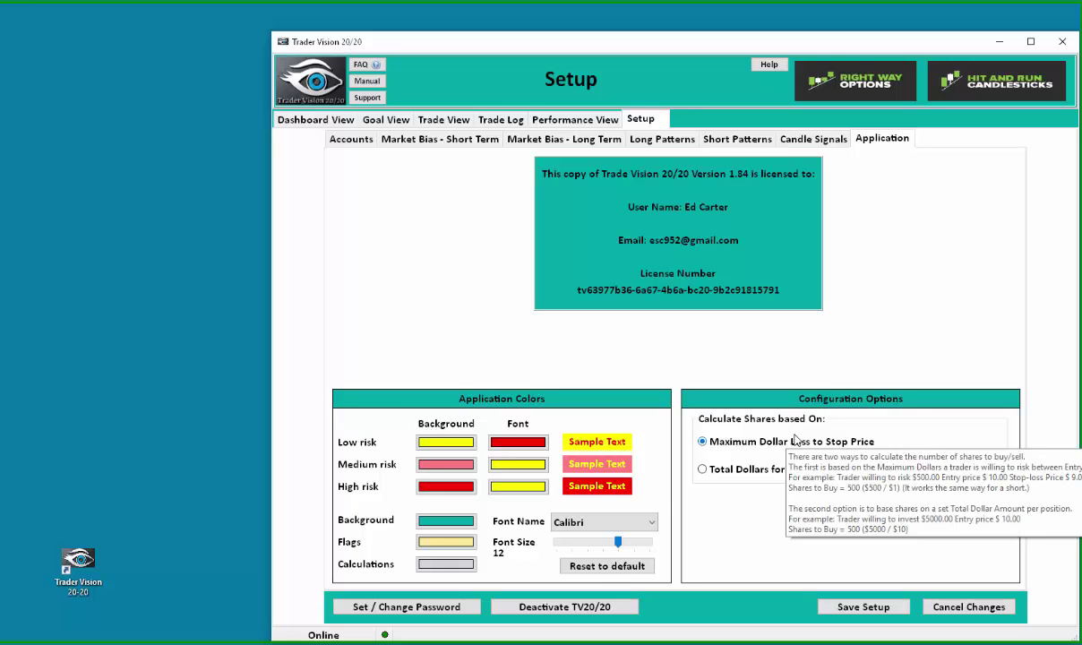
pyautogui.moveTo(751, 488)
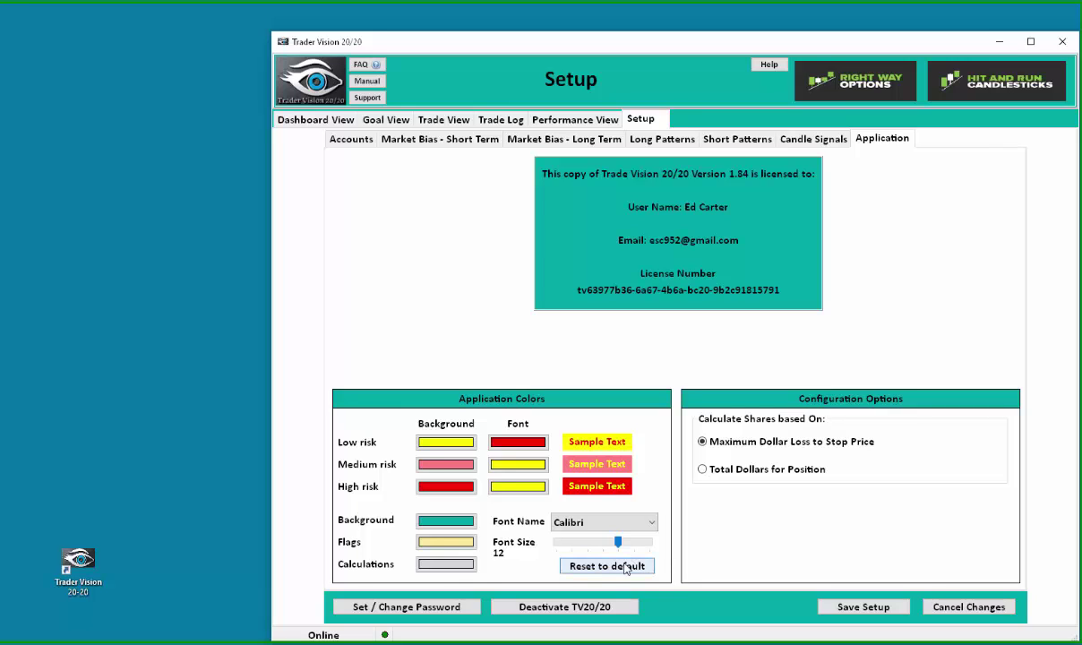
# Look through the color choices for the application background and the available font names, keeping Calibri
pyautogui.click(453, 528)
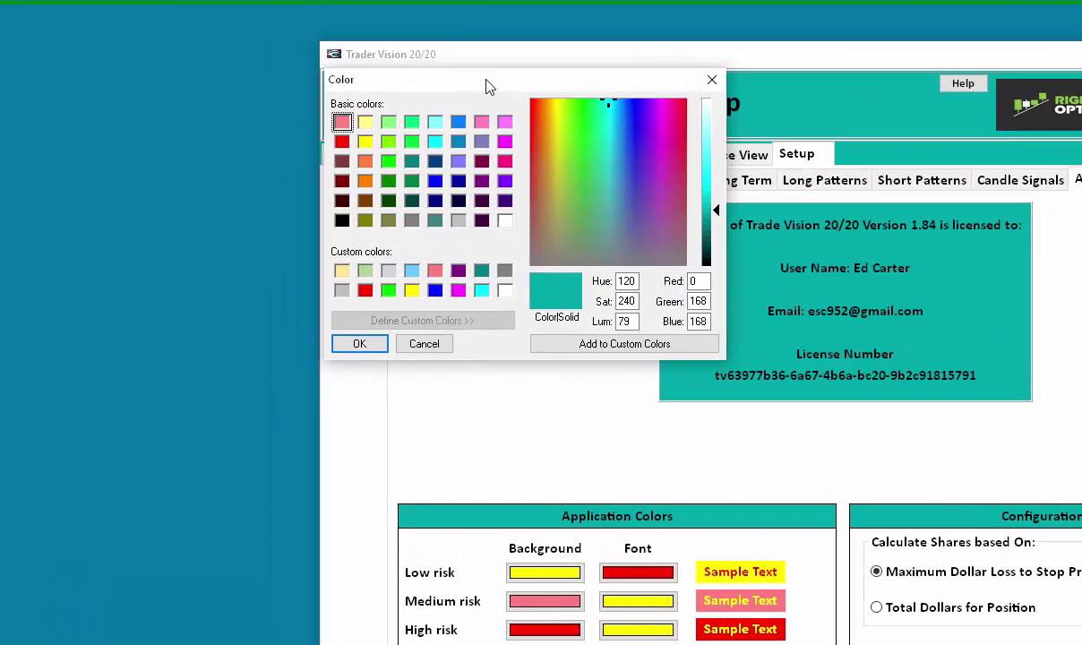
pyautogui.moveTo(488, 86); pyautogui.dragTo(504, 90)
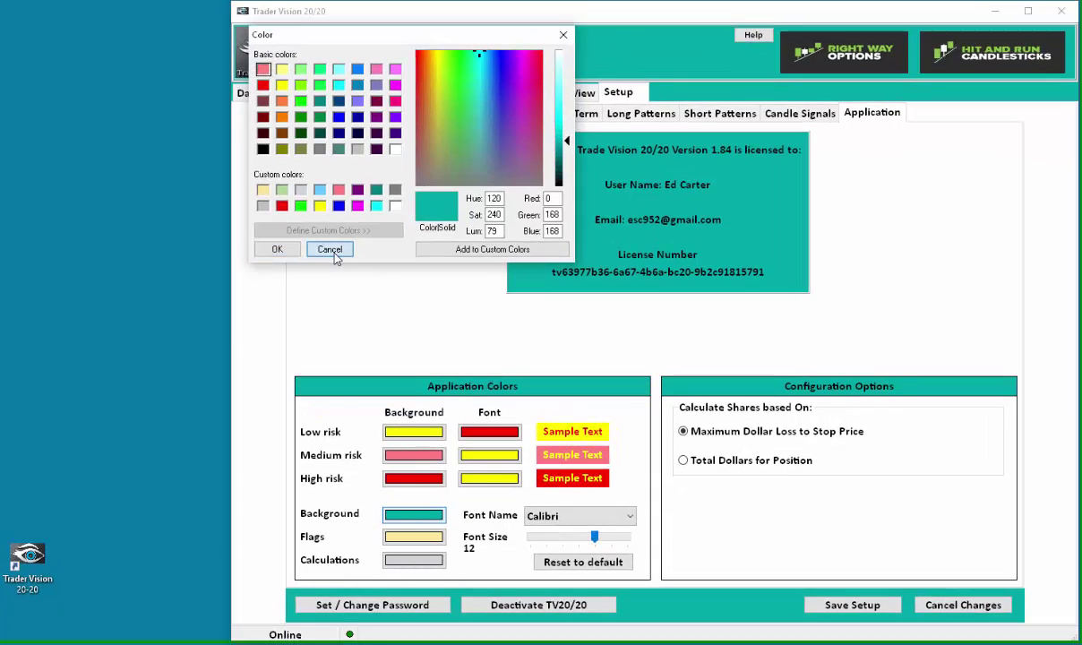
pyautogui.click(352, 270)
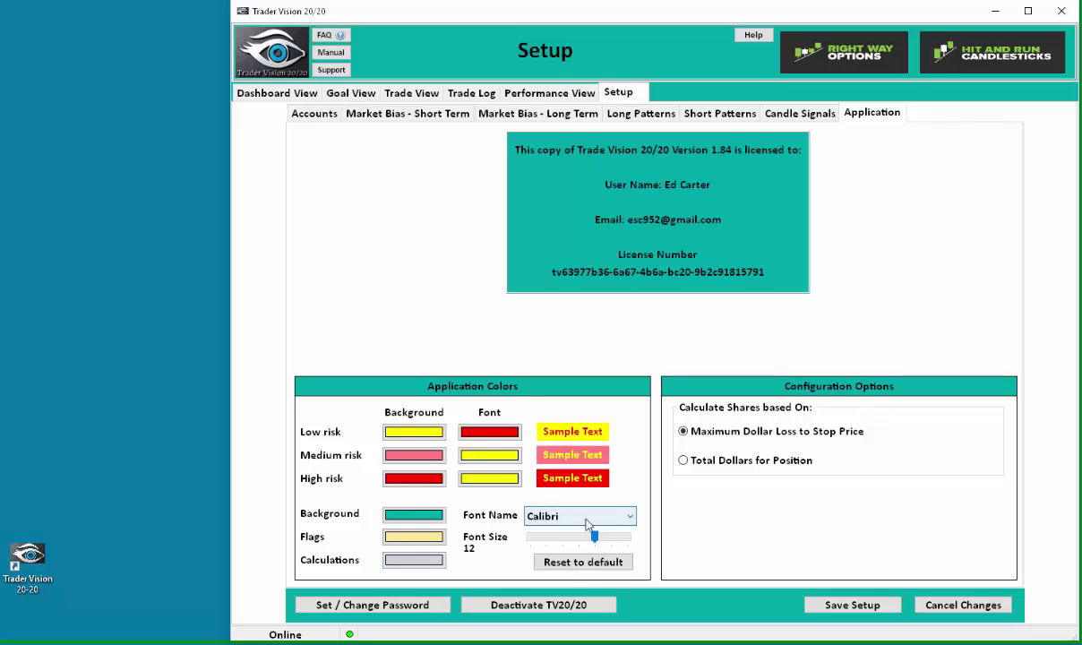
pyautogui.click(633, 518)
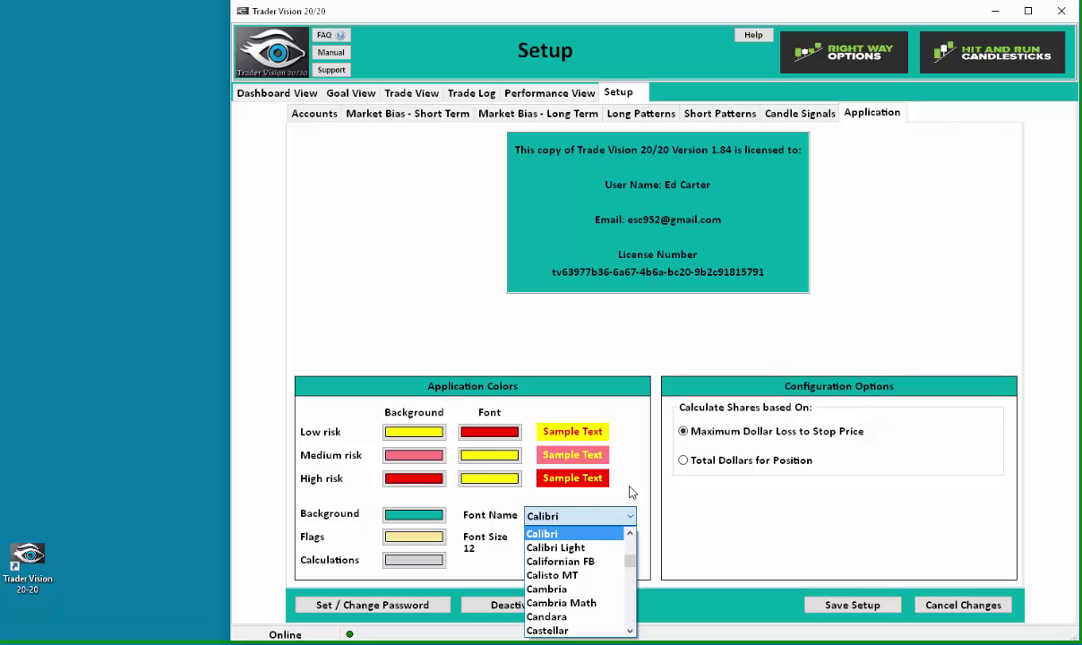
pyautogui.click(591, 534)
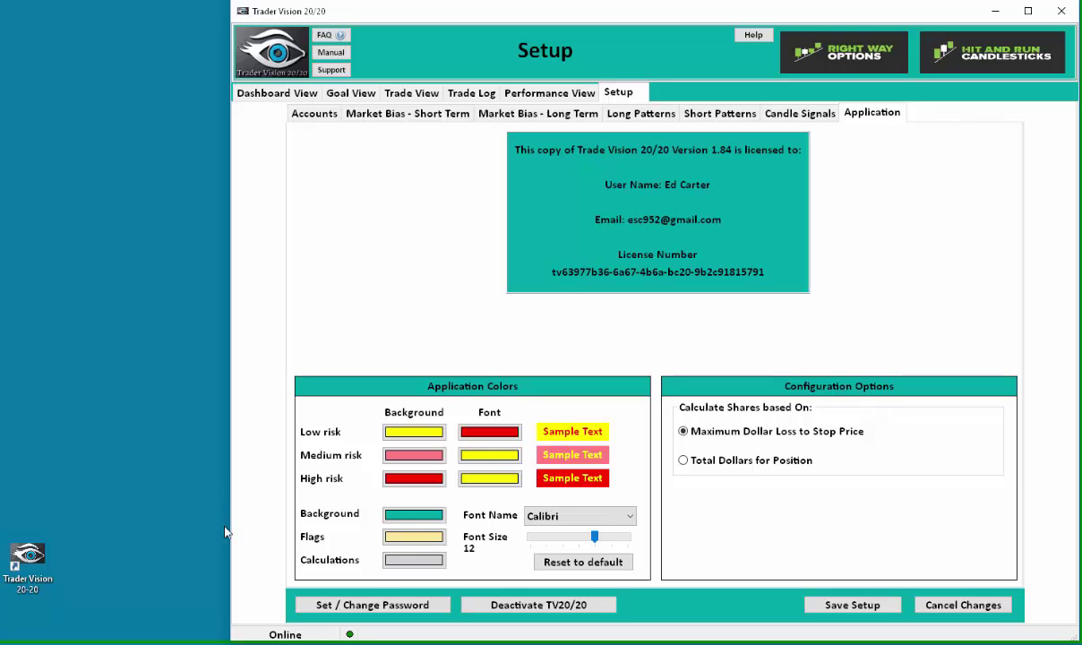
# Try a light purple as the flags color, then discard the choice
pyautogui.click(409, 541)
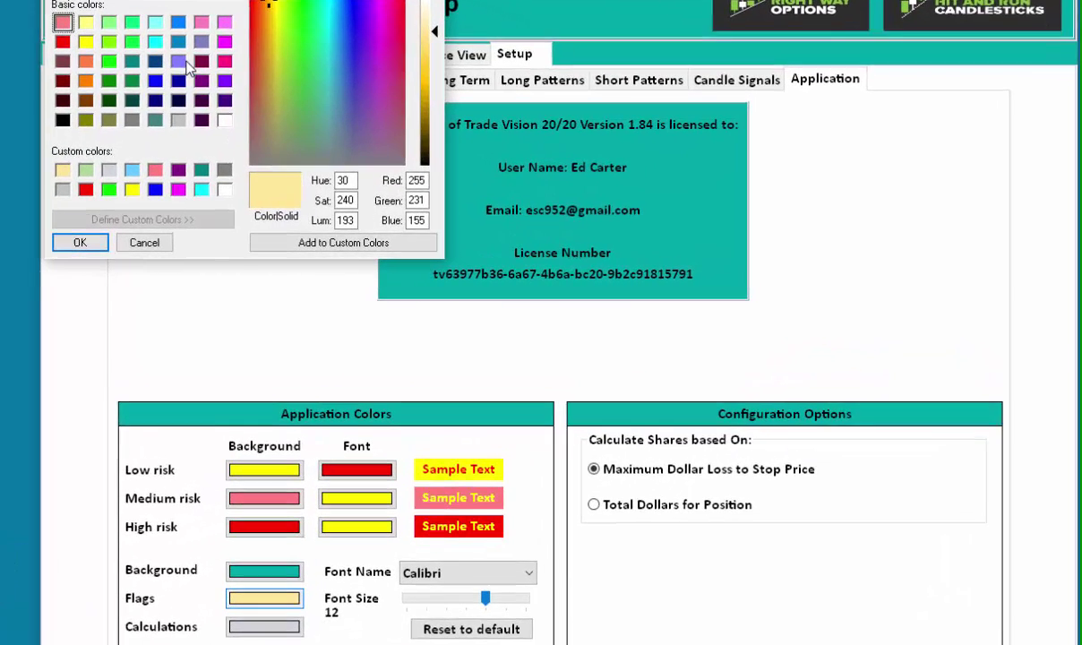
pyautogui.click(345, 98)
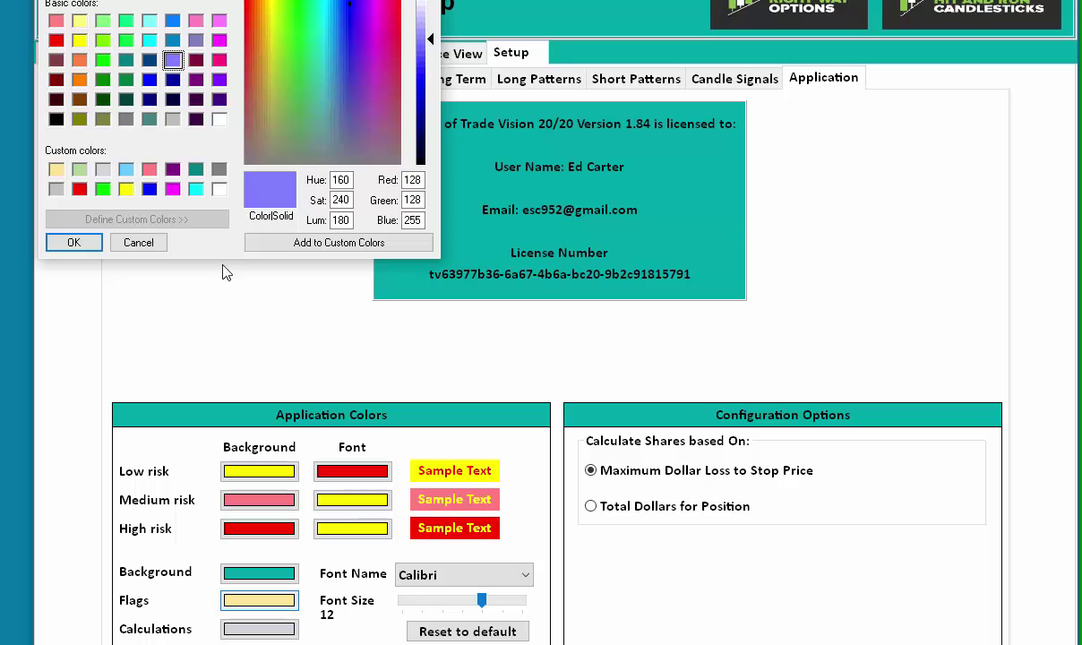
pyautogui.click(153, 246)
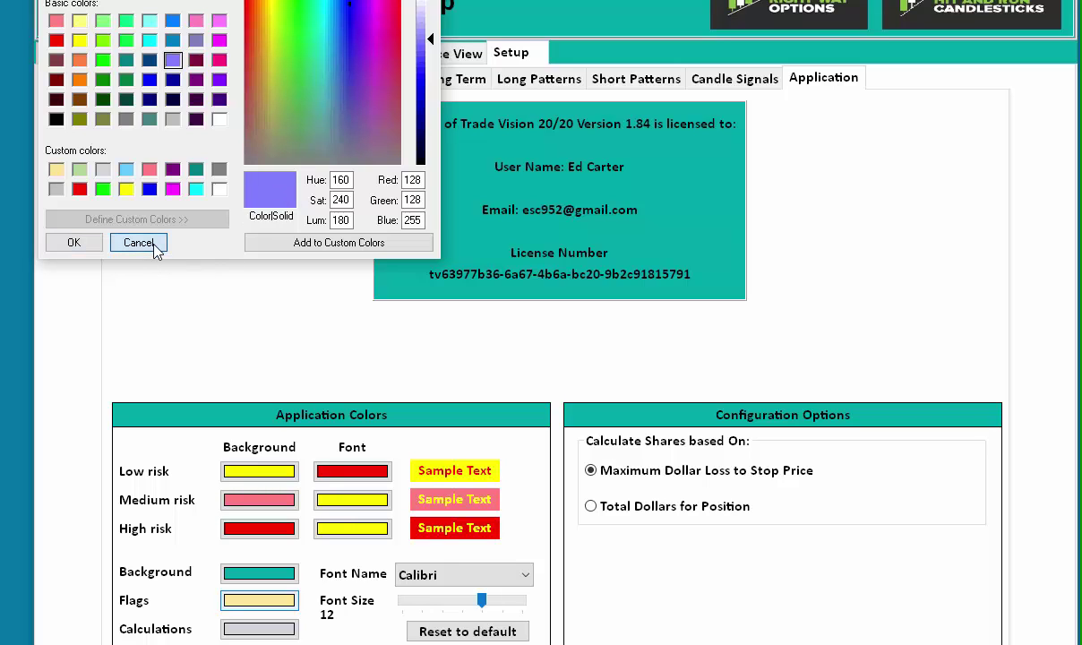
pyautogui.click(154, 248)
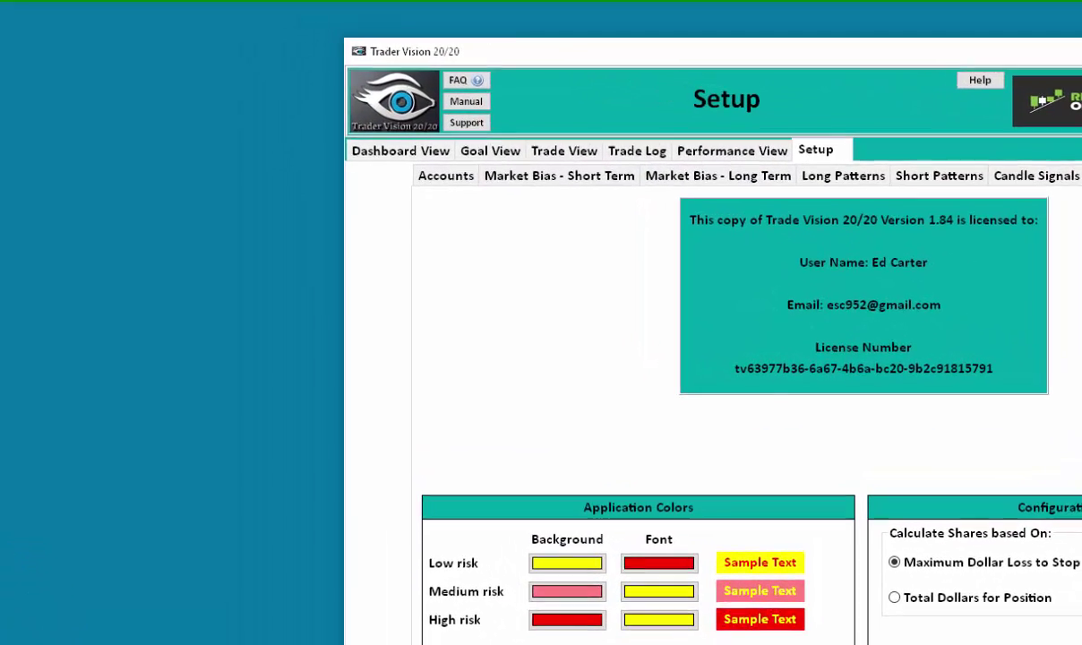
# View the password-setting dialog and the application deactivation prompt, dismissing both without making changes
pyautogui.click(367, 606)
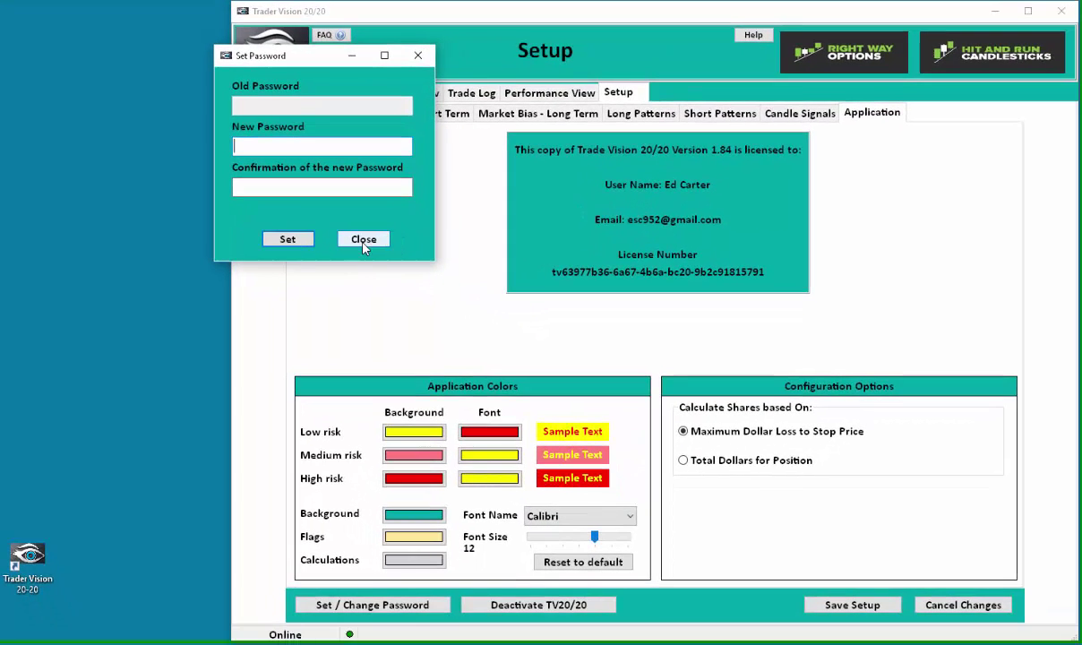
pyautogui.click(363, 242)
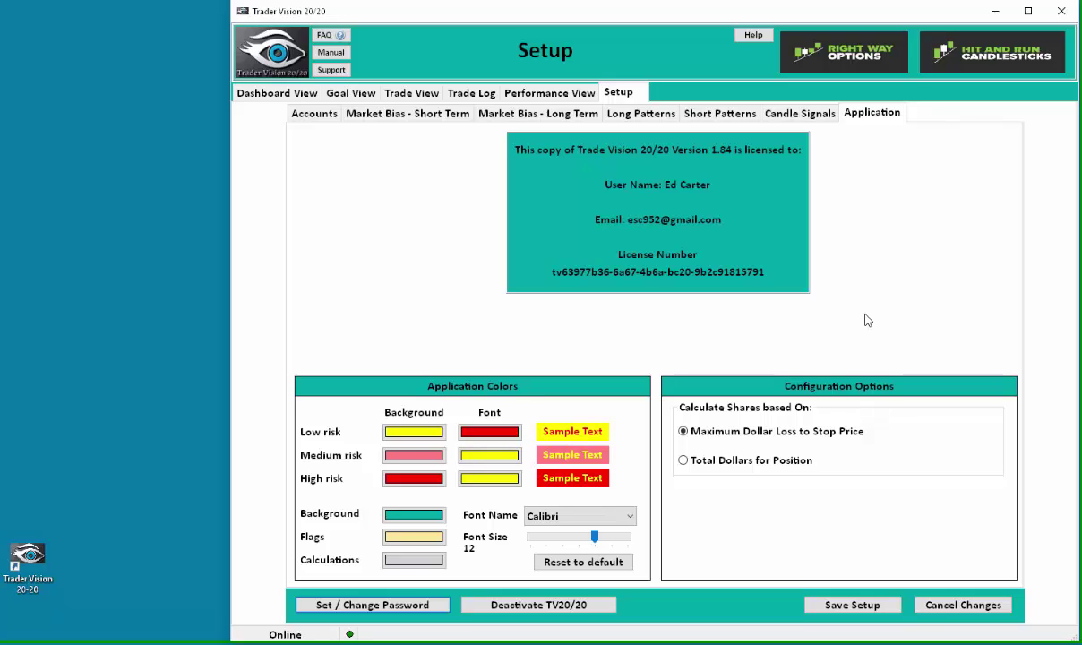
pyautogui.click(601, 607)
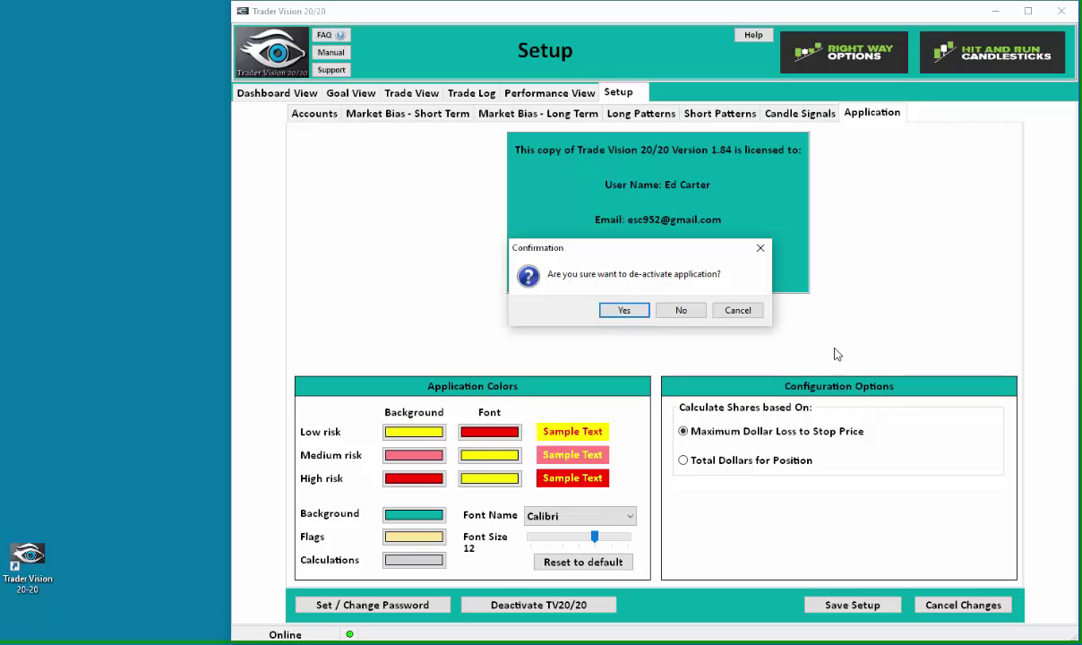
pyautogui.click(761, 249)
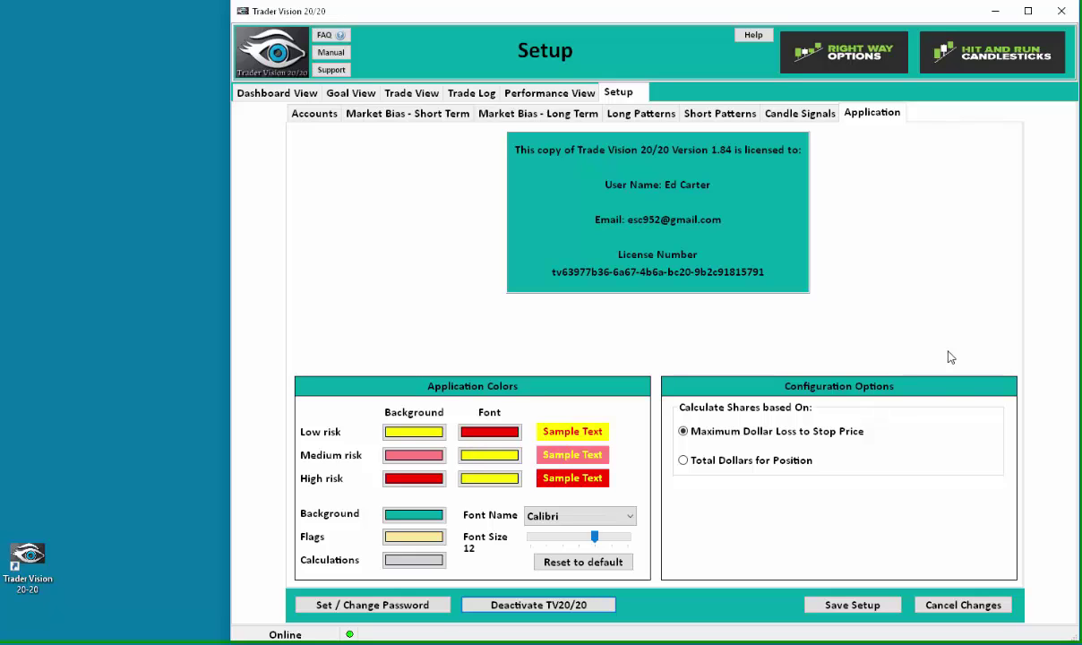
# View the full system backup and restore options in the trade log and close them without running either
pyautogui.click(487, 97)
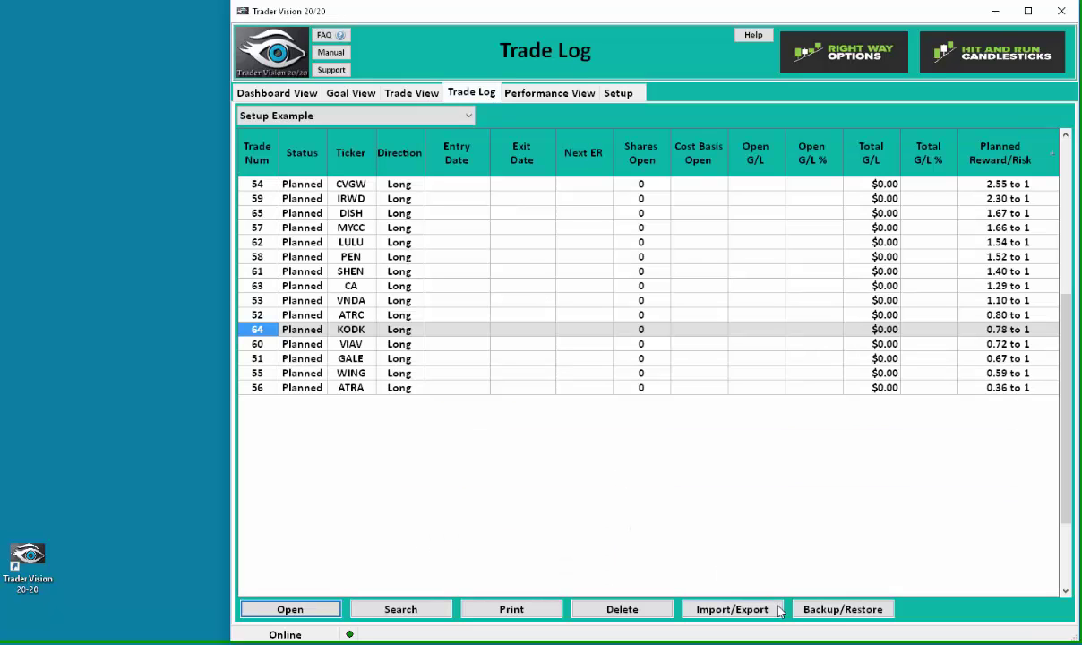
pyautogui.click(829, 611)
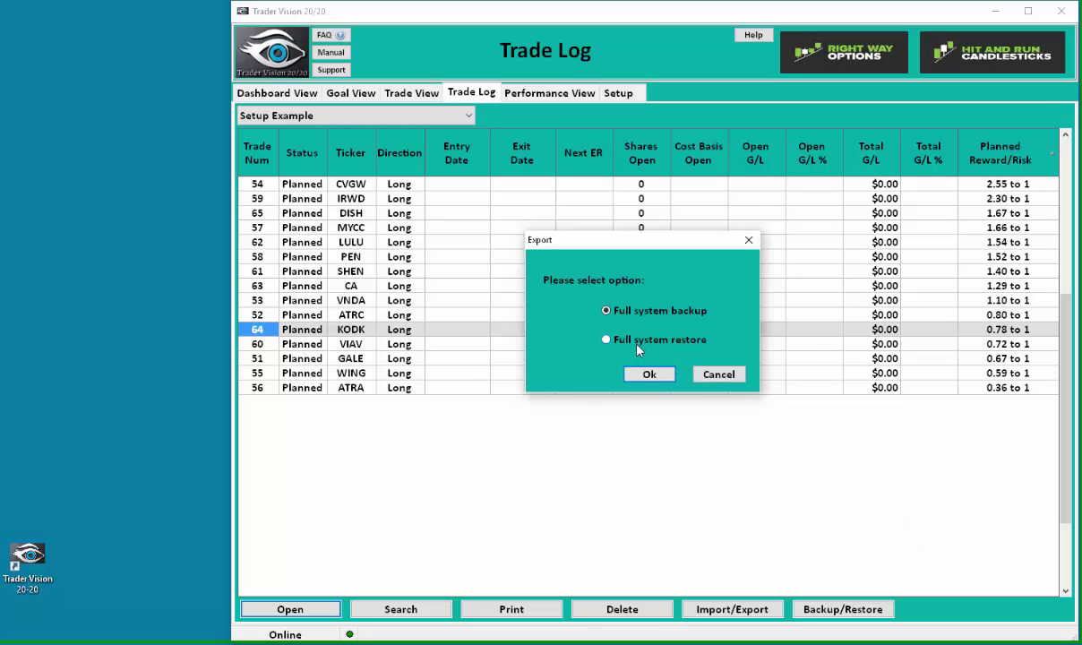
pyautogui.click(740, 382)
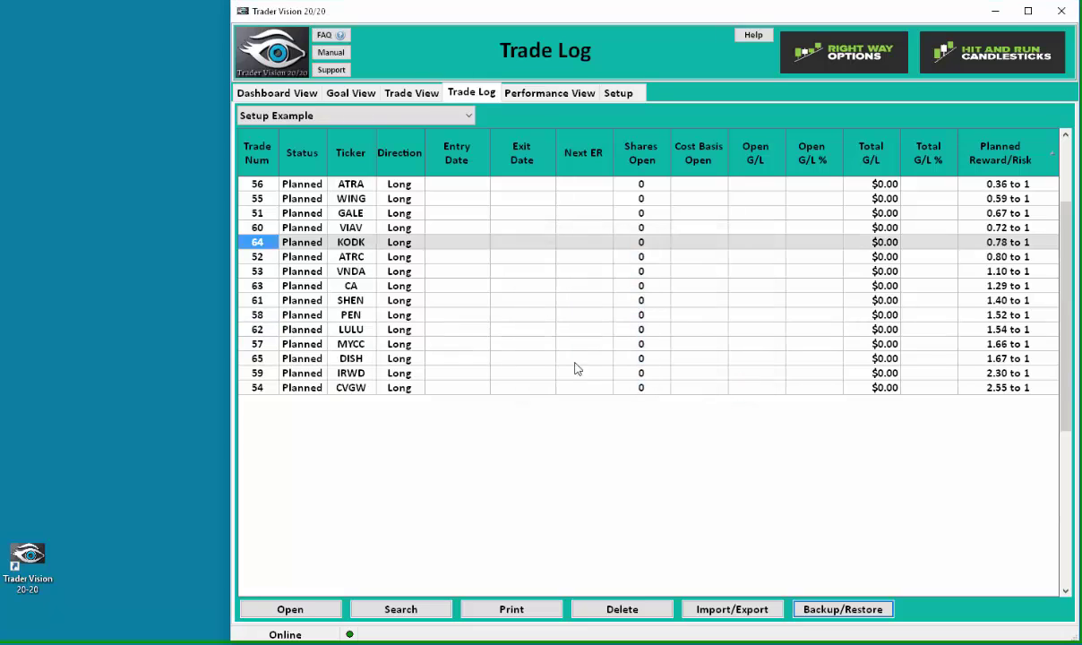
# Return to the setup area and look over the application settings and the candle signals with their risk levels
pyautogui.click(617, 97)
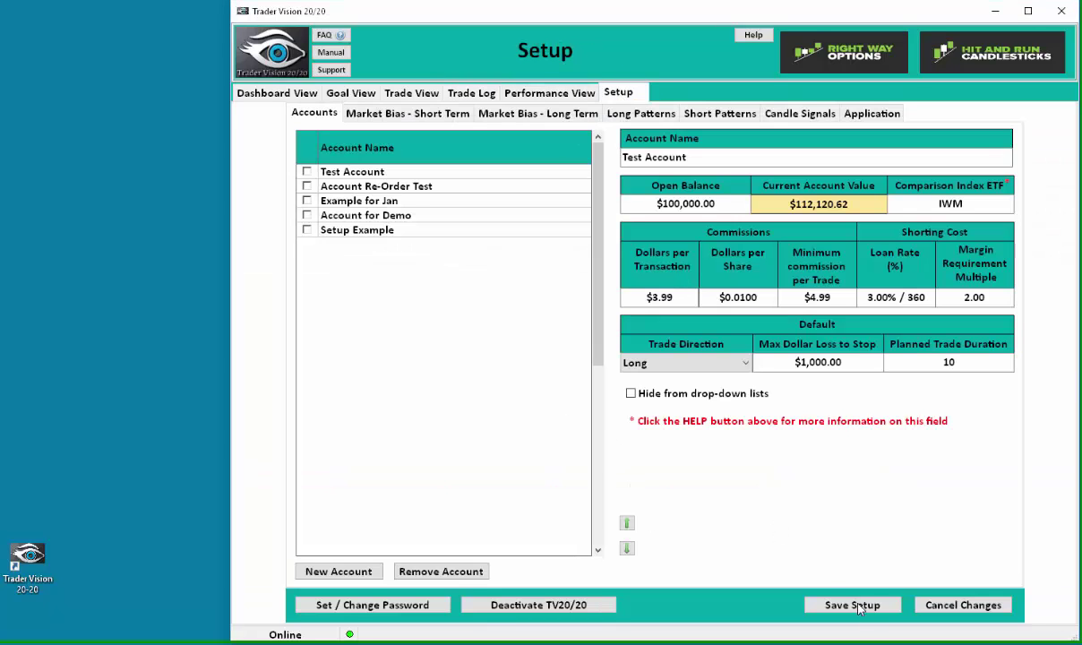
pyautogui.click(874, 117)
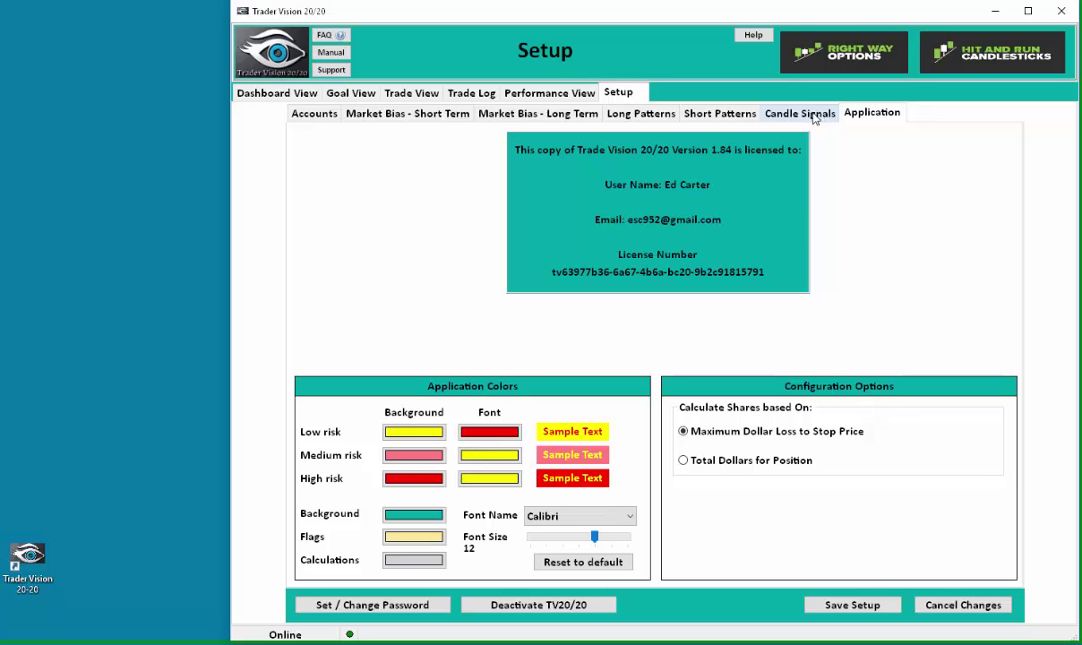
pyautogui.click(813, 115)
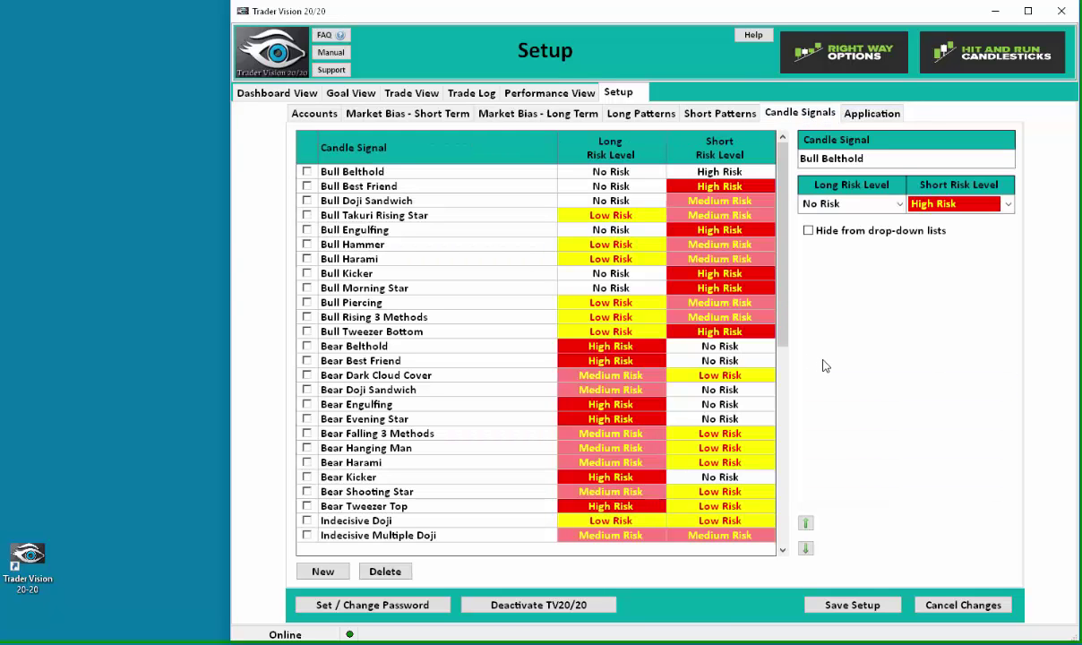
# Set the account "Account Re-Order Test" to be hidden from drop-down lists
pyautogui.click(315, 115)
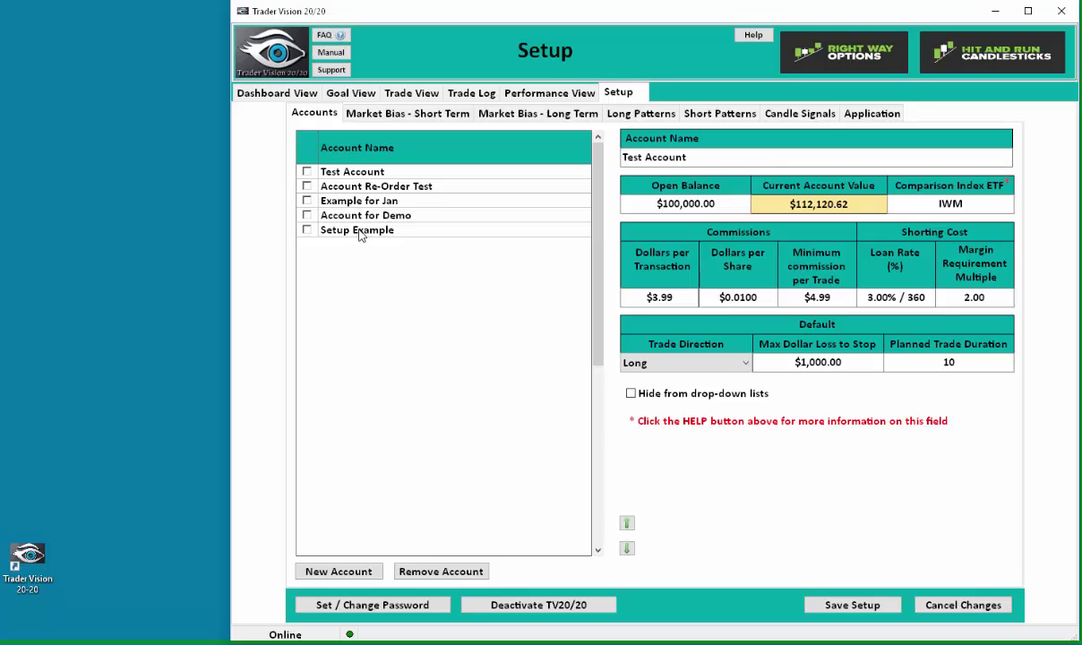
pyautogui.click(328, 185)
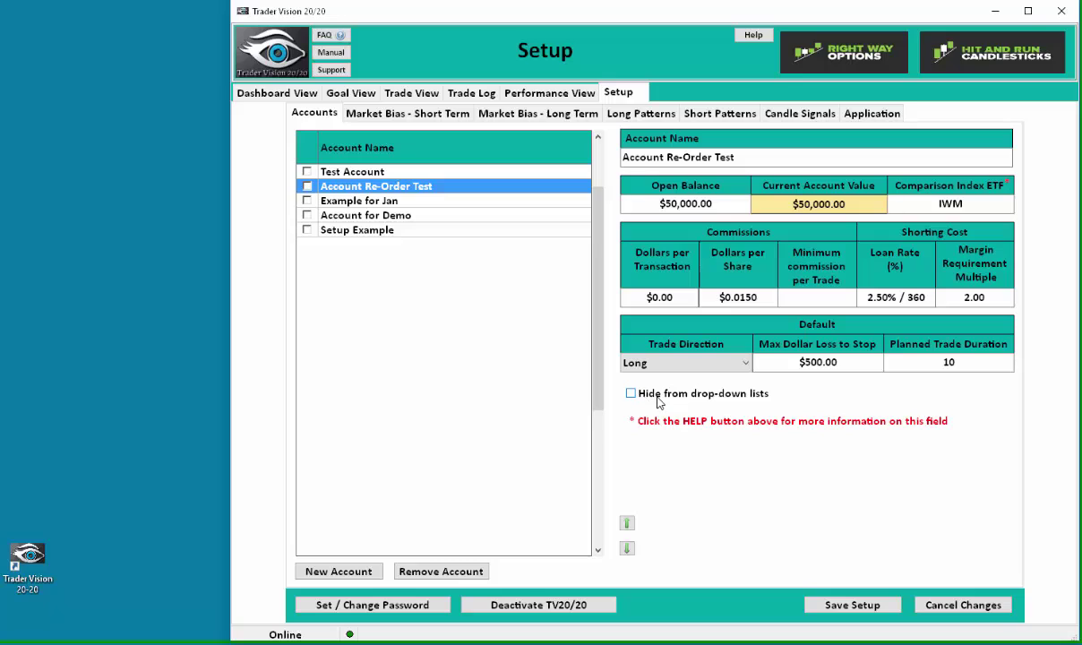
pyautogui.click(630, 393)
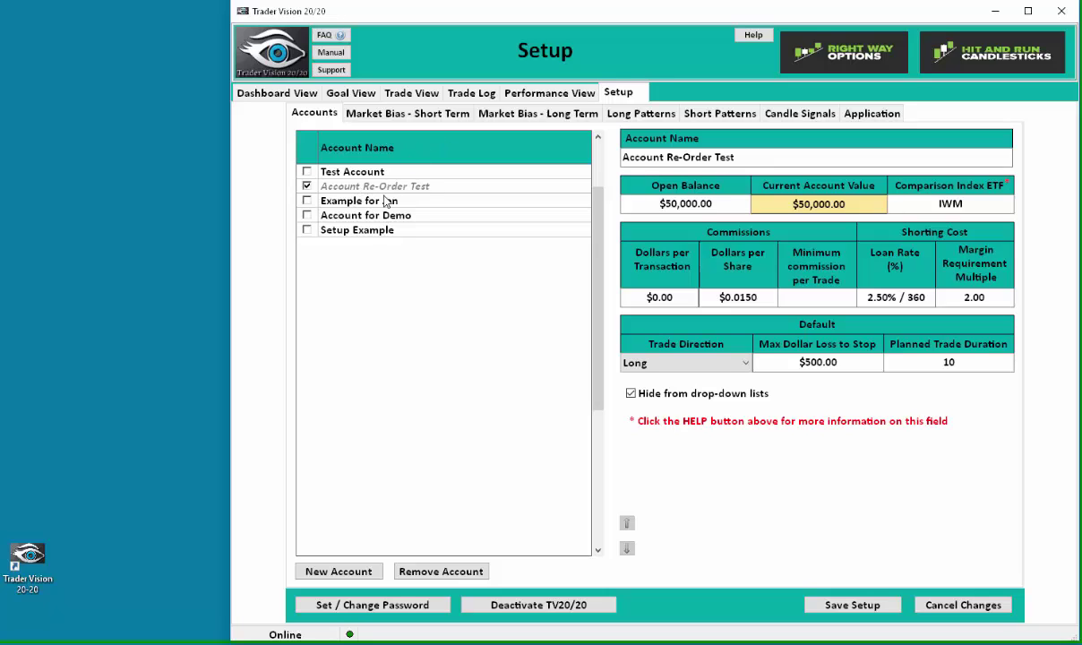
# Switch to the trade view, saving the setup changes, and check which accounts can be chosen for a trade
pyautogui.click(426, 95)
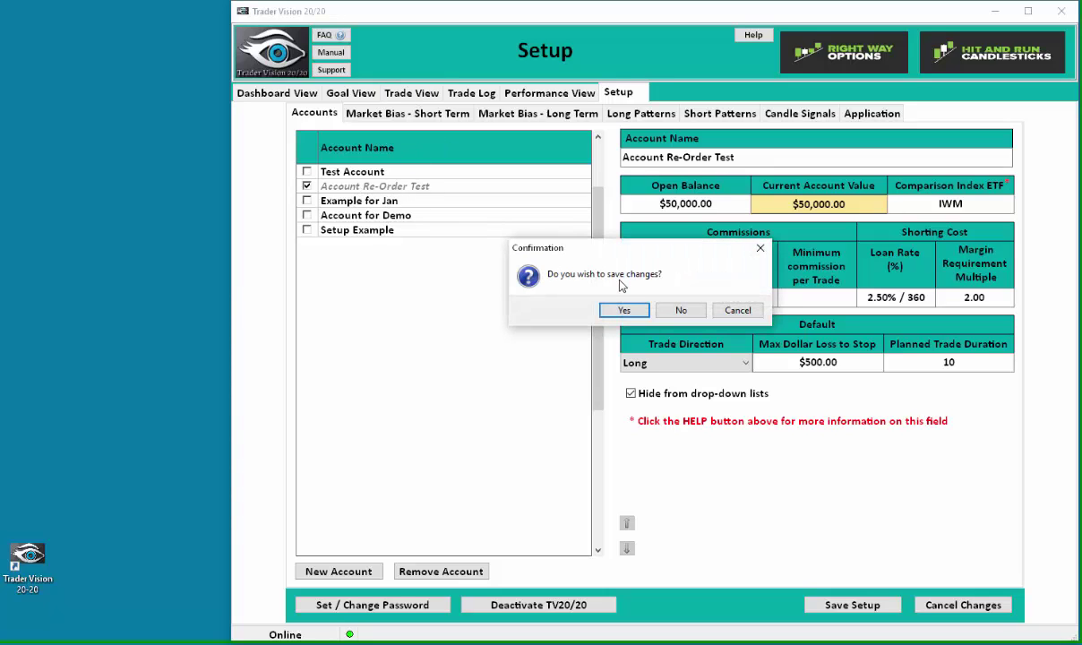
pyautogui.click(621, 309)
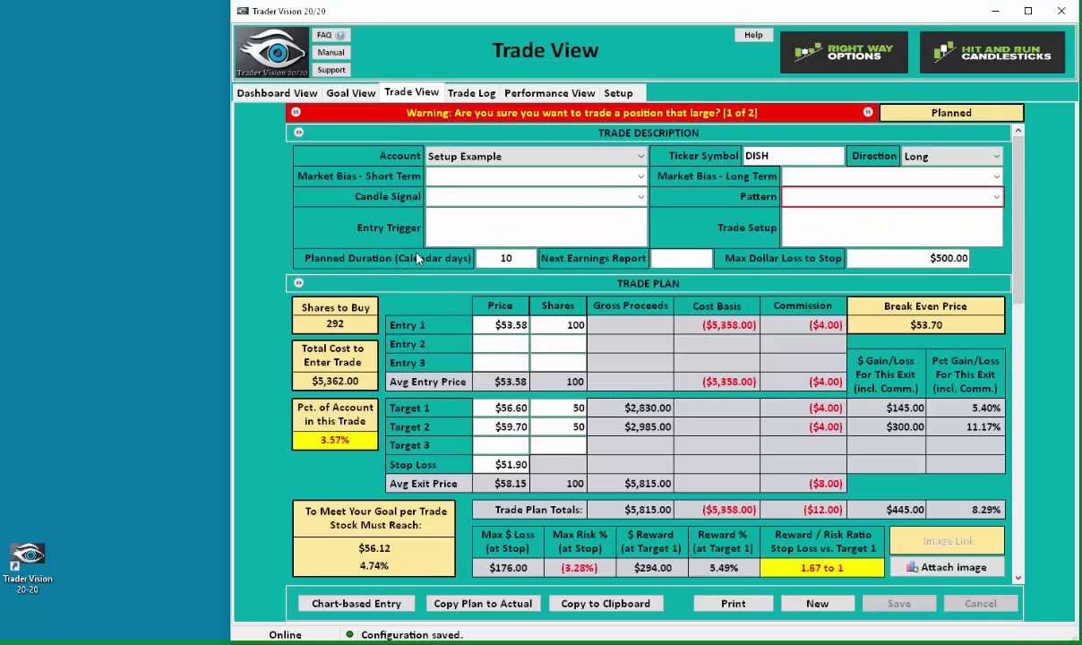
pyautogui.click(627, 157)
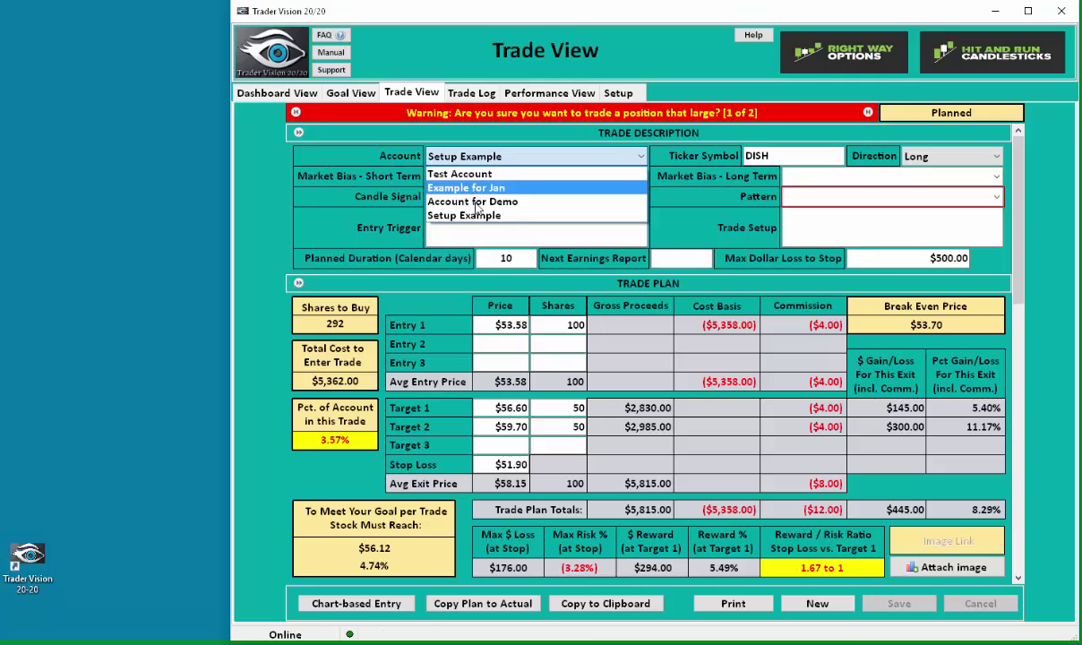
pyautogui.click(610, 99)
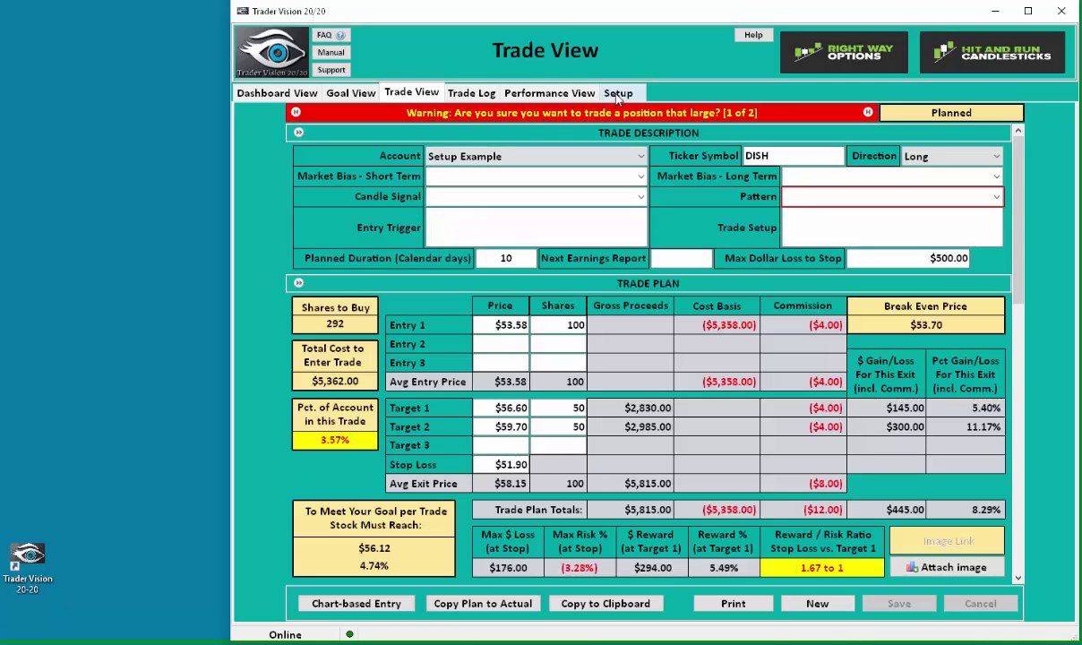
# Make "Account Re-Order Test" available in drop-down lists again and save the setup
pyautogui.click(617, 95)
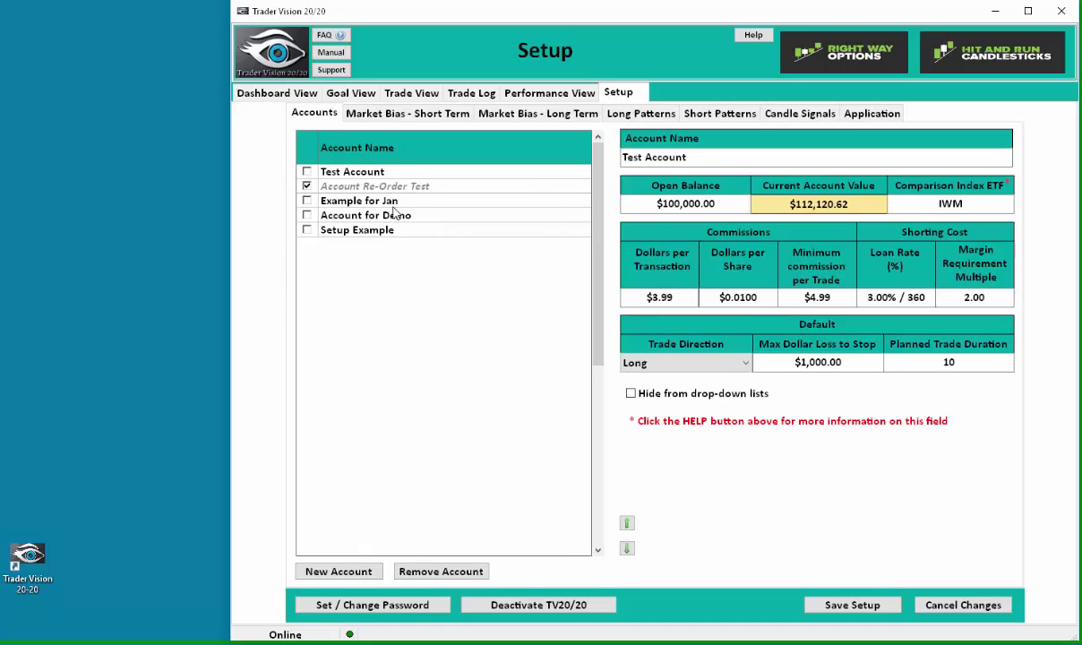
pyautogui.click(389, 185)
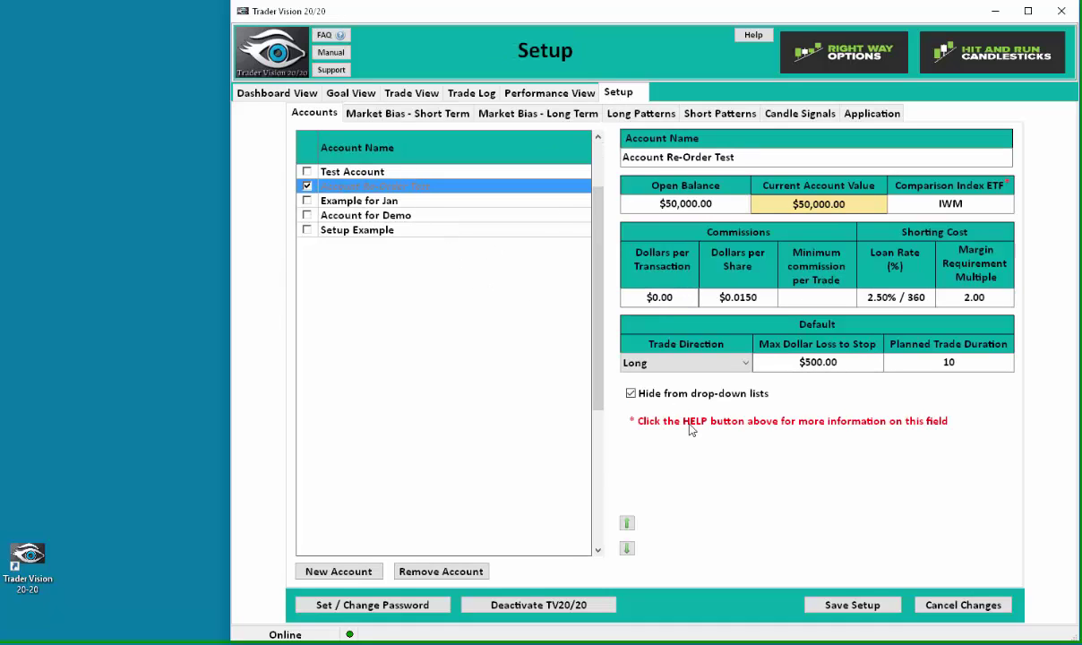
pyautogui.click(631, 393)
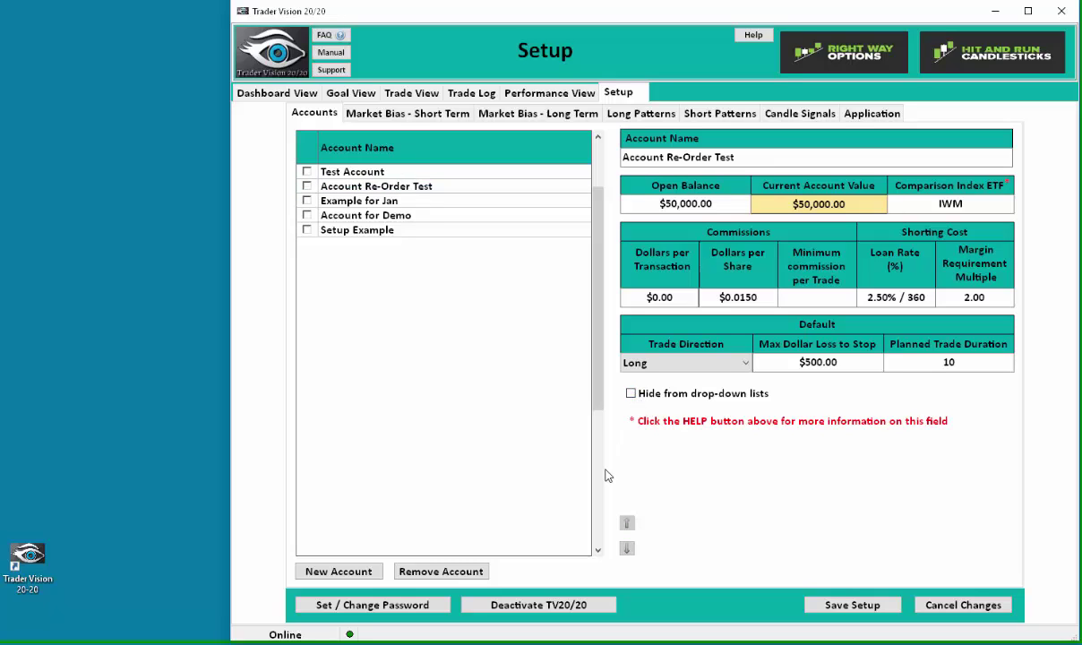
pyautogui.click(835, 605)
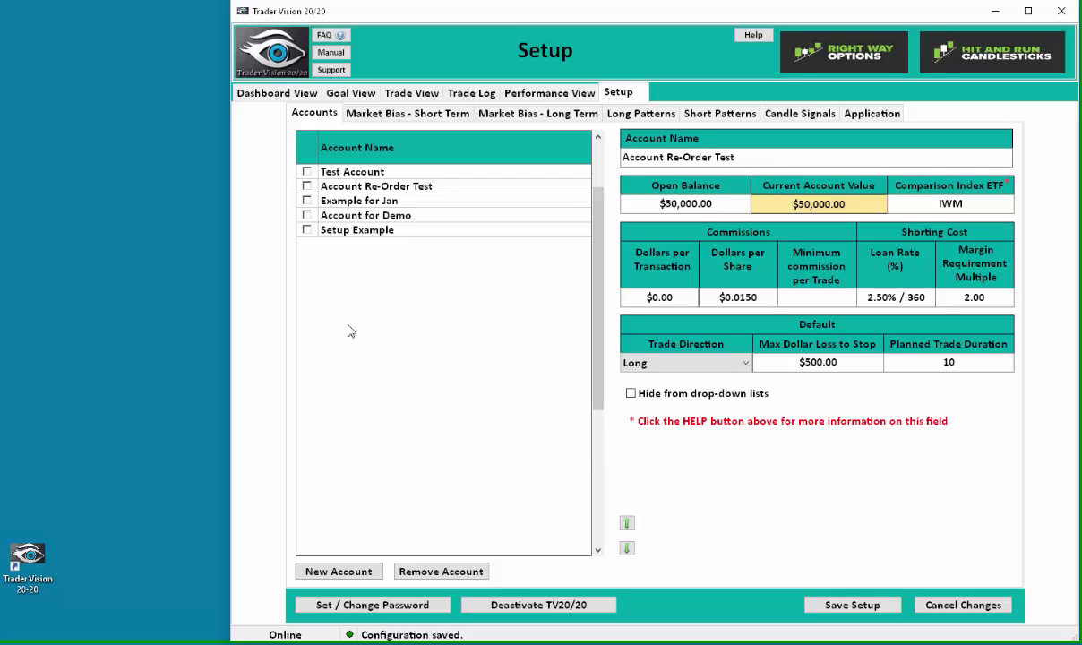
# Create a new account named "June Example"
pyautogui.click(346, 572)
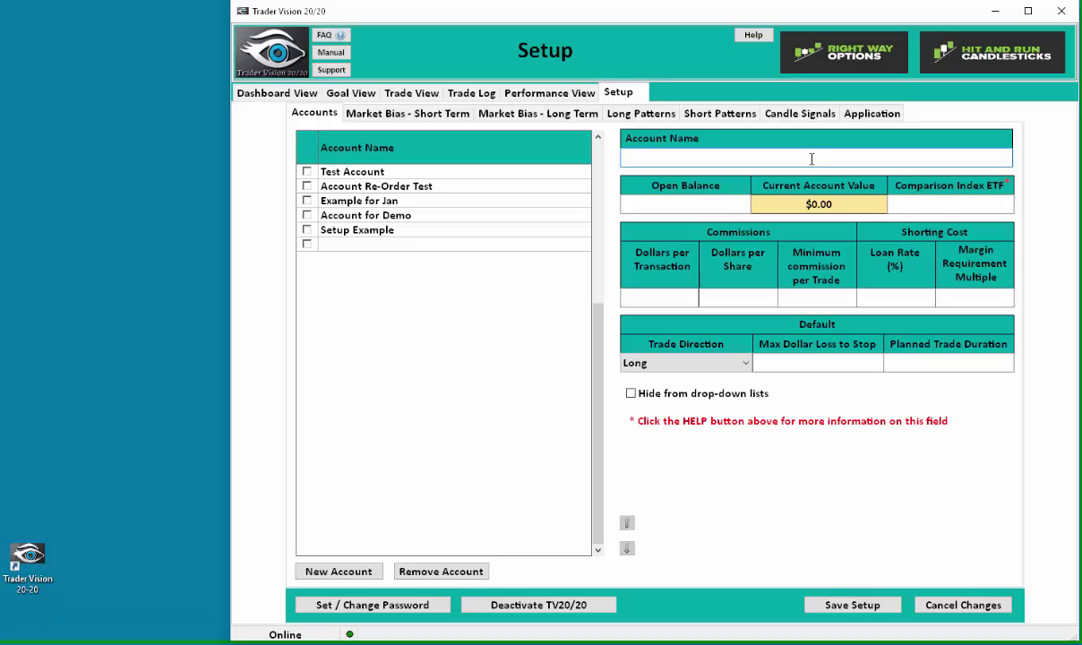
pyautogui.write('June Example')
pyautogui.press('Tab')
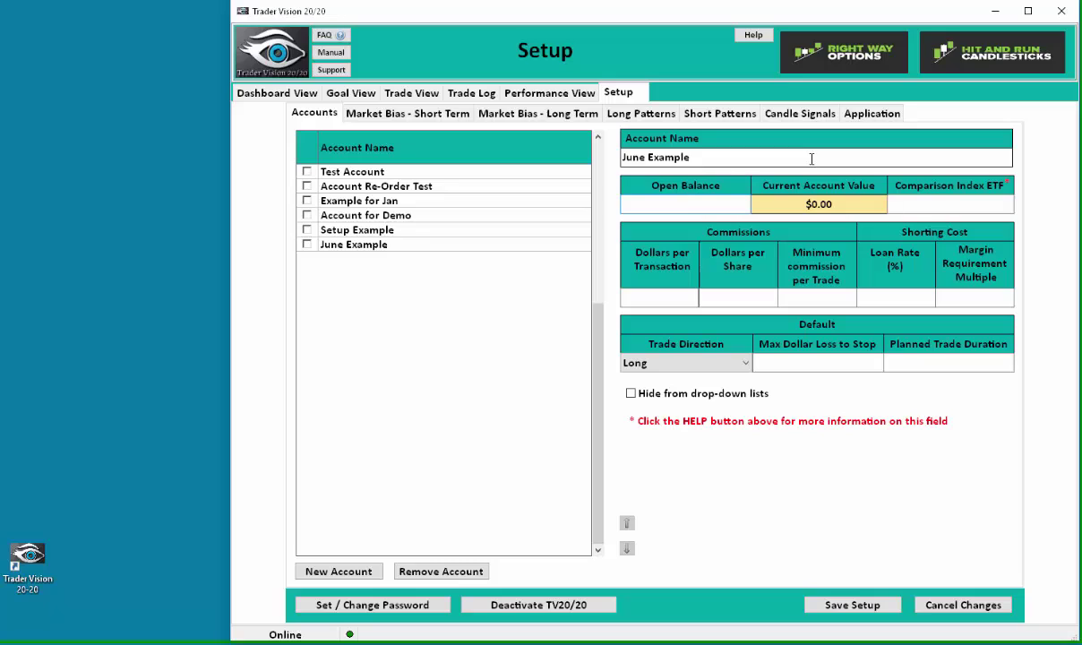
# Set the open balance of the account "June Example" to $50,000 and its comparison index ETF to IWM
pyautogui.write('50000')
pyautogui.press('Tab')
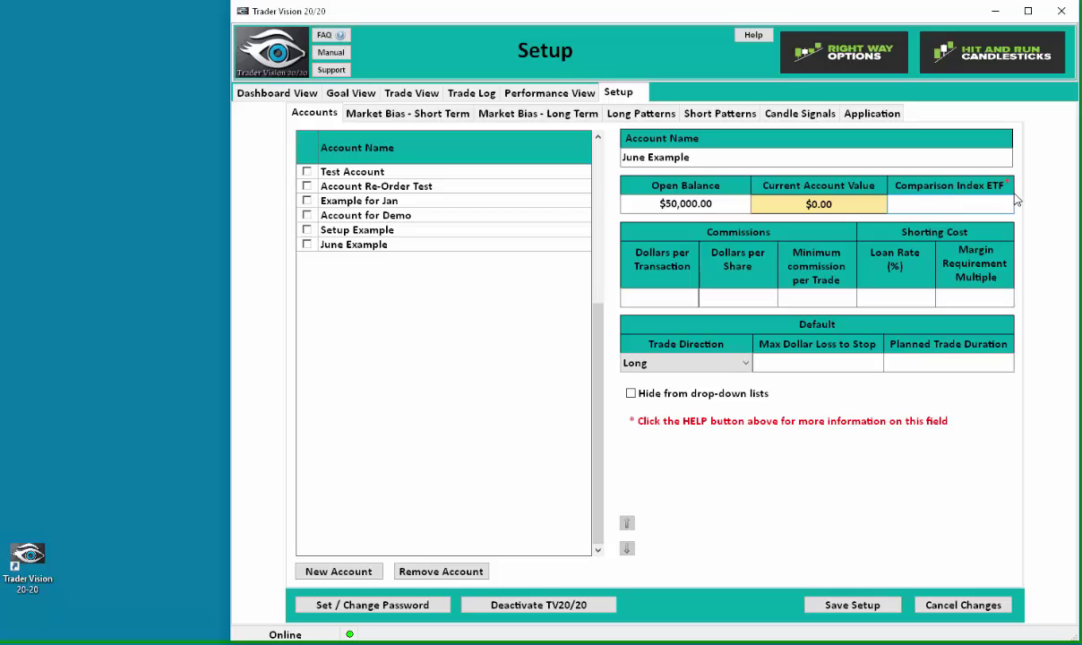
pyautogui.write('IWM')
# Set the account's commissions to $3.99 per transaction, $0.005 per share and a $4.99 minimum per trade
pyautogui.click(654, 297)
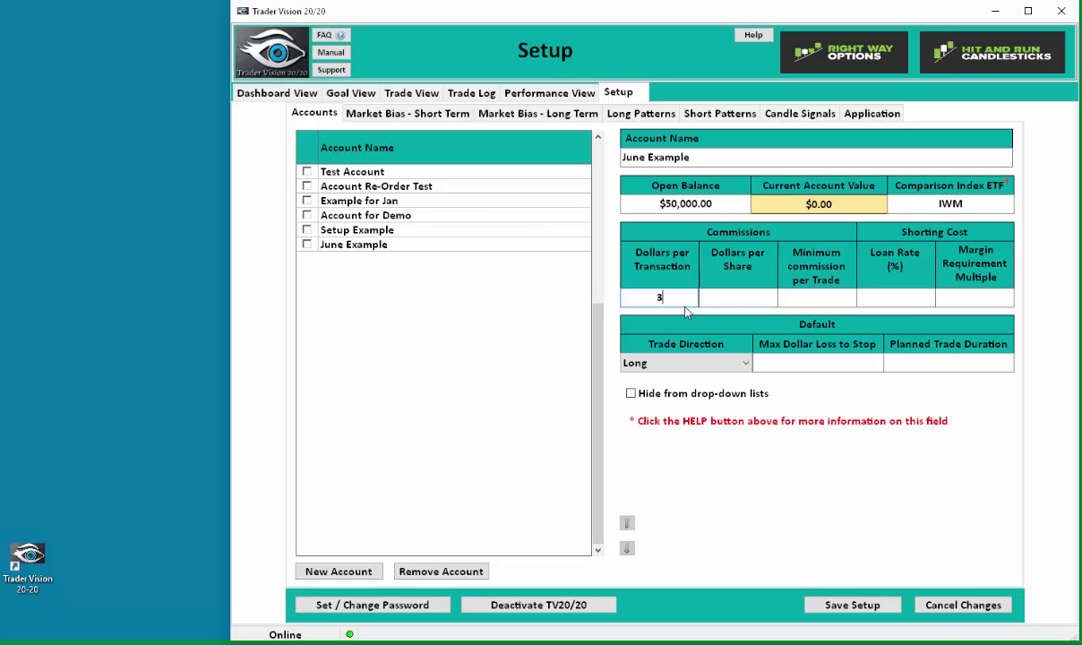
pyautogui.write('99')
pyautogui.click(754, 296)
pyautogui.write('0')
pyautogui.write('.')
pyautogui.write('0')
pyautogui.write('5')
pyautogui.press('Tab')
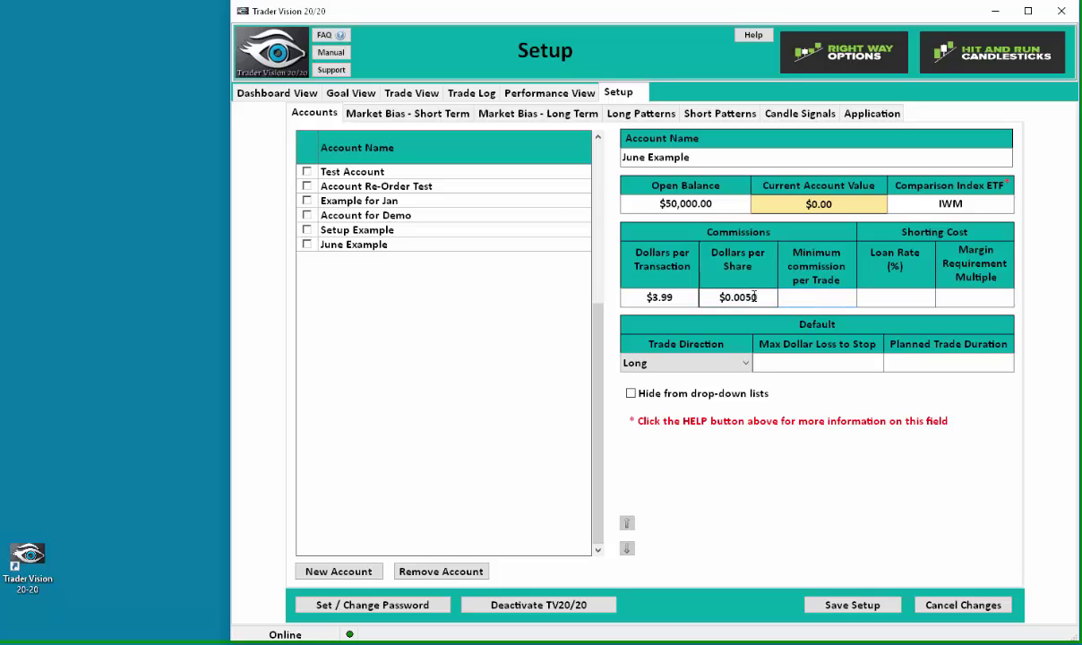
pyautogui.write('4.99')
pyautogui.press('Tab')
# Set the account's shorting costs to a loan rate of 2.5% and a margin requirement multiple of 3
pyautogui.moveTo(910, 300)
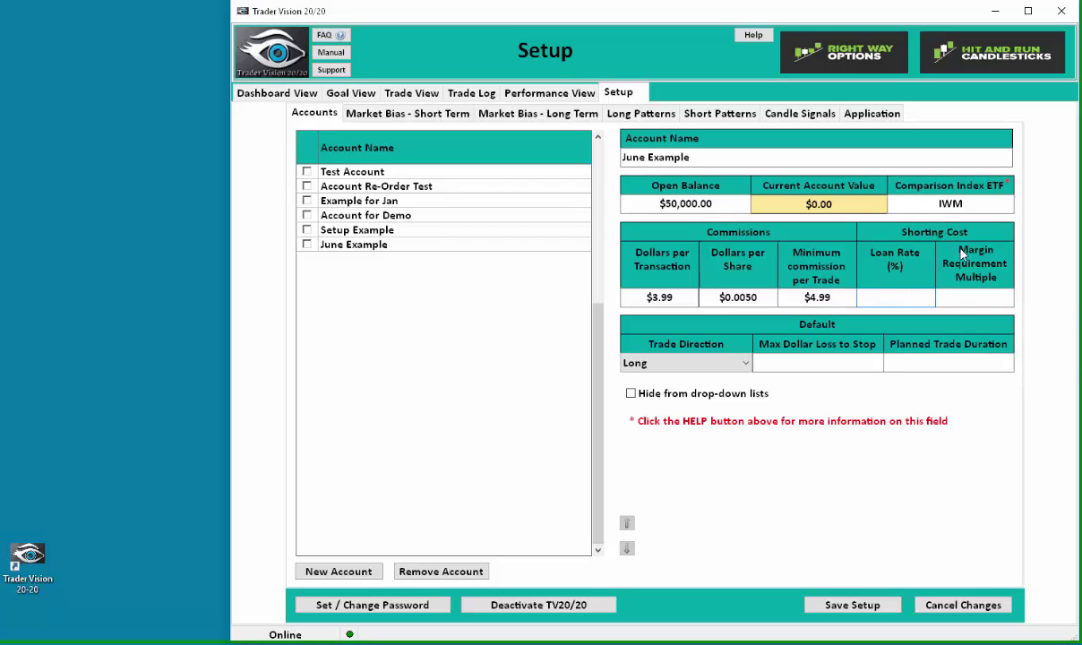
pyautogui.moveTo(941, 284)
pyautogui.click(910, 298)
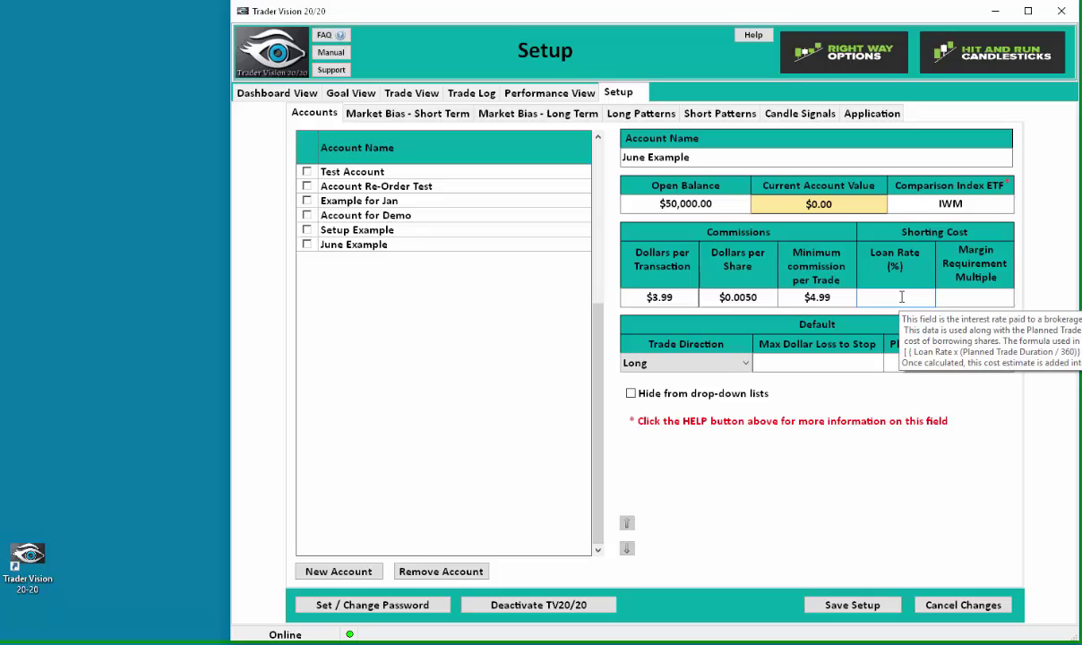
pyautogui.write('2.5')
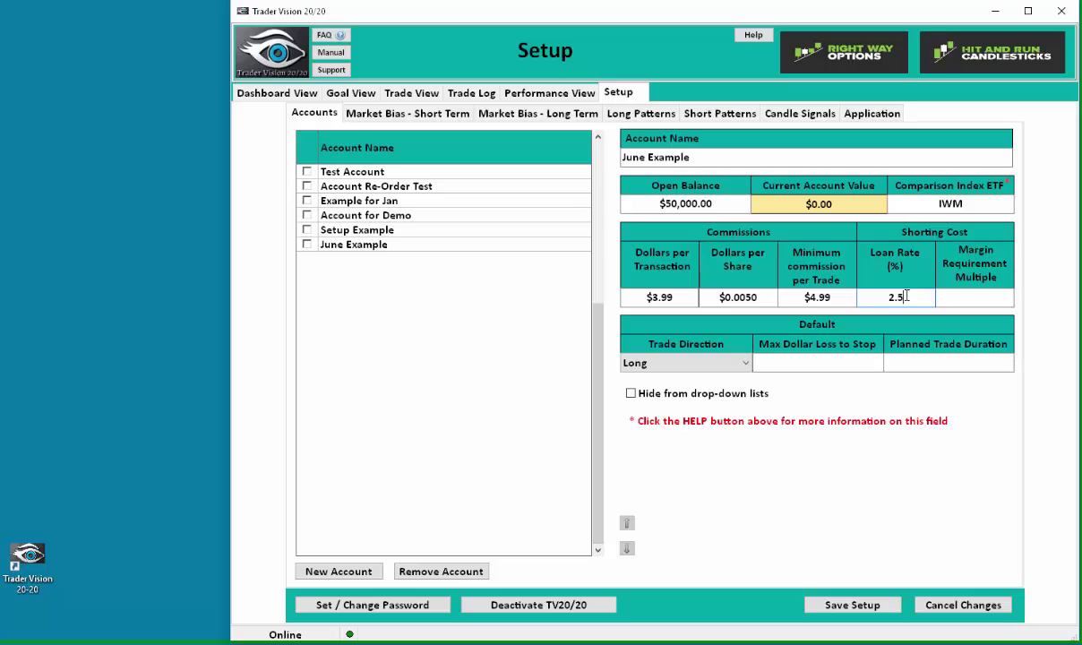
pyautogui.press('Tab')
pyautogui.moveTo(968, 292)
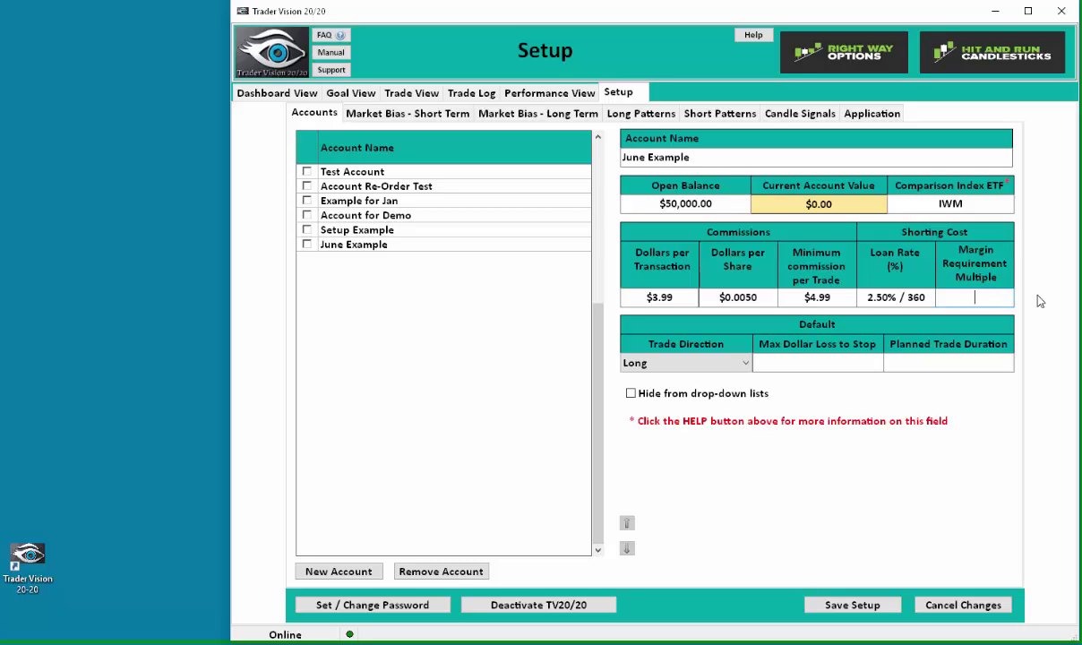
pyautogui.write('3')
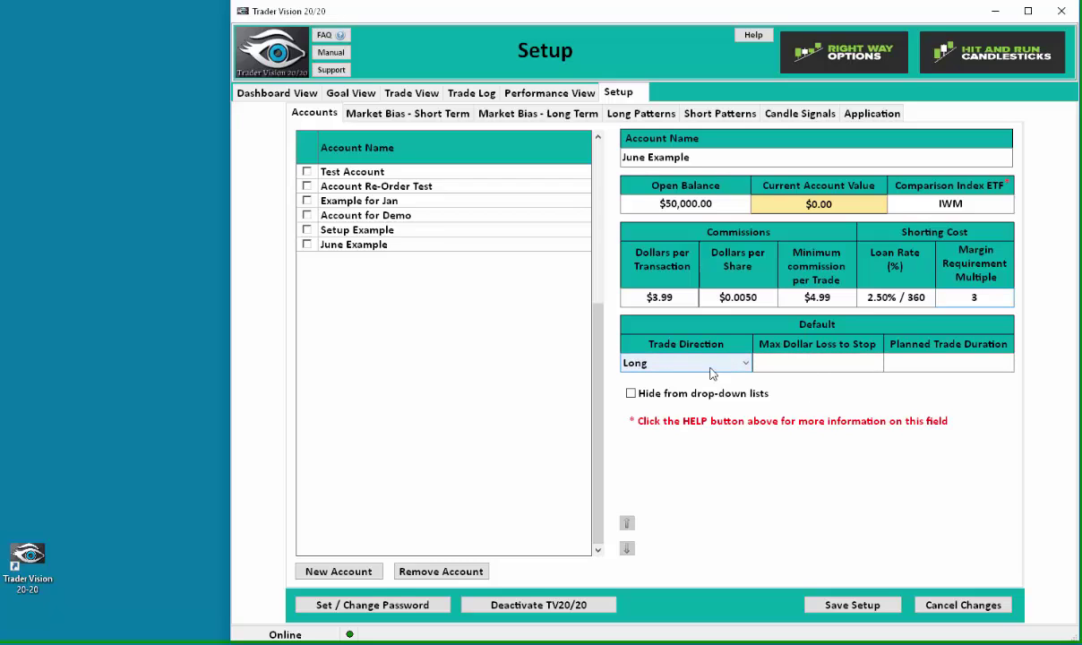
# Keep the default trade direction Long, save the account changes, and view the share calculation options in the application settings
pyautogui.click(748, 366)
pyautogui.click(805, 363)
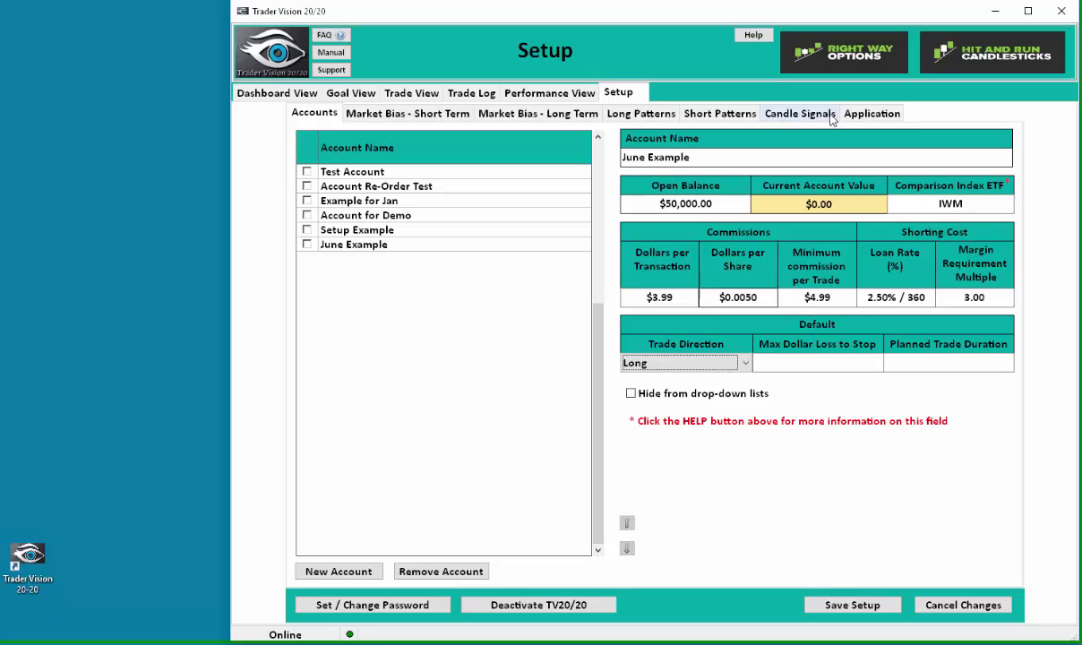
pyautogui.click(887, 114)
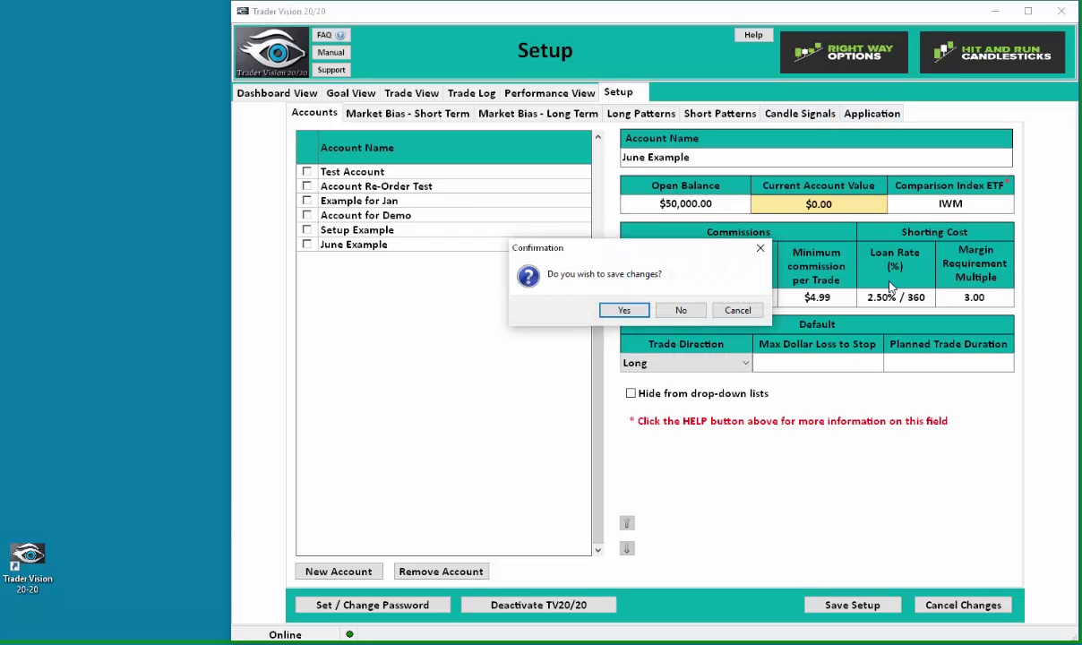
pyautogui.click(625, 310)
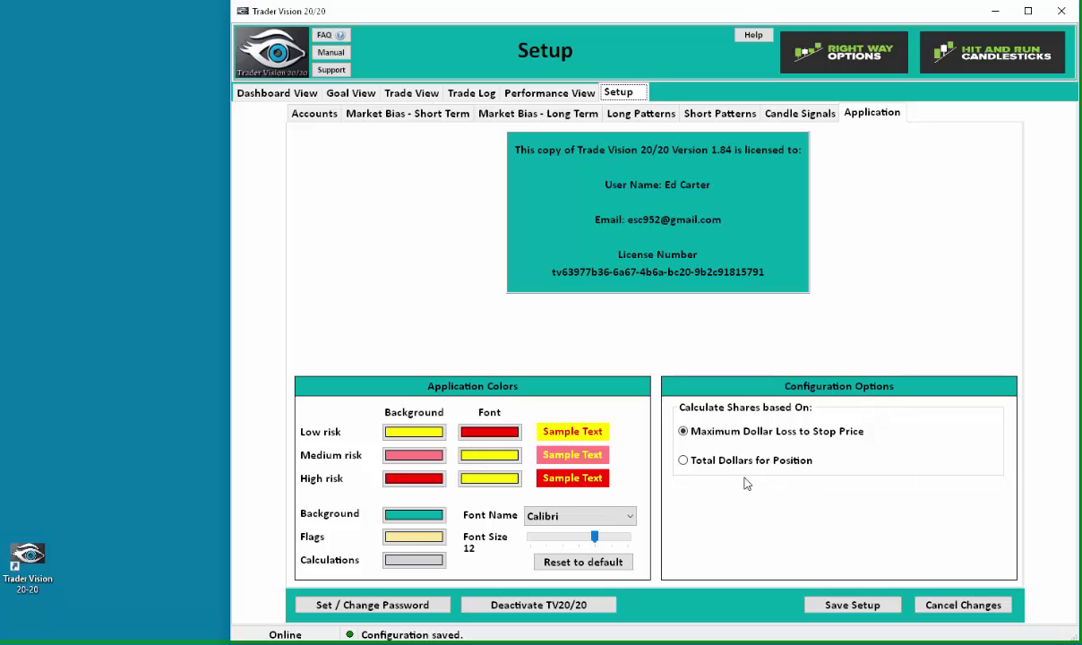
pyautogui.moveTo(774, 458)
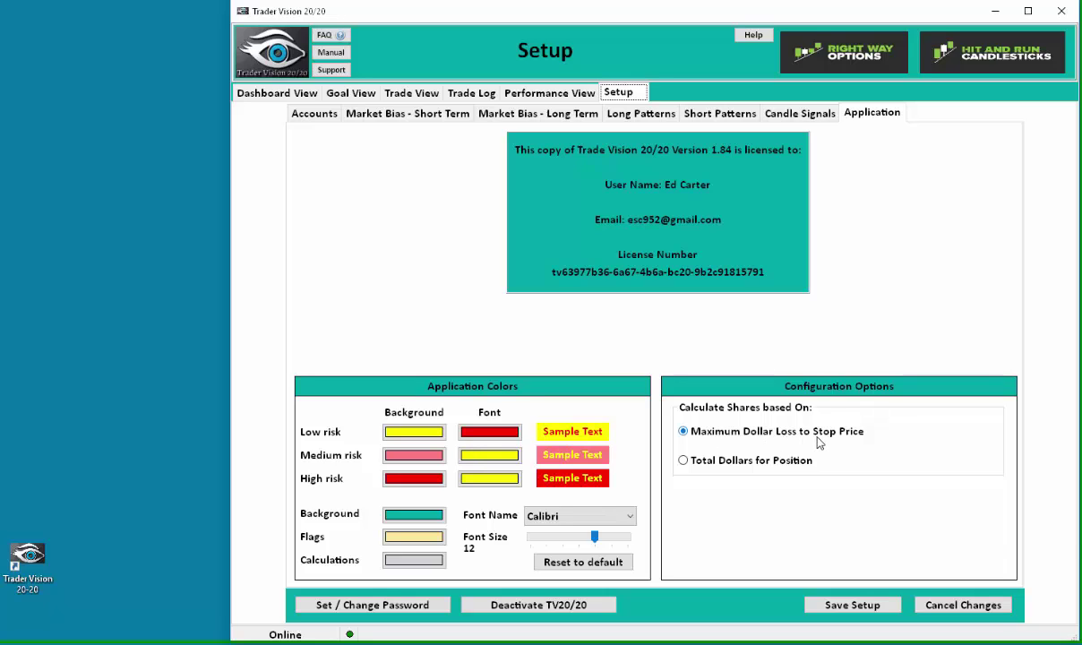
# Return to the account "June Example" and set its default max dollar loss to stop to $250
pyautogui.click(306, 115)
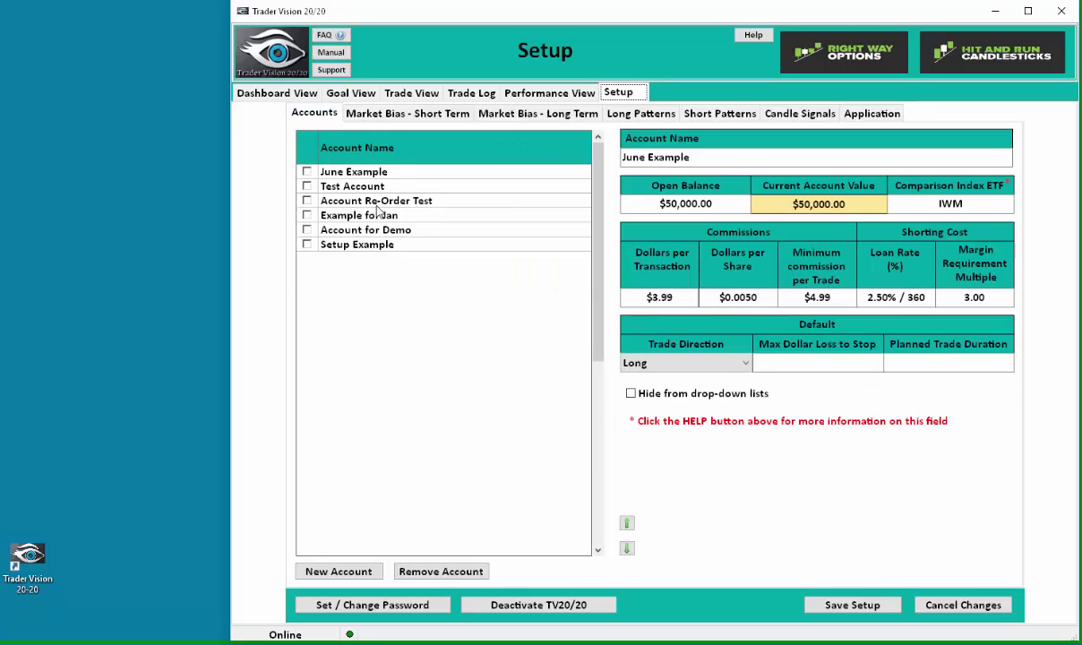
pyautogui.click(337, 170)
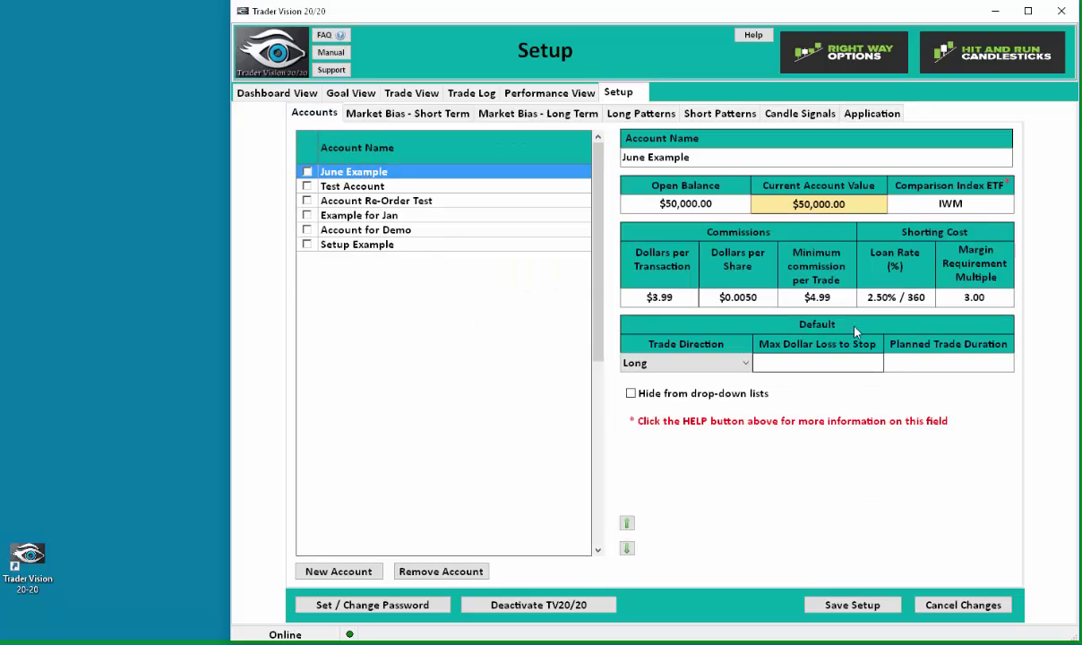
pyautogui.click(820, 362)
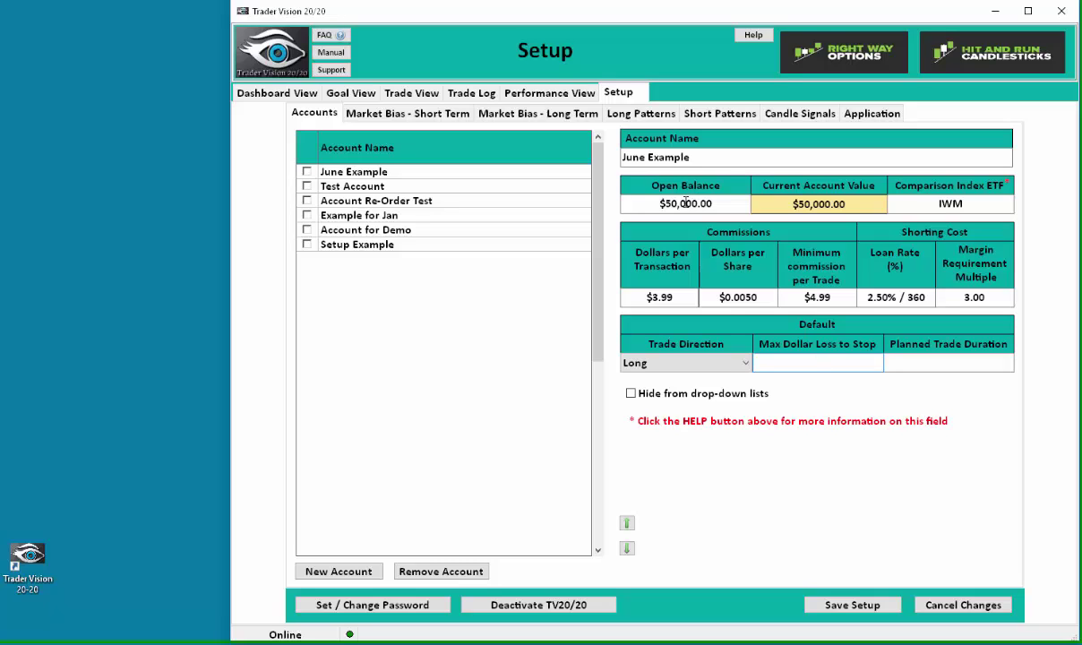
pyautogui.write('250')
pyautogui.click(950, 372)
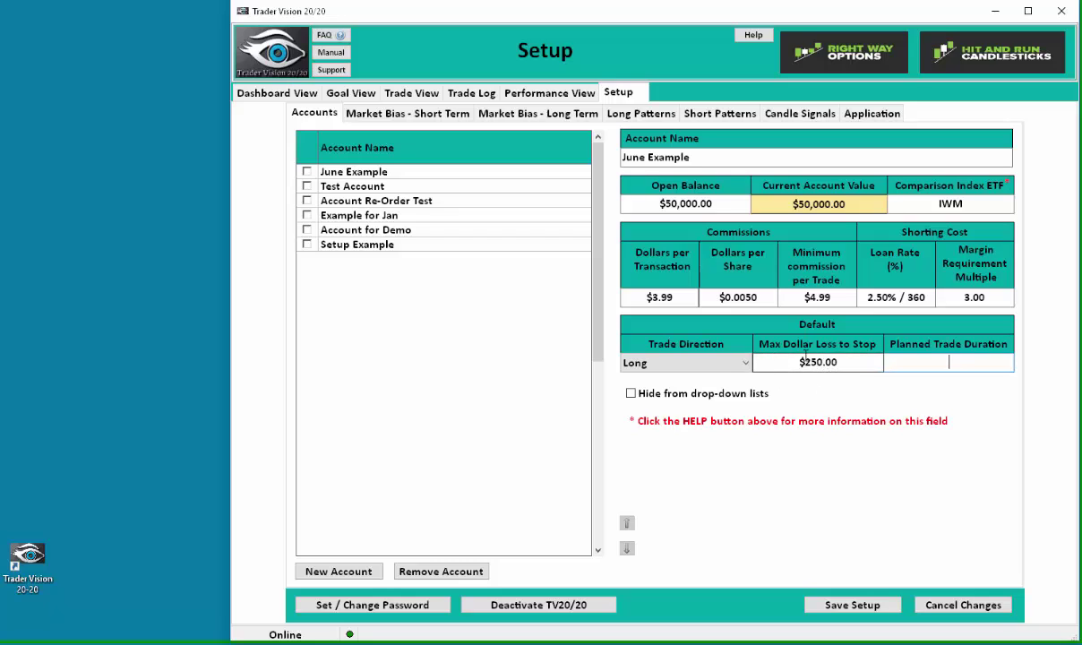
# Set the default planned trade duration of "June Example" to 10 and save the setup
pyautogui.moveTo(842, 362)
pyautogui.moveTo(957, 365)
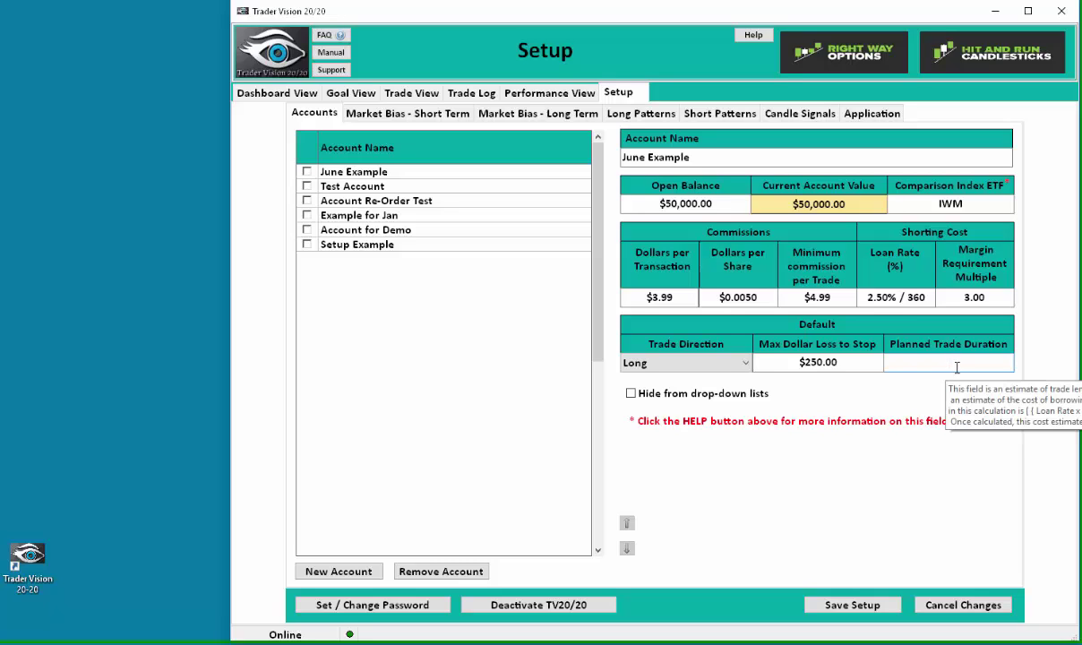
pyautogui.write('10')
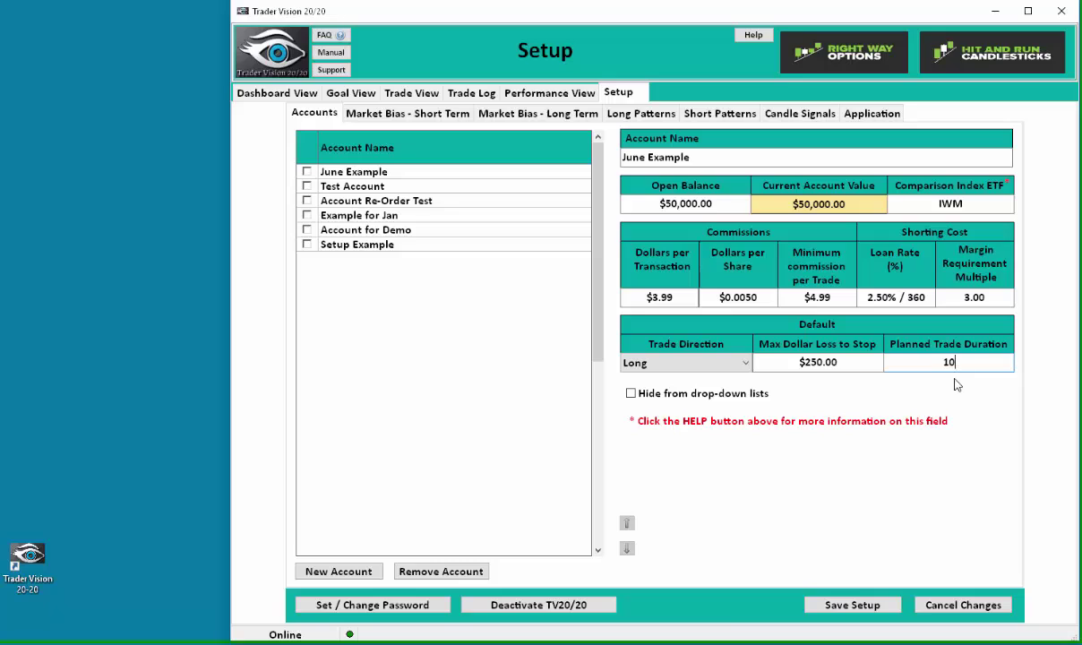
pyautogui.click(832, 359)
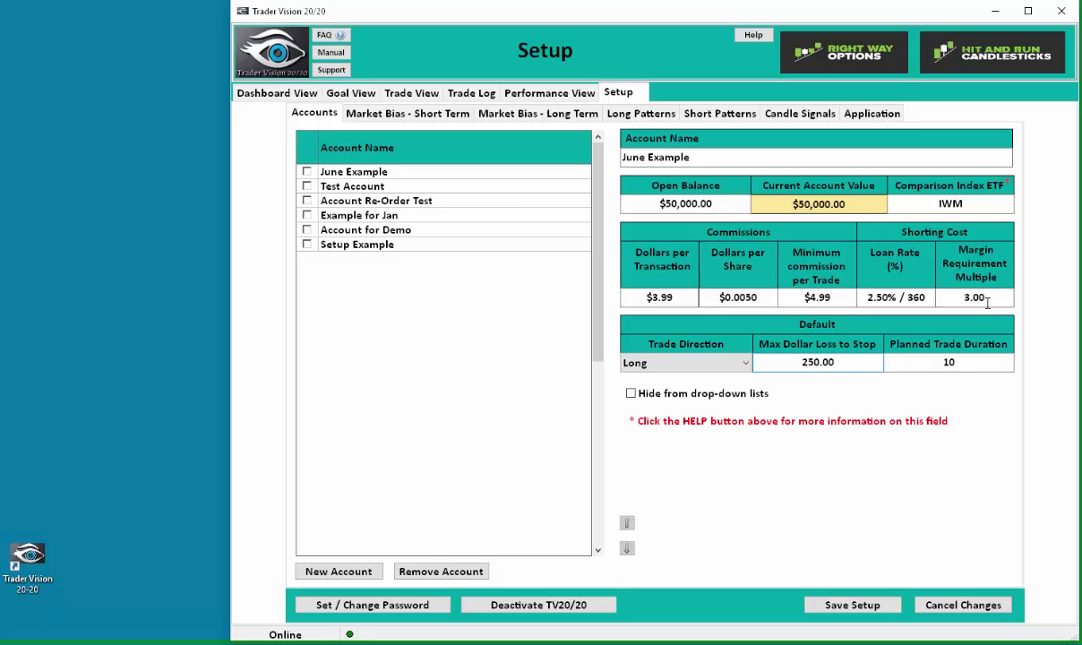
pyautogui.moveTo(961, 296)
pyautogui.moveTo(865, 305)
pyautogui.moveTo(901, 303)
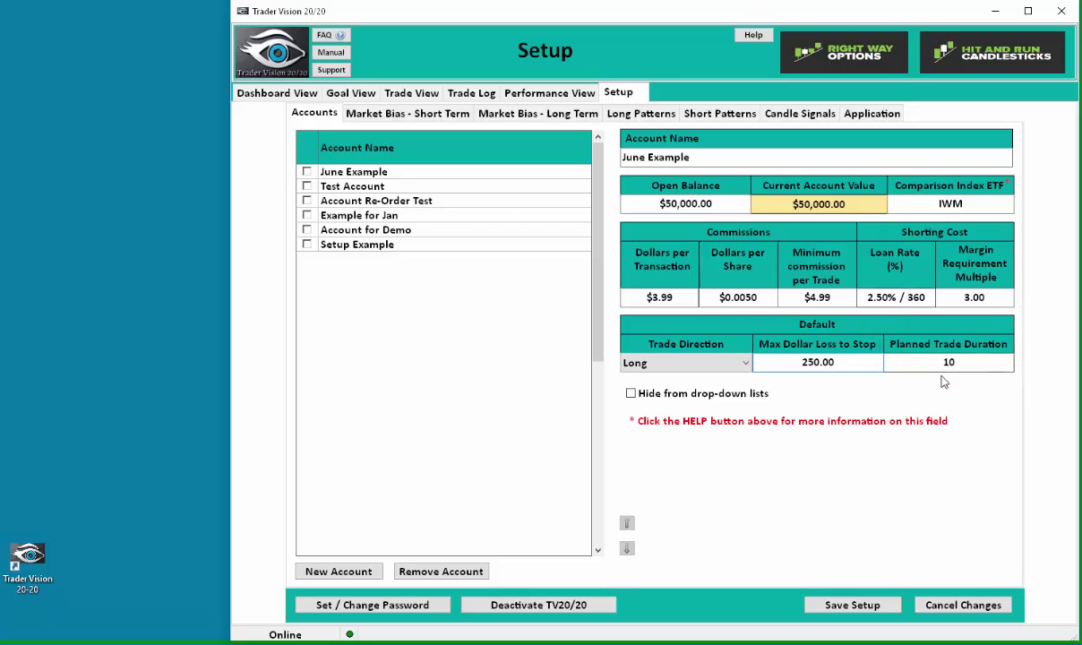
pyautogui.moveTo(950, 370)
pyautogui.click(886, 609)
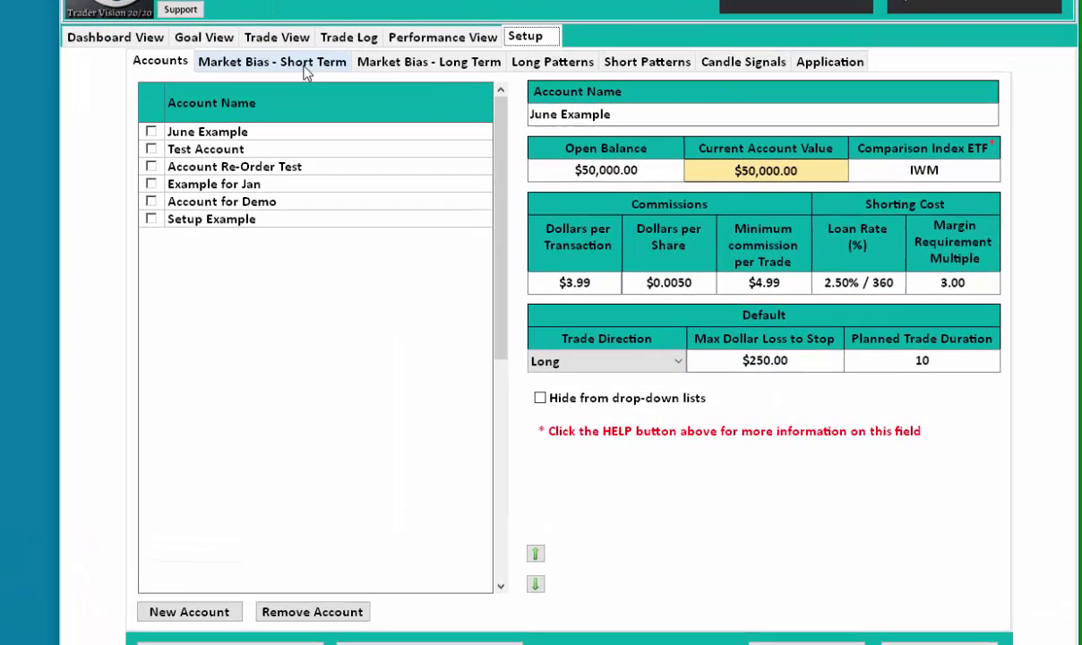
# Create a new short-term market bias entry named "3ema Above 8ema"
pyautogui.click(428, 120)
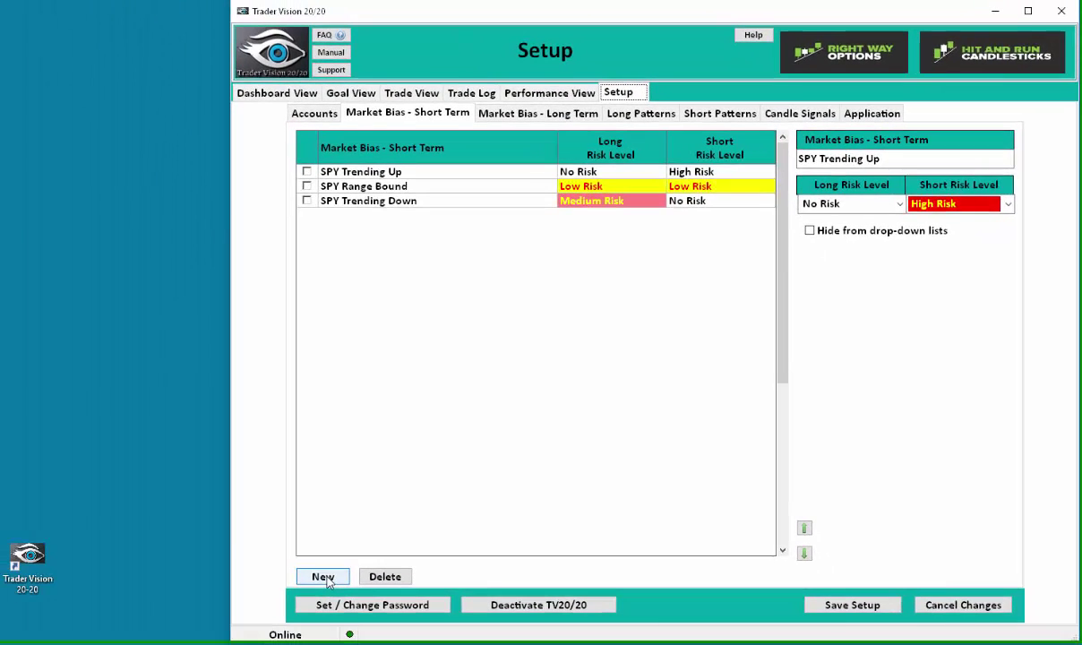
pyautogui.click(154, 622)
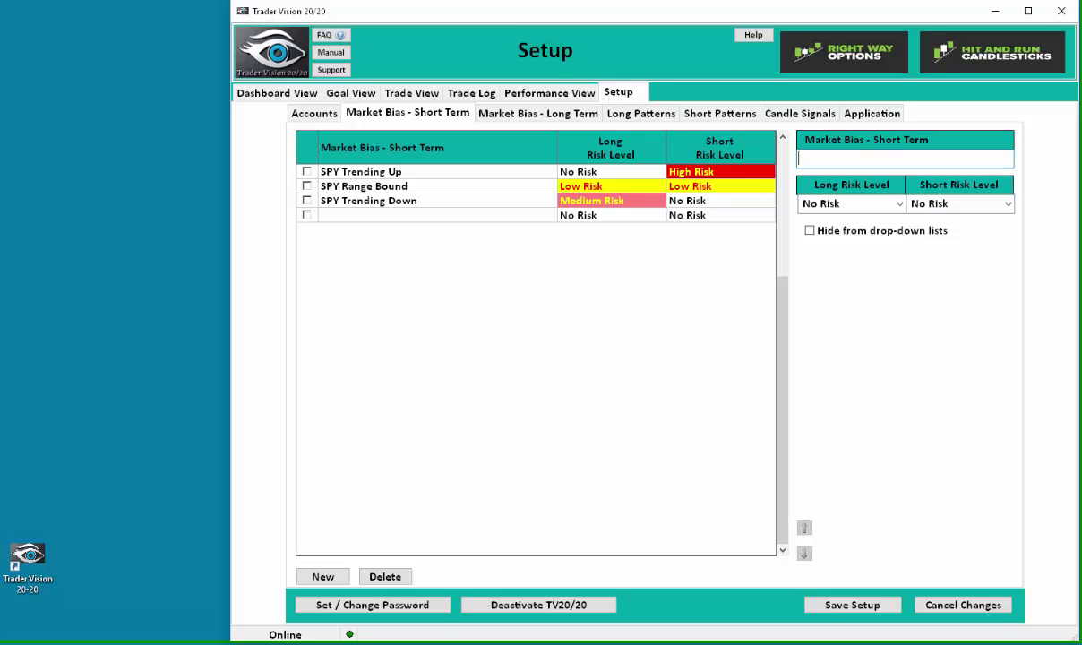
pyautogui.write('#ema')
pyautogui.press('BackSpace')
pyautogui.press('BackSpace')
pyautogui.press('BackSpace')
pyautogui.write('3ema Above 8ema')
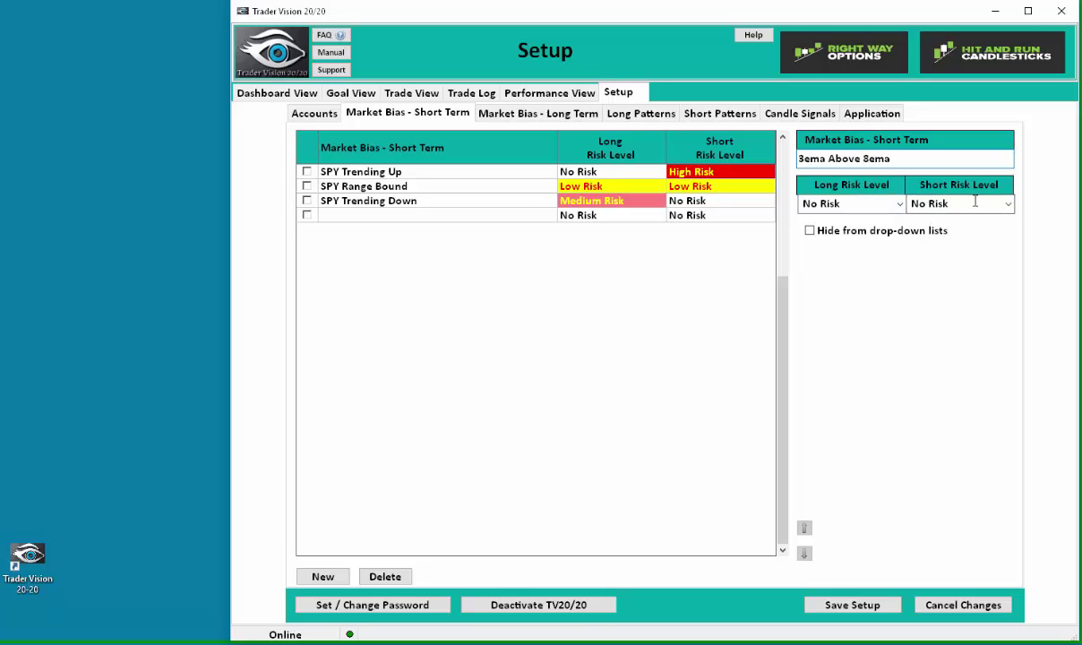
# Set the short risk level of "3ema Above 8ema" to Medium Risk and save the setup
pyautogui.click(1007, 203)
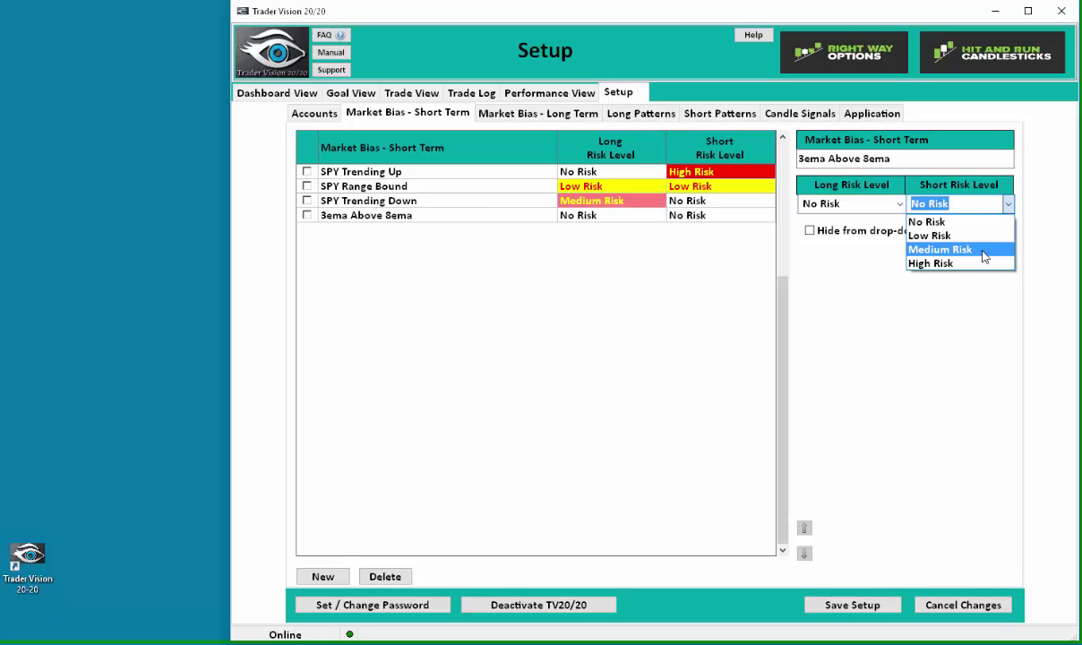
pyautogui.click(940, 250)
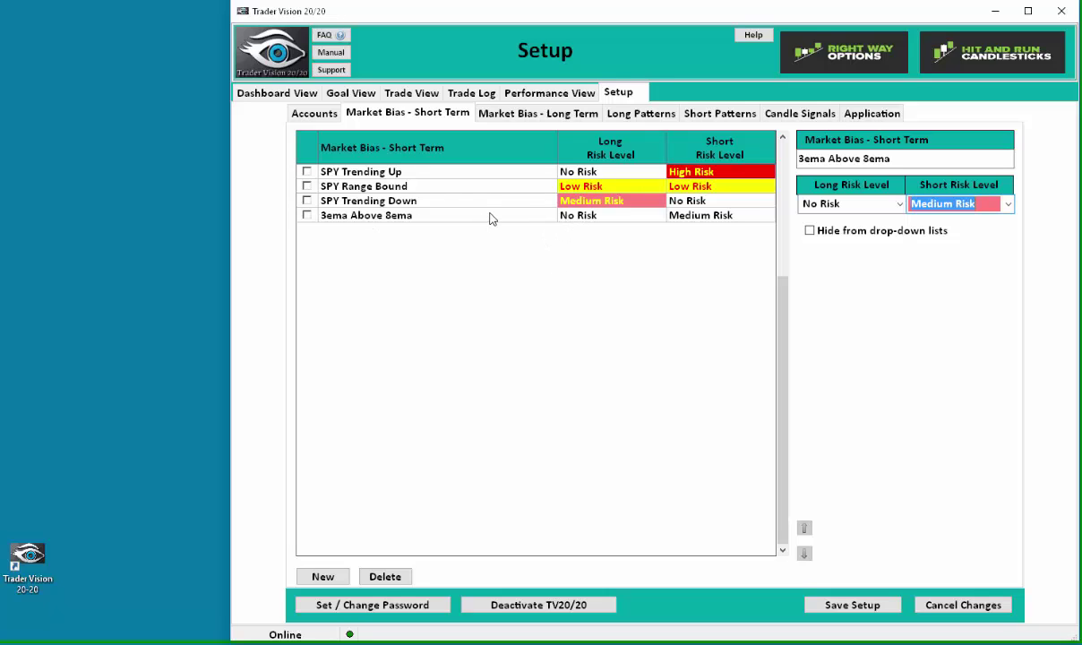
pyautogui.click(522, 216)
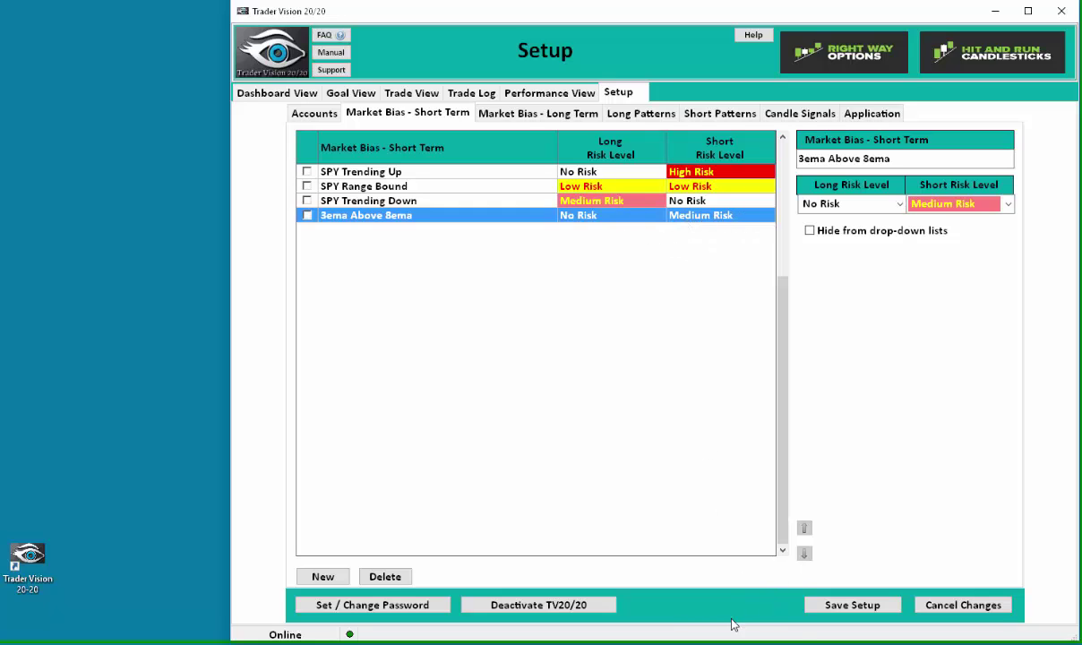
pyautogui.click(830, 607)
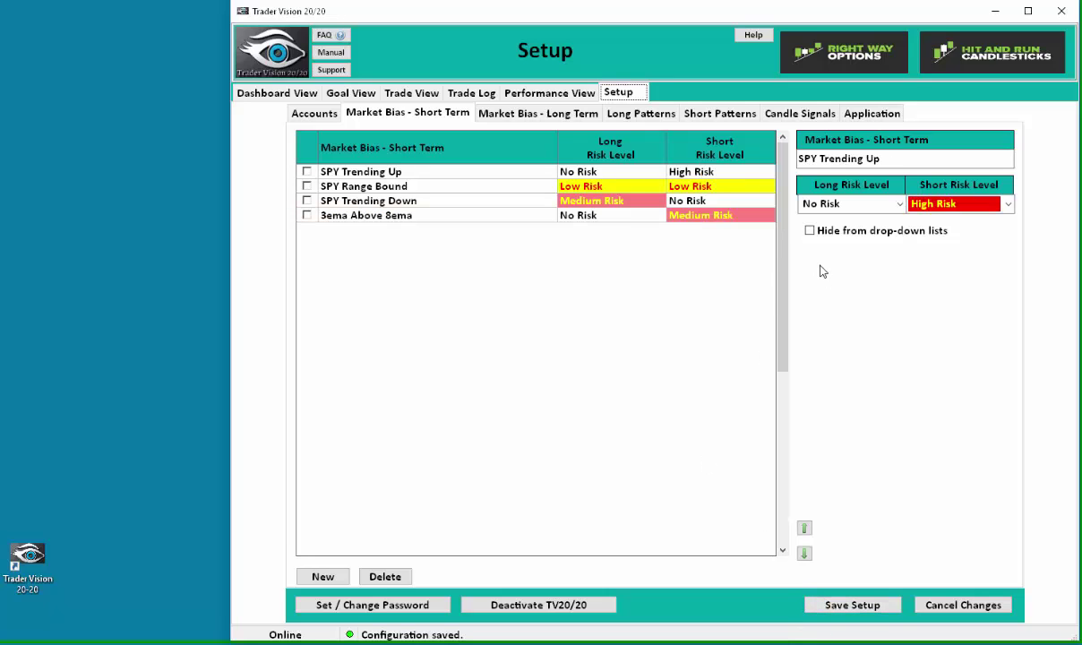
# Hide the short-term bias "3ema Above 8ema" from drop-down lists and save the setup
pyautogui.click(411, 219)
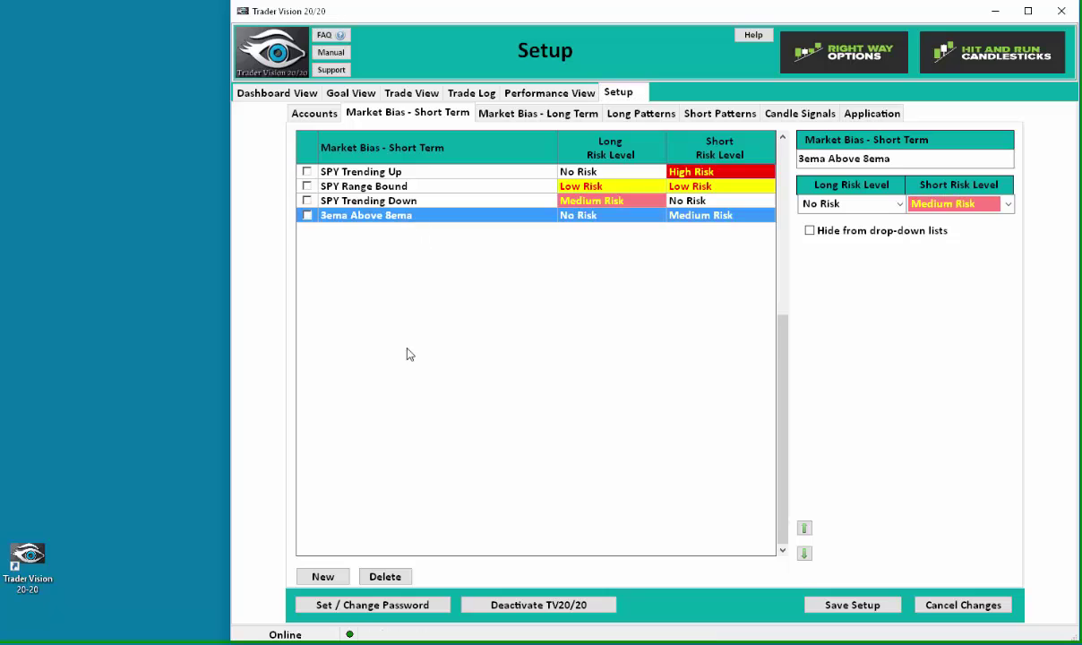
pyautogui.click(811, 232)
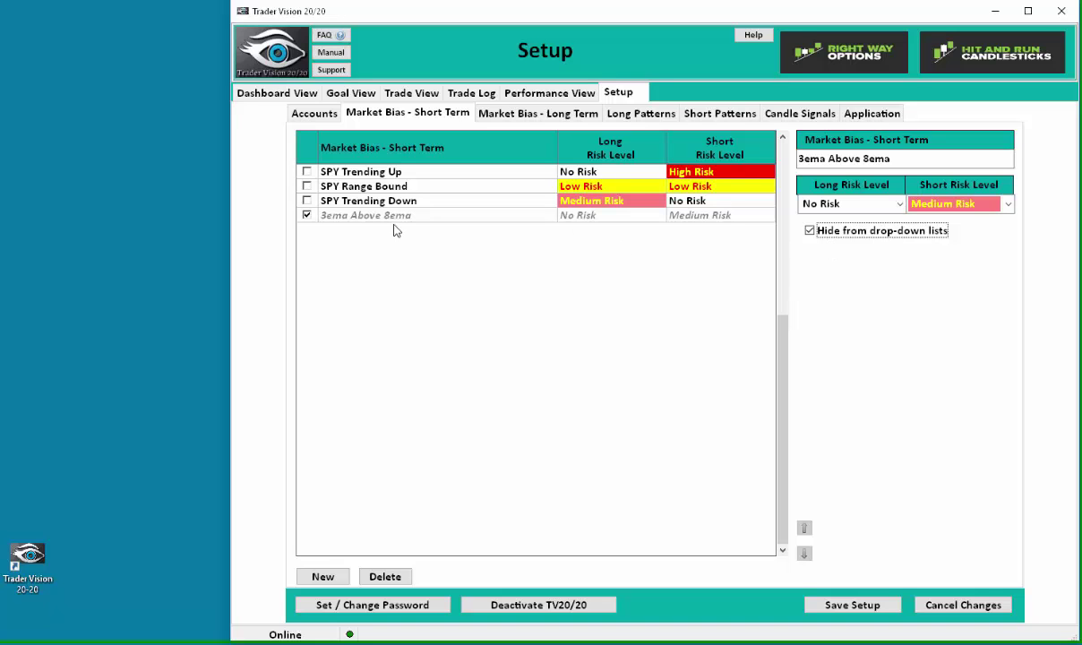
pyautogui.click(852, 606)
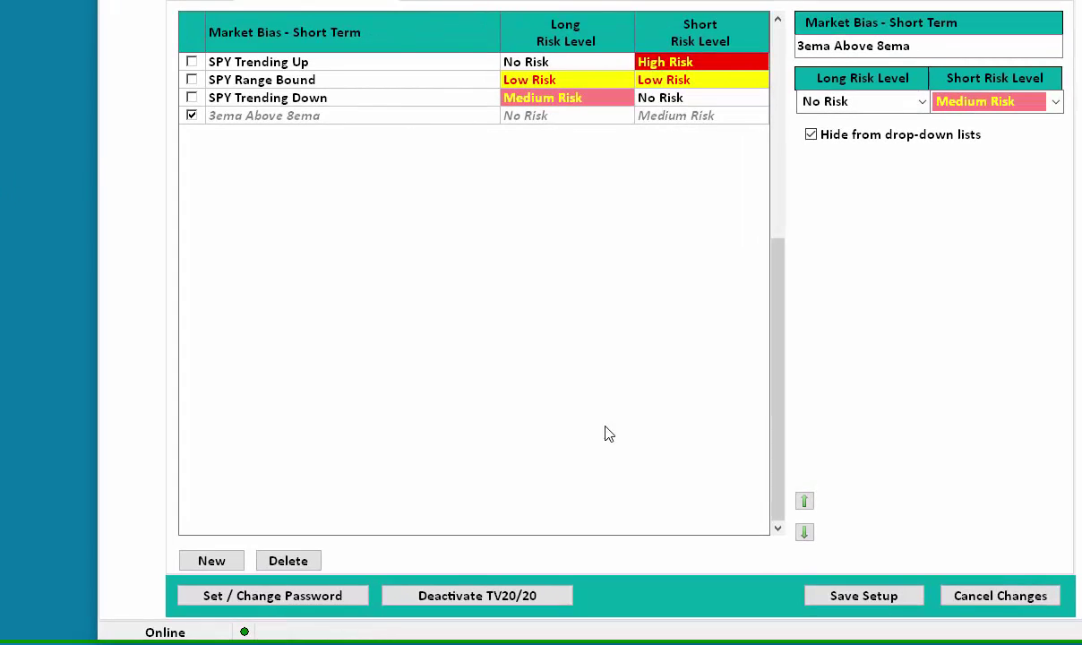
# Unhide the short-term bias "3ema Above 8ema" and delete its record, saving the setup
pyautogui.click(817, 138)
pyautogui.click(423, 118)
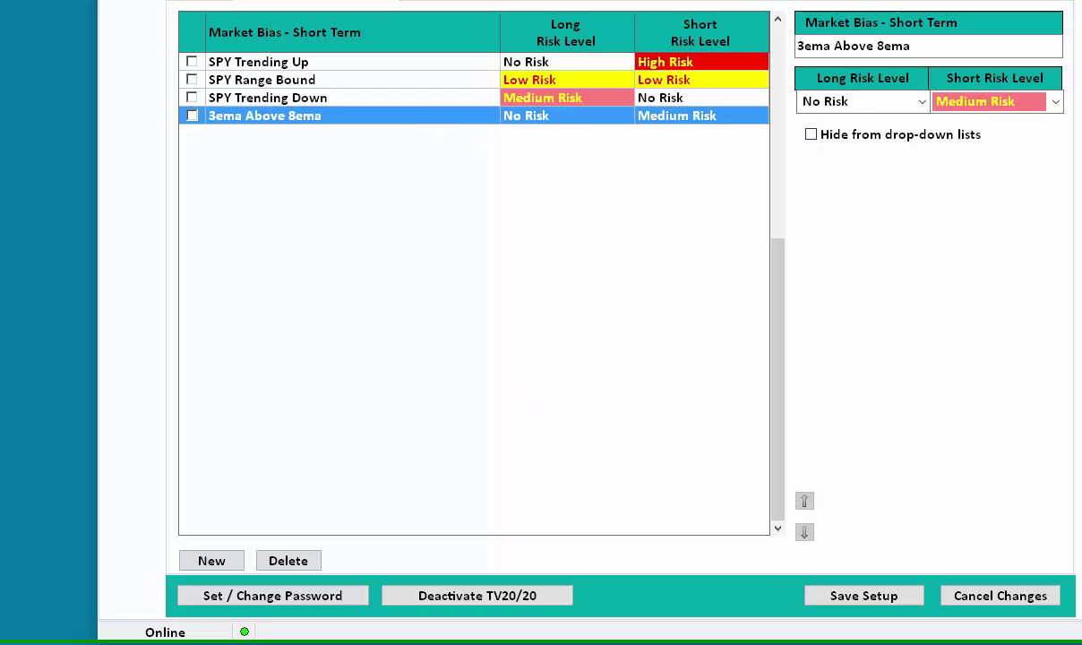
pyautogui.click(290, 562)
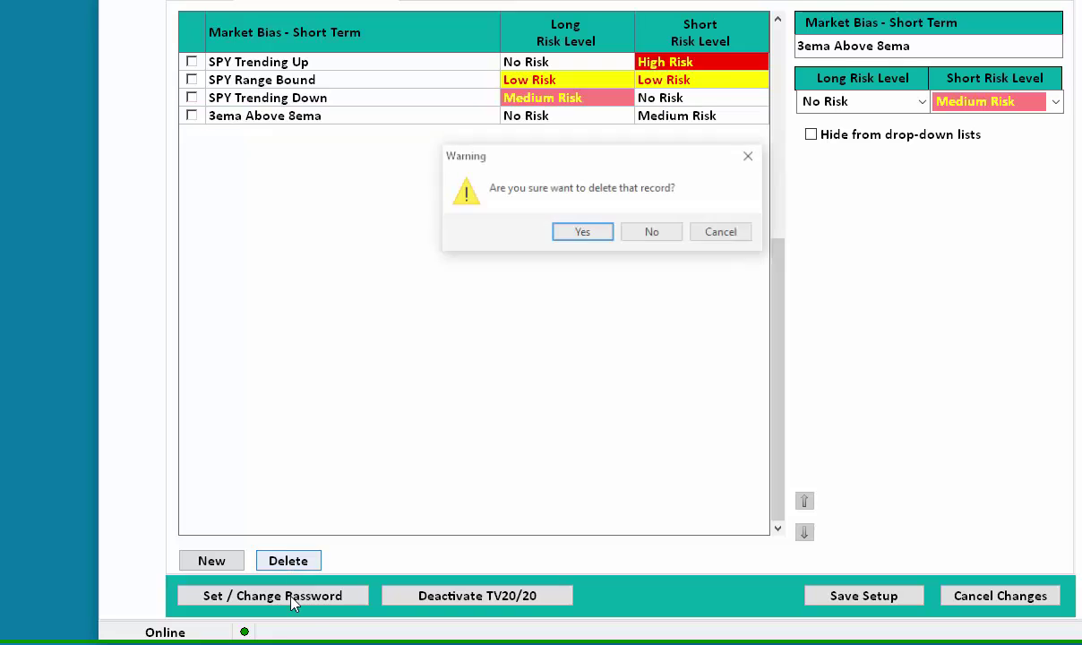
pyautogui.click(580, 235)
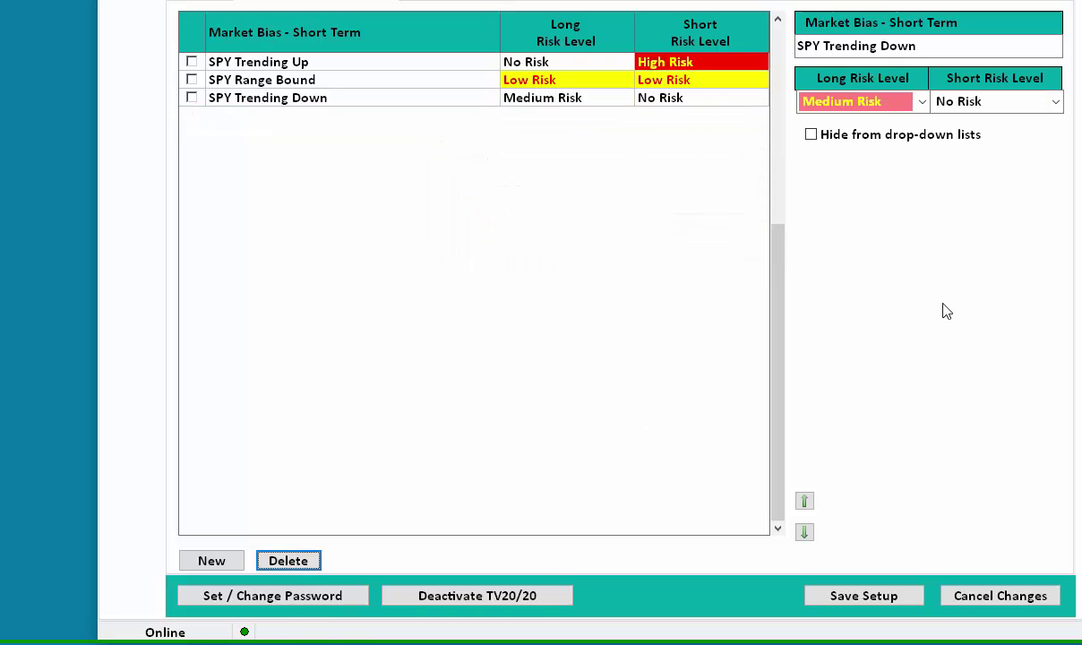
pyautogui.click(887, 593)
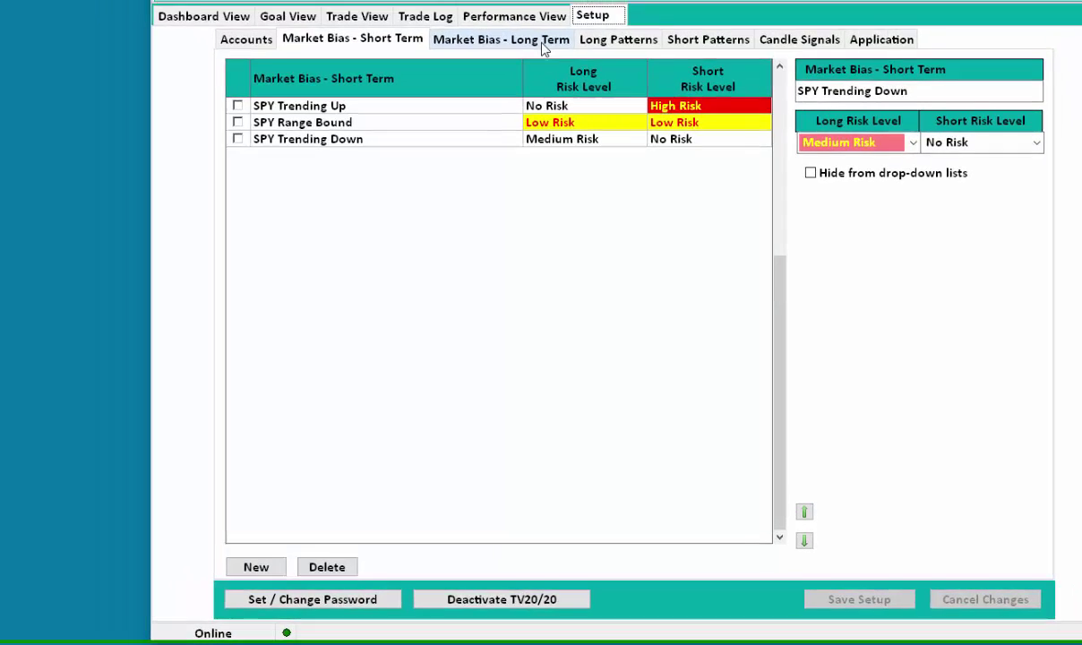
# Set the long risk level of the long-term market bias "SPY Above 50sma, 50sma rising" to Low Risk and save the setup
pyautogui.click(573, 119)
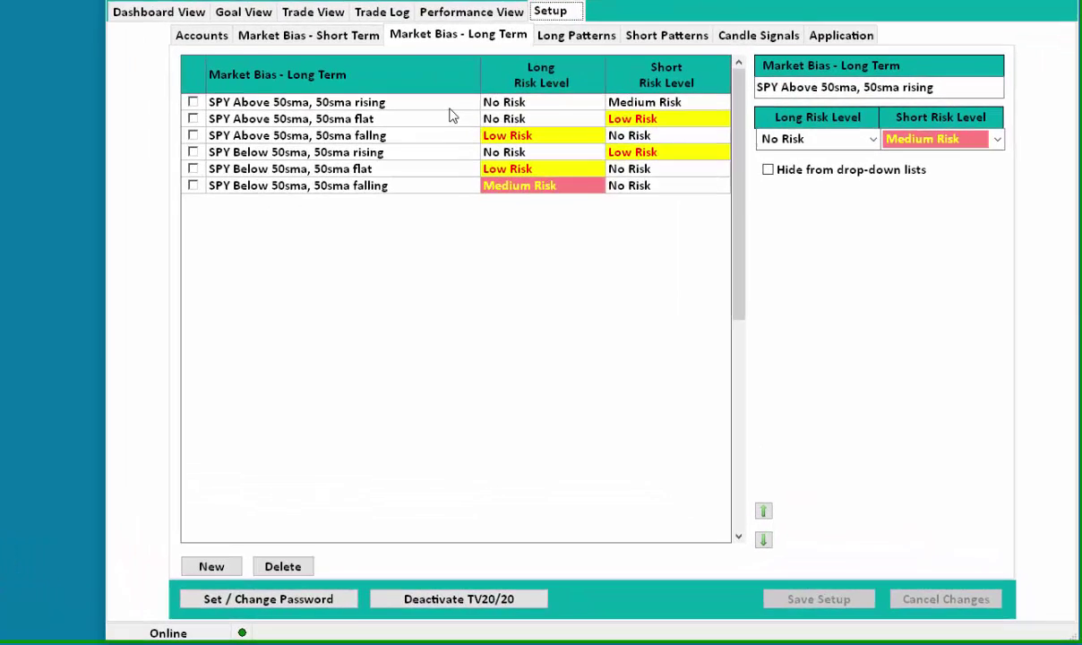
pyautogui.click(529, 172)
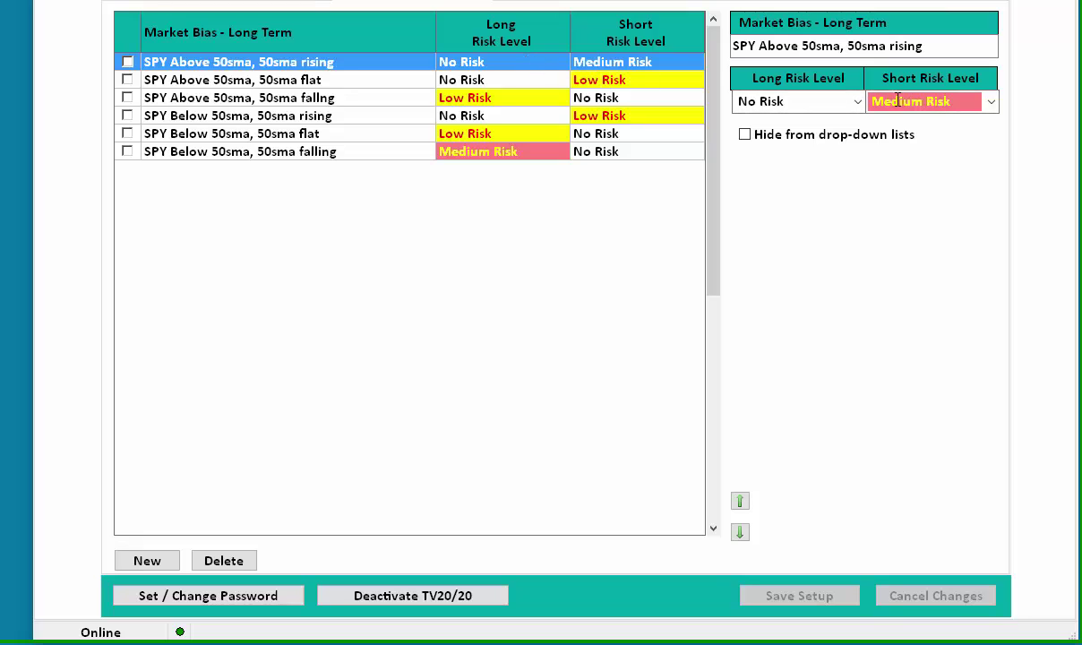
pyautogui.click(858, 101)
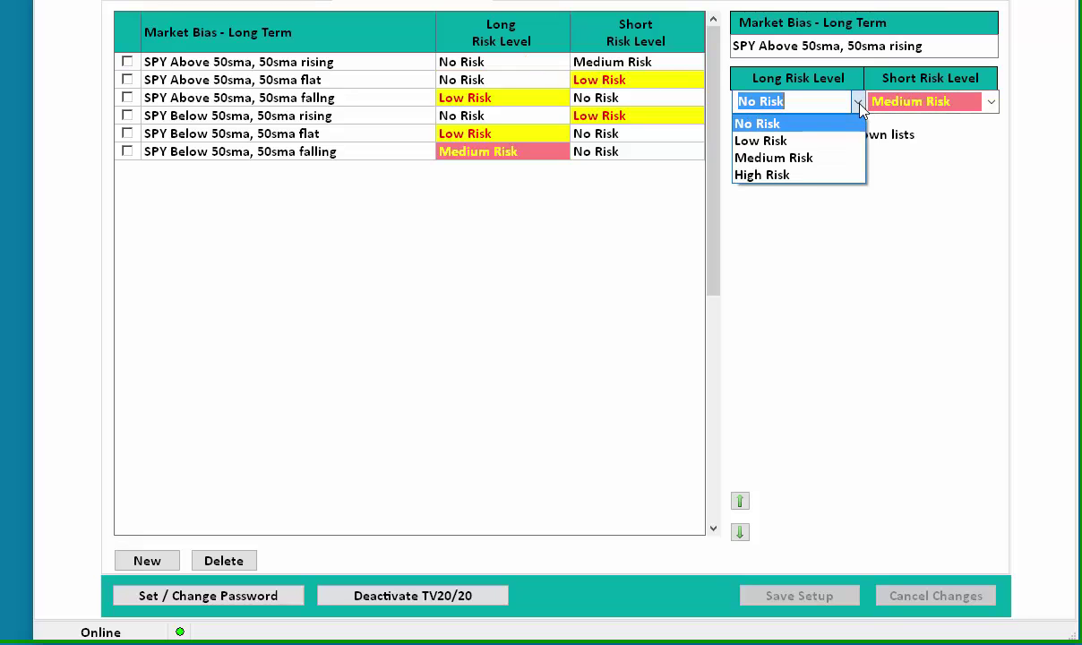
pyautogui.click(835, 141)
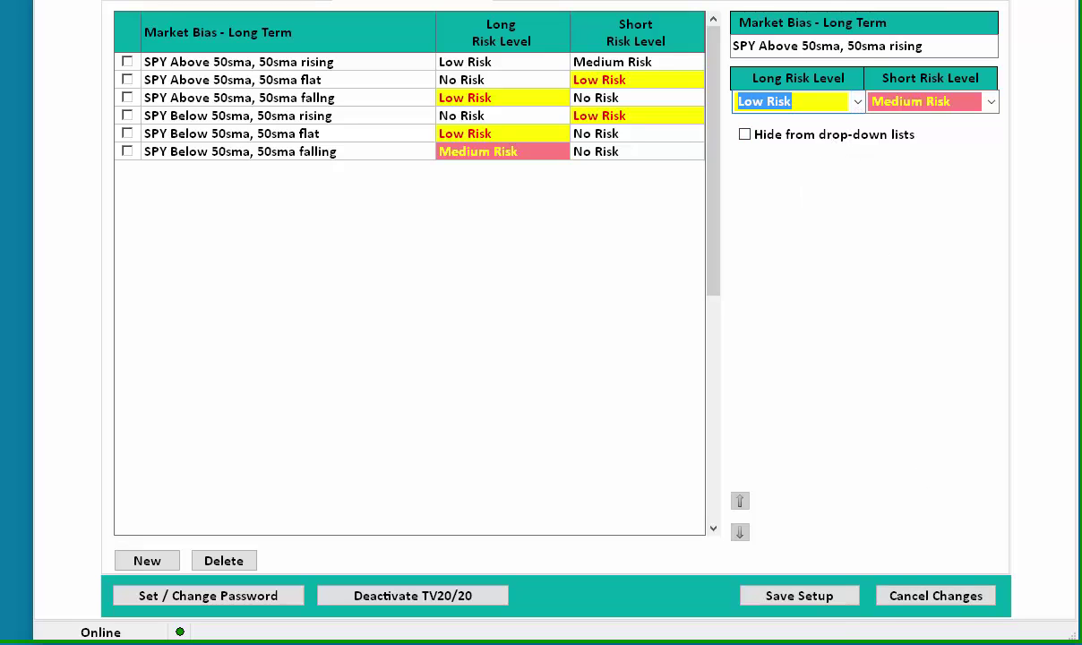
pyautogui.click(830, 606)
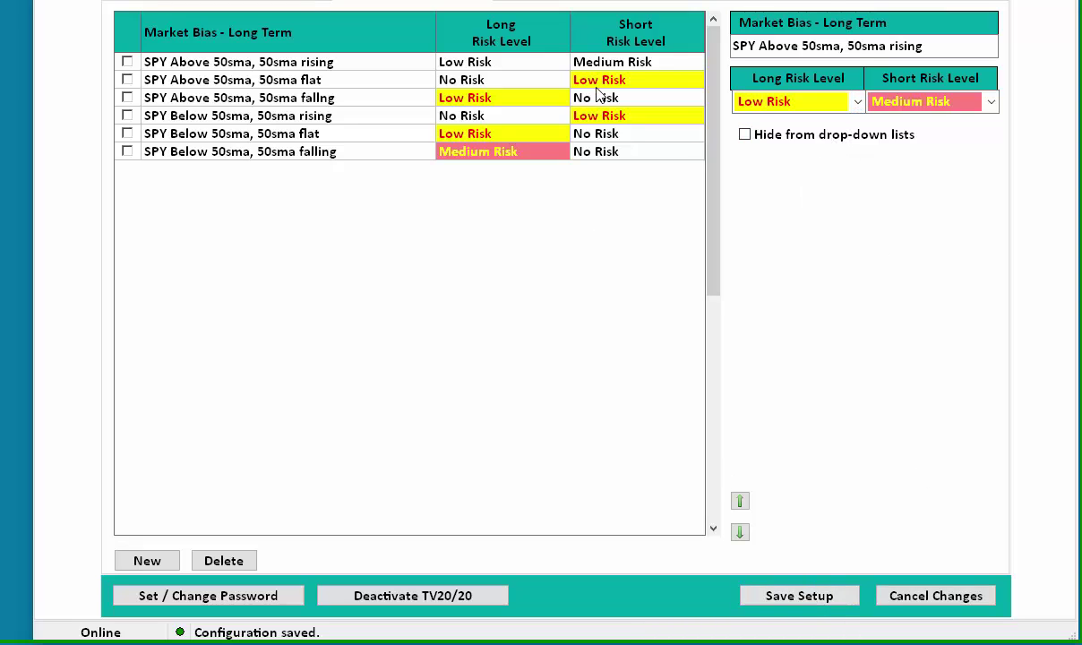
pyautogui.click(608, 154)
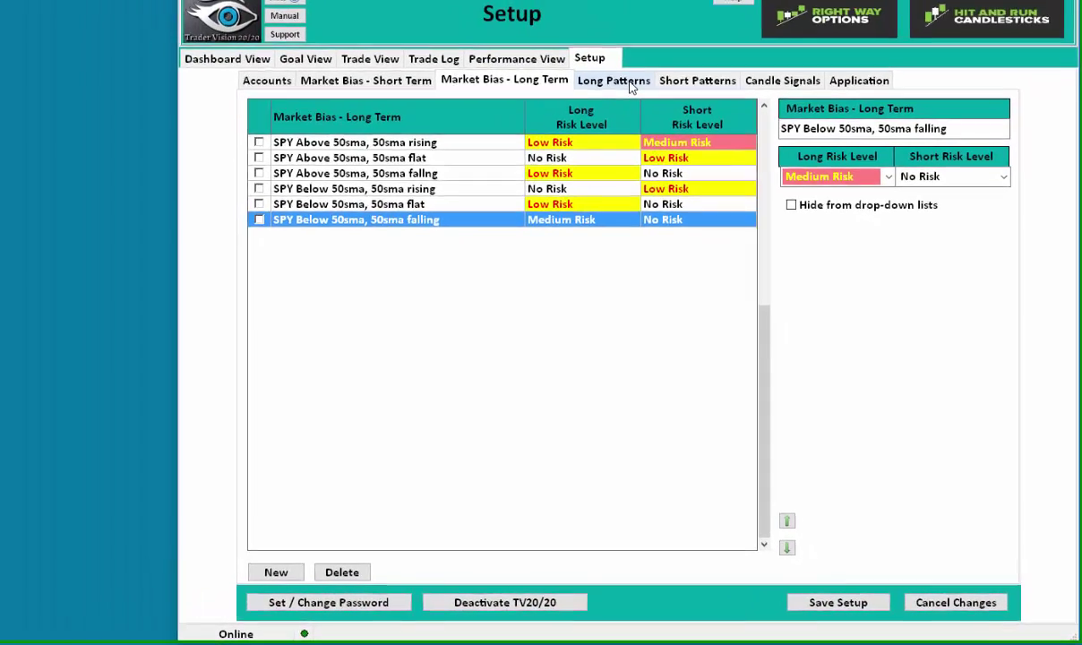
# Create a long pattern named "MACD 12-9 %K Cross", use the same text as its description, and save the setup
pyautogui.click(559, 0)
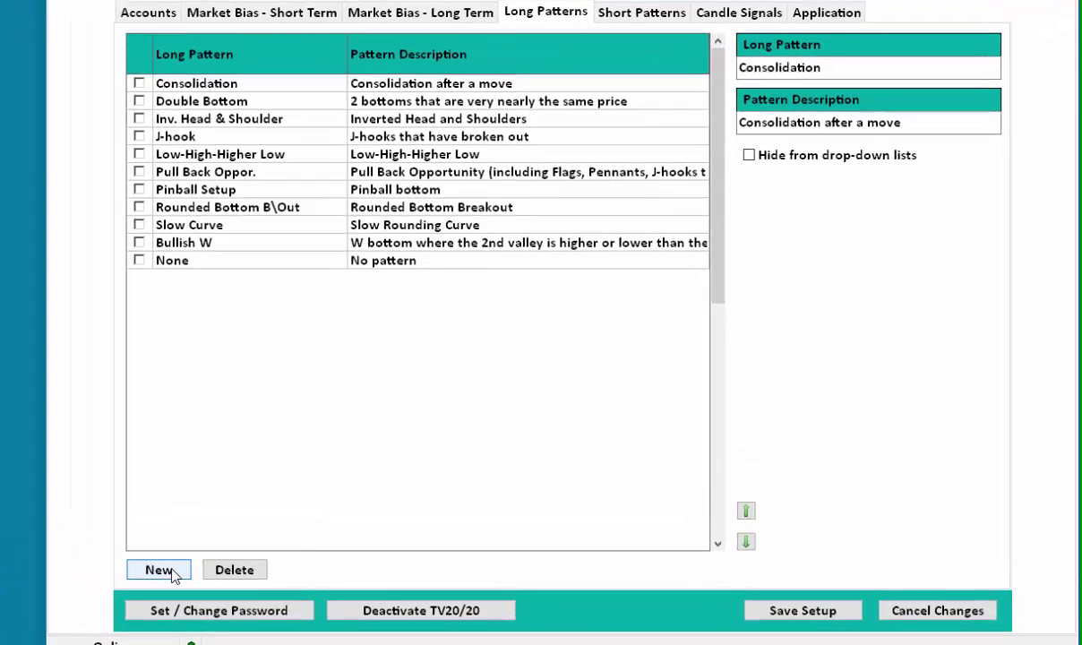
pyautogui.click(324, 572)
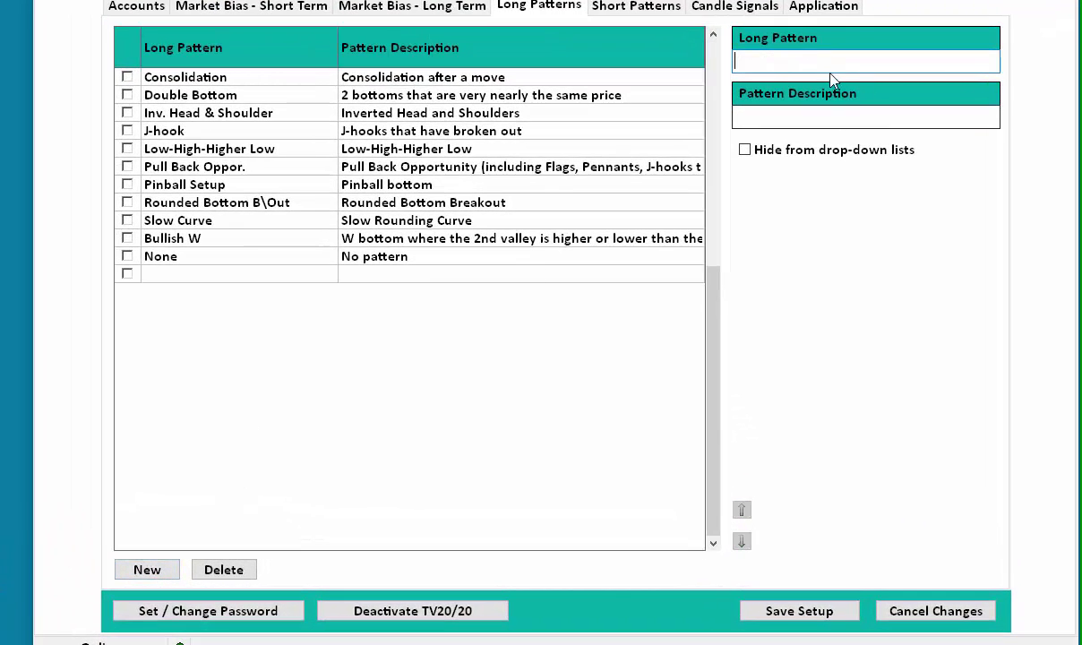
pyautogui.write('MACD 12-9 %K')
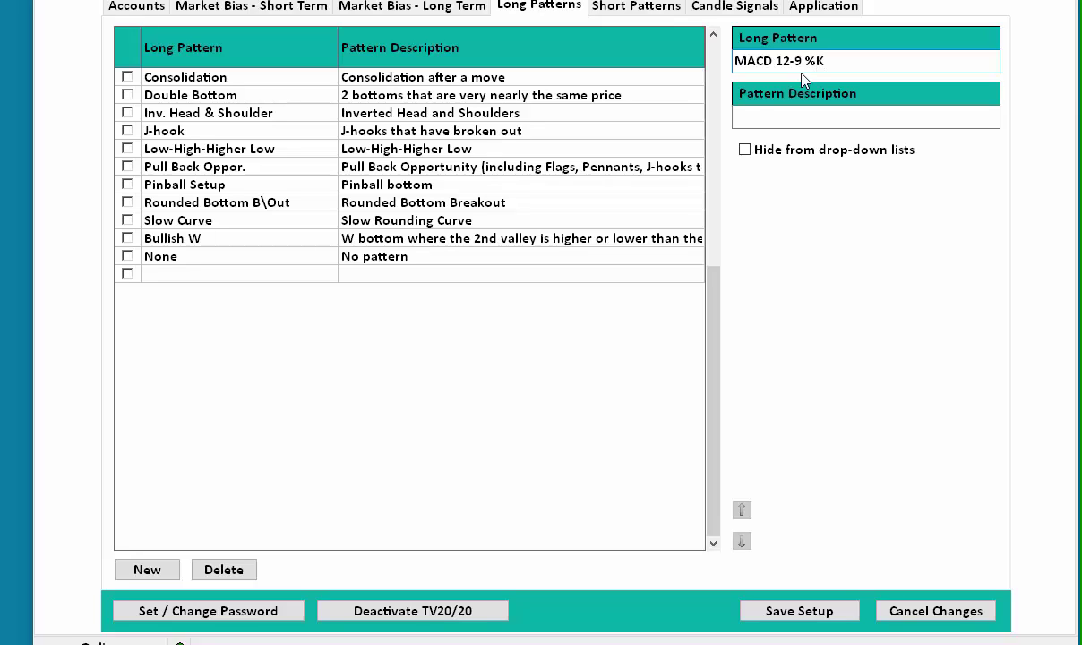
pyautogui.write('Cross')
pyautogui.moveTo(865, 60); pyautogui.dragTo(638, 63)
pyautogui.hotkey('ctrl', 'c')
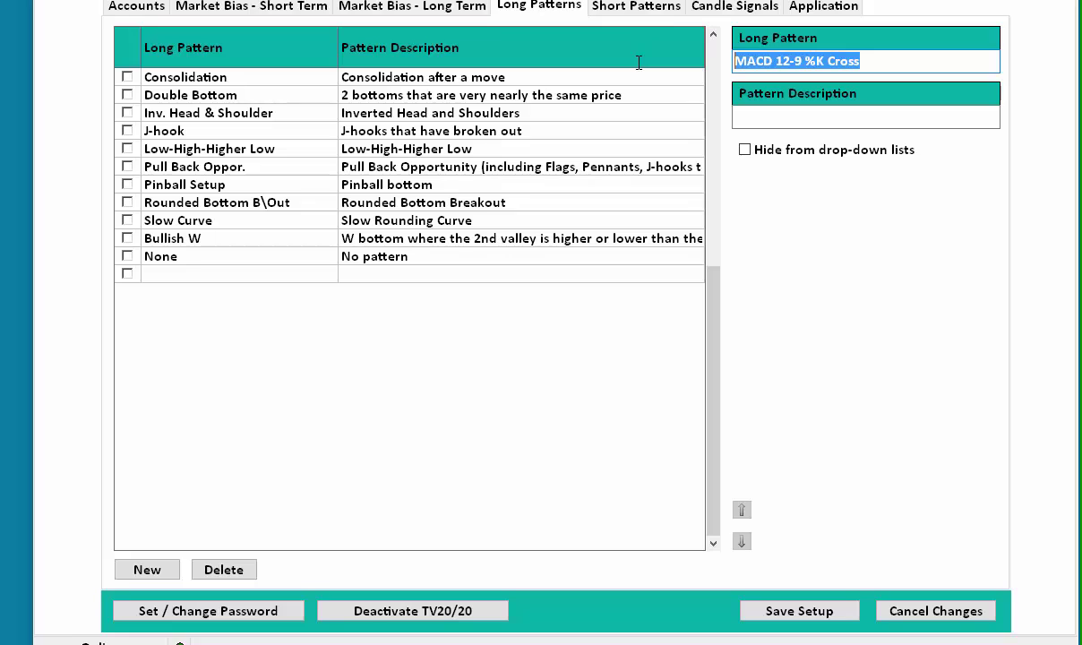
pyautogui.click(805, 116)
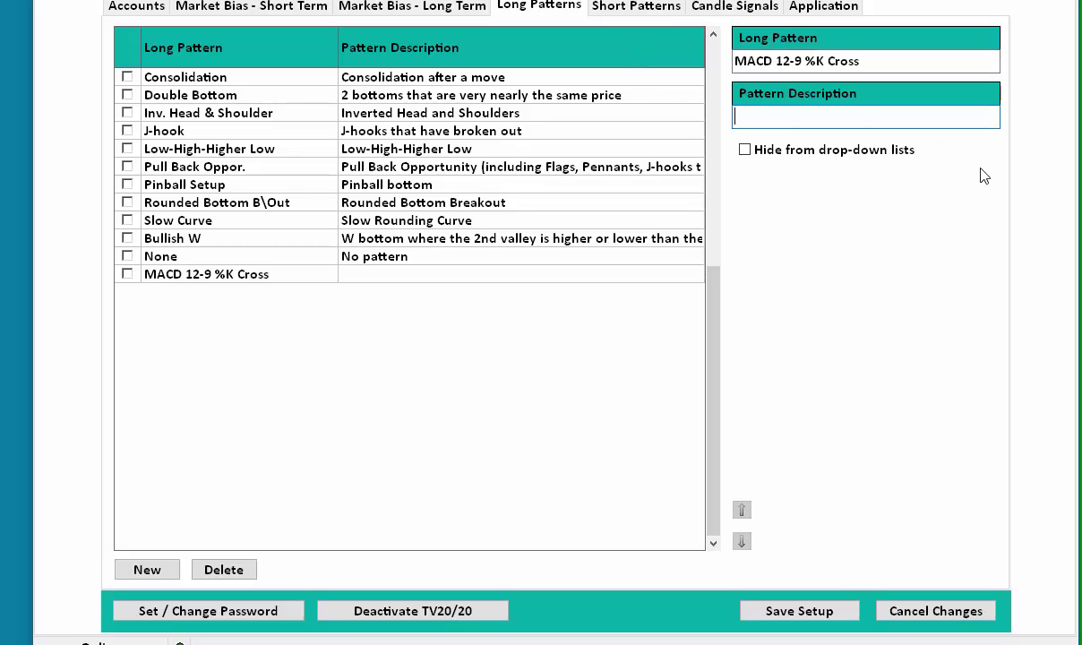
pyautogui.hotkey('ctrl', 'v')
pyautogui.click(836, 613)
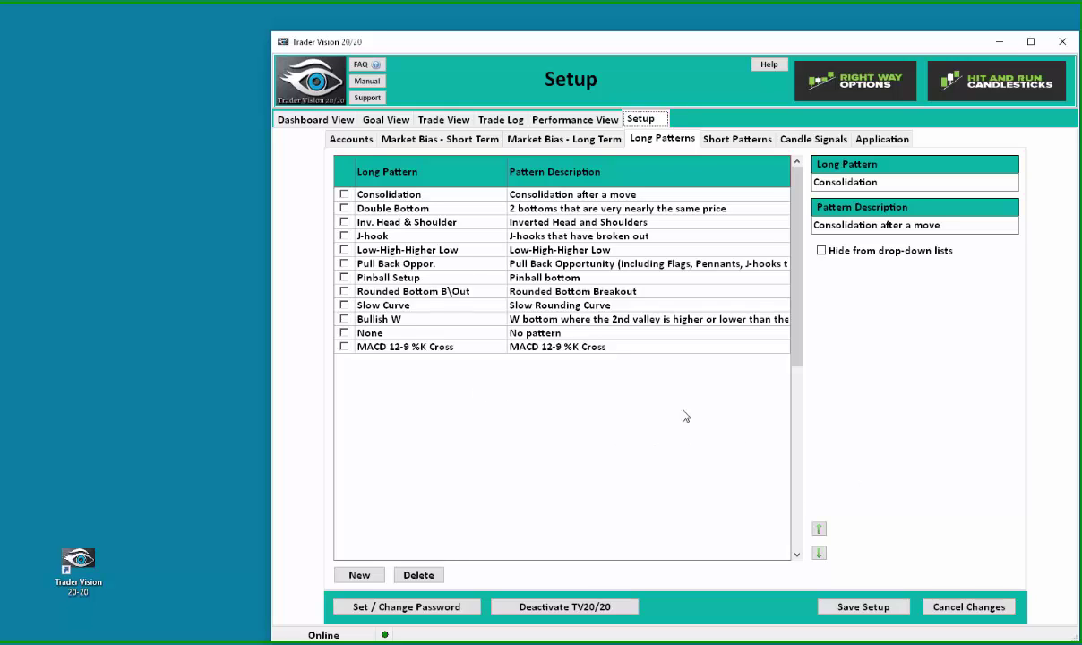
# Hide the long pattern "Consolidation" from drop-down lists, unhide it again and save the setup
pyautogui.click(342, 195)
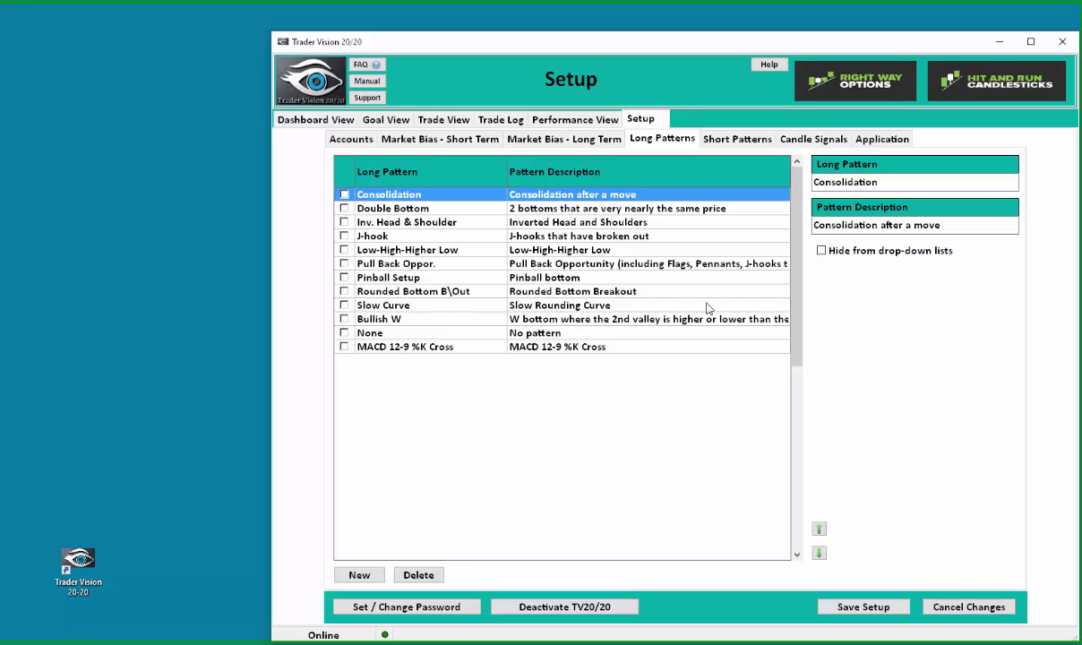
pyautogui.click(822, 250)
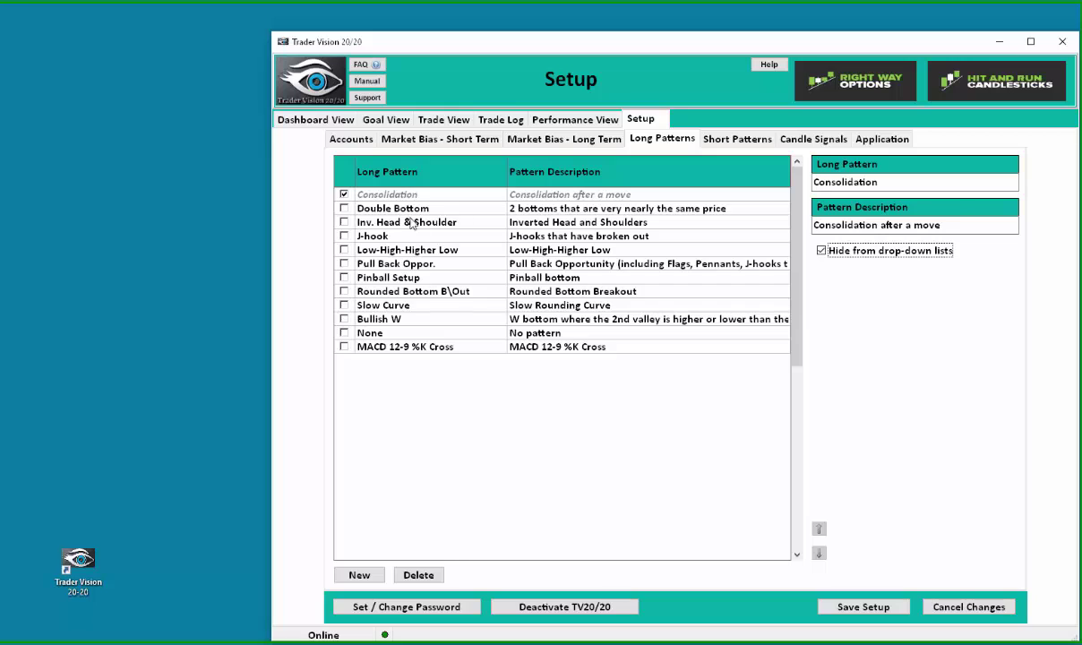
pyautogui.click(423, 193)
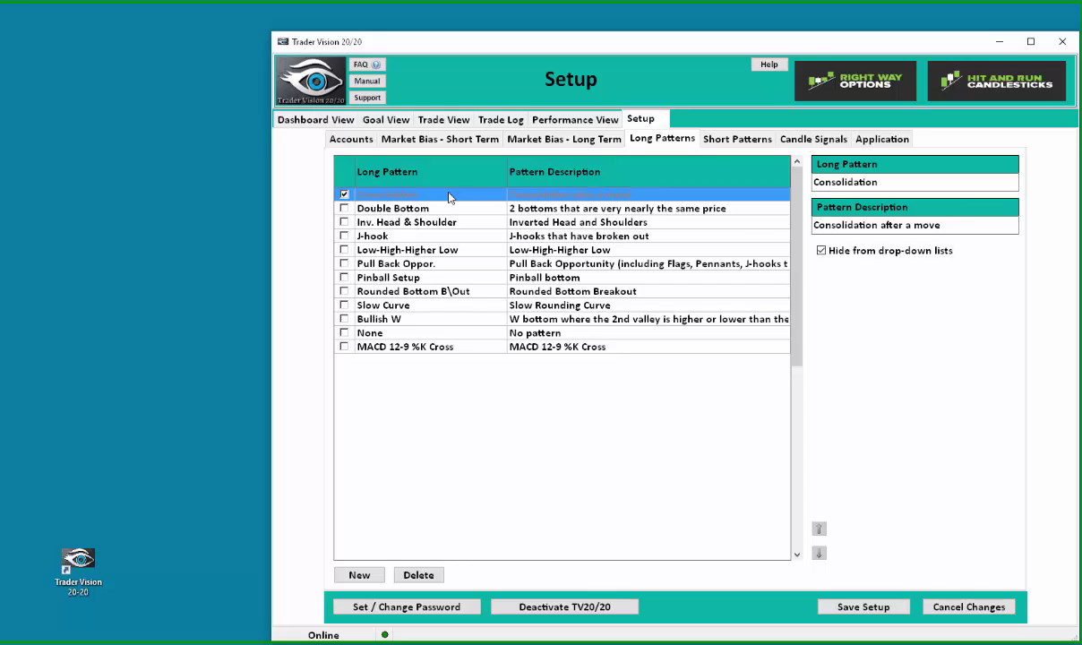
pyautogui.click(831, 255)
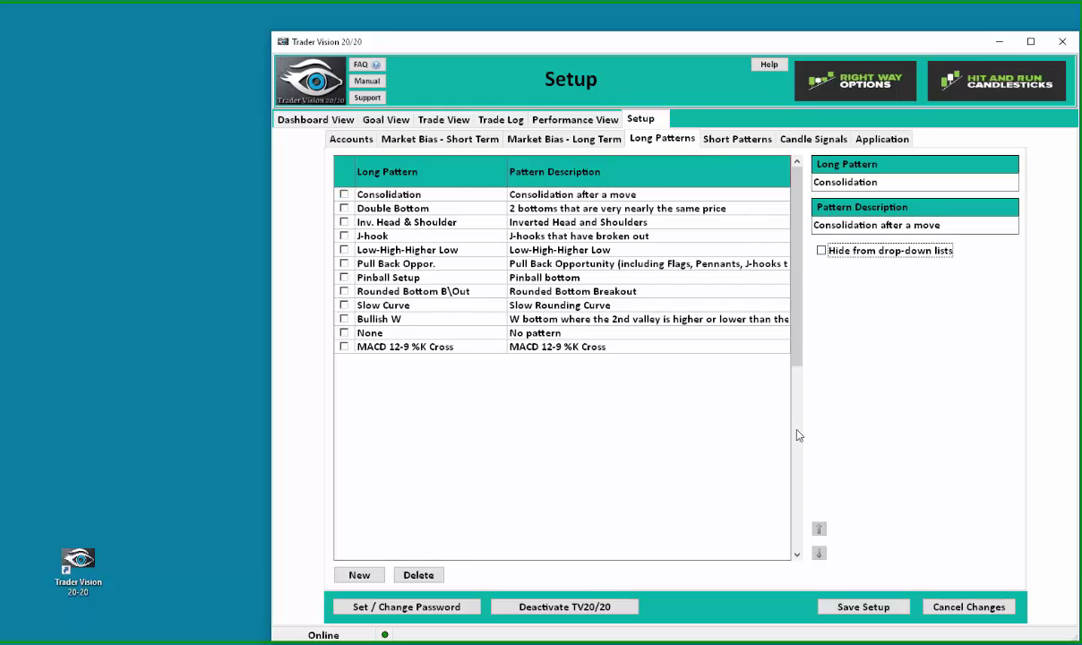
pyautogui.click(836, 608)
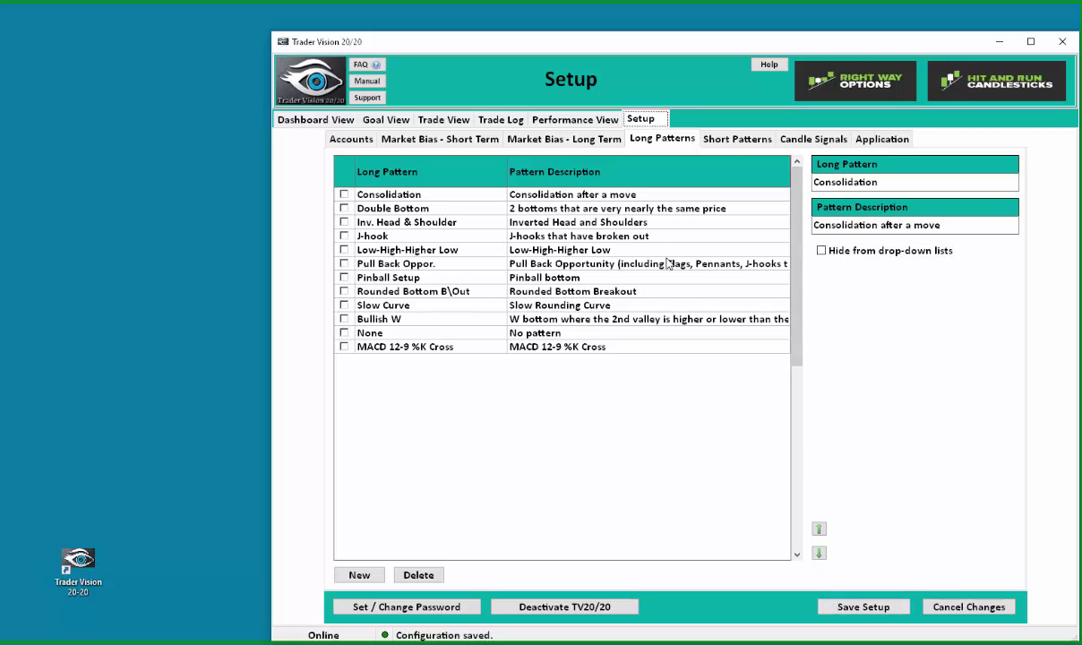
# Review the short patterns and the candle signals with their long and short risk levels
pyautogui.click(733, 143)
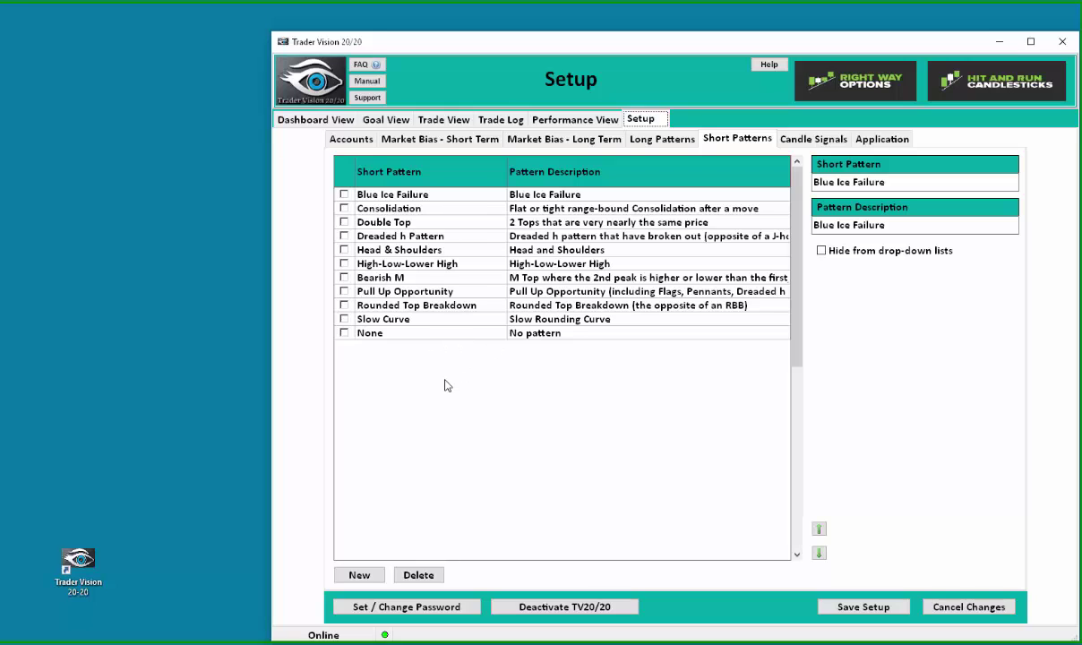
pyautogui.click(815, 225)
pyautogui.click(816, 140)
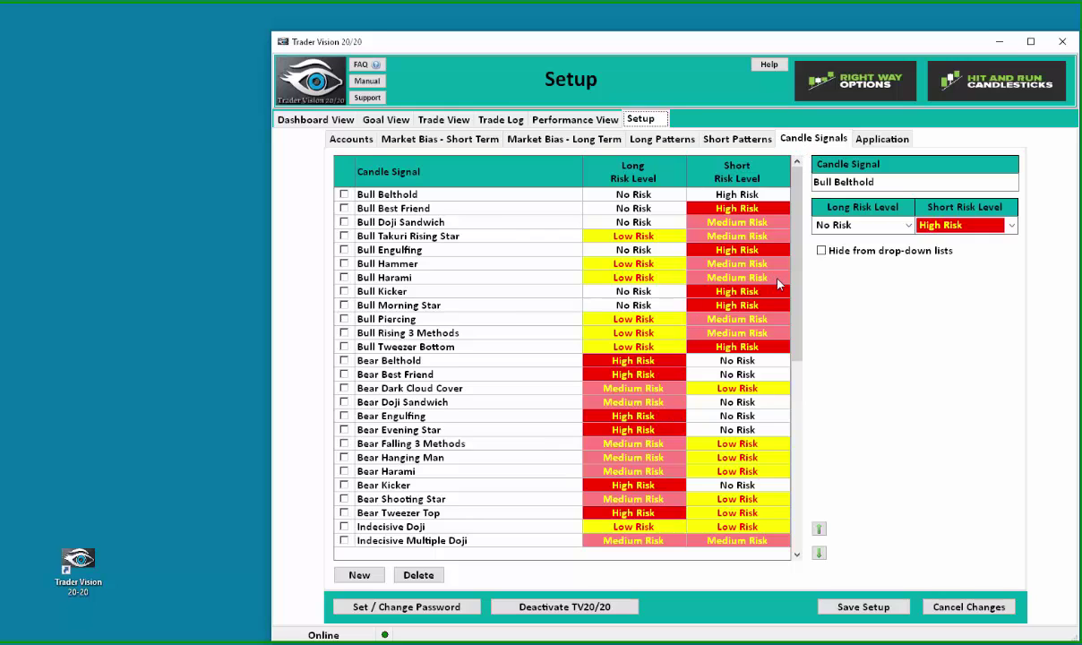
pyautogui.scroll(-6, 794, 325)
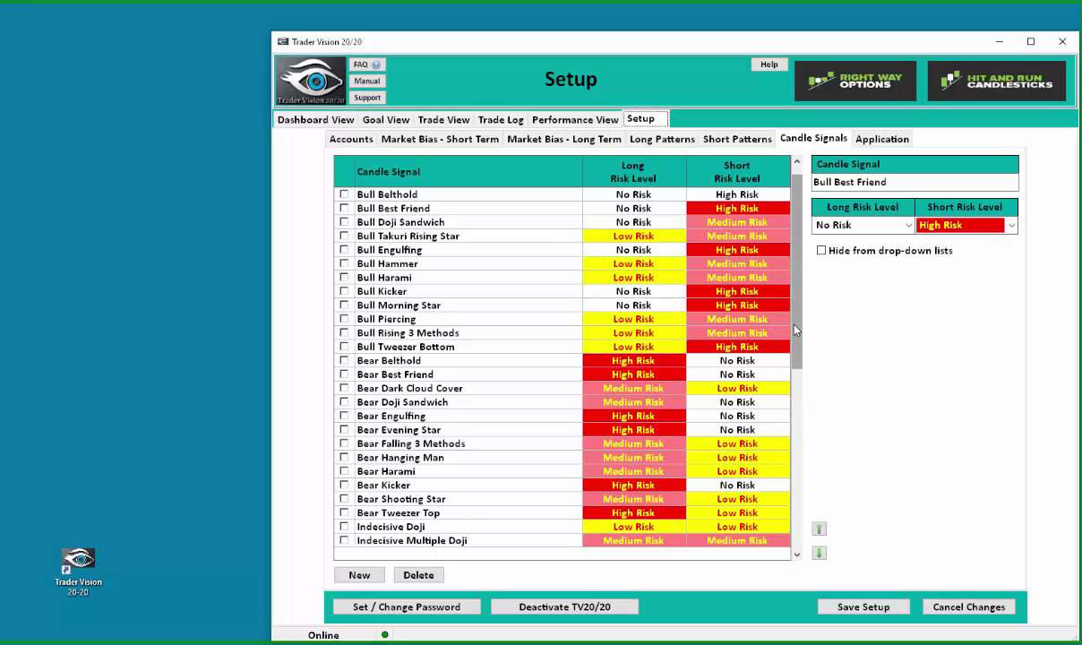
pyautogui.scroll(-19, 795, 330)
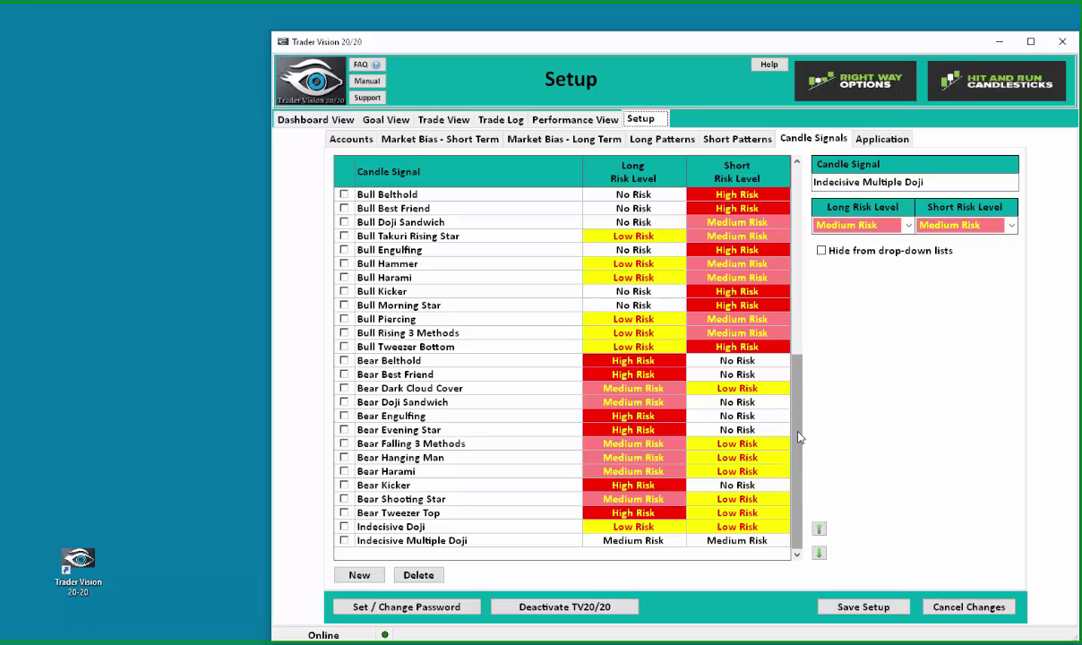
pyautogui.scroll(1, 799, 433)
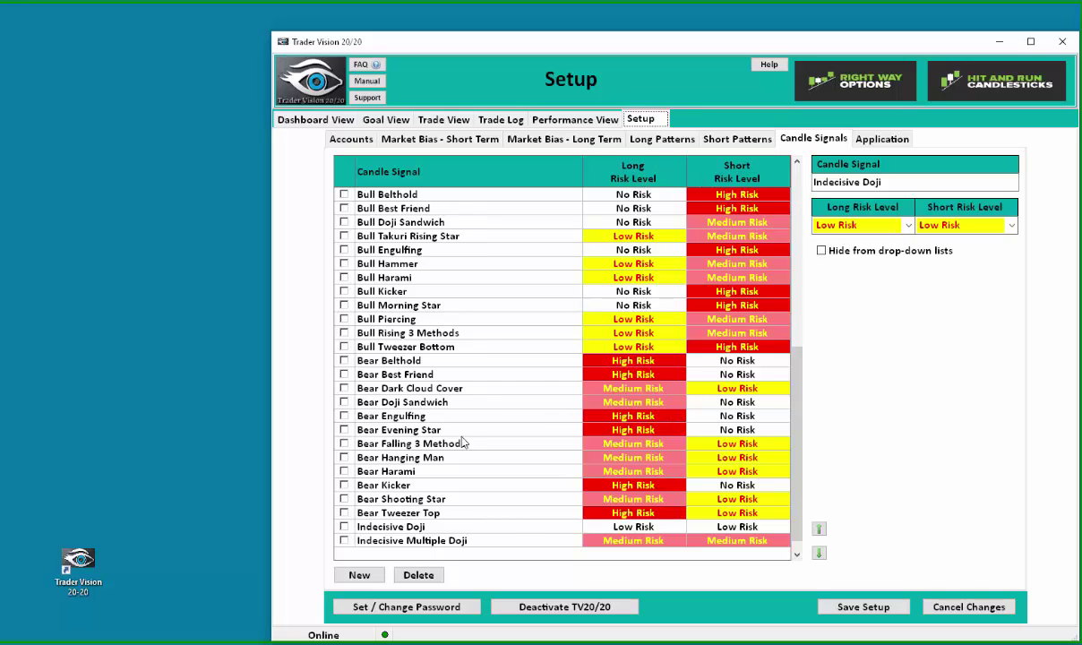
pyautogui.click(483, 540)
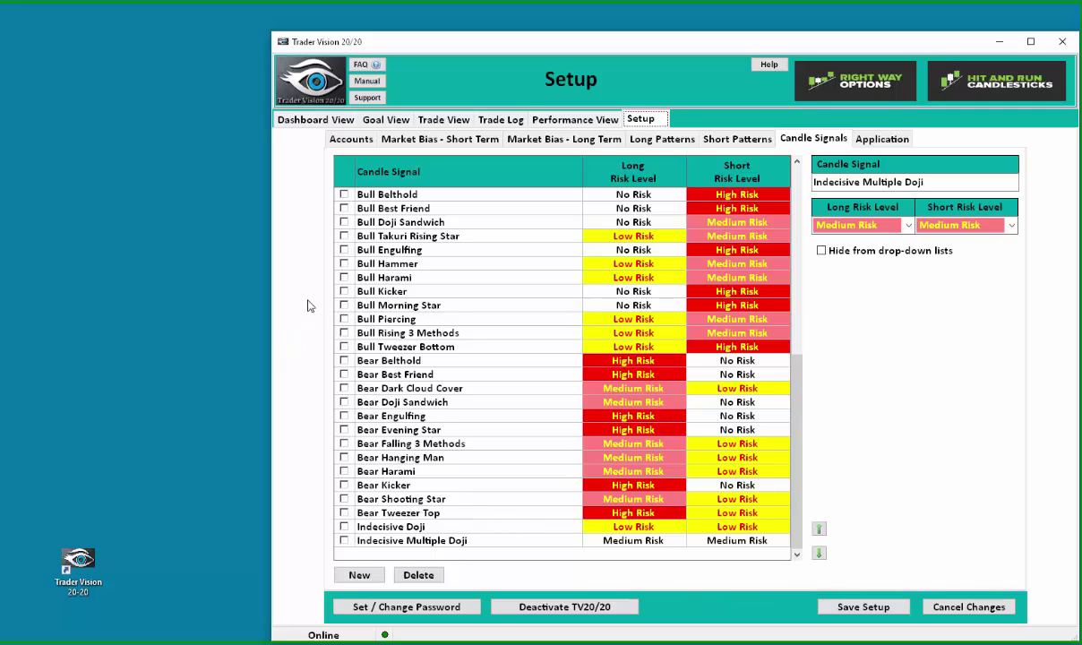
# In the Goal View, set the June Example account's goal to $60,000 in 12 months
pyautogui.click(385, 121)
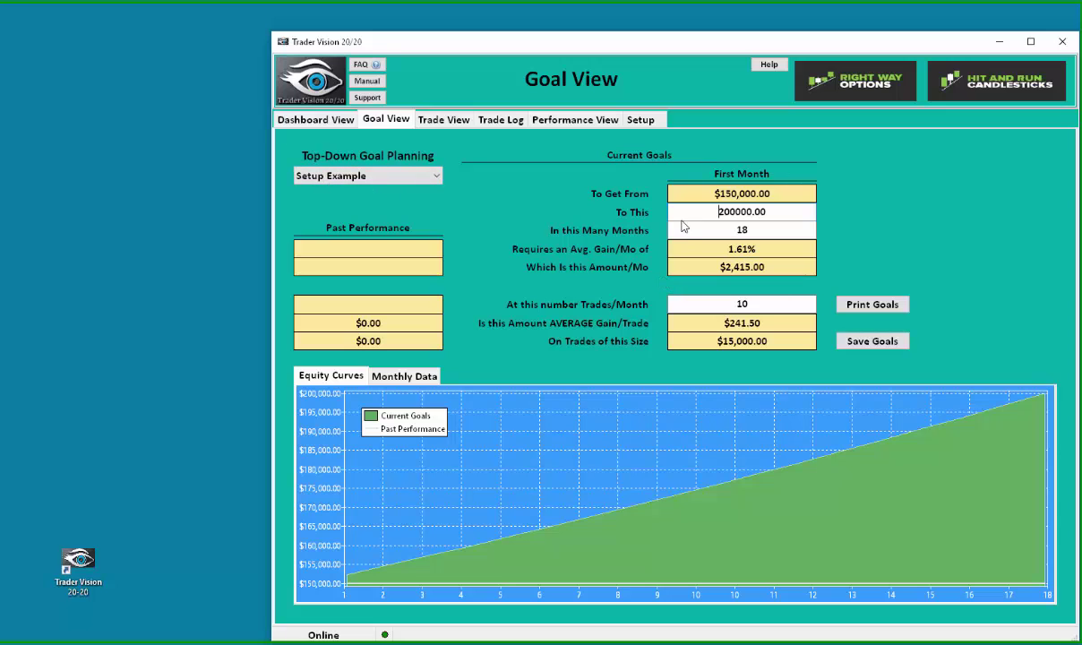
pyautogui.click(437, 178)
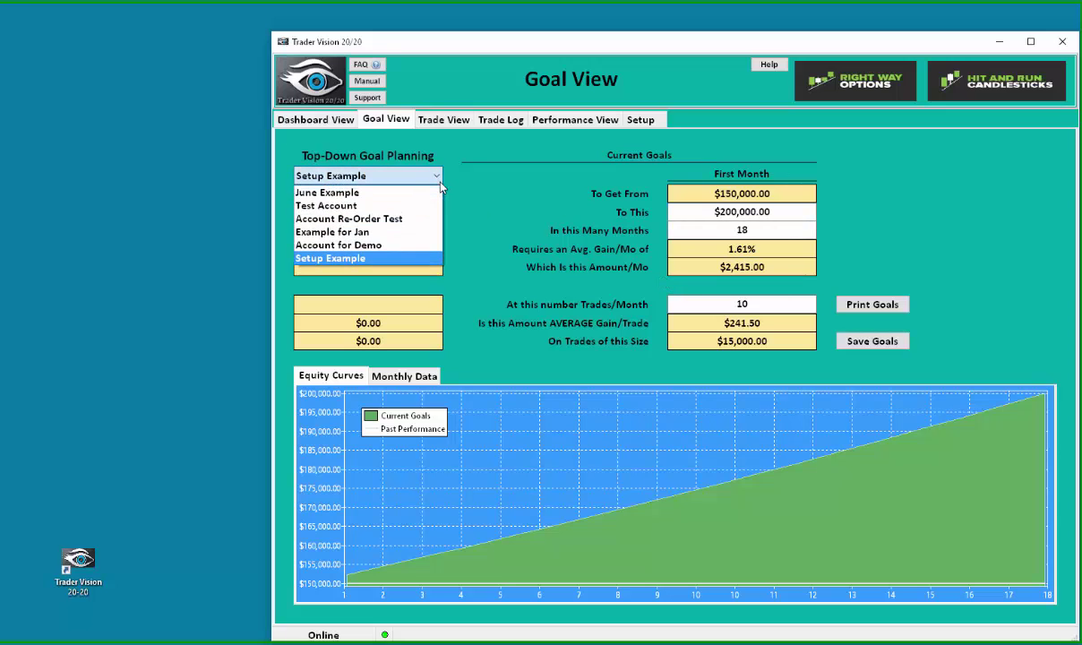
pyautogui.click(376, 186)
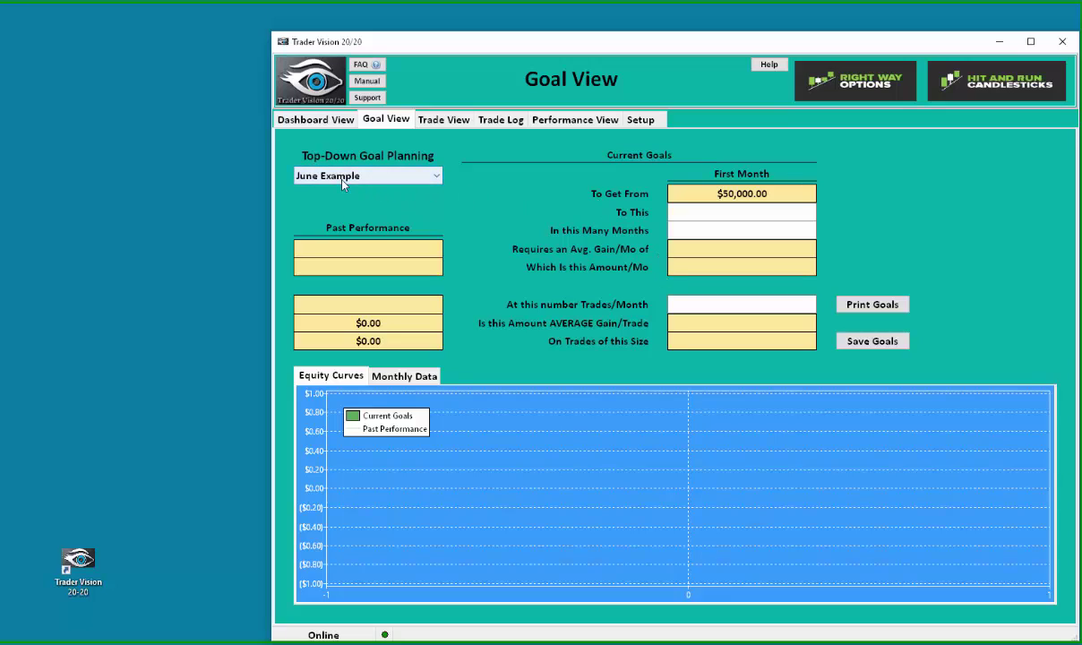
pyautogui.click(724, 214)
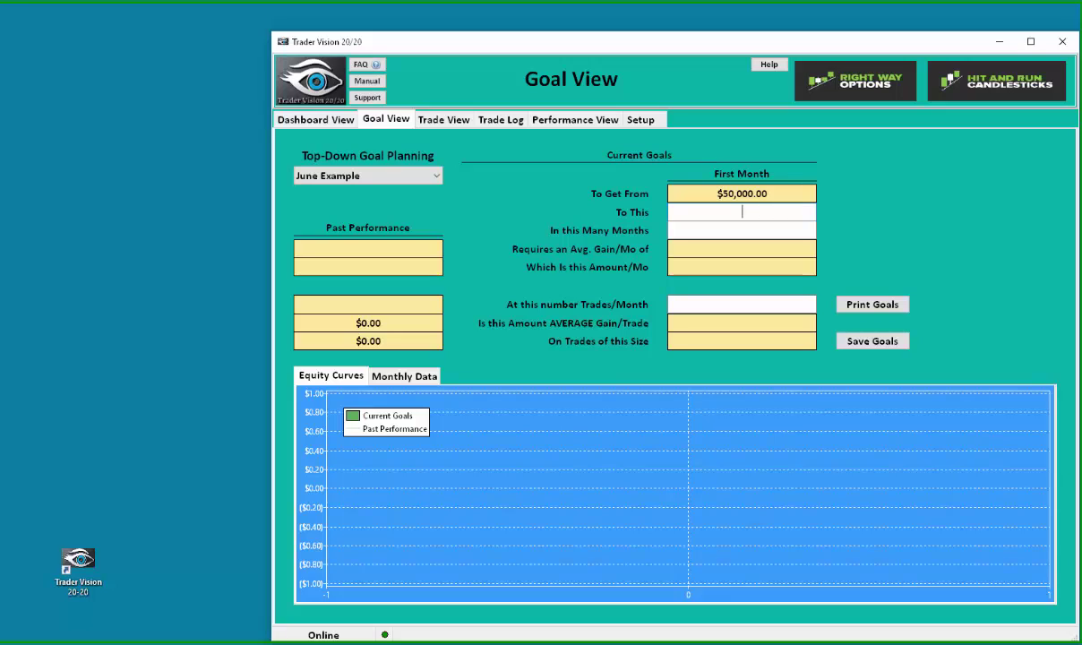
pyautogui.write('60000')
pyautogui.click(750, 228)
pyautogui.write('12')
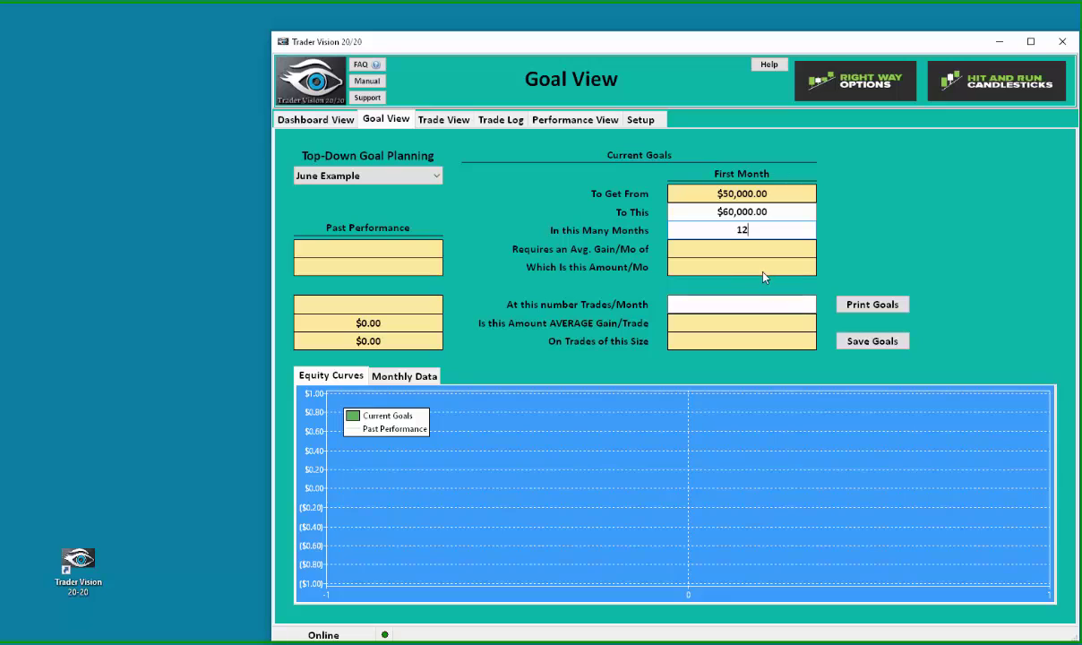
pyautogui.press('Tab')
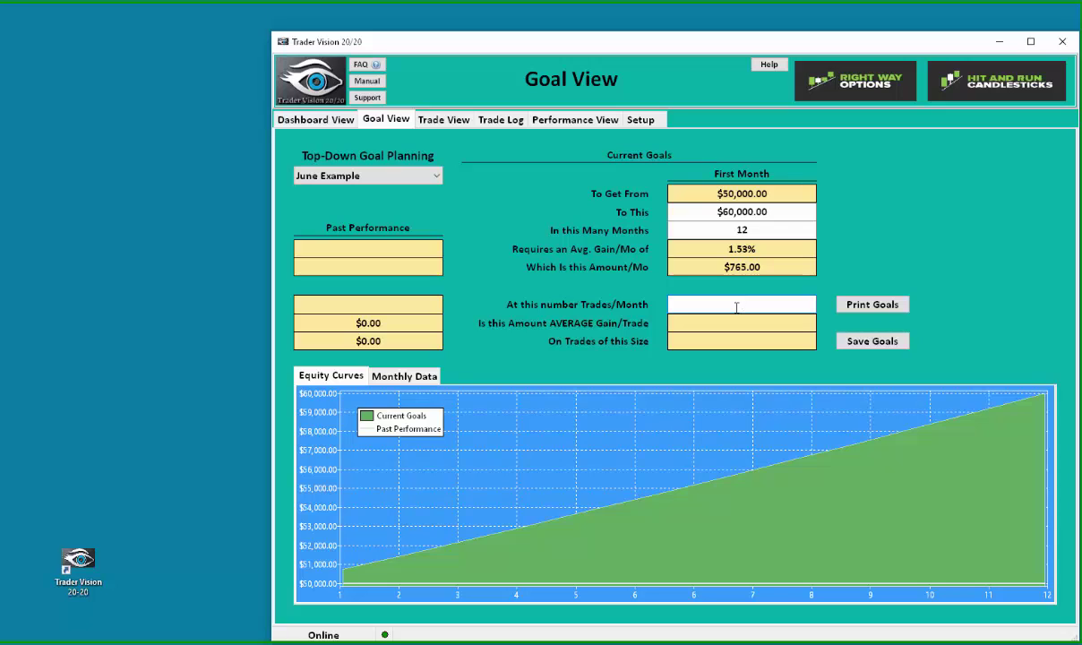
# Try 20 trades per month for the June Example goal, and change the number to 10
pyautogui.write('20')
pyautogui.click(772, 232)
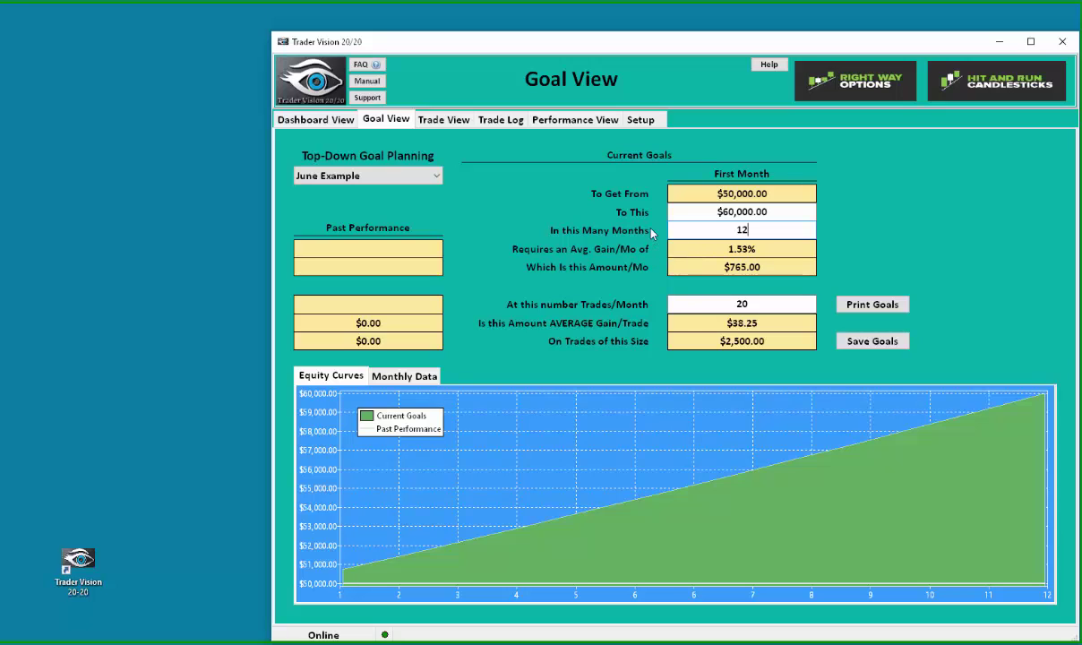
pyautogui.doubleClick(741, 304)
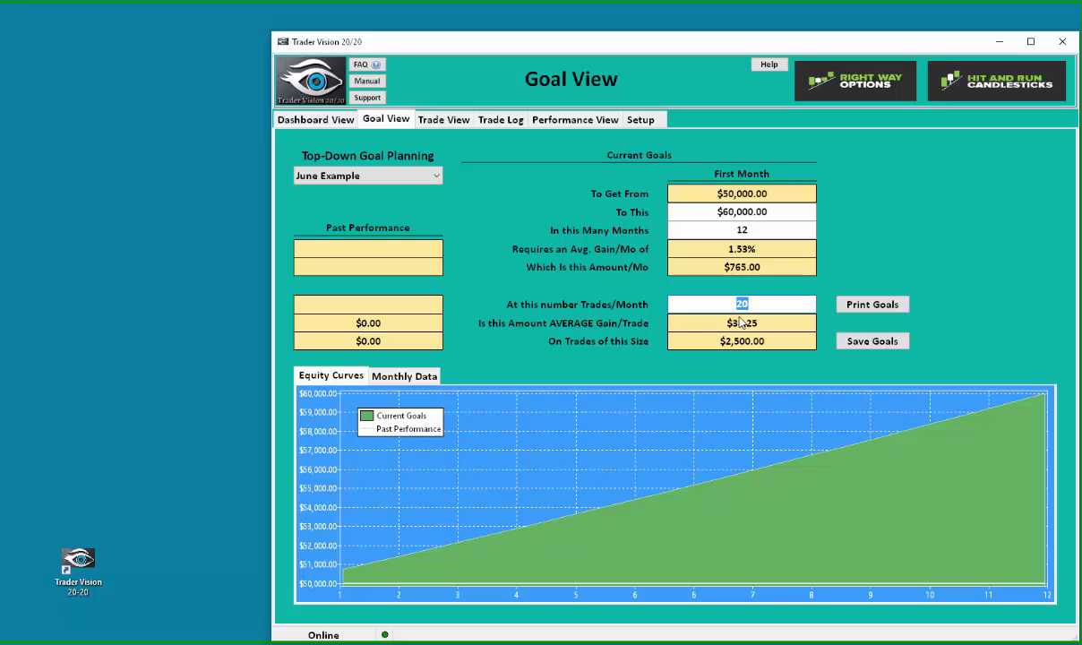
pyautogui.write('10')
pyautogui.click(742, 230)
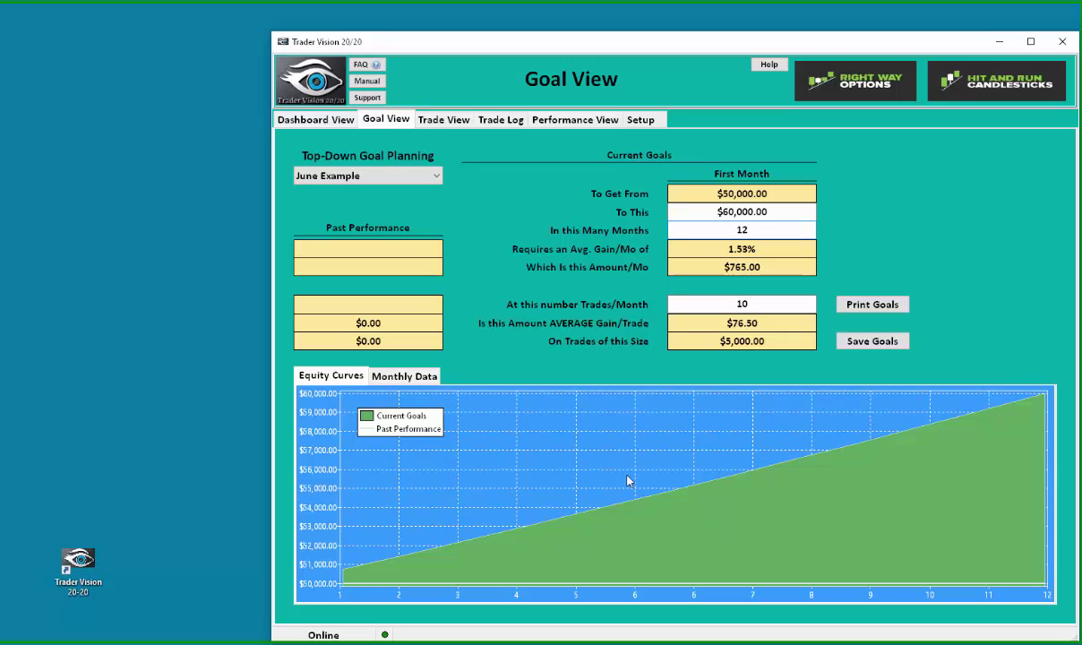
# Display the monthly goal data for the June Example account and save the goals
pyautogui.click(401, 379)
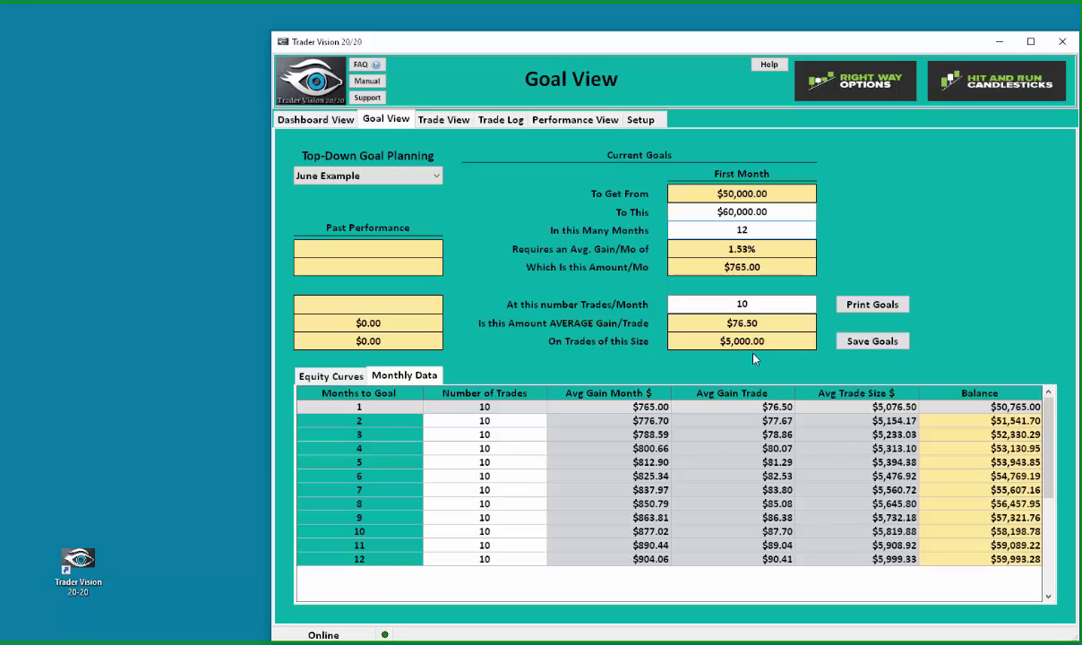
pyautogui.click(882, 343)
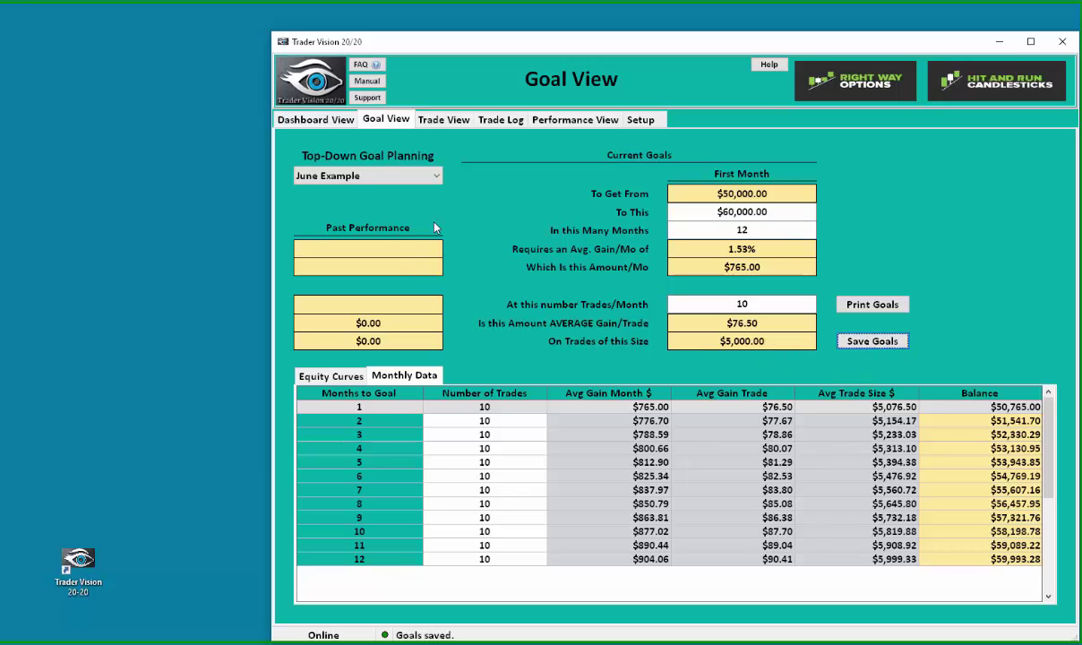
# Review the Application setup options for calculating shares by maximum dollar loss to stop price or total dollars for position
pyautogui.click(446, 120)
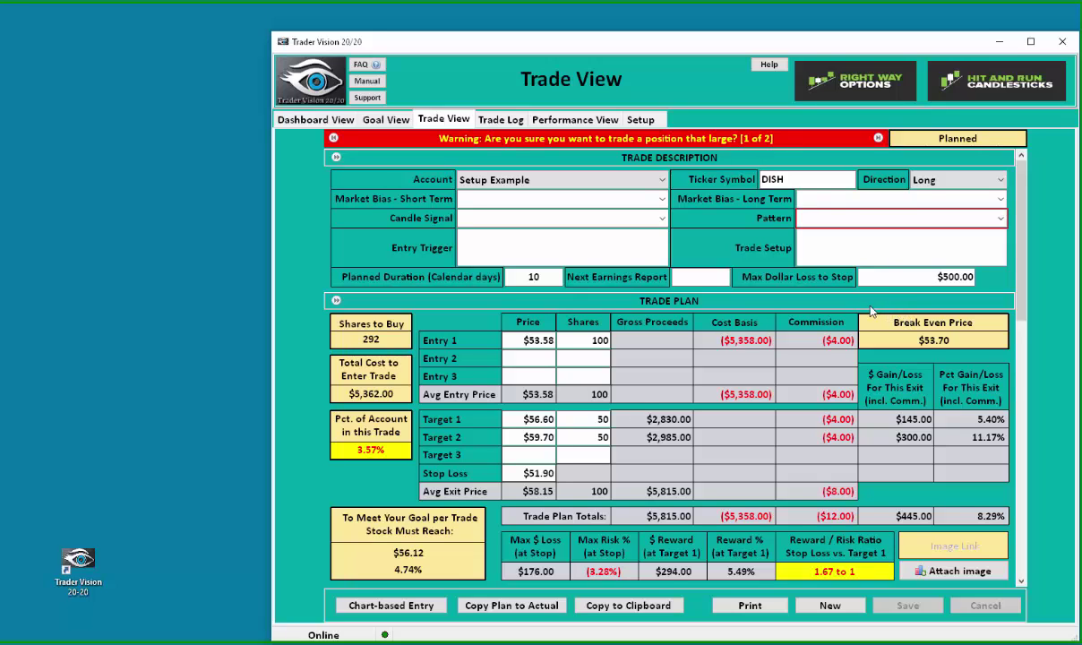
pyautogui.click(386, 120)
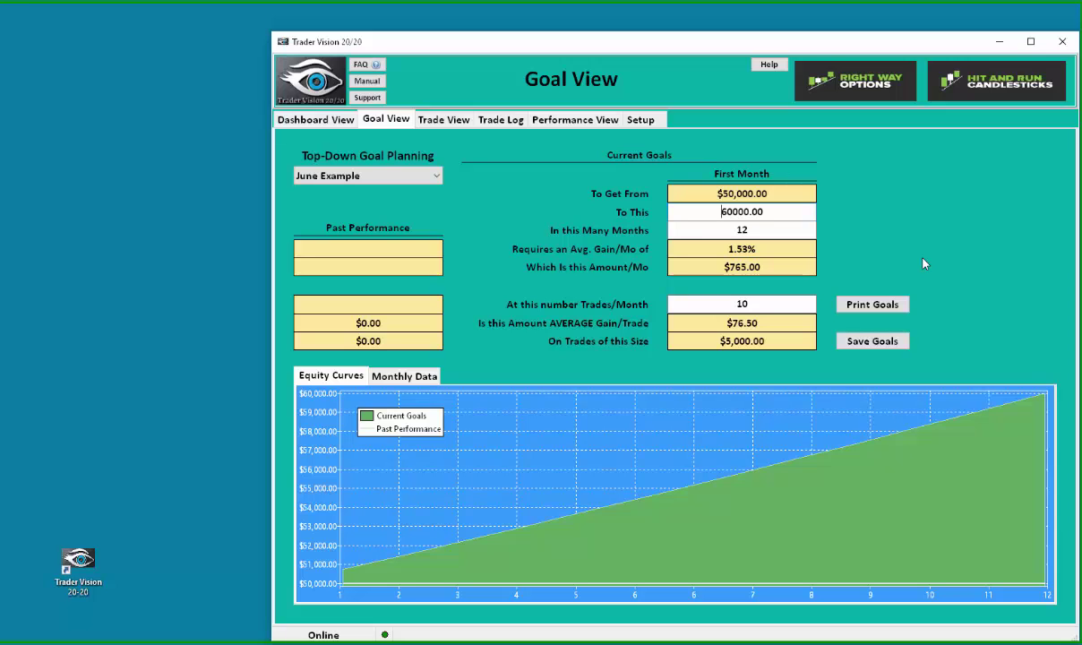
pyautogui.click(618, 119)
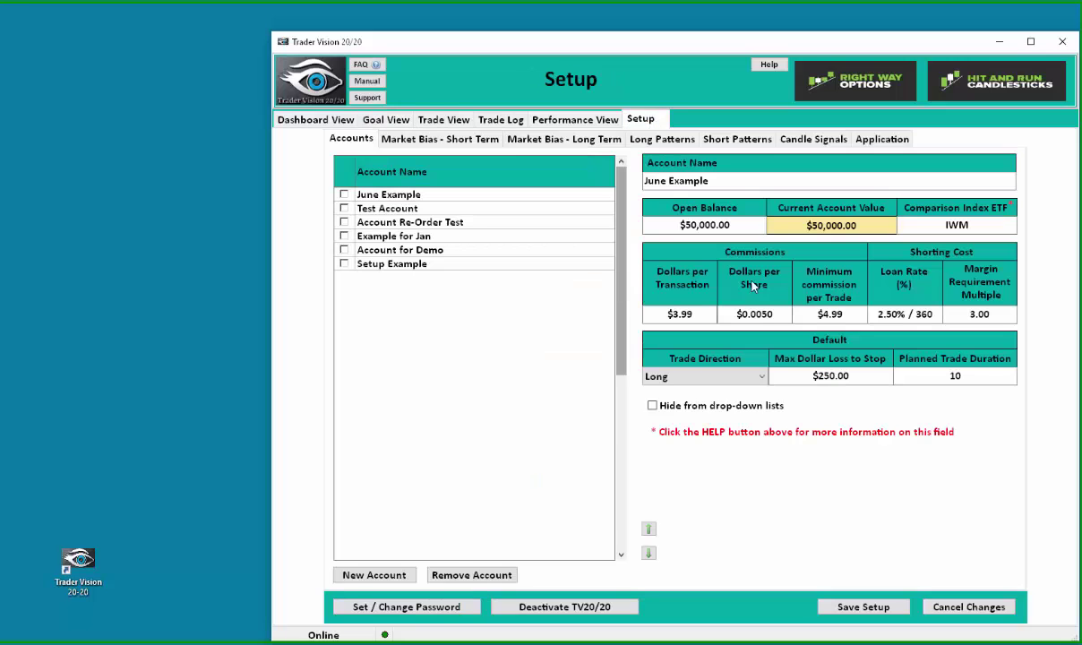
pyautogui.click(881, 139)
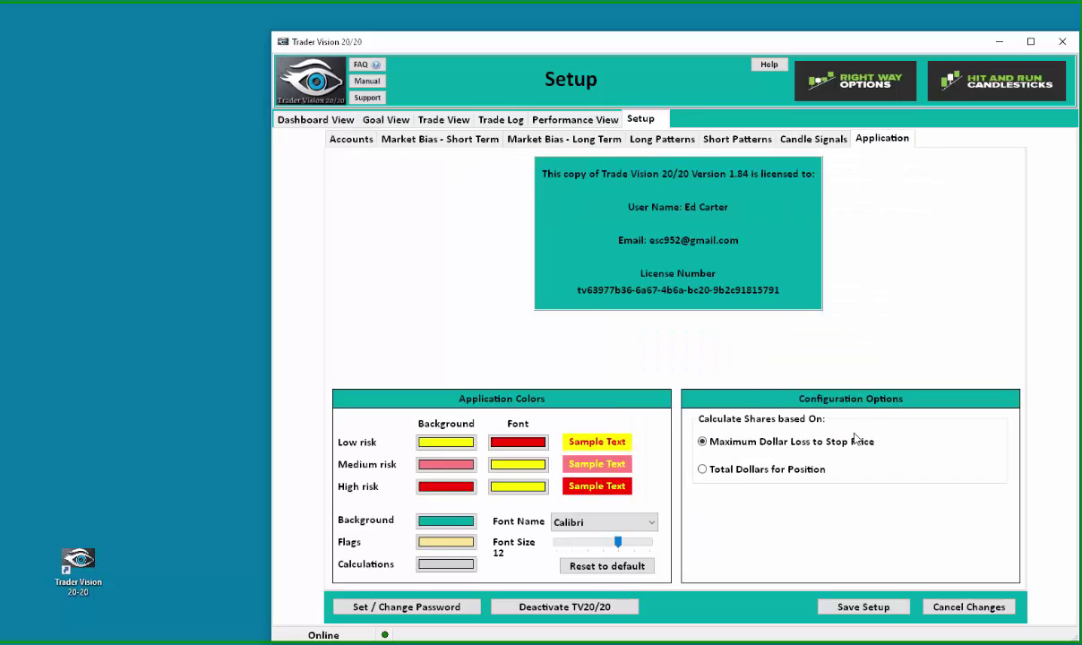
pyautogui.moveTo(749, 456)
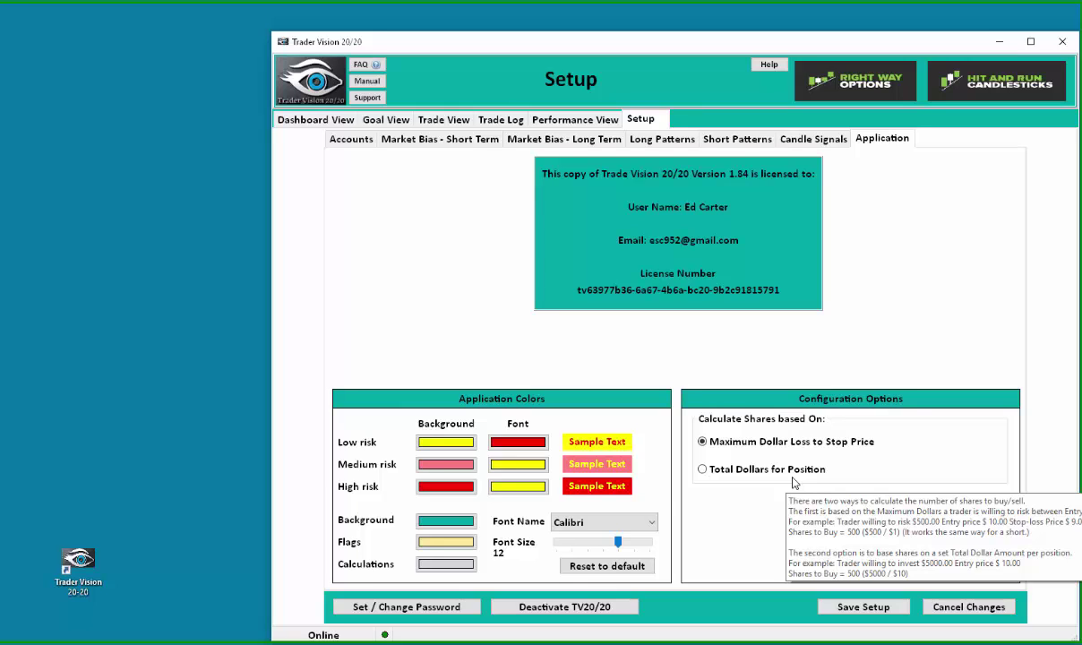
# Review the June Example account's default maximum dollar loss to stop and planned trade duration
pyautogui.click(357, 144)
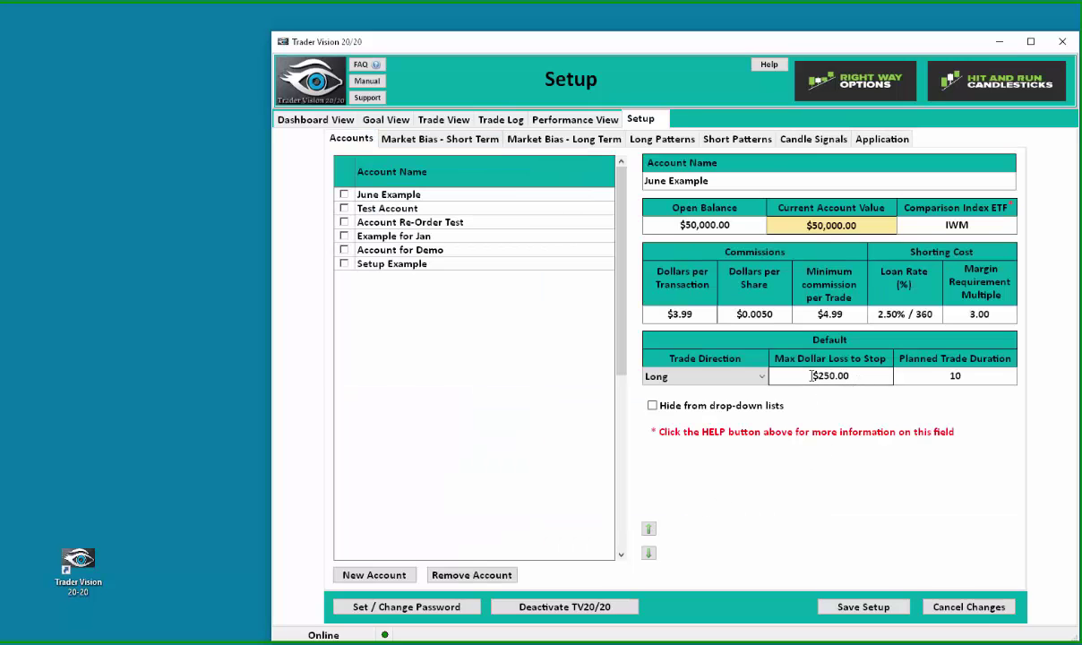
pyautogui.click(415, 209)
pyautogui.click(392, 193)
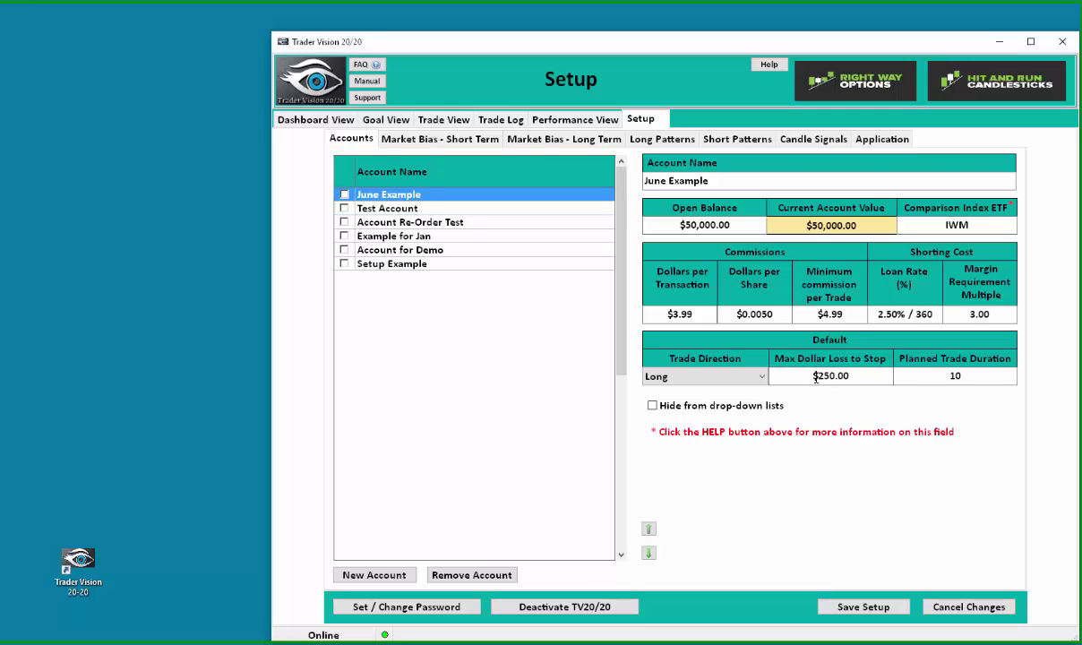
pyautogui.click(814, 376)
pyautogui.click(814, 376)
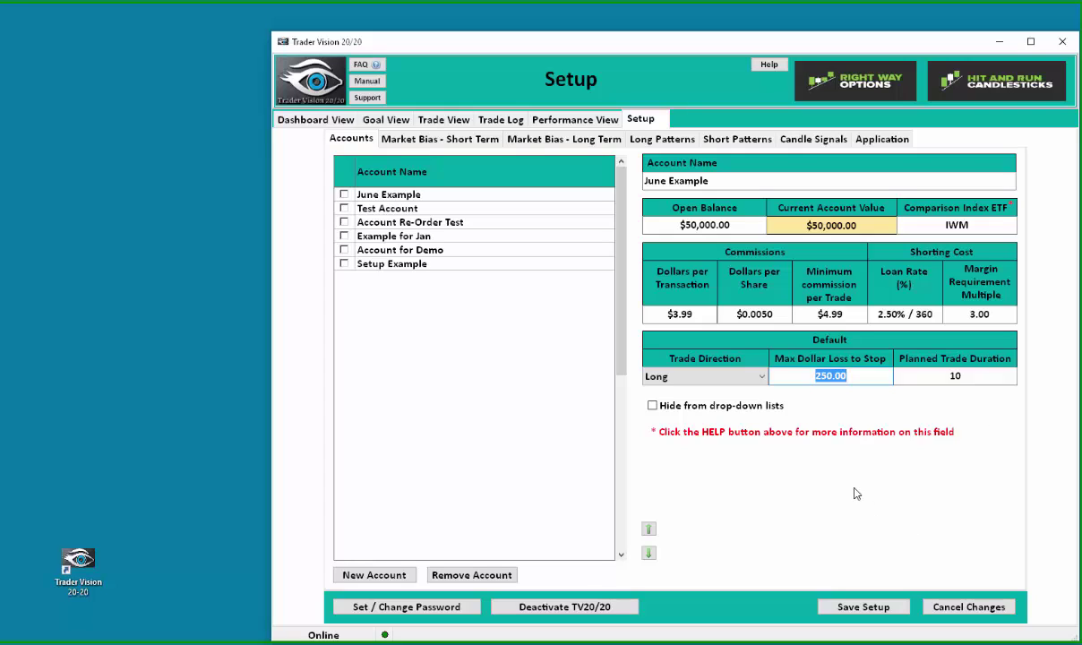
pyautogui.click(932, 375)
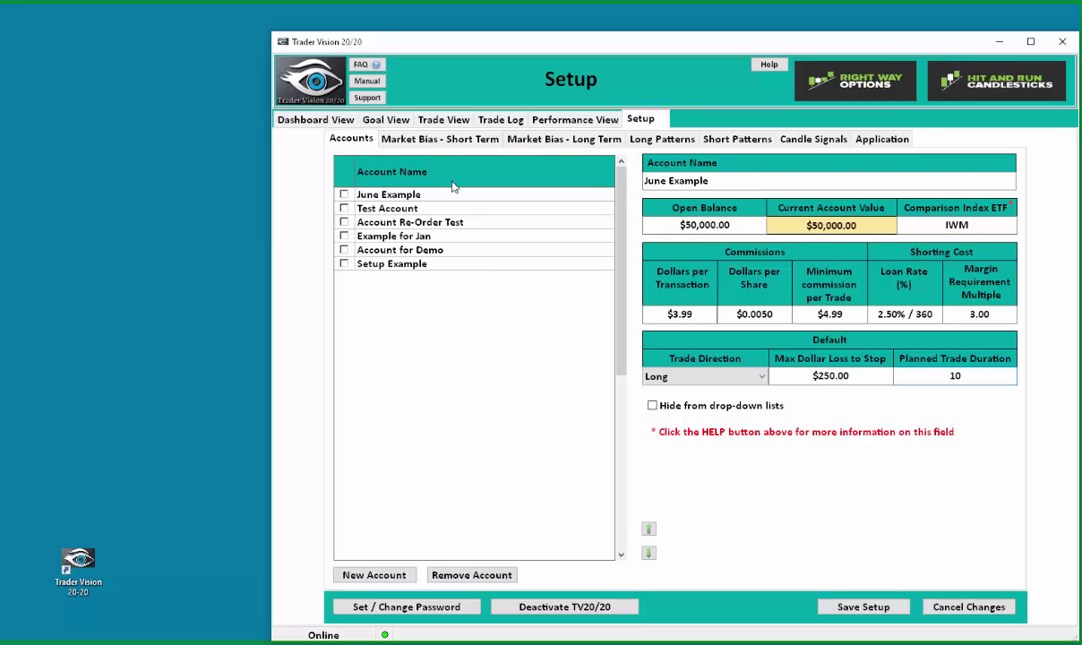
# Review the June Example goals in the Goal View as monthly data and as an equity curve
pyautogui.click(390, 129)
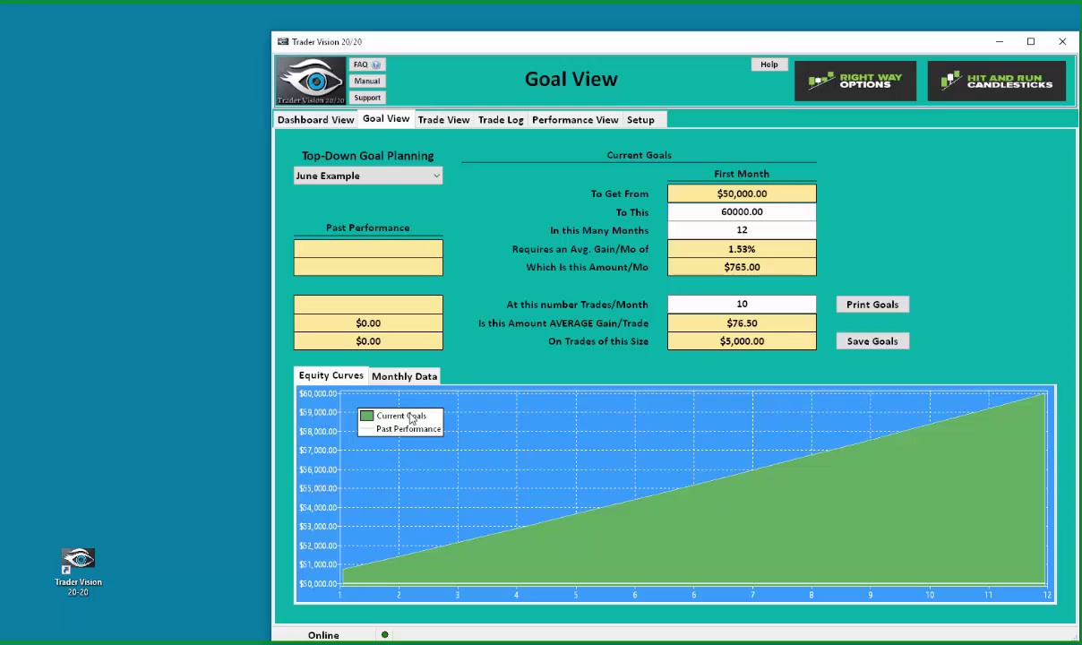
pyautogui.click(386, 371)
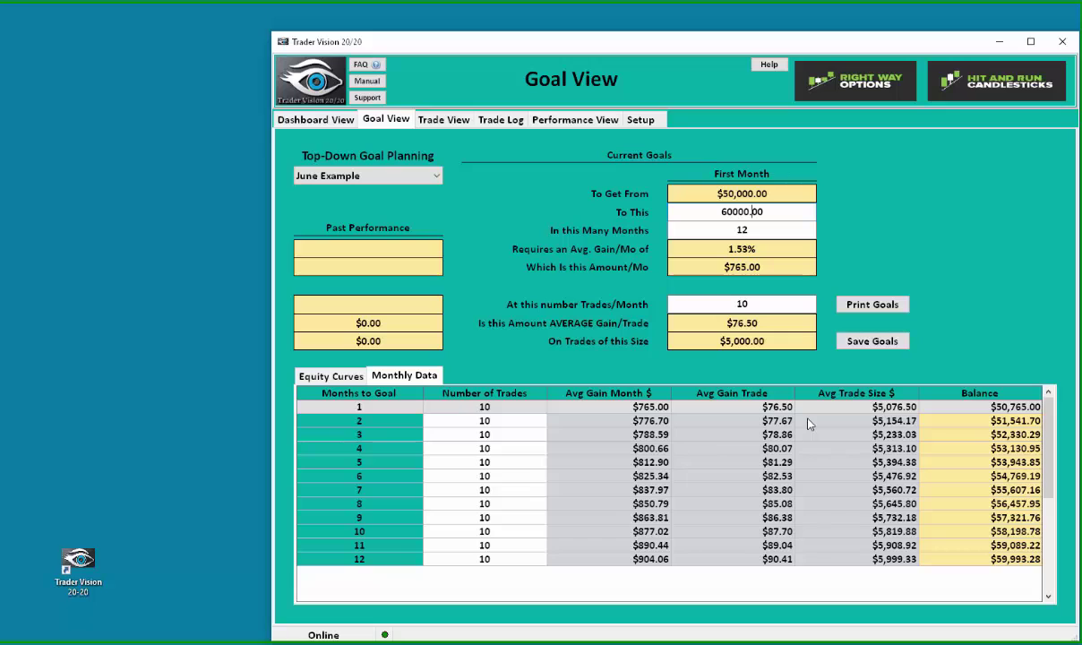
pyautogui.click(324, 375)
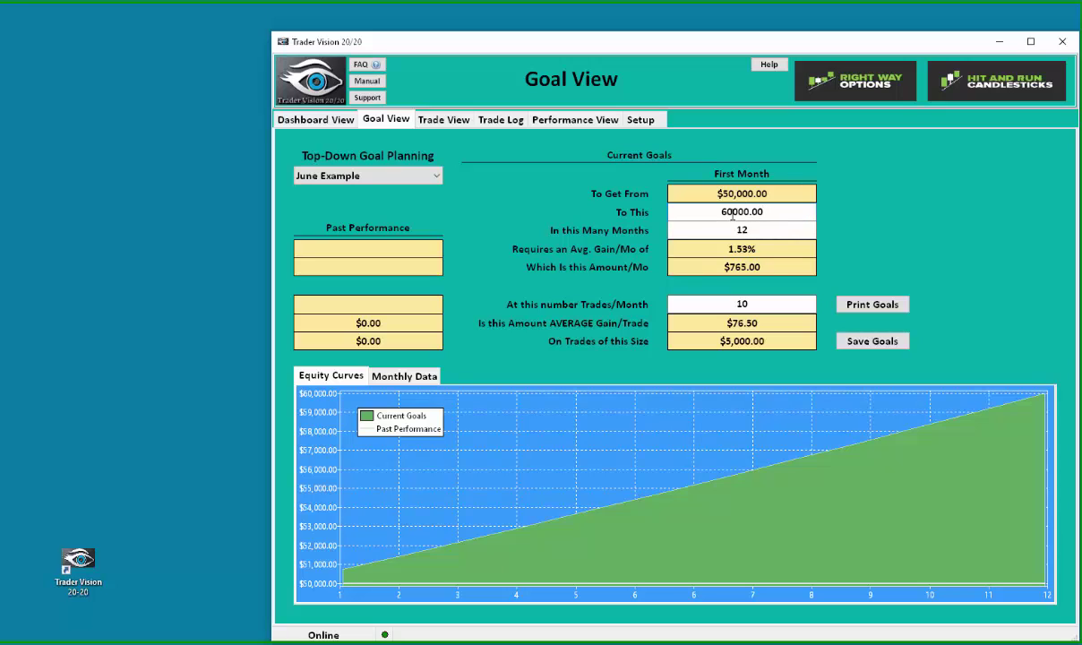
pyautogui.press('Tab')
pyautogui.click(778, 217)
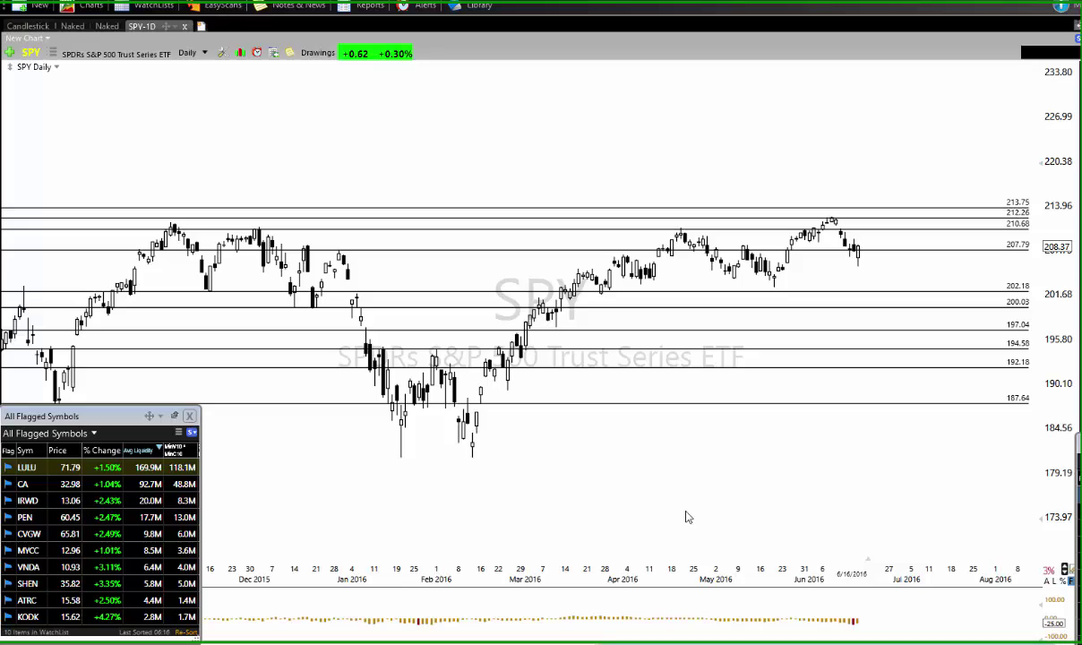
# In the stock charting program, examine the SPY daily chart's recent candles against its horizontal support and resistance lines
pyautogui.click(121, 470)
pyautogui.scroll(2, 882, 274)
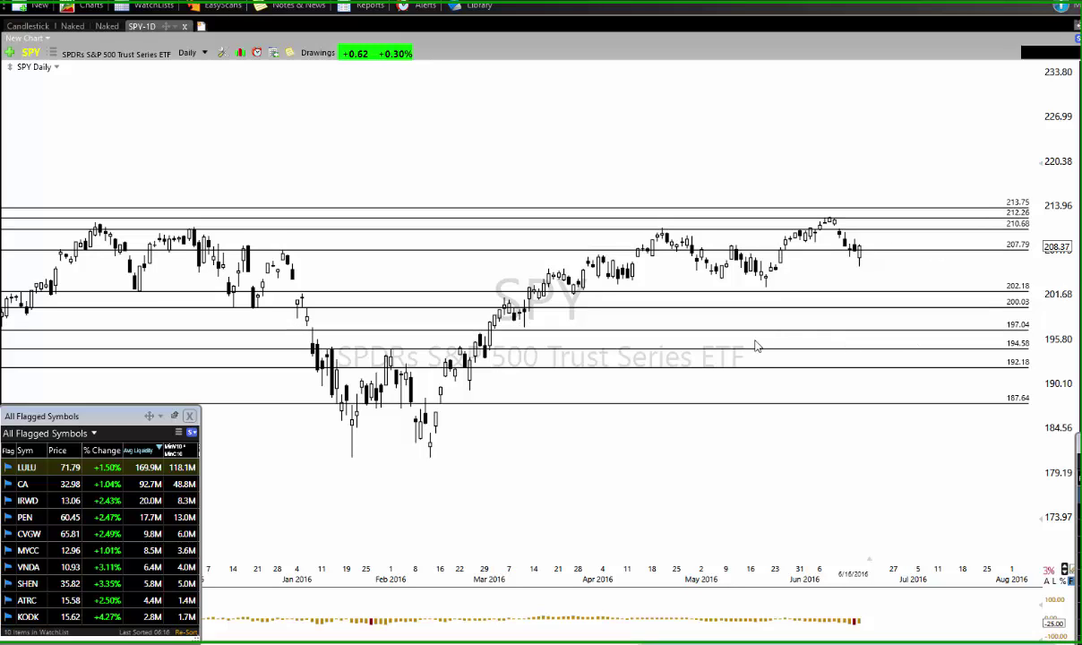
pyautogui.scroll(-1, 731, 368)
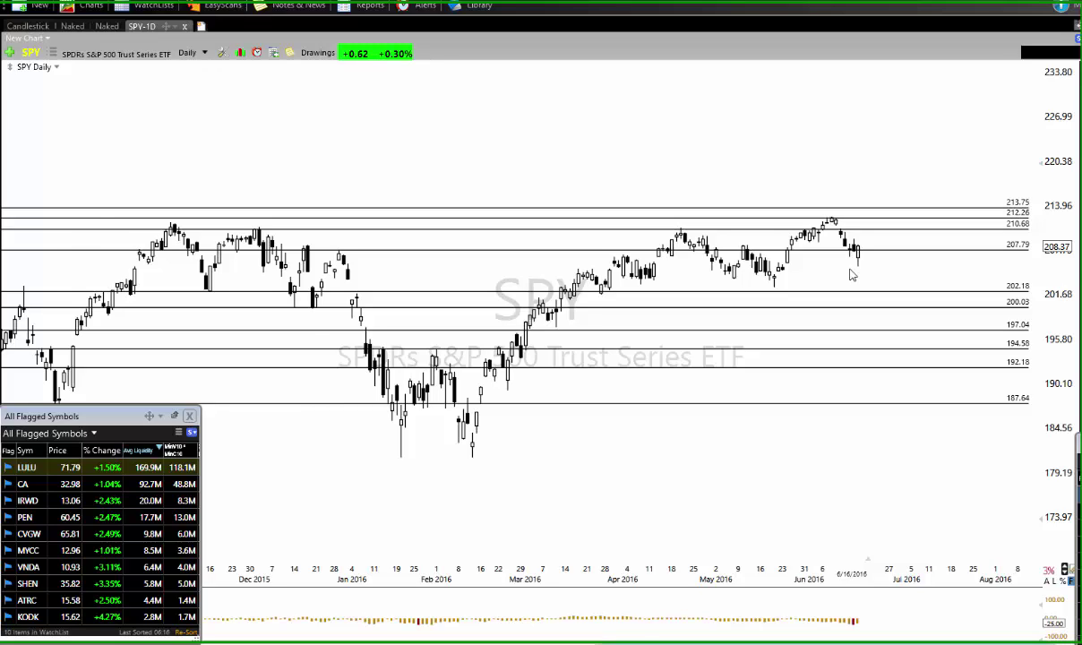
pyautogui.scroll(1, 852, 275)
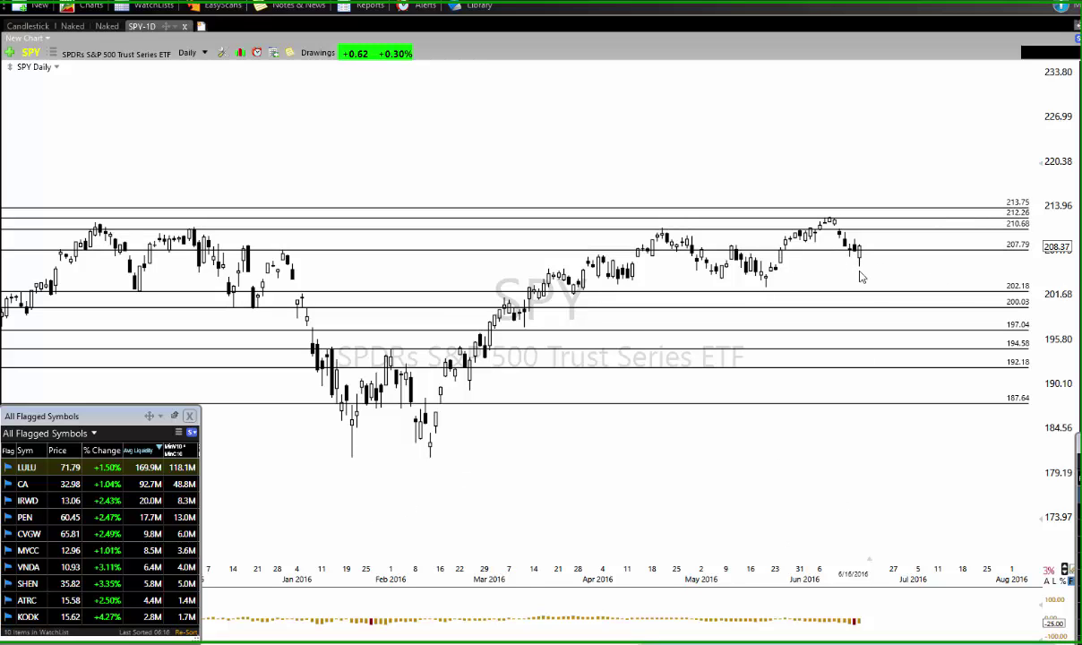
pyautogui.click(806, 306)
pyautogui.click(573, 454)
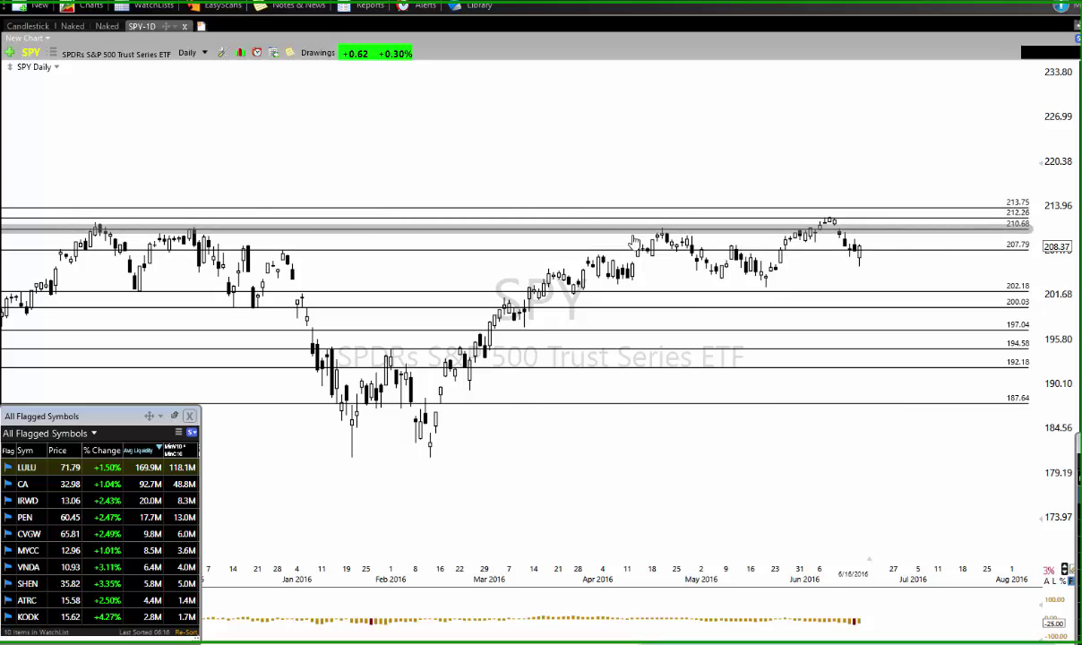
pyautogui.click(800, 247)
pyautogui.click(840, 292)
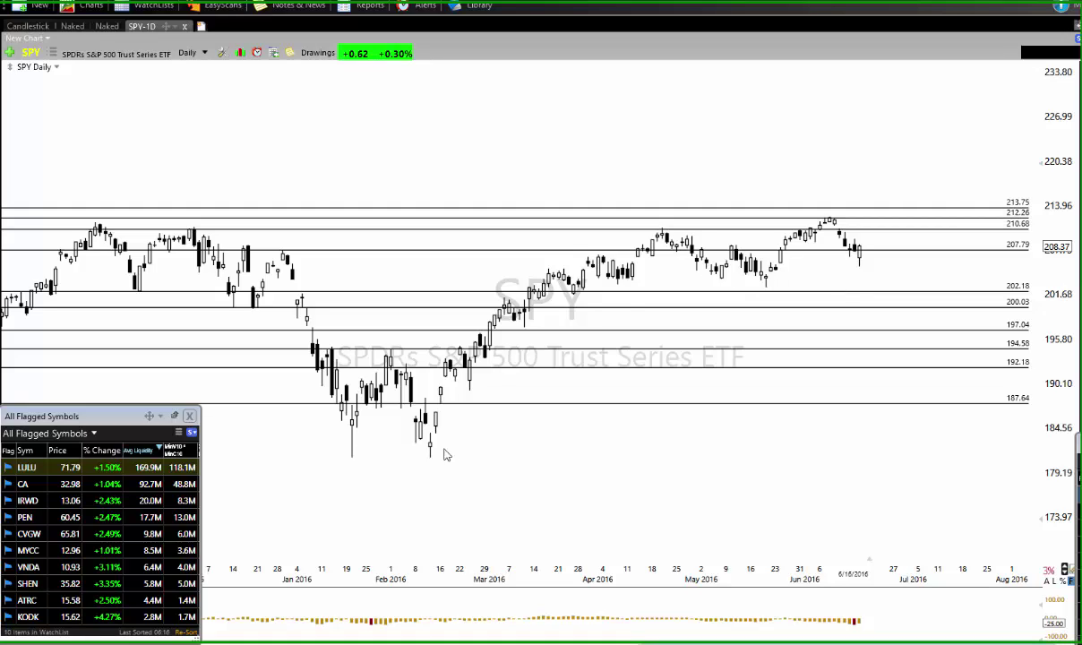
pyautogui.click(800, 225)
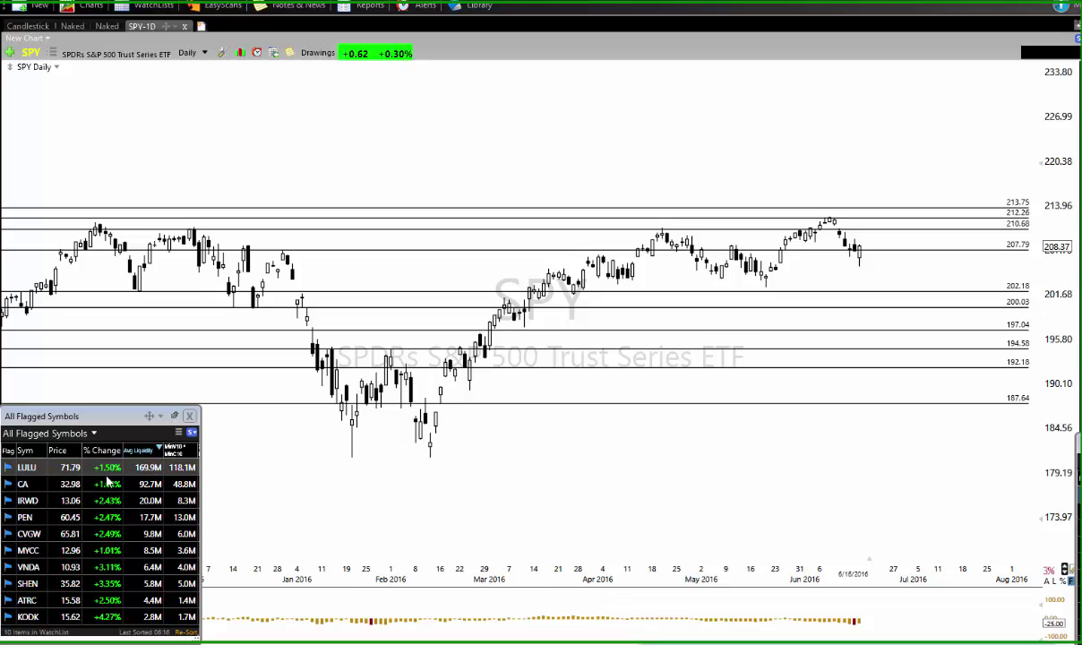
# Display the LULU daily chart from the flagged symbols and compress its price scale to examine the Fibonacci extension levels
pyautogui.click(78, 473)
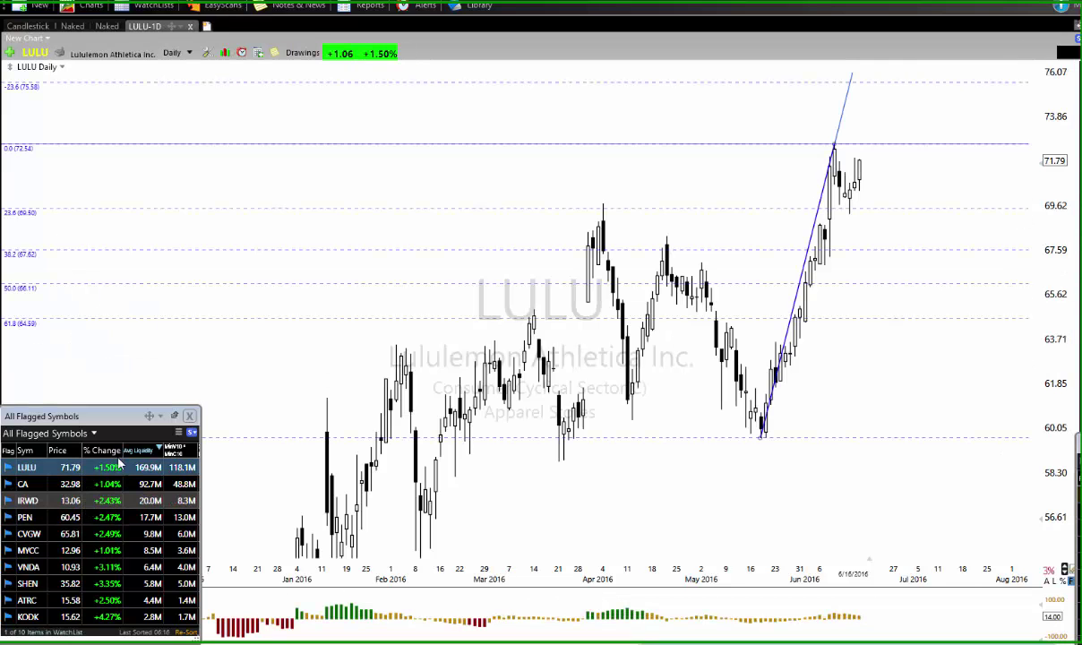
pyautogui.scroll(3, 890, 465)
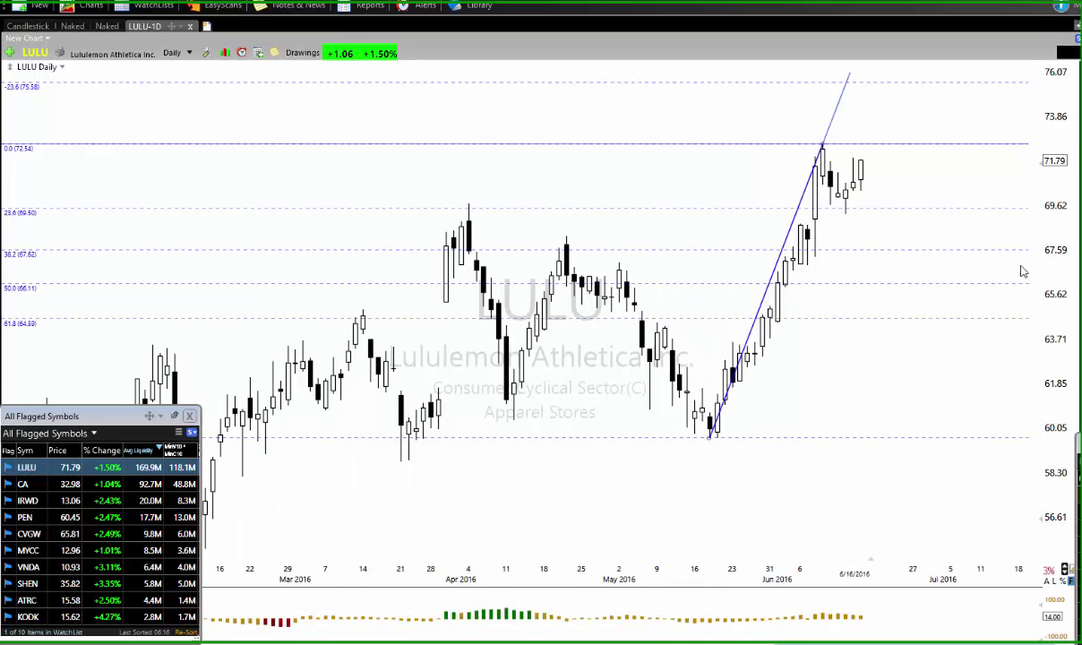
pyautogui.moveTo(1031, 185); pyautogui.dragTo(1027, 265)
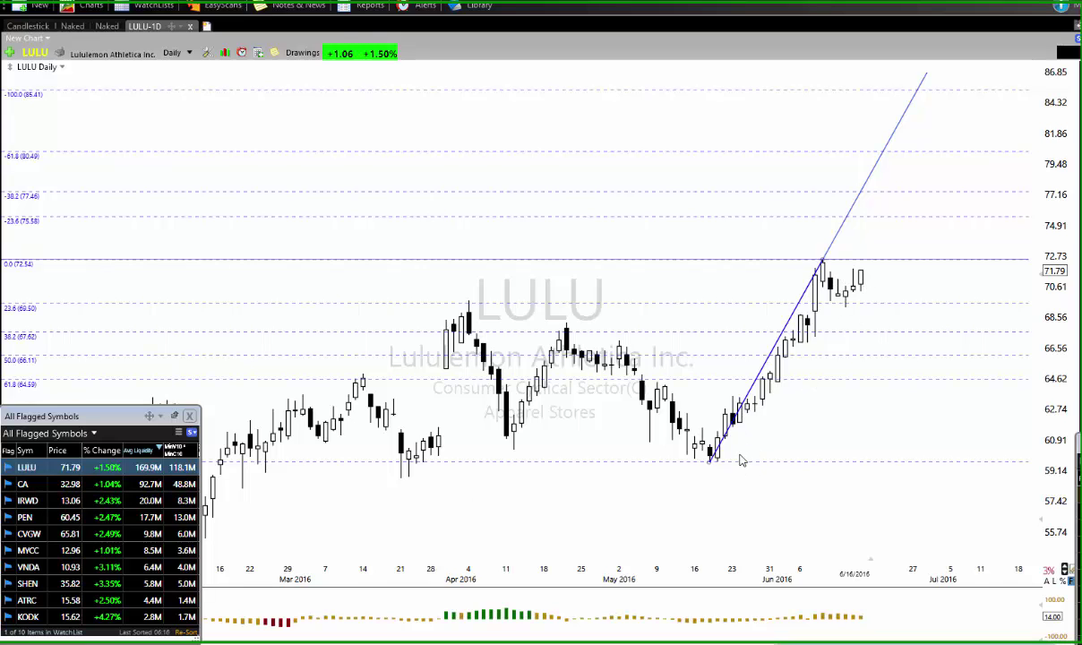
pyautogui.scroll(-2, 634, 479)
pyautogui.scroll(-4, 579, 477)
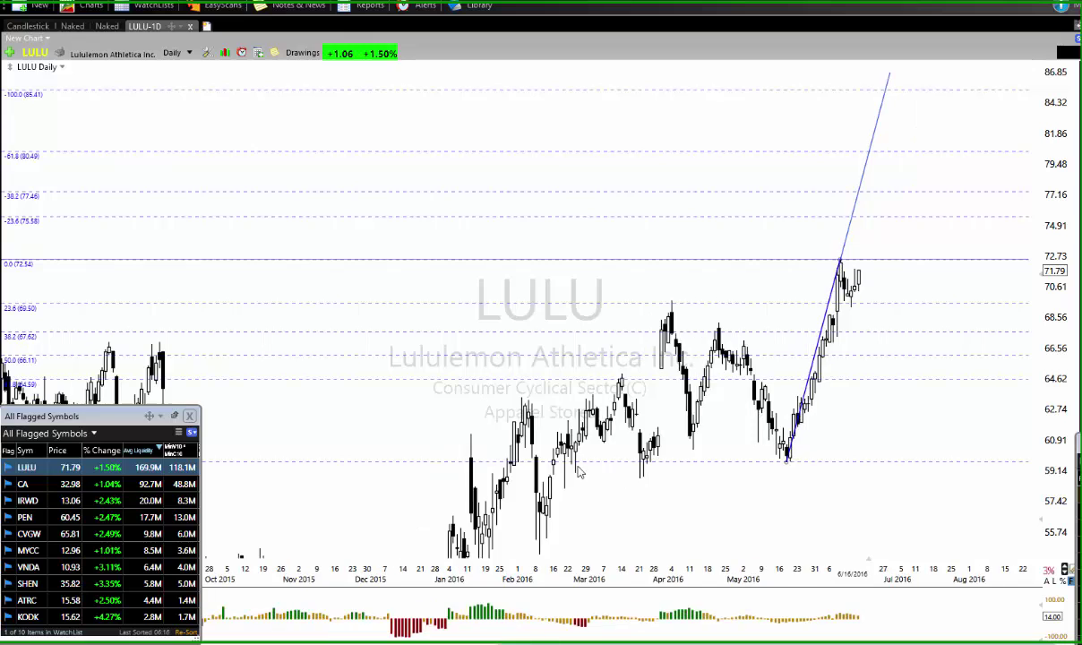
pyautogui.scroll(5, 579, 474)
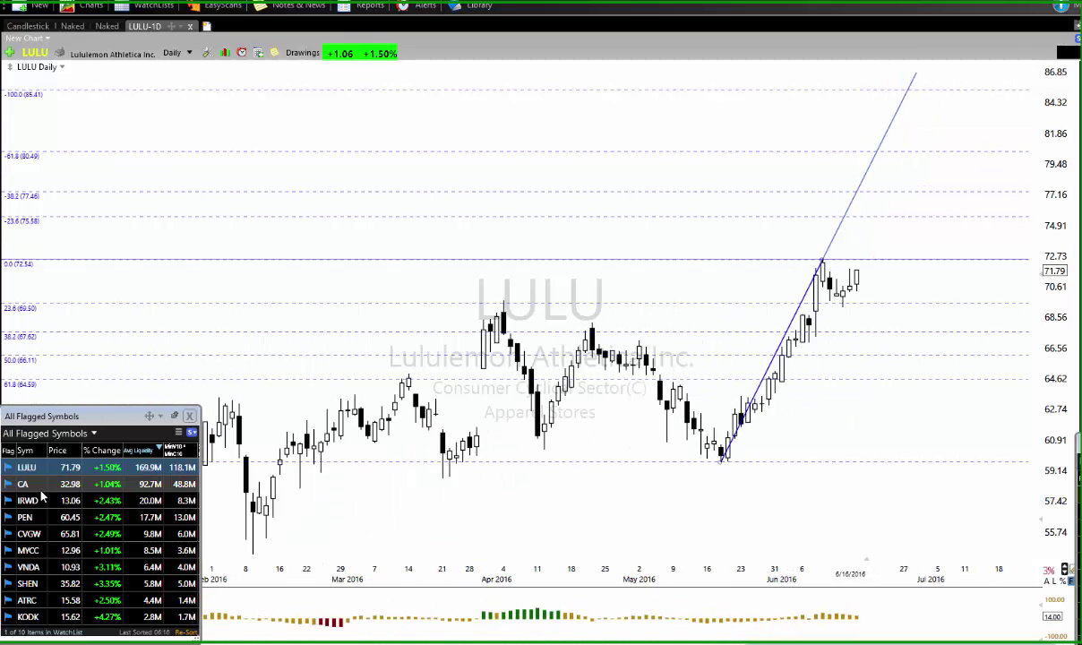
# Examine the LULU and CA daily charts in the Candlestick layout with moving averages, expanding CA's price scale
pyautogui.click(29, 26)
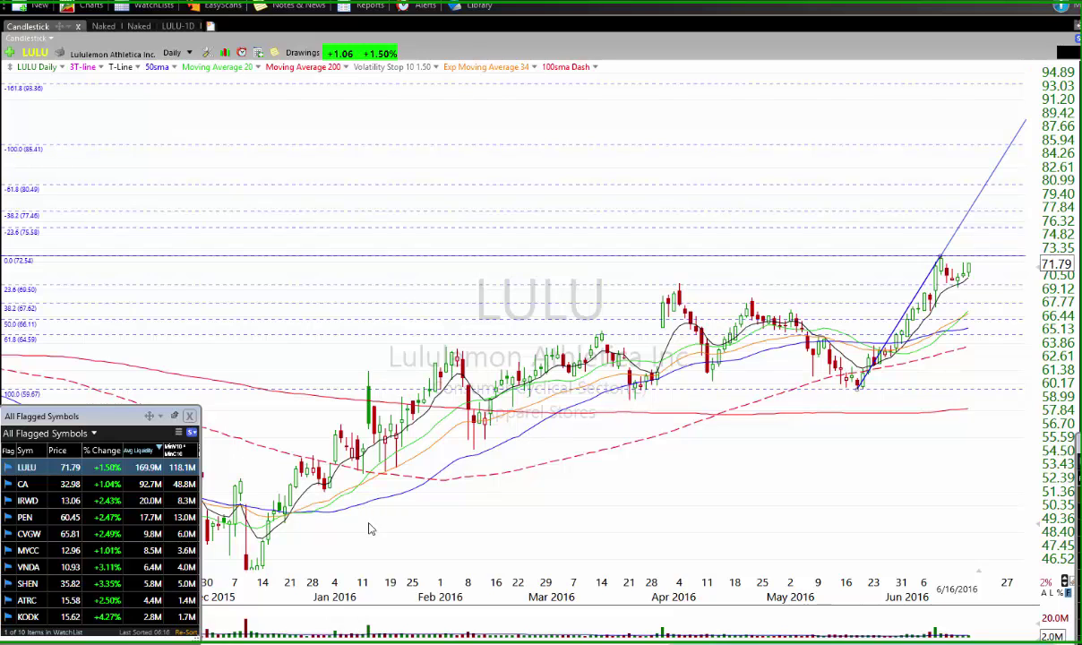
pyautogui.click(74, 487)
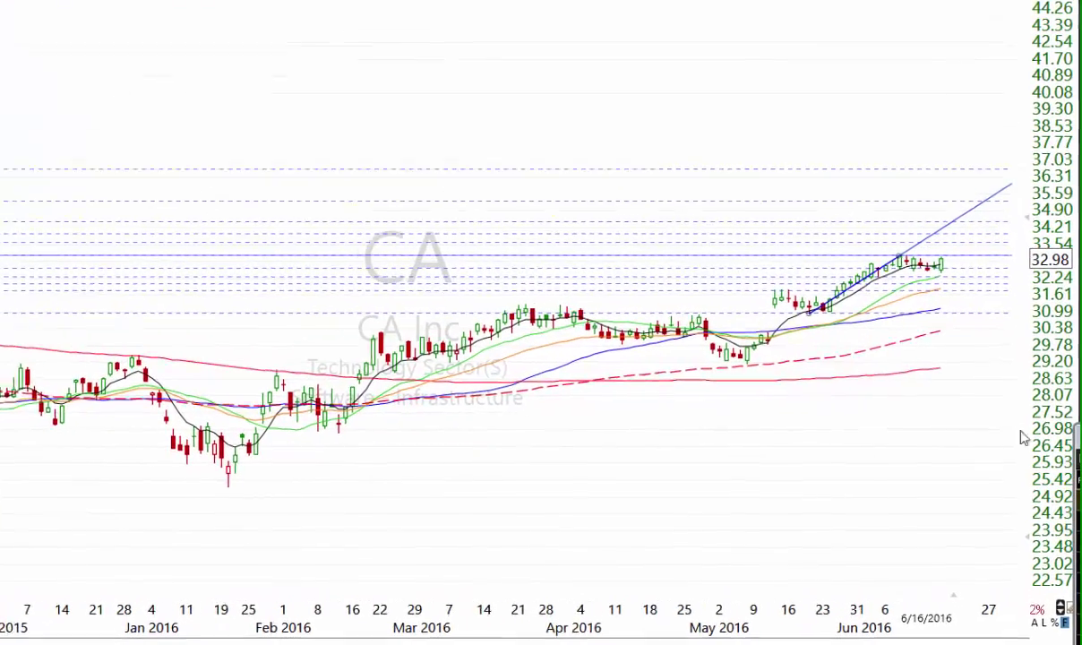
pyautogui.moveTo(1023, 227); pyautogui.dragTo(1015, 21)
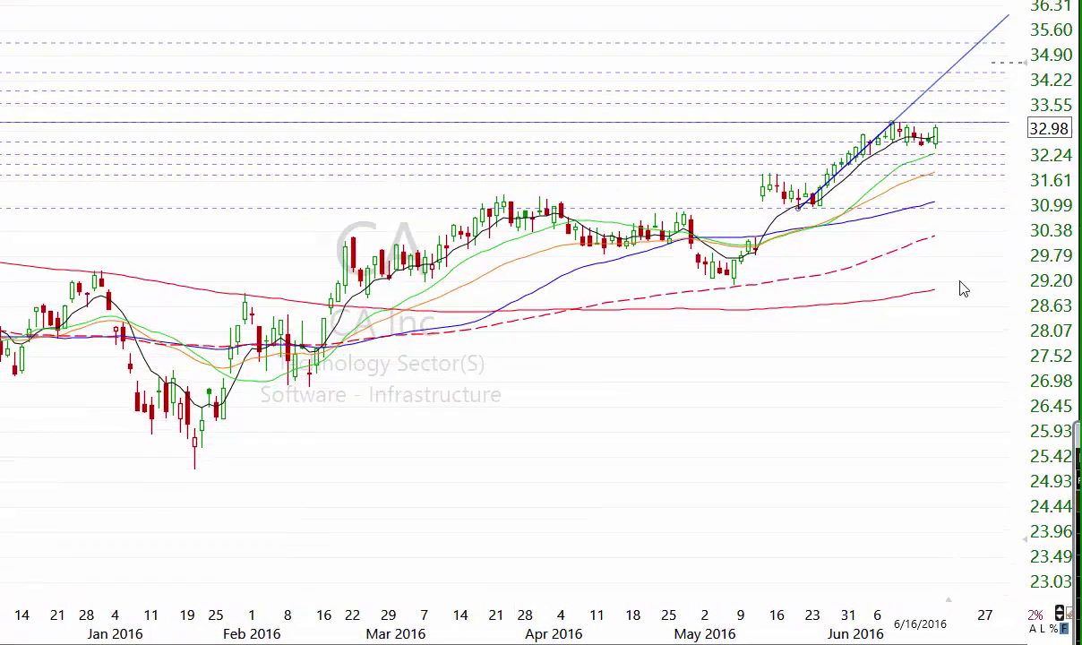
pyautogui.scroll(1, 920, 321)
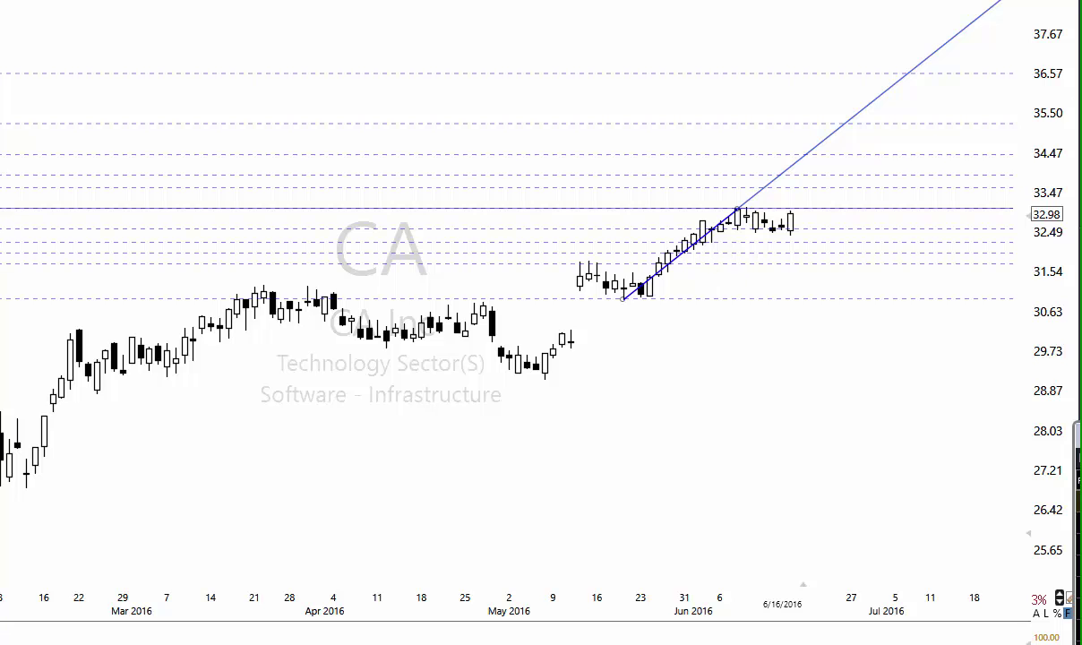
# Draw a falling trend line from CA's June high to about 32.54 and place a parallel line beneath the recent candles
pyautogui.moveTo(736, 208); pyautogui.dragTo(834, 231)
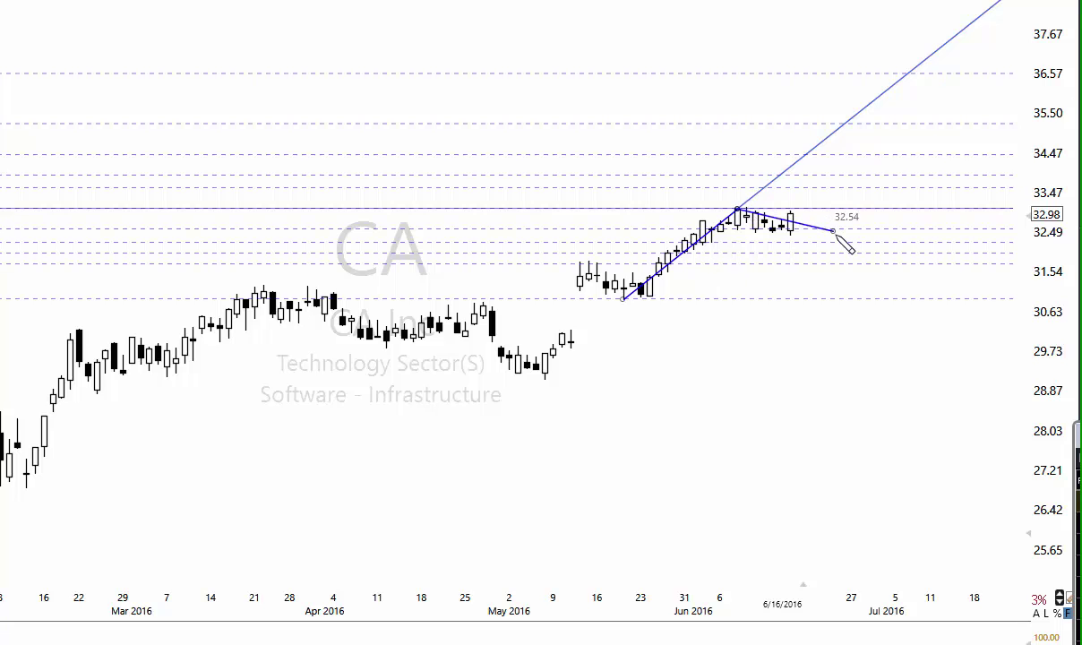
pyautogui.rightClick(785, 229)
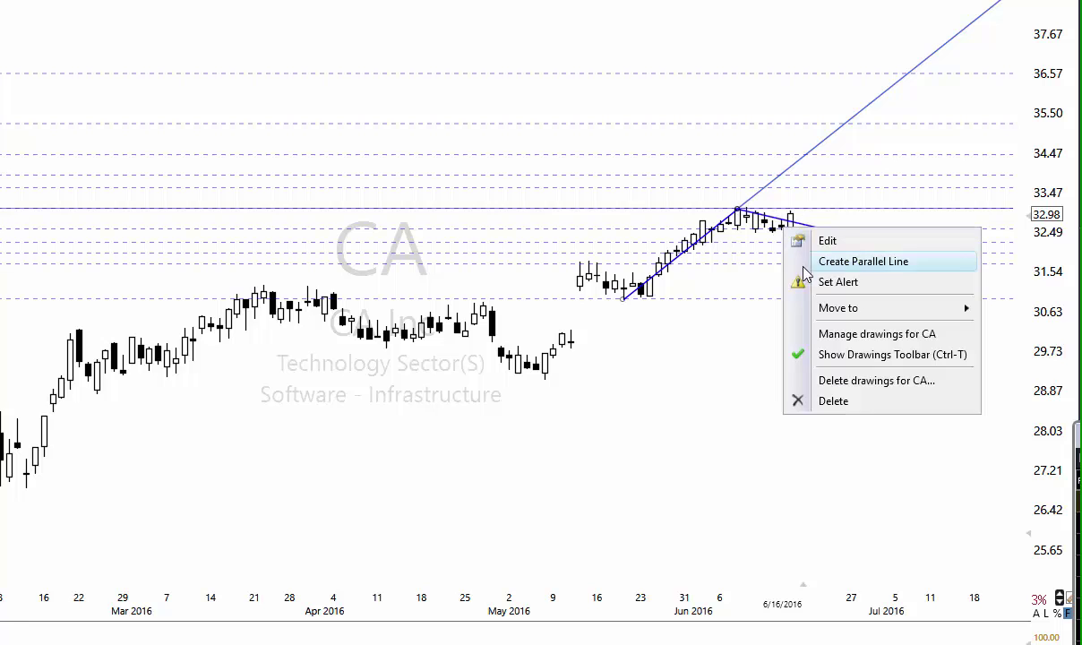
pyautogui.click(803, 265)
pyautogui.moveTo(759, 285); pyautogui.dragTo(743, 233)
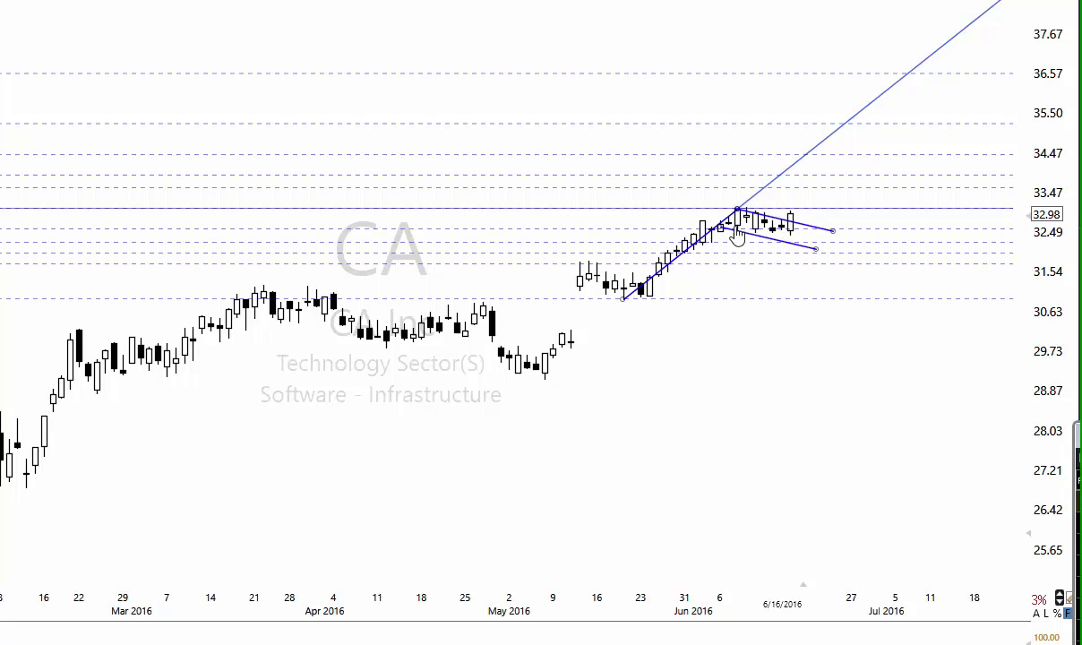
pyautogui.moveTo(755, 223)
pyautogui.mouseDown()
pyautogui.moveTo(757, 211)
pyautogui.moveTo(759, 221)
pyautogui.mouseUp()
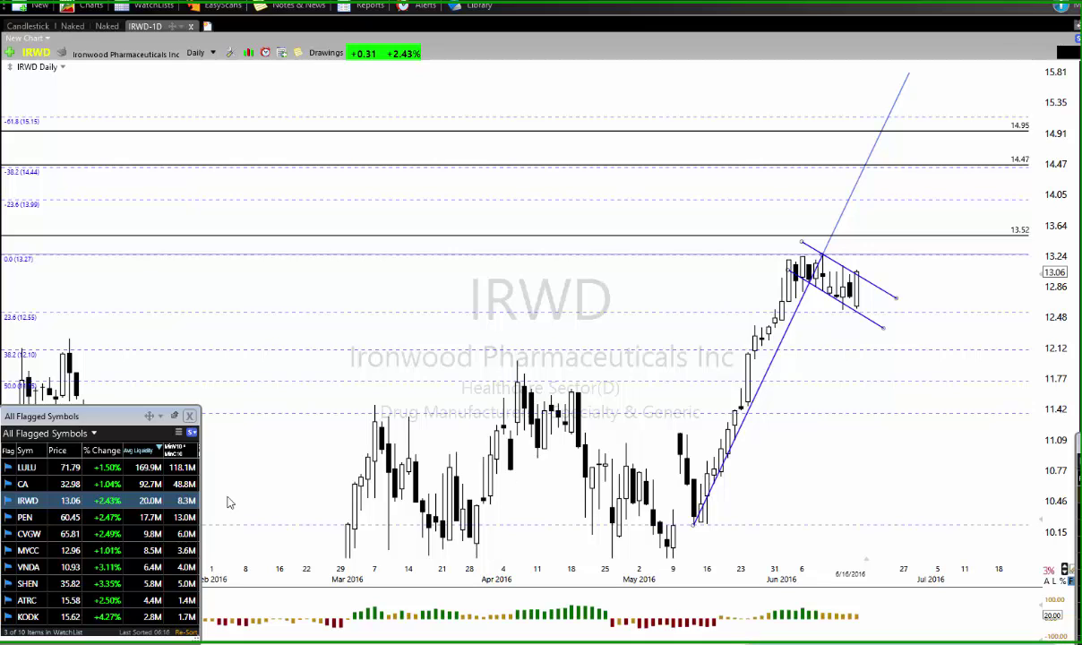
# Review the PEN daily chart, and draw a falling trend line from CVGW's June high with a parallel line beneath its recent candles
pyautogui.click(137, 520)
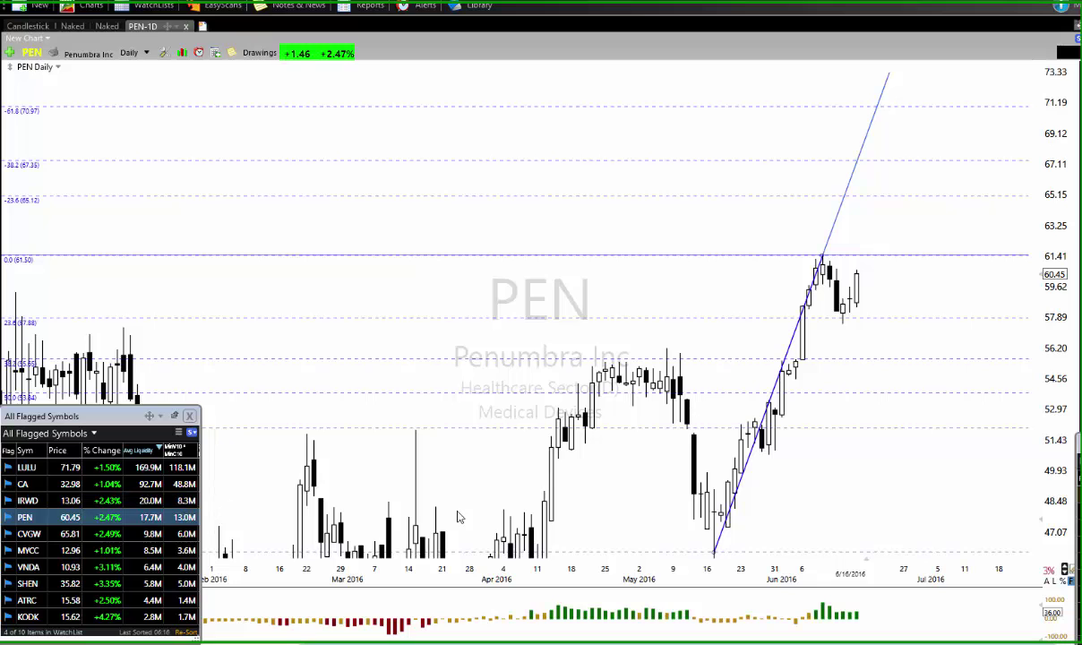
pyautogui.click(41, 538)
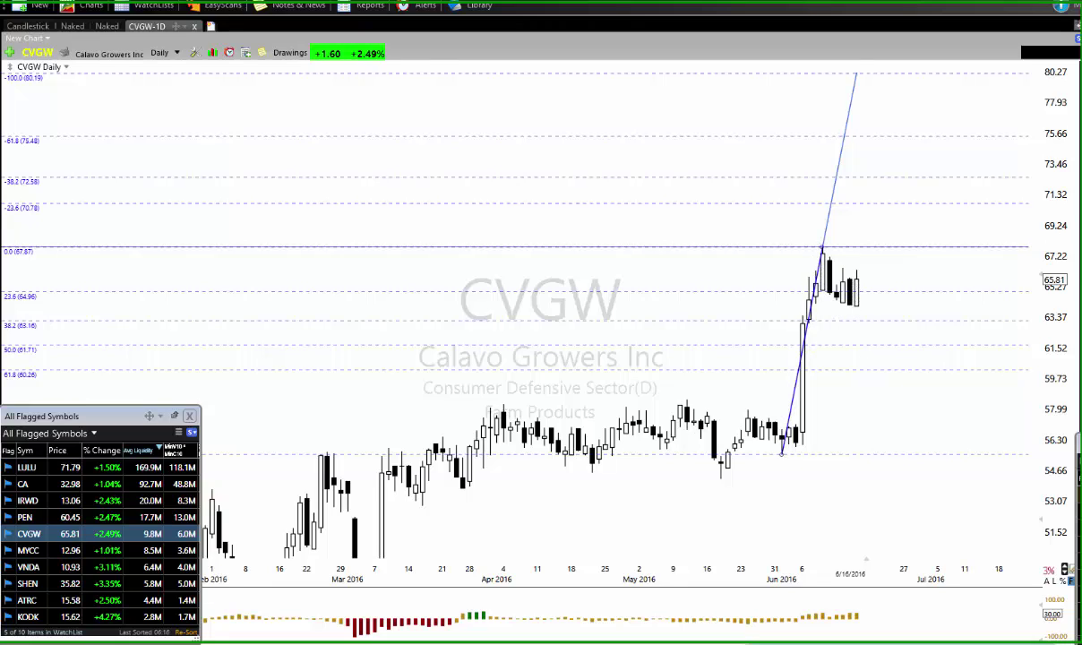
pyautogui.moveTo(816, 237); pyautogui.dragTo(851, 278)
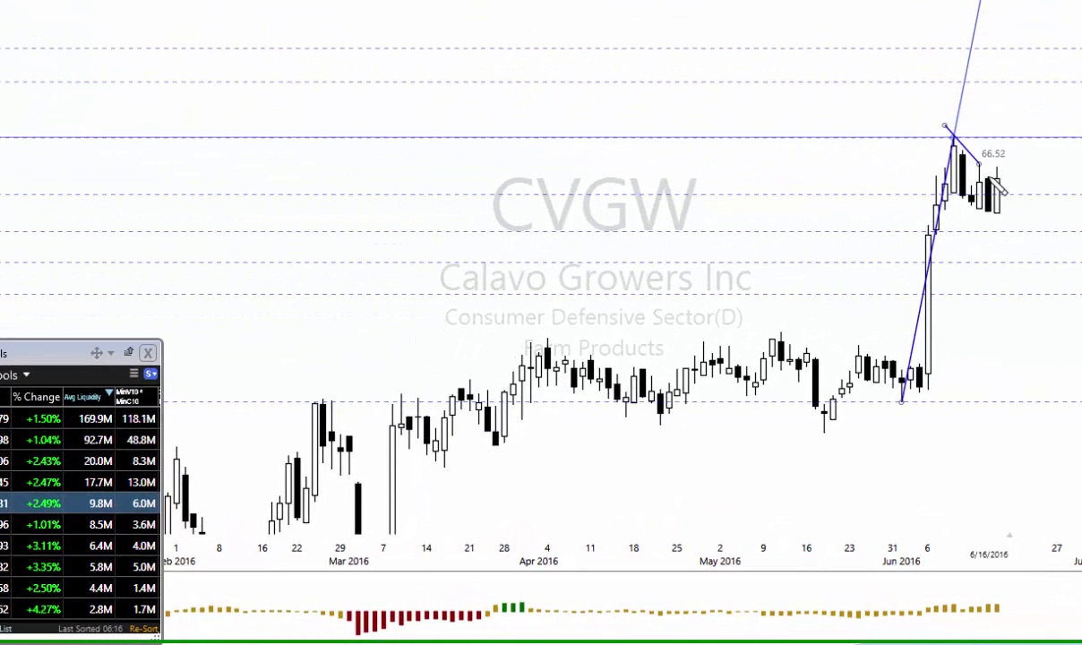
pyautogui.moveTo(998, 184); pyautogui.dragTo(1031, 222)
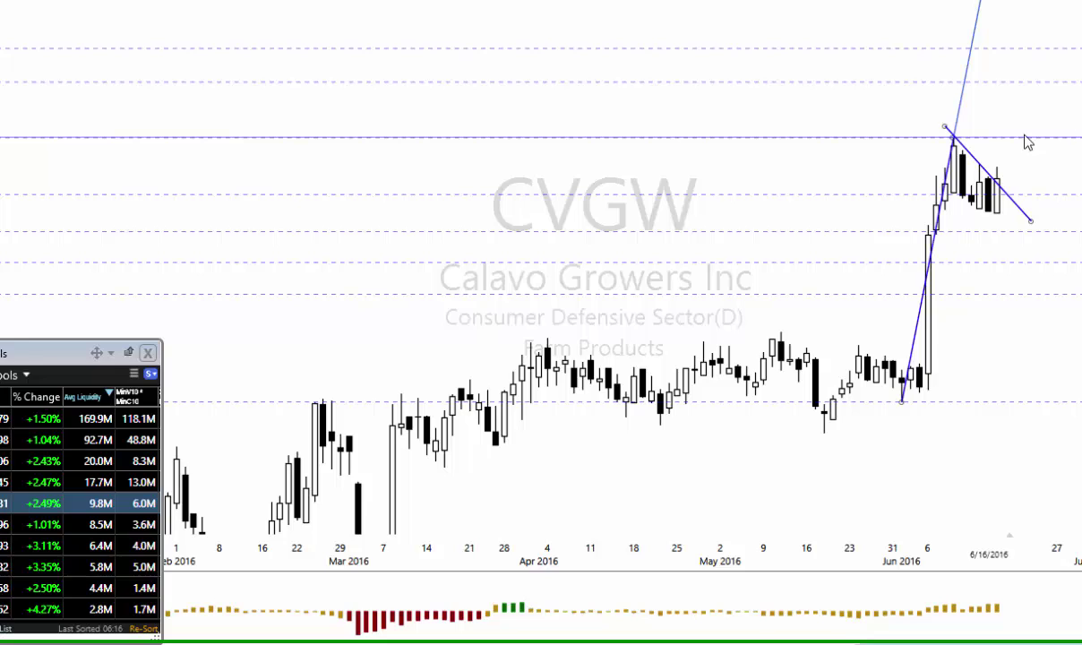
pyautogui.rightClick(984, 170)
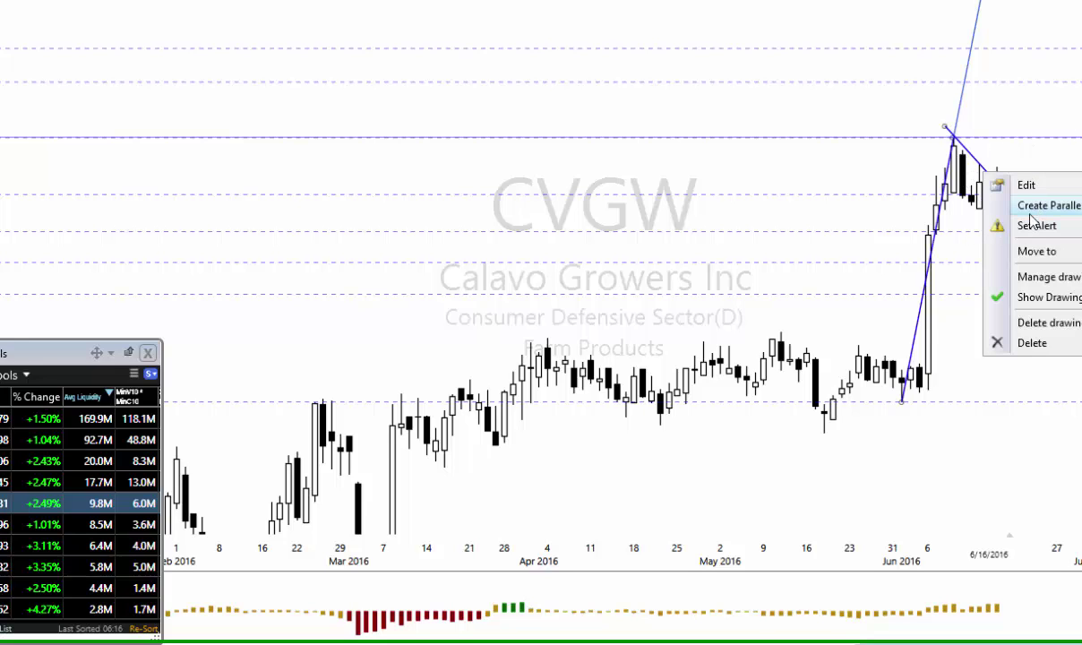
pyautogui.click(1035, 208)
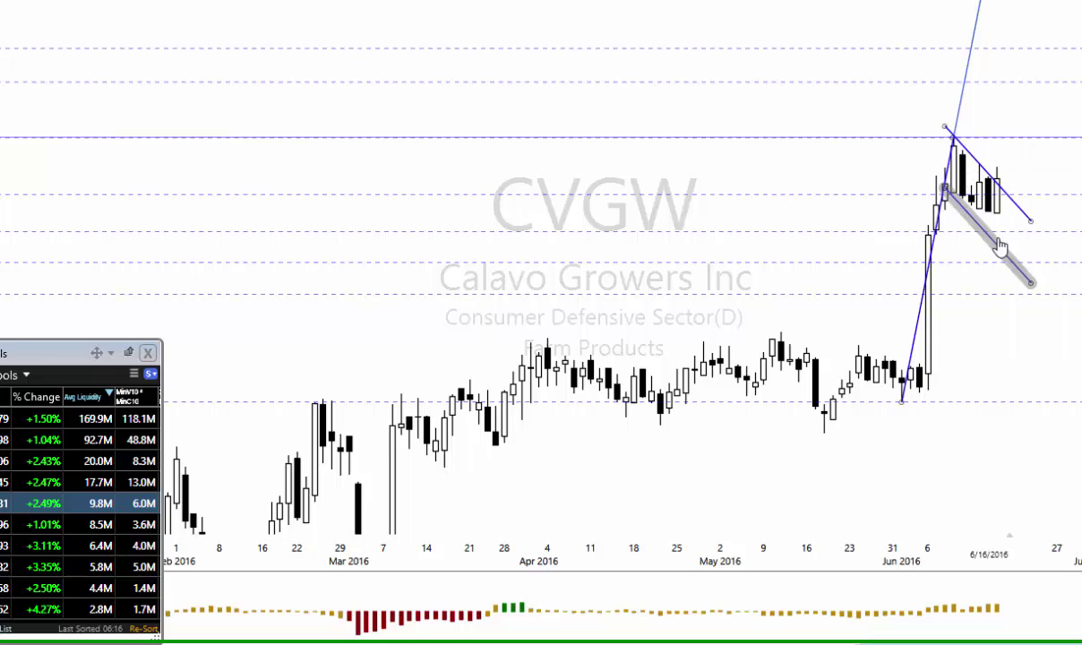
pyautogui.click(950, 201)
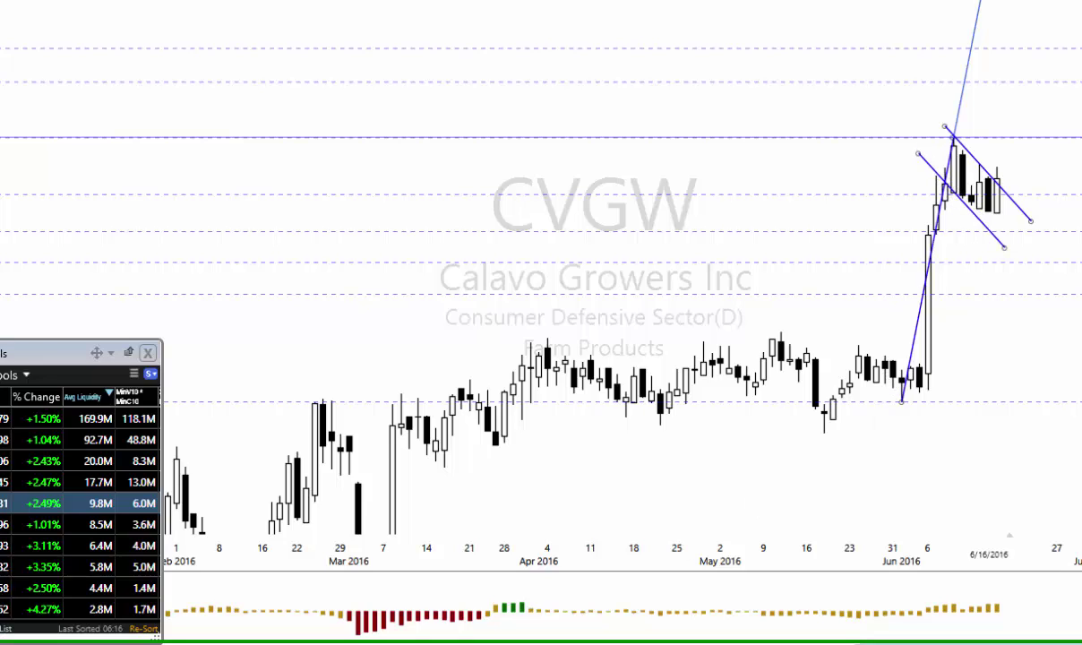
# Review MYCC in the Candlestick layout, and draw a falling trend line on the VNDA daily chart from above the June high across the pullback
pyautogui.click(12, 528)
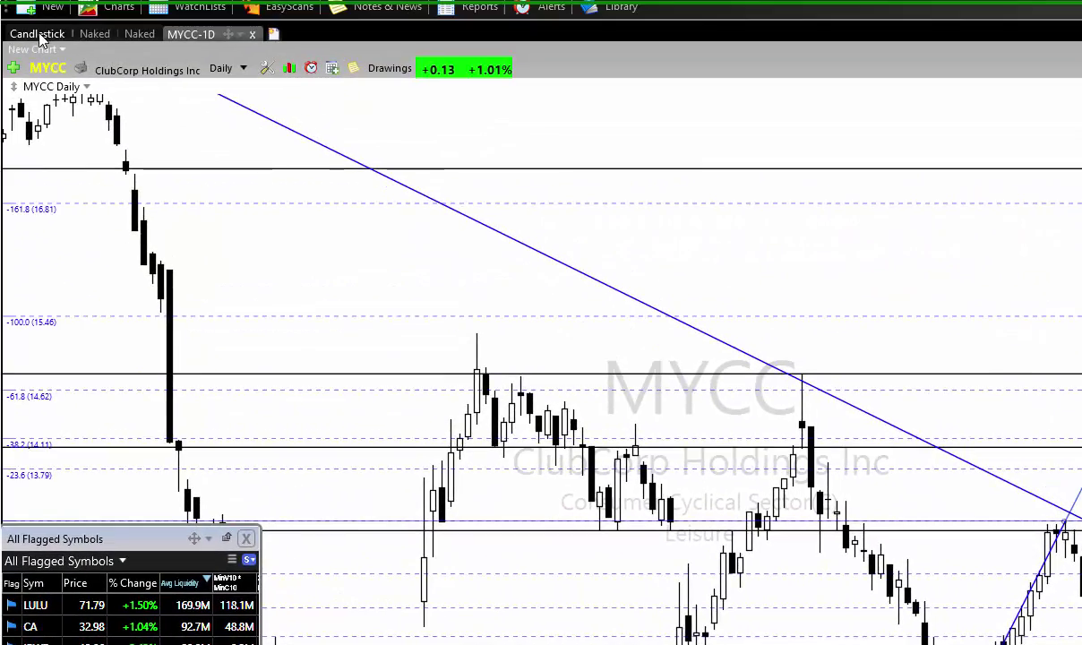
pyautogui.click(40, 30)
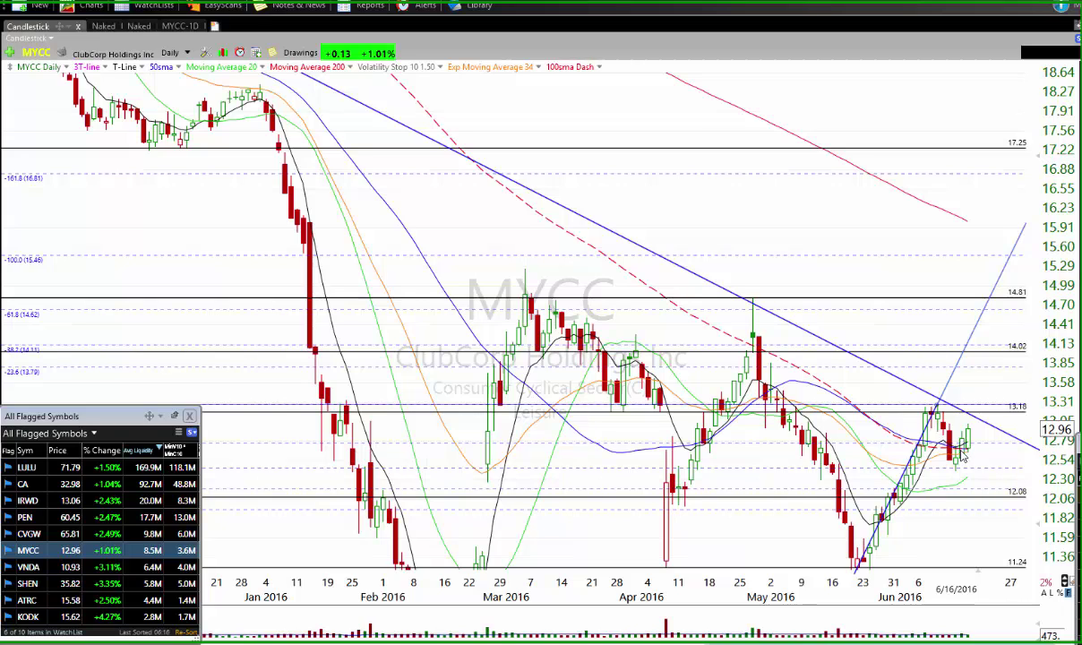
pyautogui.click(77, 571)
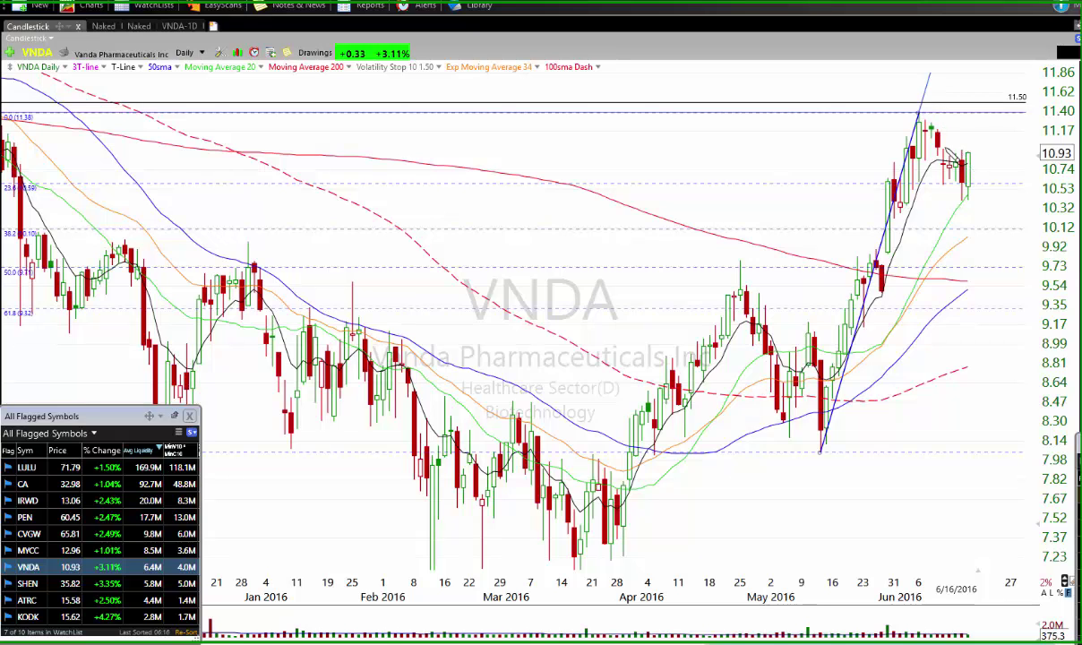
pyautogui.moveTo(907, 94); pyautogui.dragTo(985, 179)
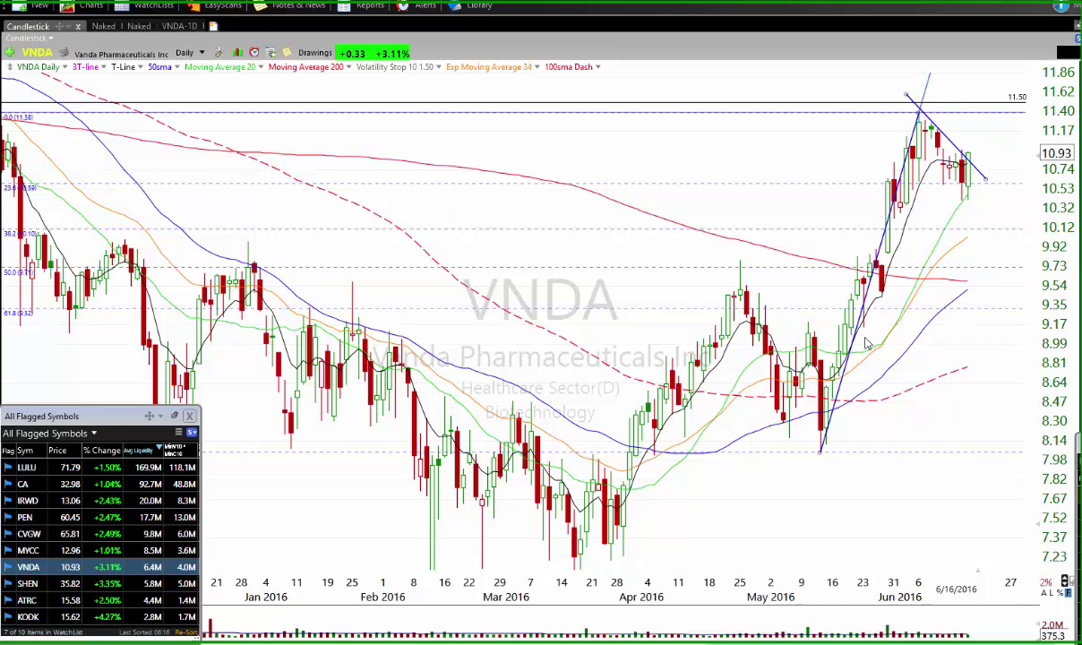
# Examine the SHEN and ATRC daily charts, compressing ATRC's price scale to include its May low
pyautogui.click(50, 584)
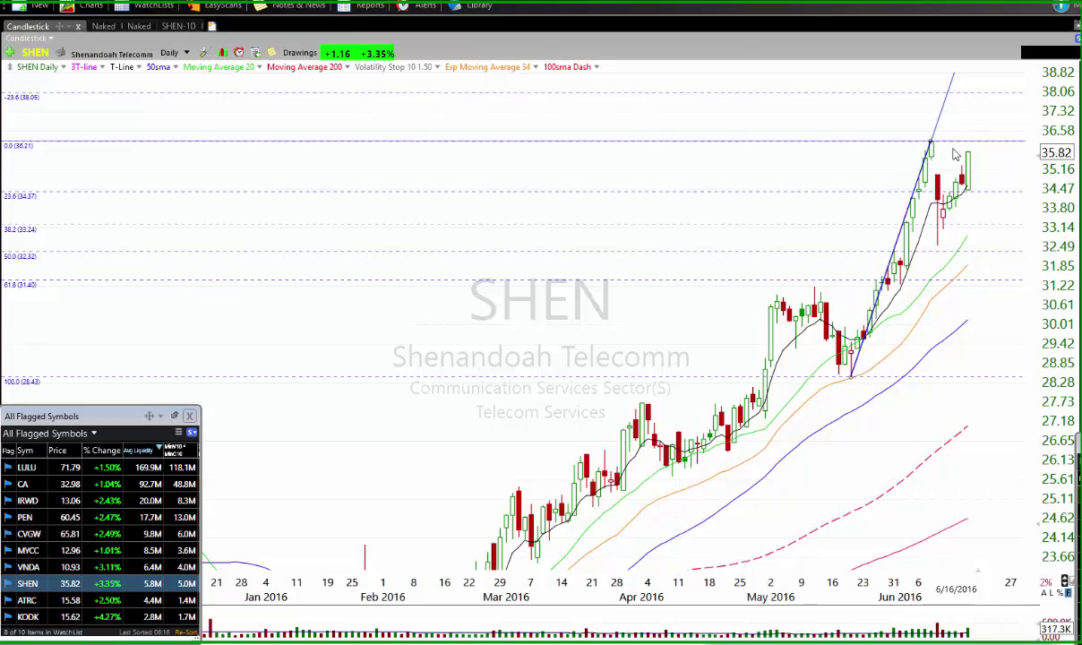
pyautogui.click(78, 601)
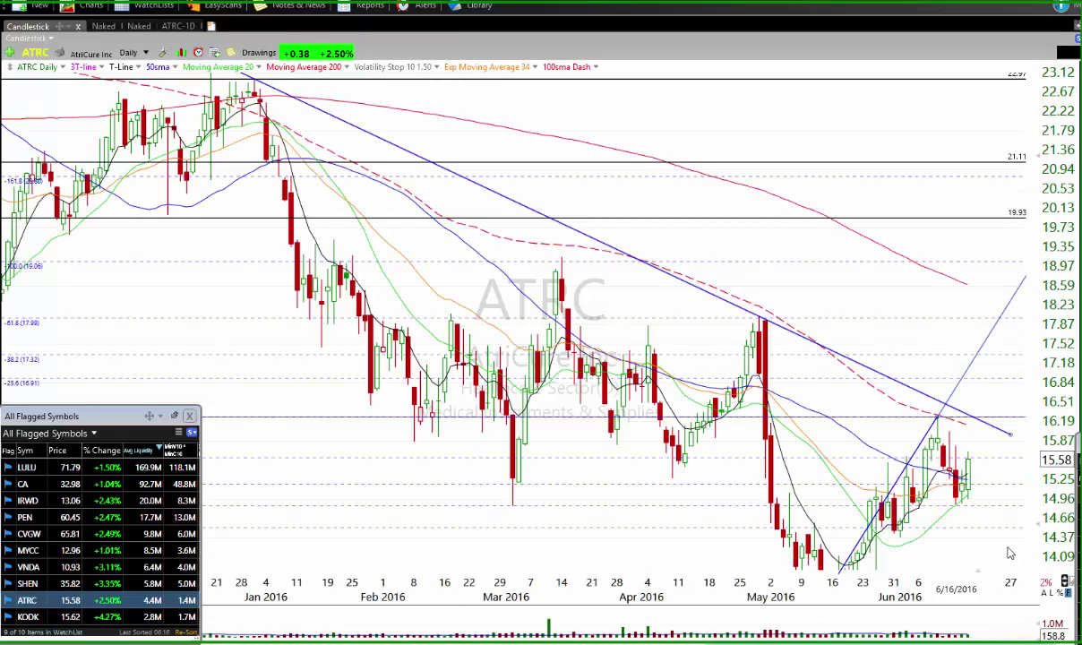
pyautogui.scroll(1, 973, 547)
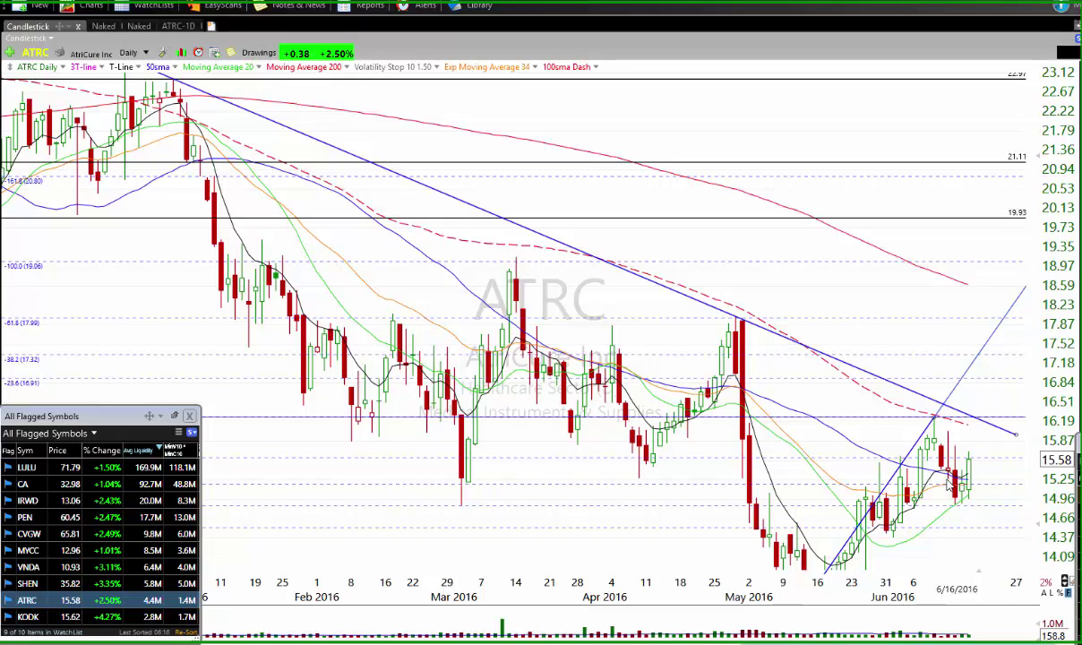
pyautogui.moveTo(1027, 471); pyautogui.dragTo(1027, 500)
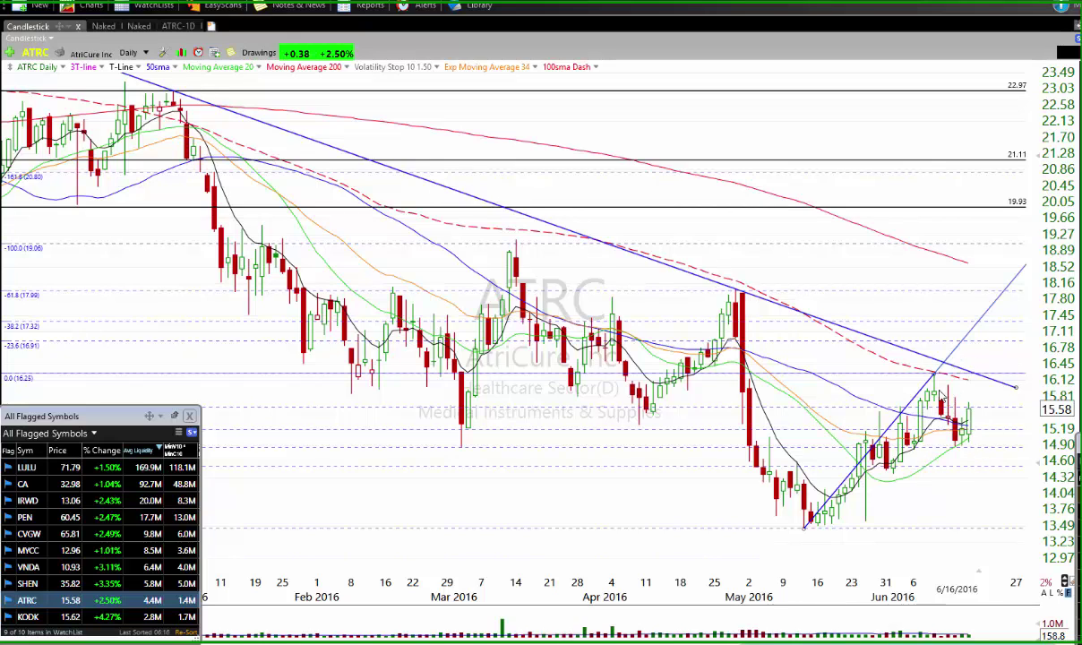
# Examine the KODK daily chart, compressing its price scale to include the upper resistance lines and Fibonacci extension levels
pyautogui.click(124, 617)
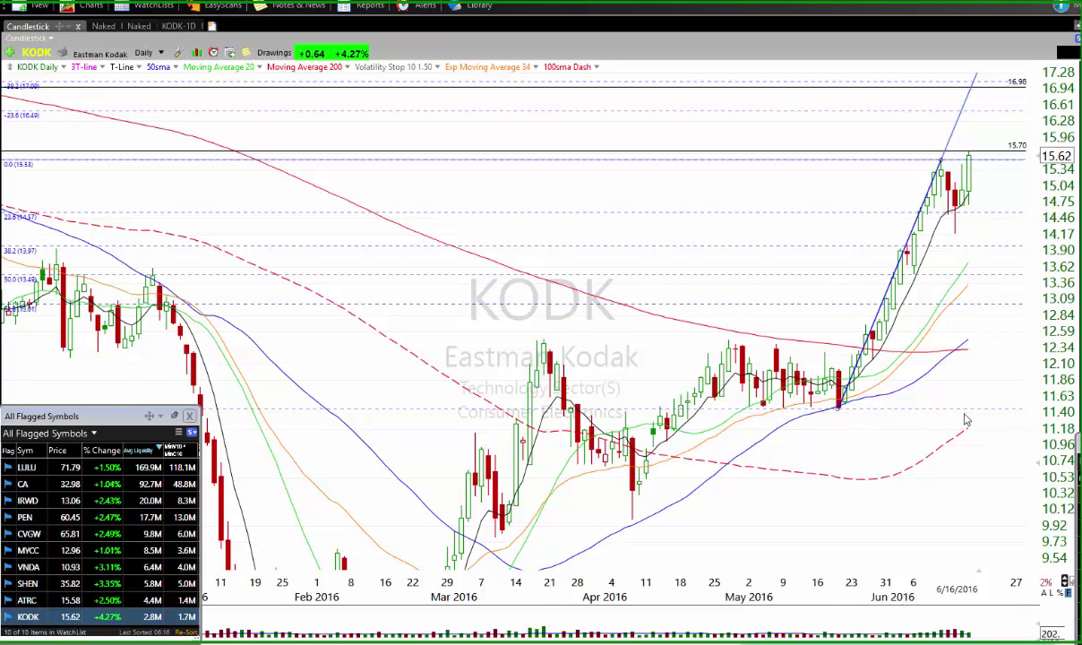
pyautogui.scroll(2, 966, 419)
pyautogui.scroll(-3, 966, 419)
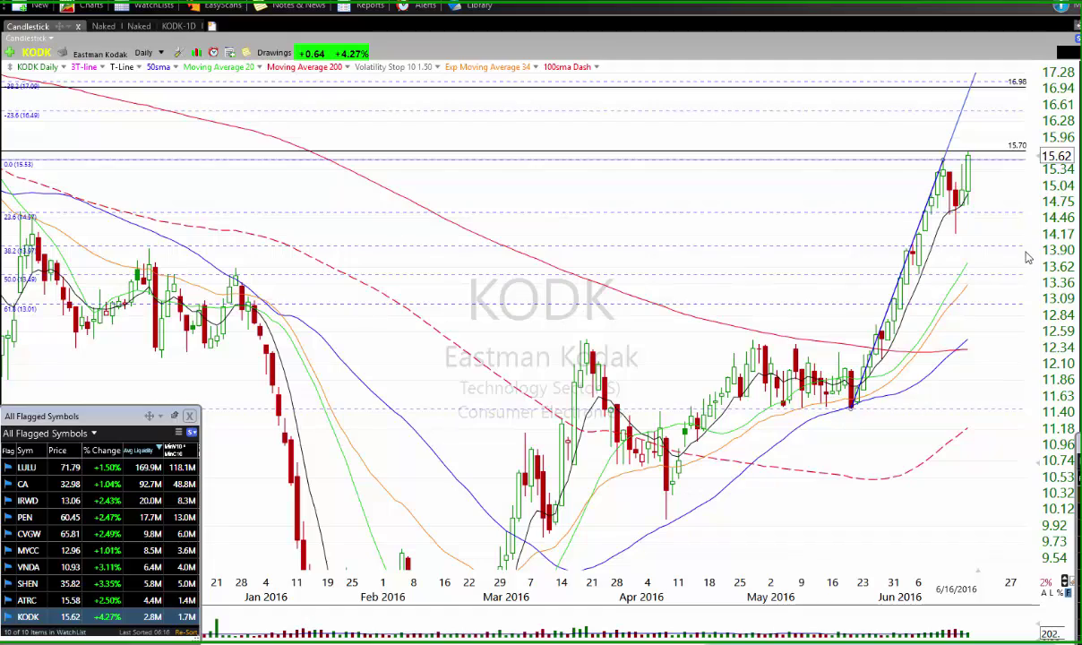
pyautogui.moveTo(1038, 169); pyautogui.dragTo(1044, 240)
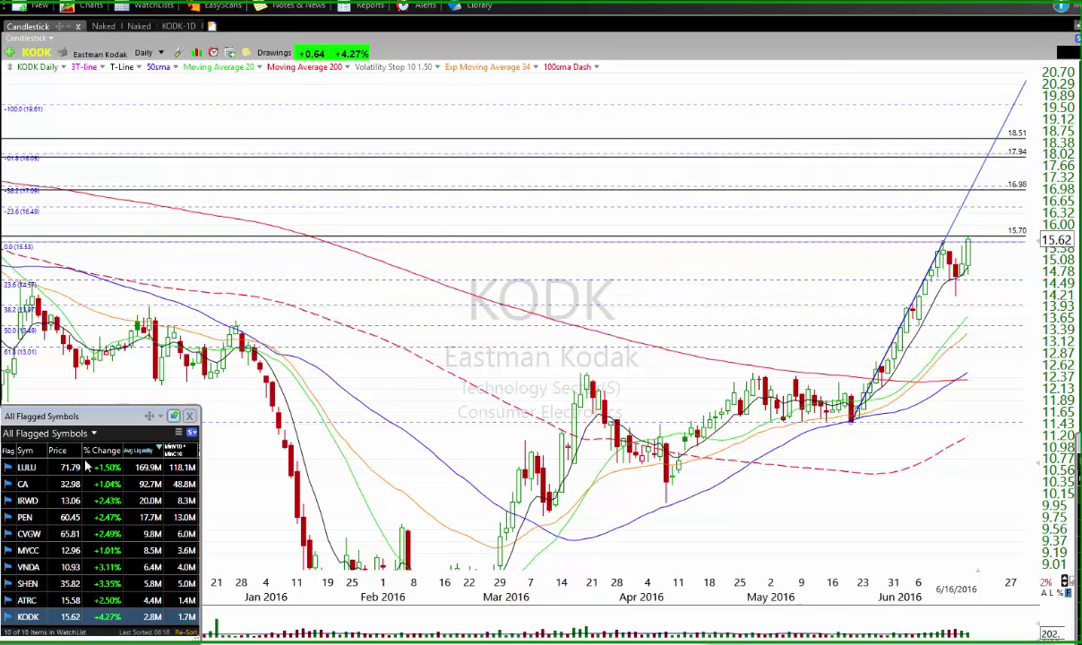
# Return to the CA daily chart and expand its price scale to examine the falling channel and moving averages
pyautogui.click(27, 484)
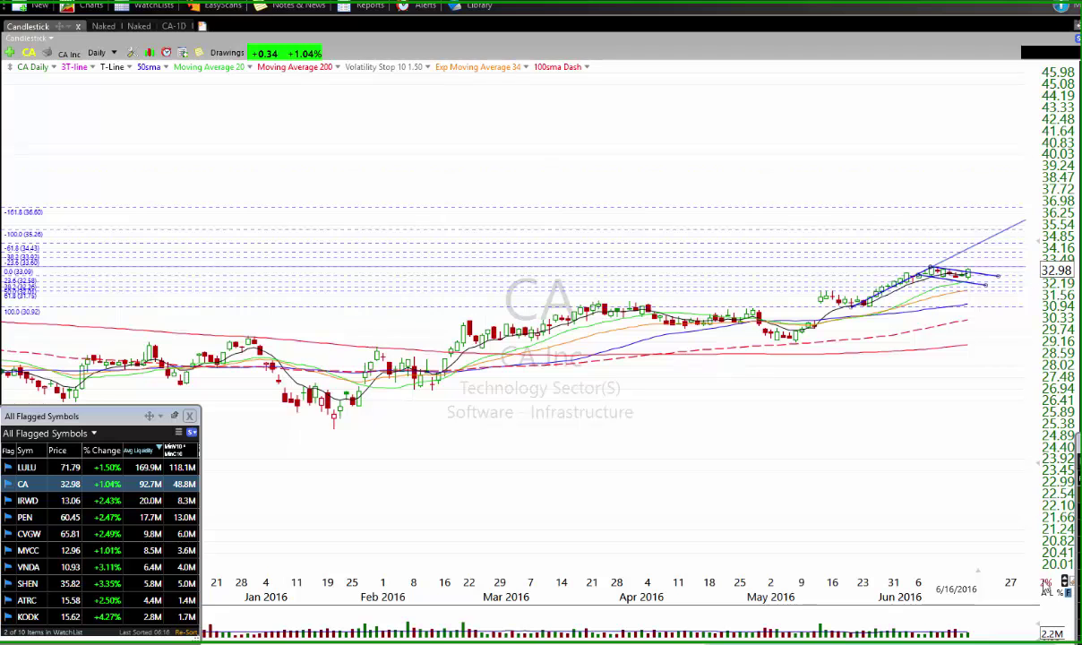
pyautogui.moveTo(1029, 466); pyautogui.dragTo(1030, 361)
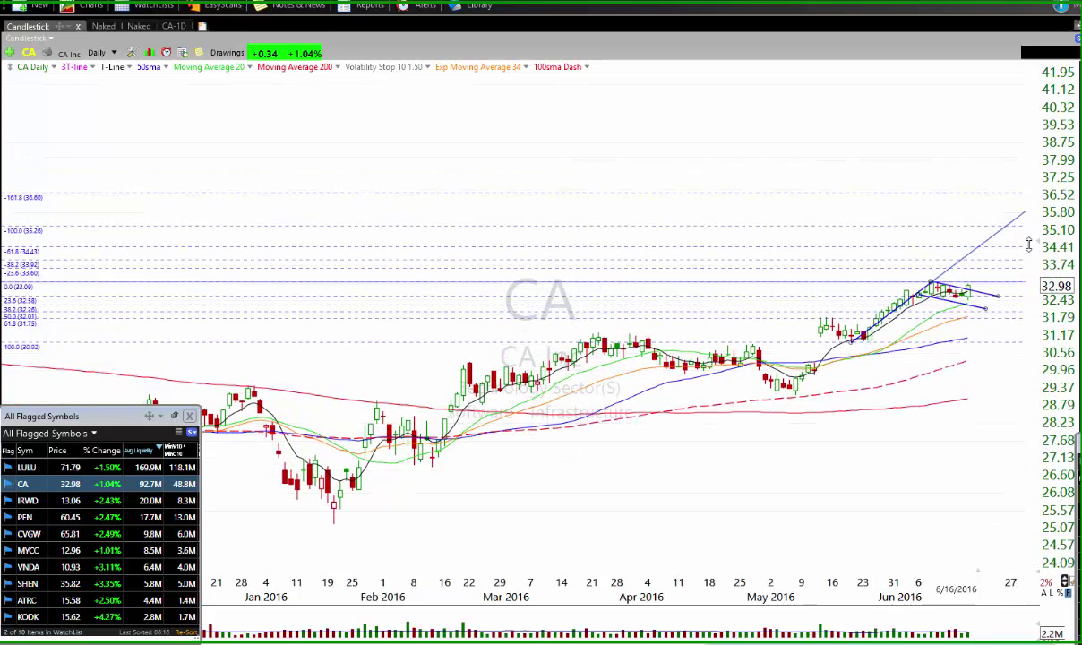
pyautogui.moveTo(1031, 309); pyautogui.dragTo(1027, 124)
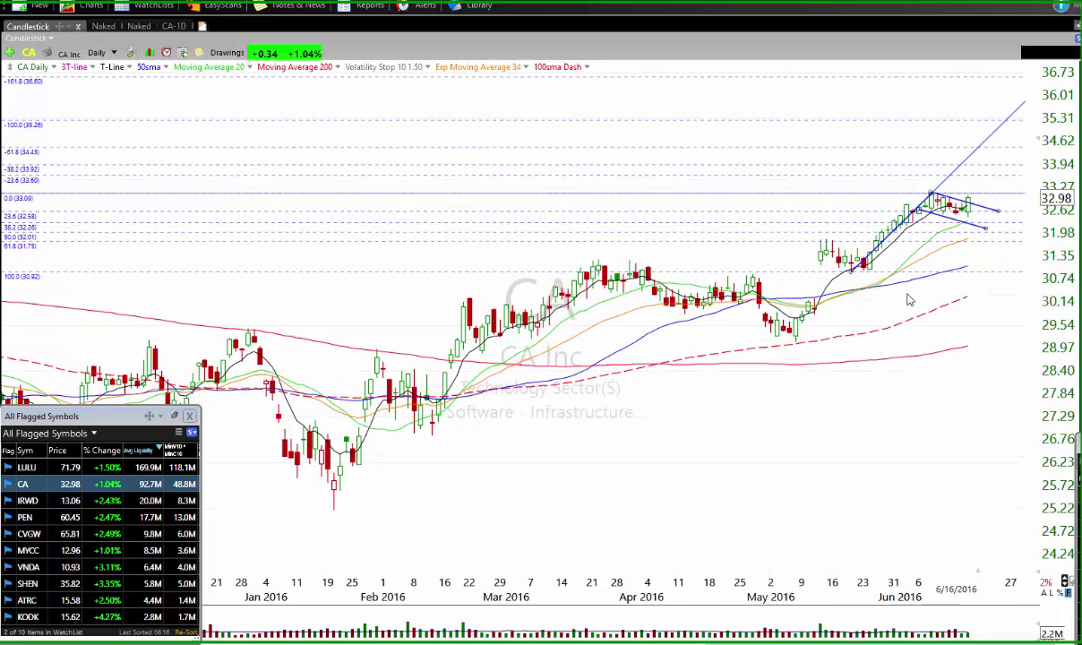
pyautogui.scroll(-1, 907, 301)
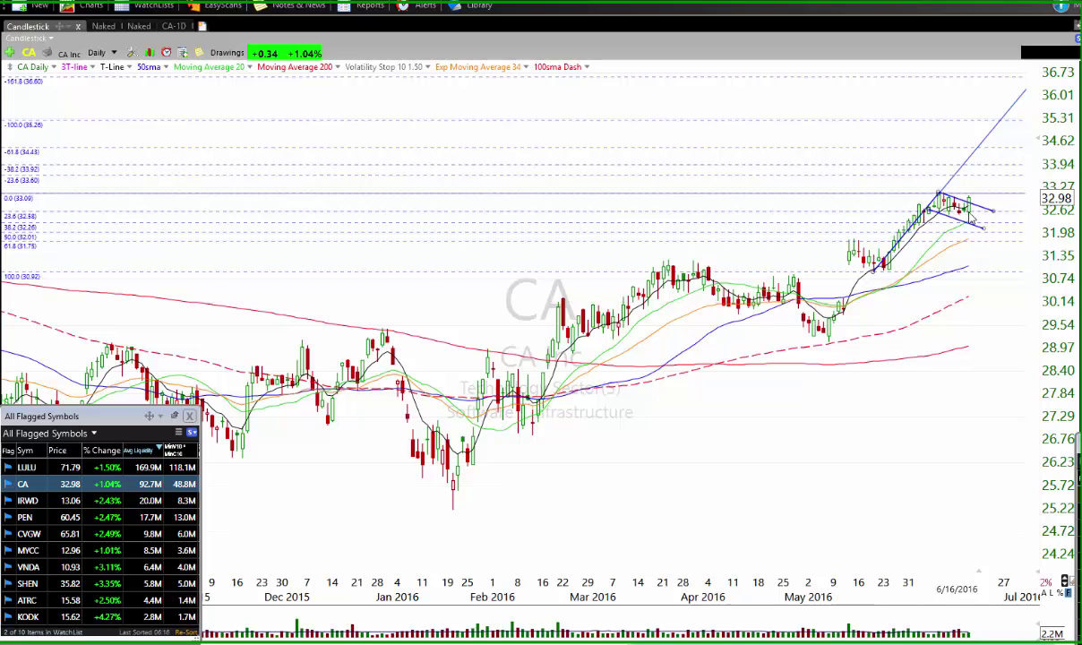
pyautogui.scroll(2, 972, 219)
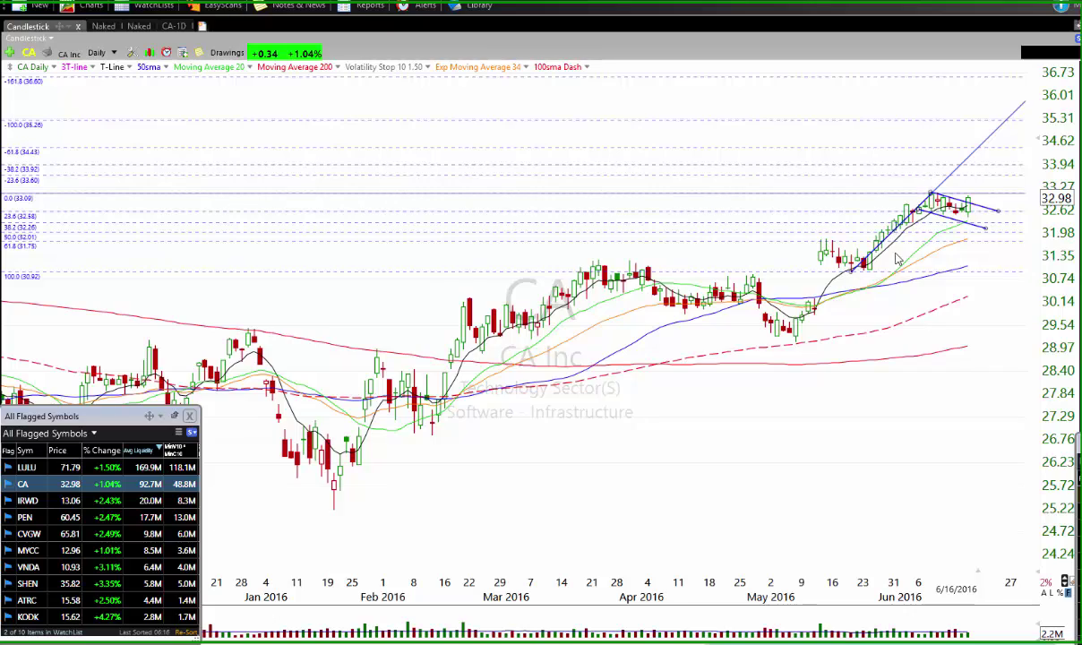
# Add a horizontal line to the CA chart and position it at 32.41 beneath the recent candles
pyautogui.scroll(-5, 651, 251)
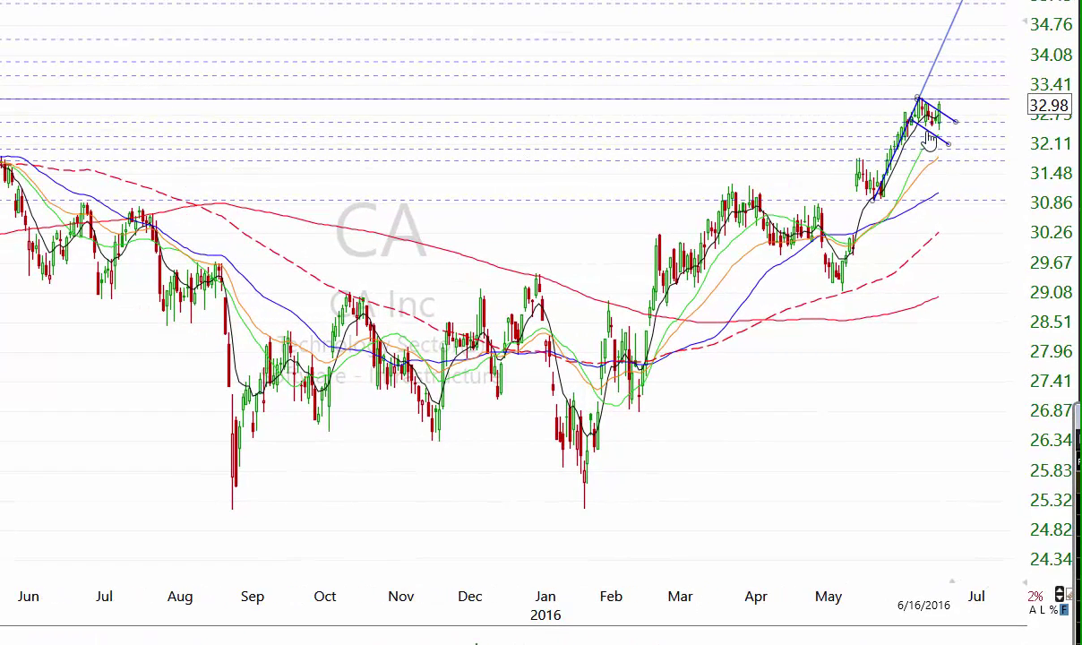
pyautogui.hotkey('alt', 'h')
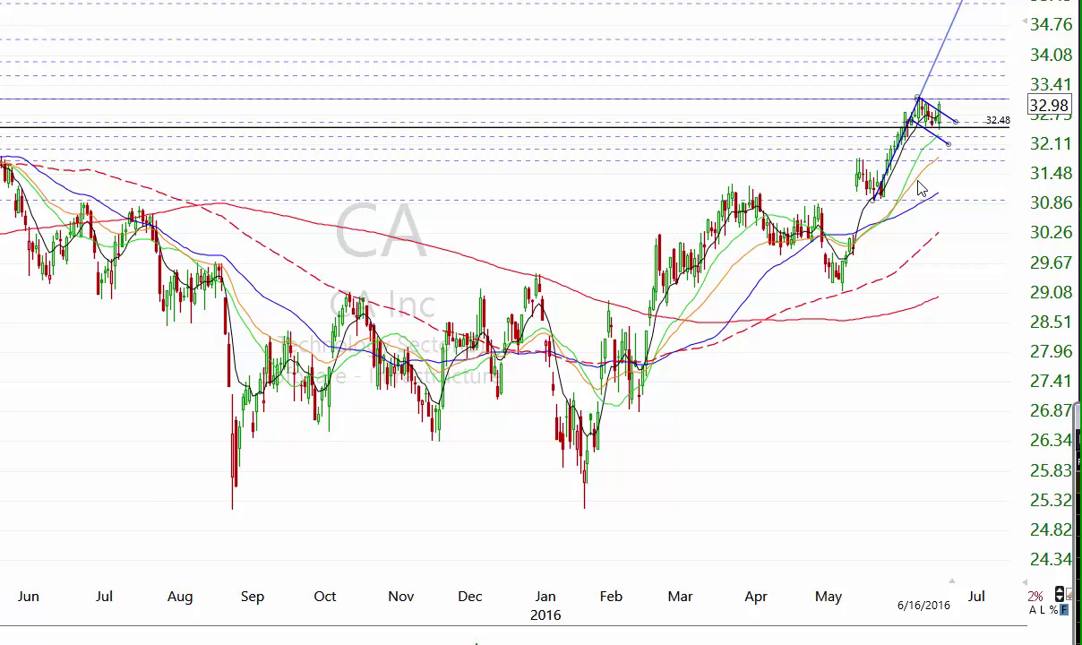
pyautogui.scroll(3, 919, 185)
pyautogui.scroll(2, 918, 185)
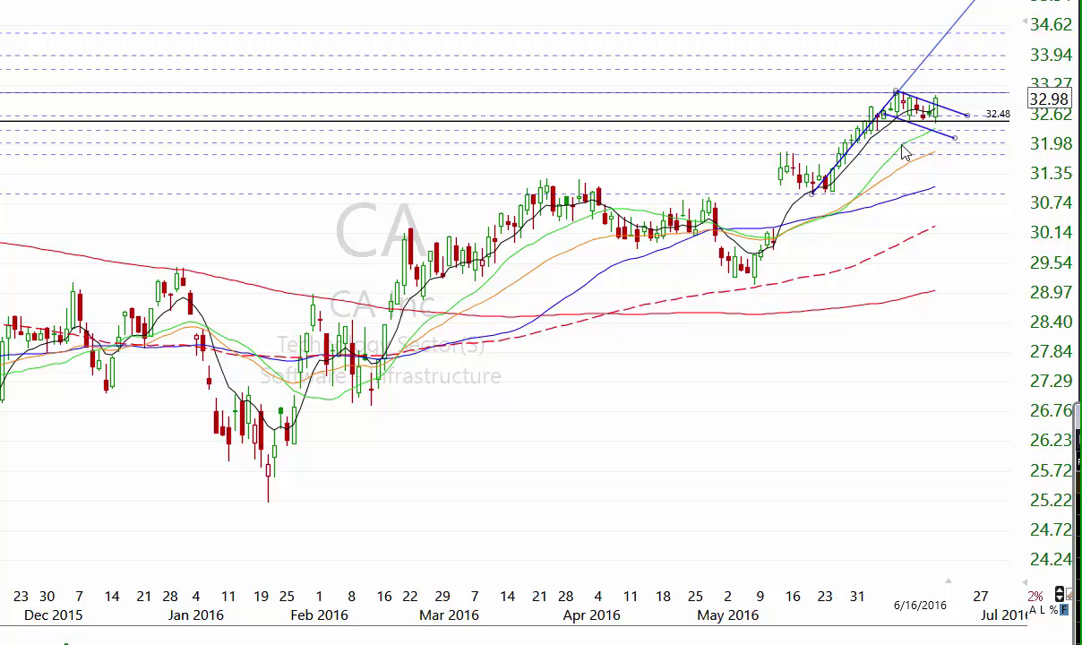
pyautogui.moveTo(898, 133); pyautogui.dragTo(905, 134)
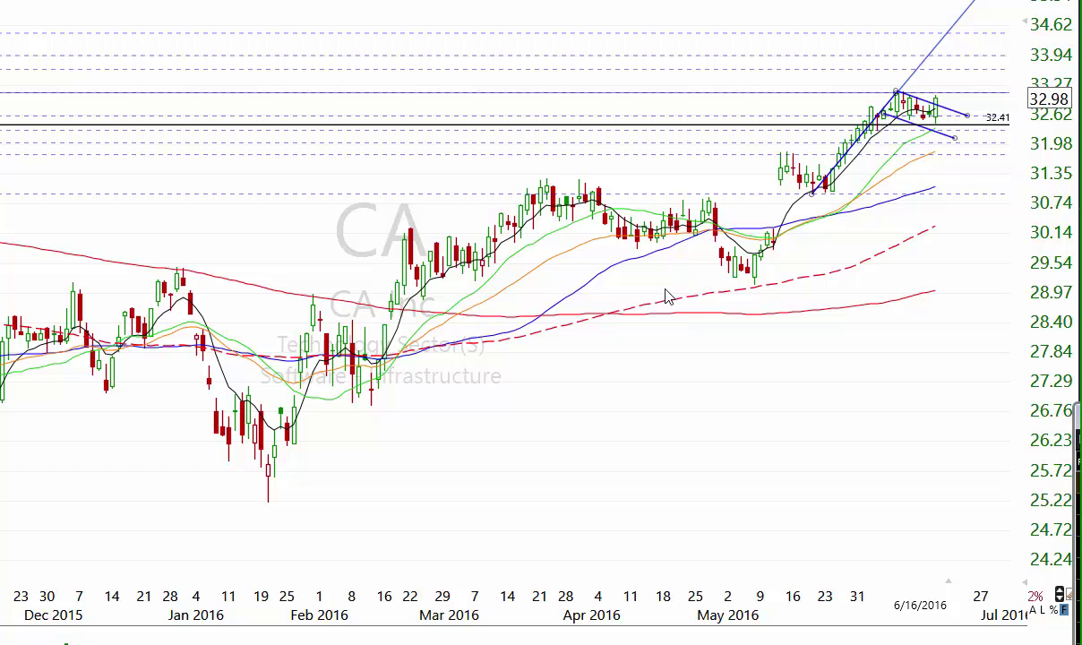
pyautogui.scroll(-1, 665, 289)
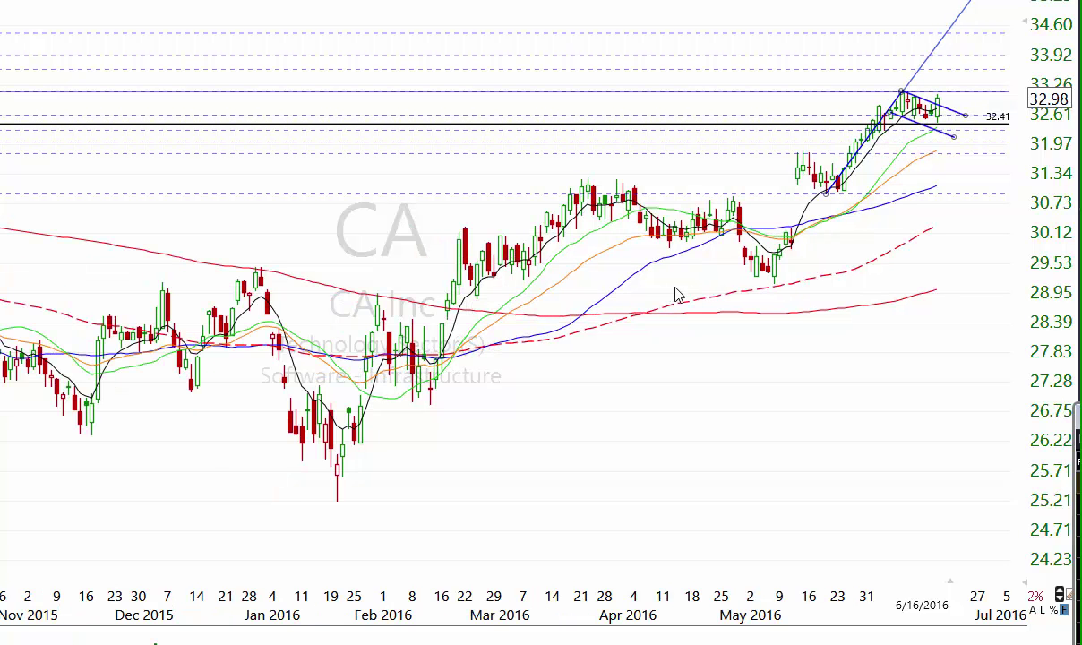
pyautogui.scroll(1, 677, 286)
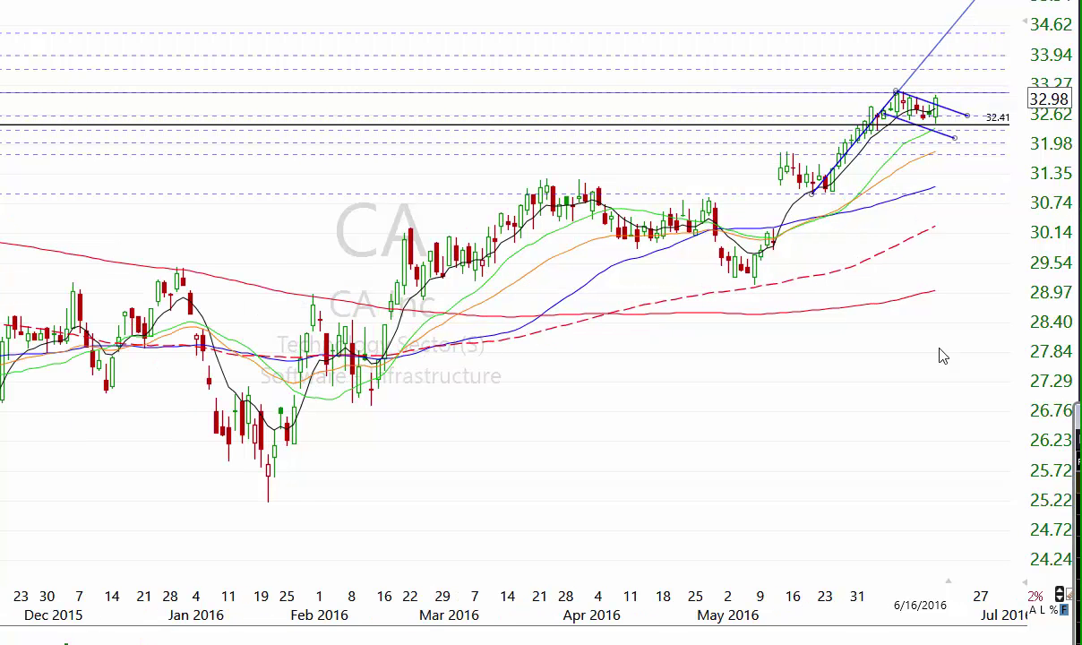
# Set the CA chart's price scale spacing to 1.5% and enlarge the recent months
pyautogui.click(1059, 598)
pyautogui.click(1059, 597)
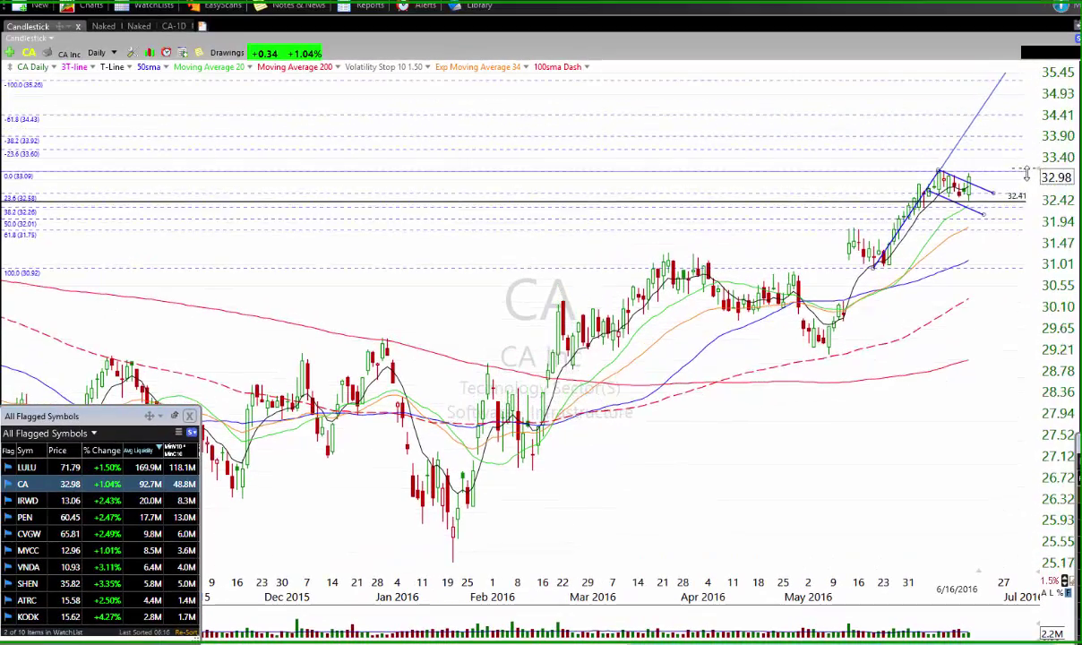
pyautogui.scroll(2, 938, 374)
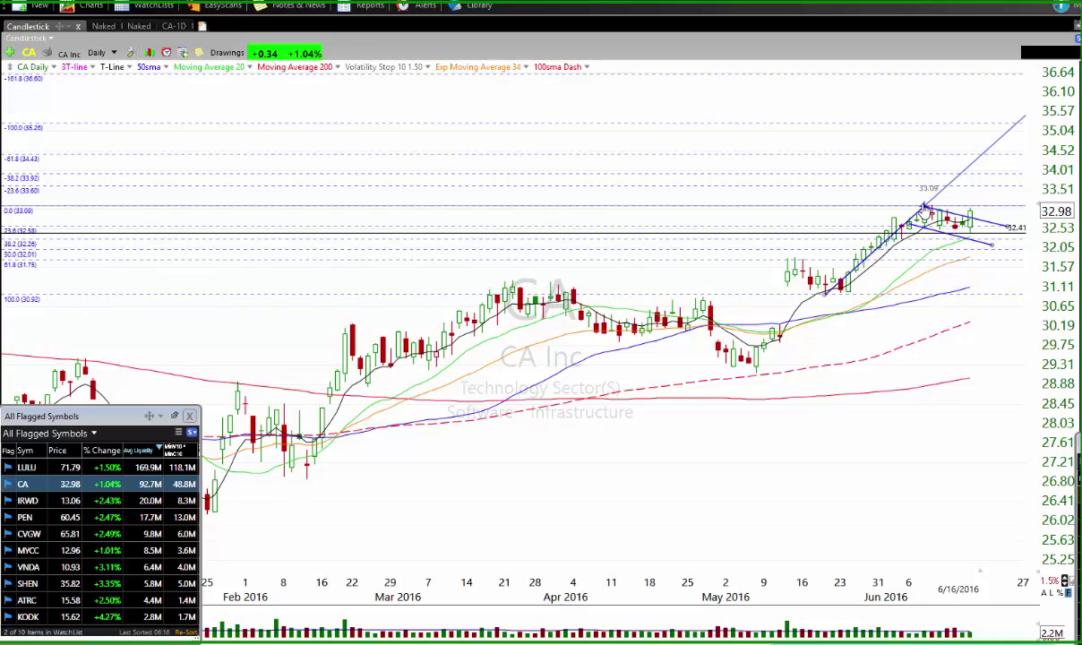
# Extend the start of CA's upper channel line back past the June high and delete the Fibonacci drawing
pyautogui.moveTo(923, 208)
pyautogui.mouseDown()
pyautogui.moveTo(918, 321)
pyautogui.moveTo(908, 199)
pyautogui.mouseUp()
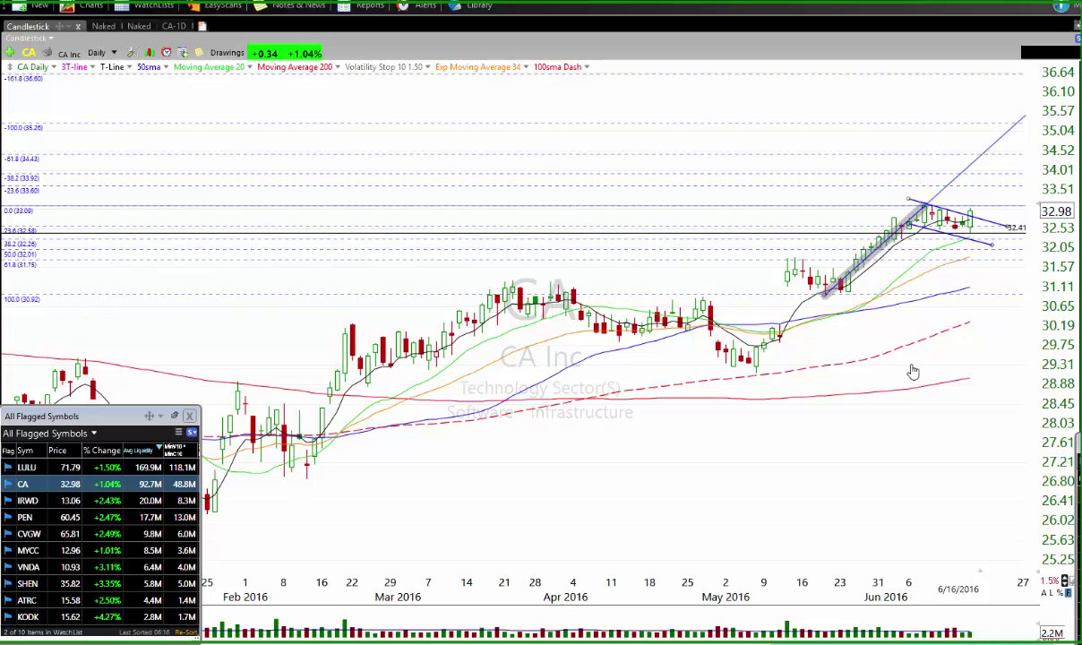
pyautogui.rightClick(884, 250)
pyautogui.click(925, 351)
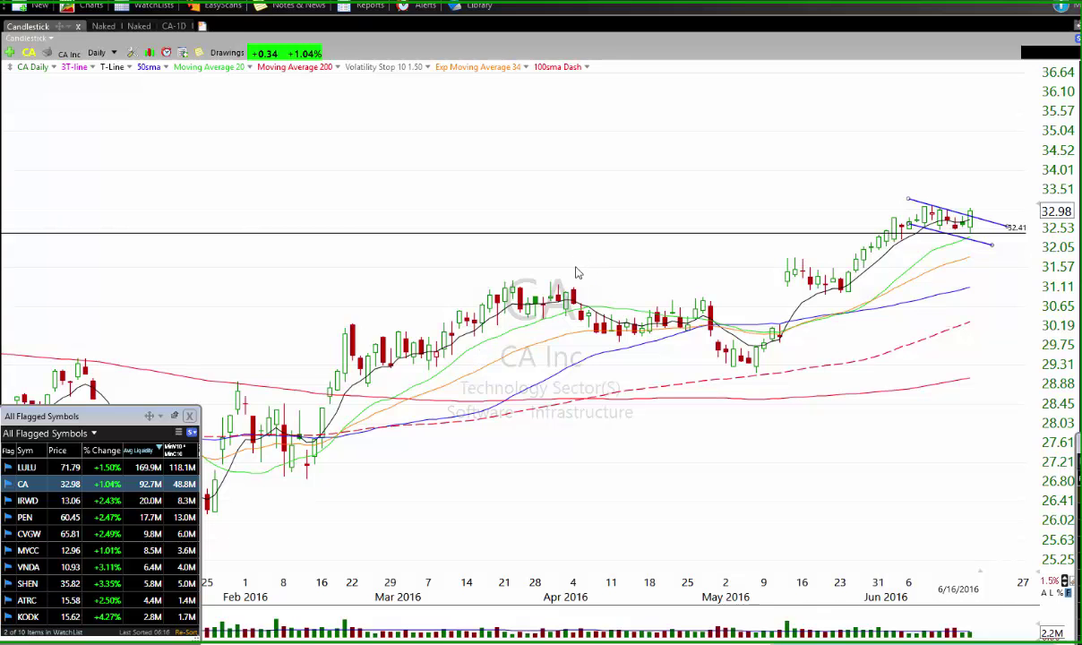
# Add a horizontal line at 33.24 to the CA daily chart, across the price peaks of spring 2015
pyautogui.scroll(-4, 577, 271)
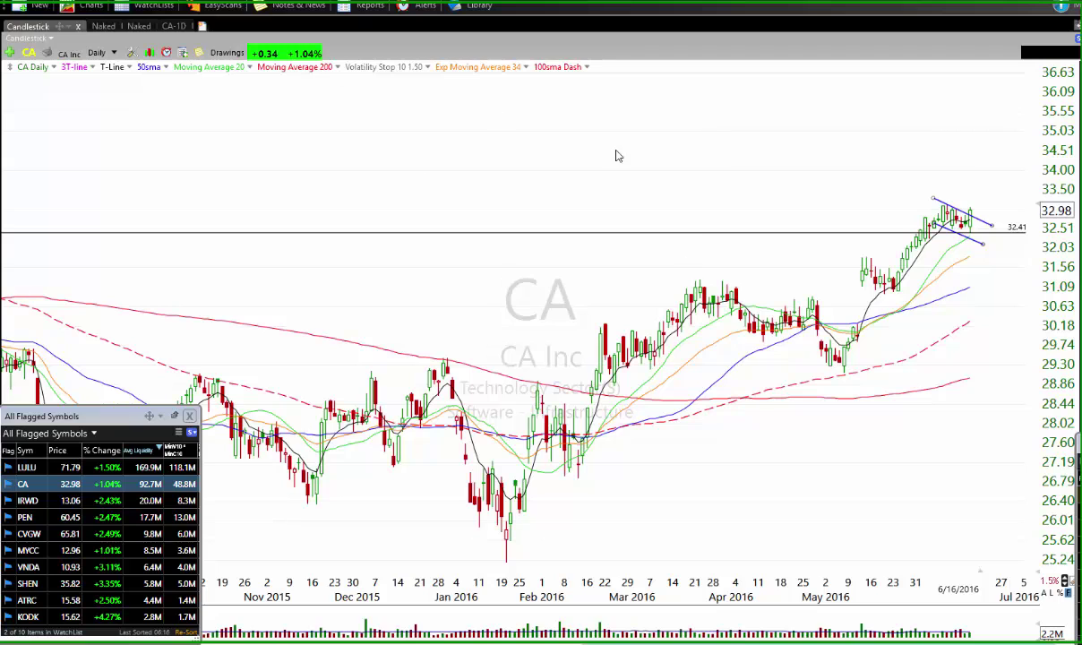
pyautogui.scroll(-4, 514, 273)
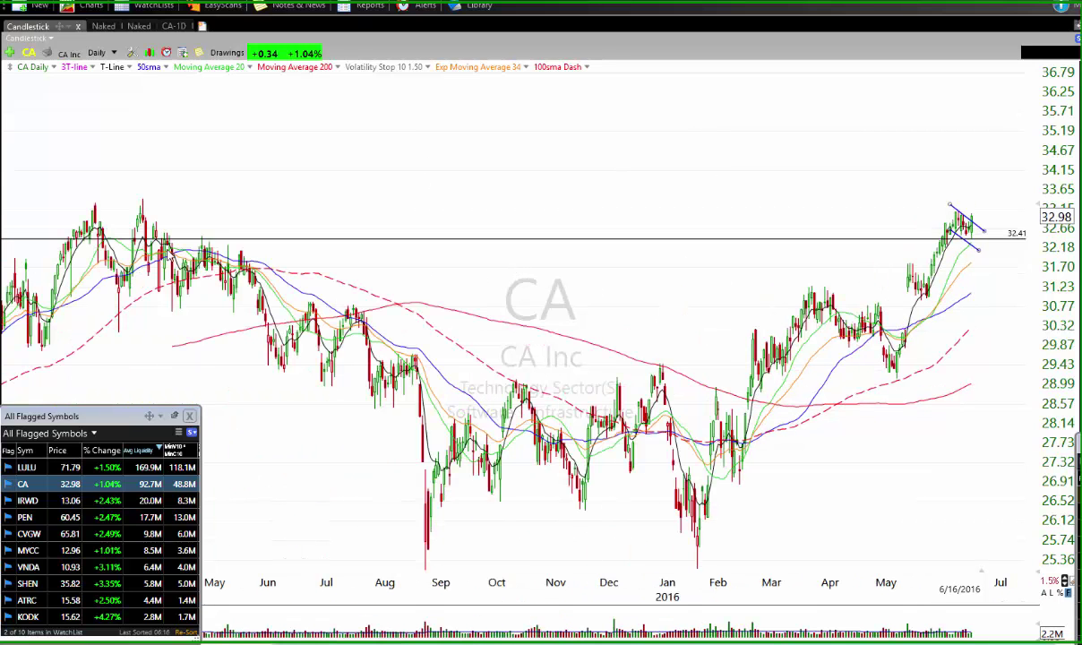
pyautogui.scroll(-2, 167, 254)
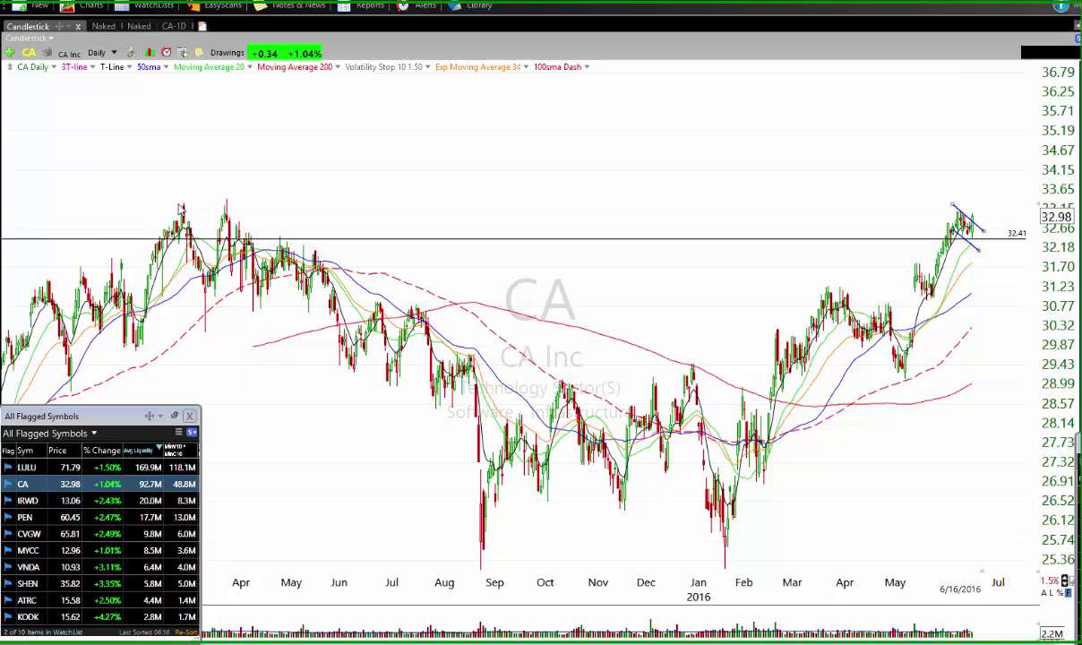
pyautogui.moveTo(188, 203); pyautogui.dragTo(190, 206)
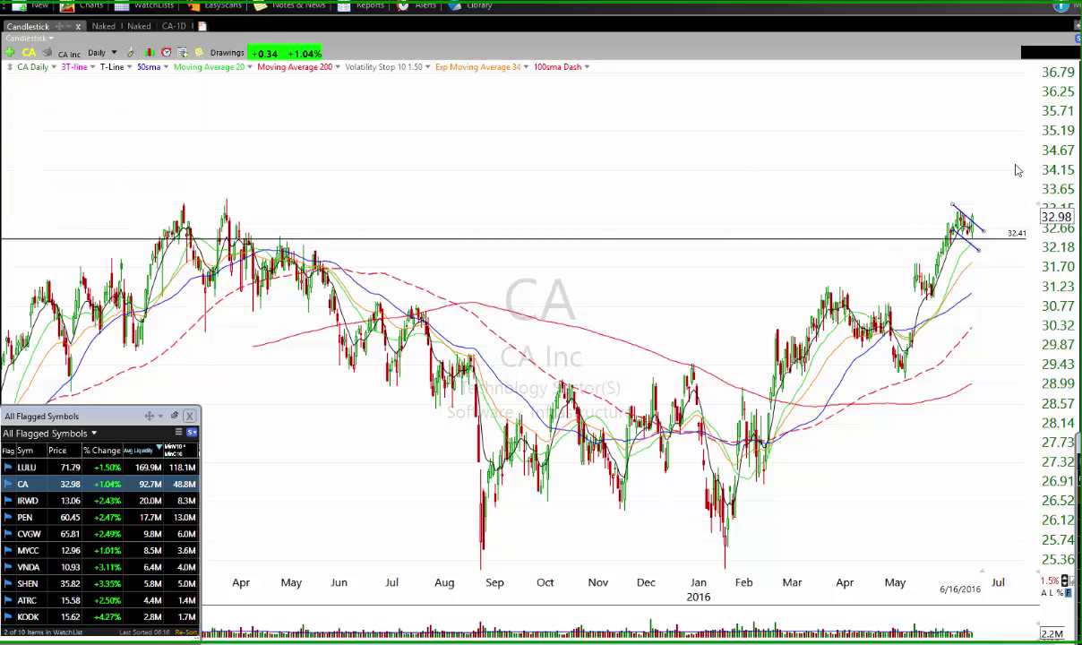
pyautogui.click(184, 206)
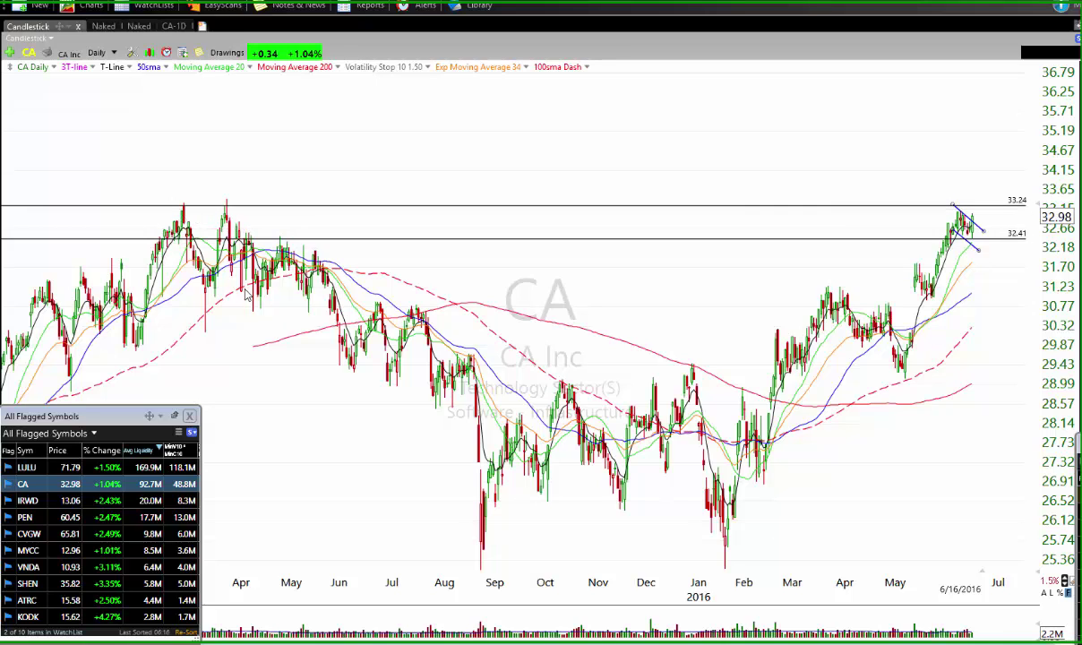
# Draw a Fibonacci retracement on the CA chart from the May swing low at 30.92 to the June high at 33.12
pyautogui.scroll(1, 743, 295)
pyautogui.scroll(4, 741, 296)
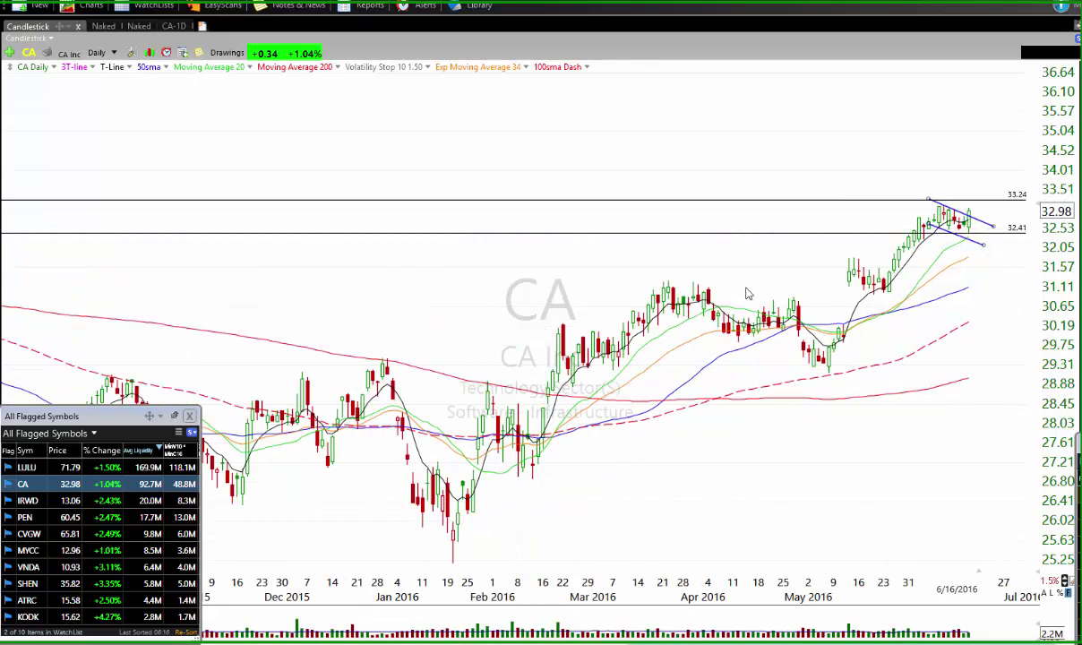
pyautogui.scroll(-3, 392, 245)
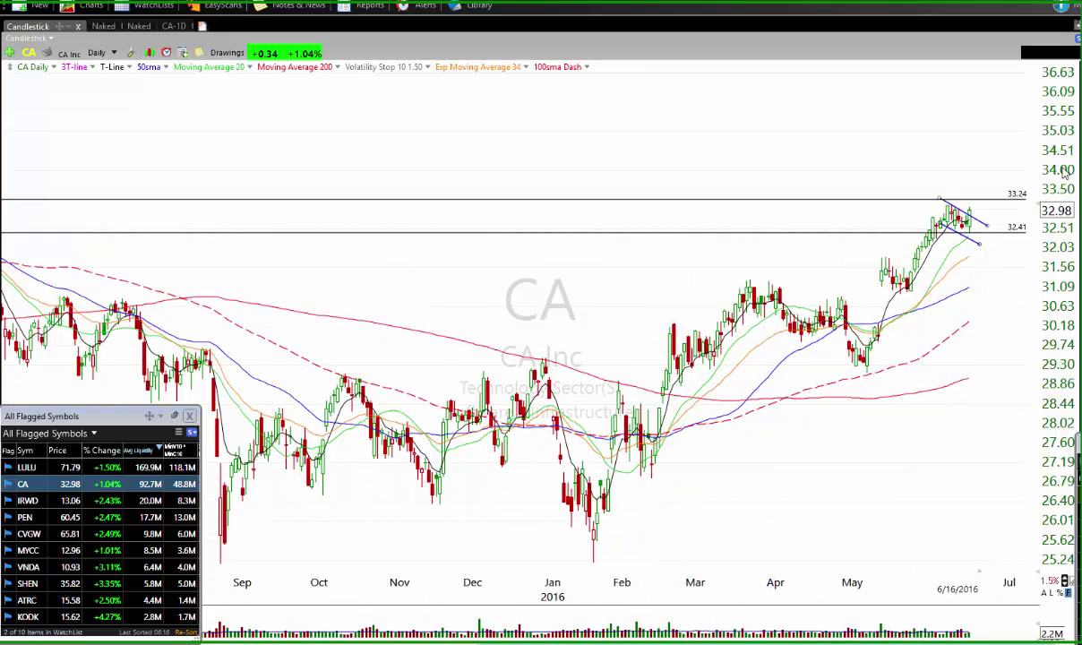
pyautogui.moveTo(901, 297); pyautogui.dragTo(950, 206)
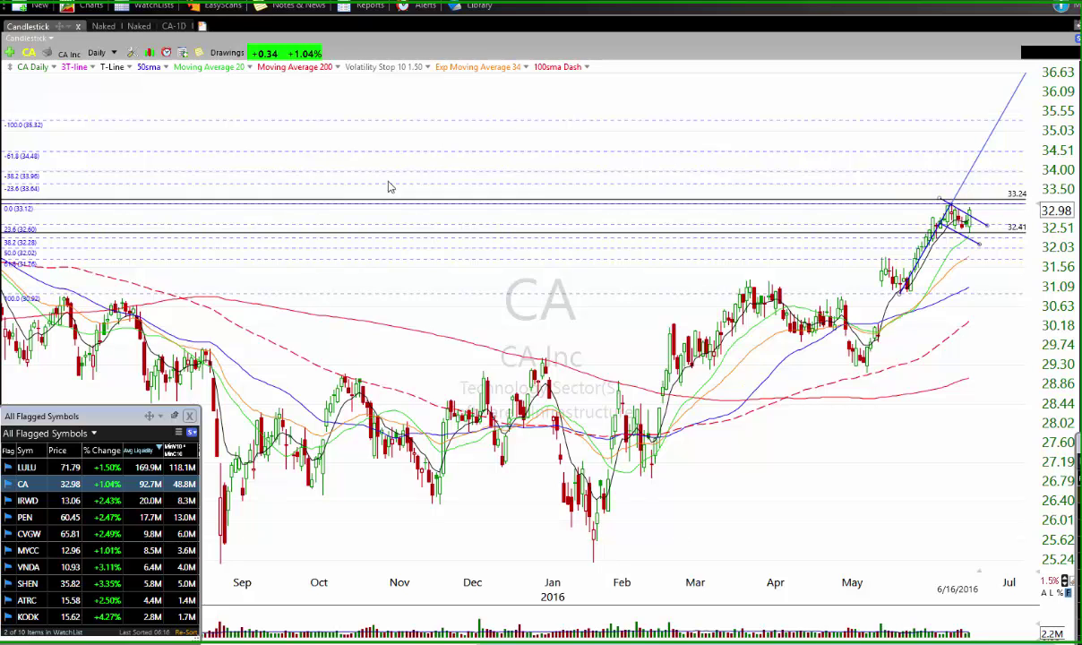
pyautogui.scroll(5, 952, 297)
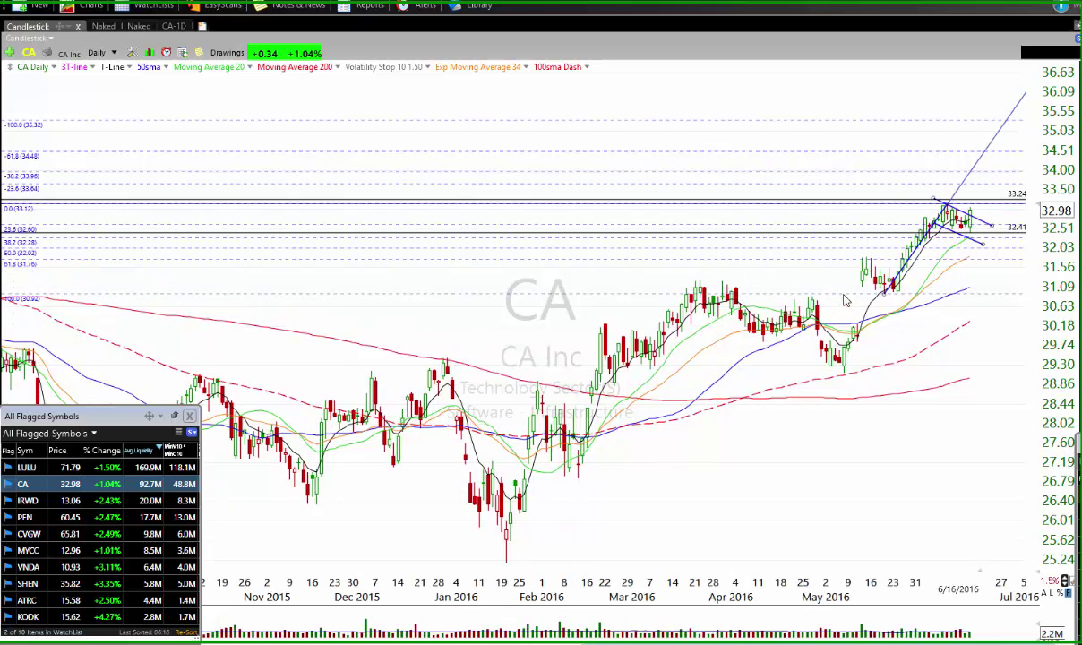
pyautogui.scroll(3, 952, 297)
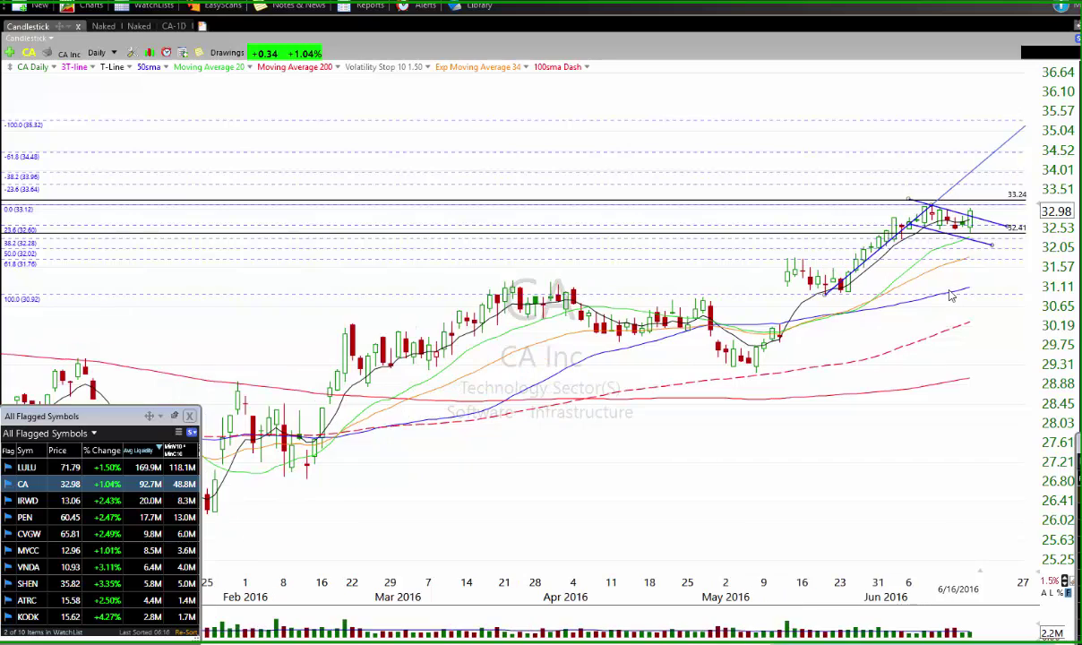
pyautogui.scroll(2, 372, 221)
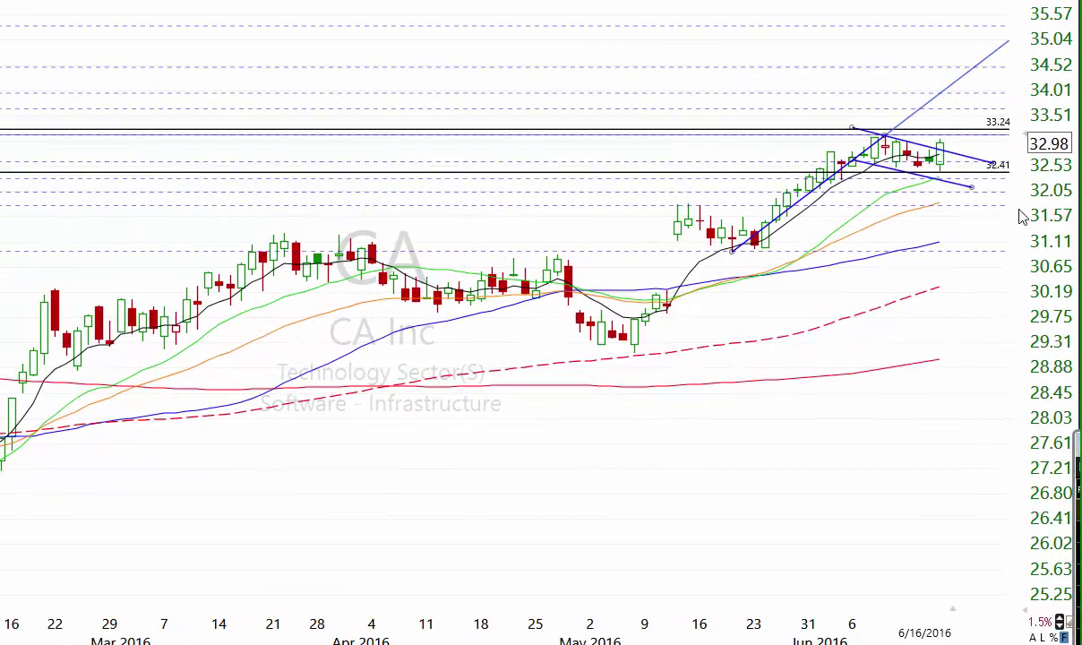
pyautogui.moveTo(1022, 128); pyautogui.dragTo(1014, 79)
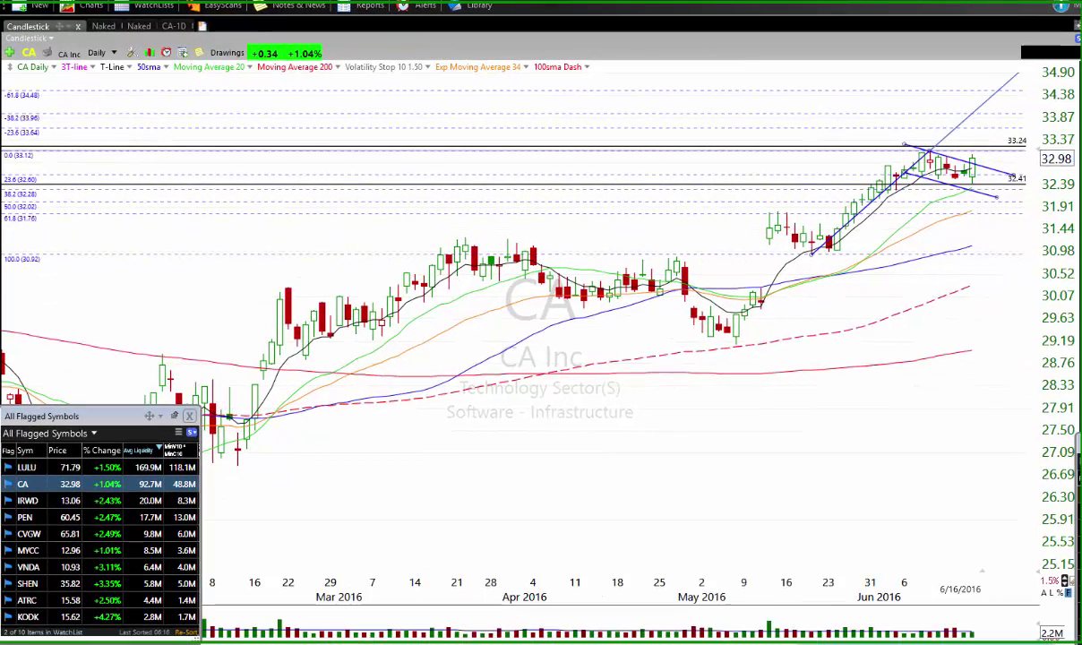
# Switch to Trader Vision 20/20's Trade View and start a new trade plan with the ticker symbol CA
pyautogui.hotkey('alt', 'Tab')
pyautogui.click(443, 118)
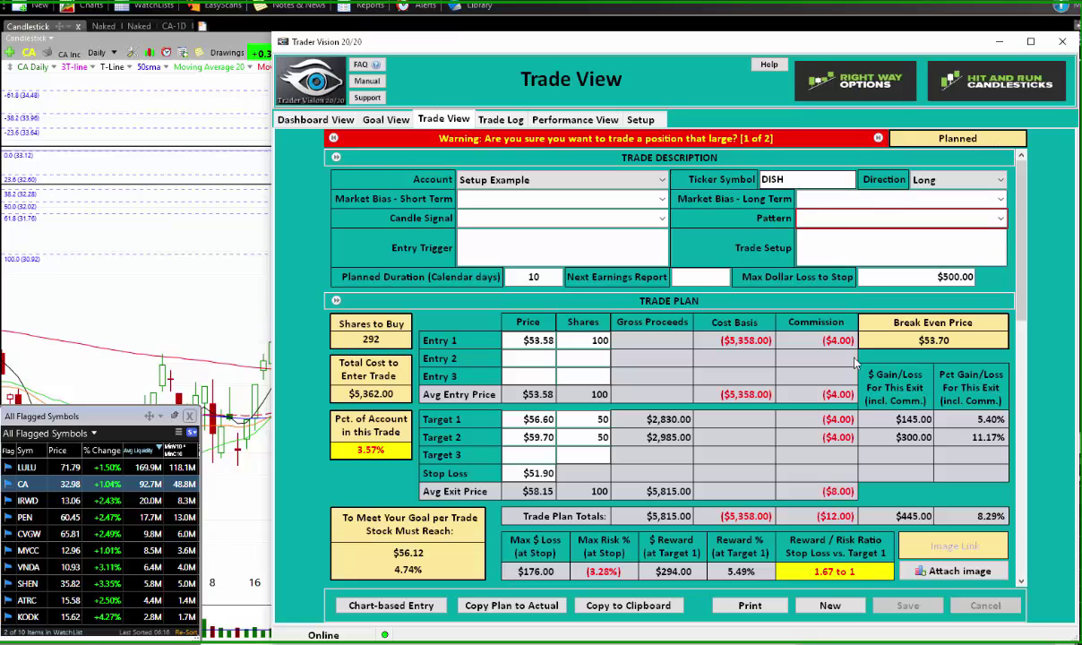
pyautogui.click(833, 610)
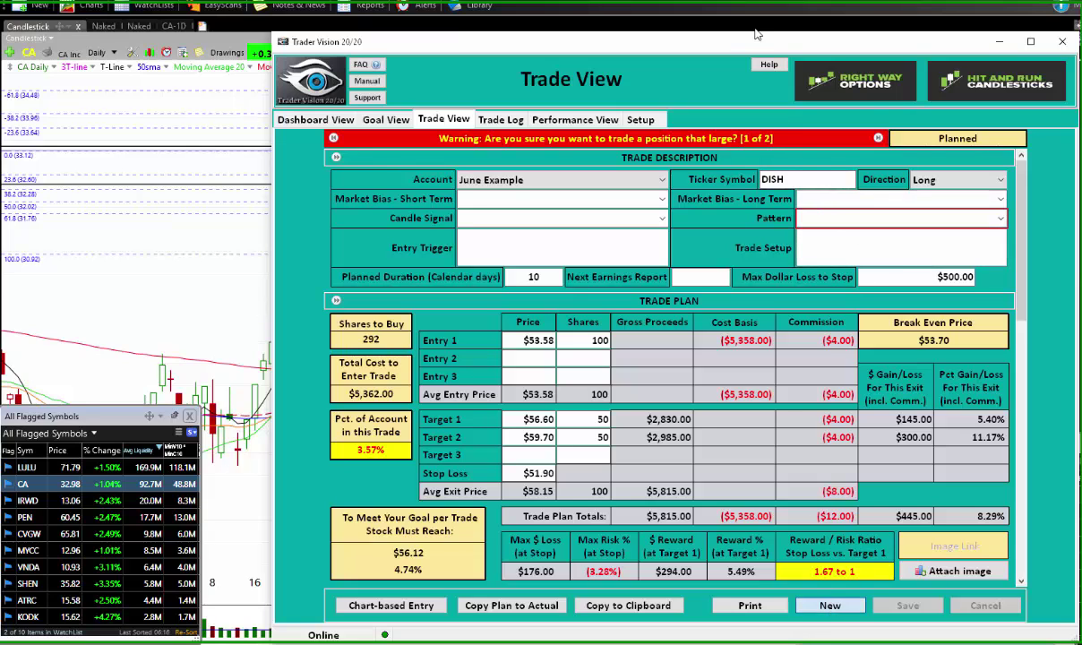
pyautogui.moveTo(709, 37); pyautogui.dragTo(517, 55)
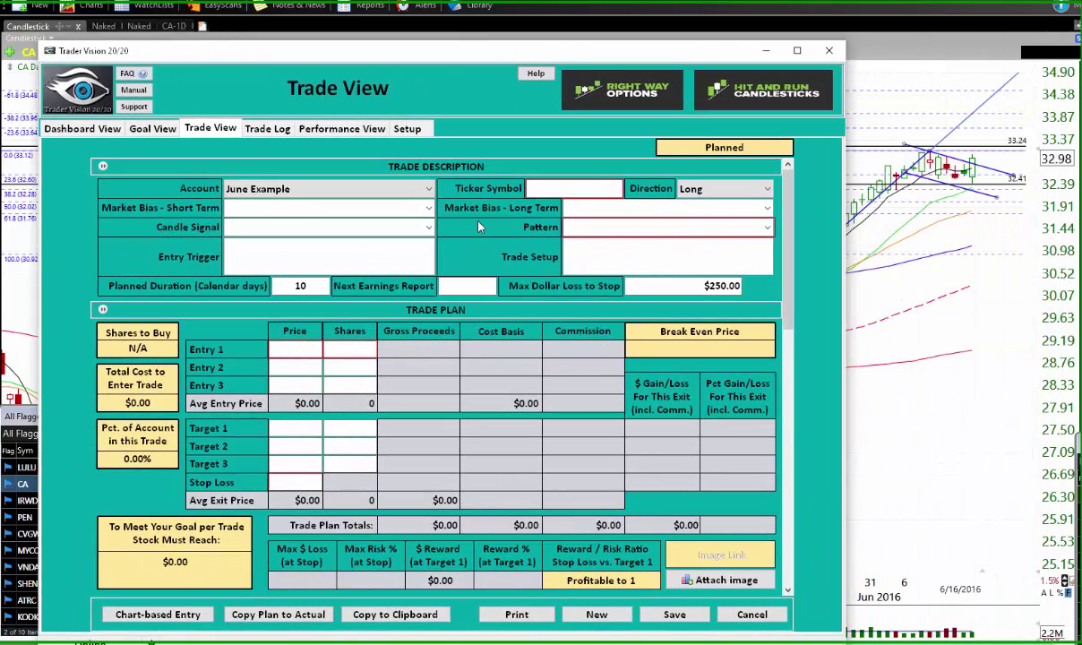
pyautogui.click(544, 191)
pyautogui.write('CA')
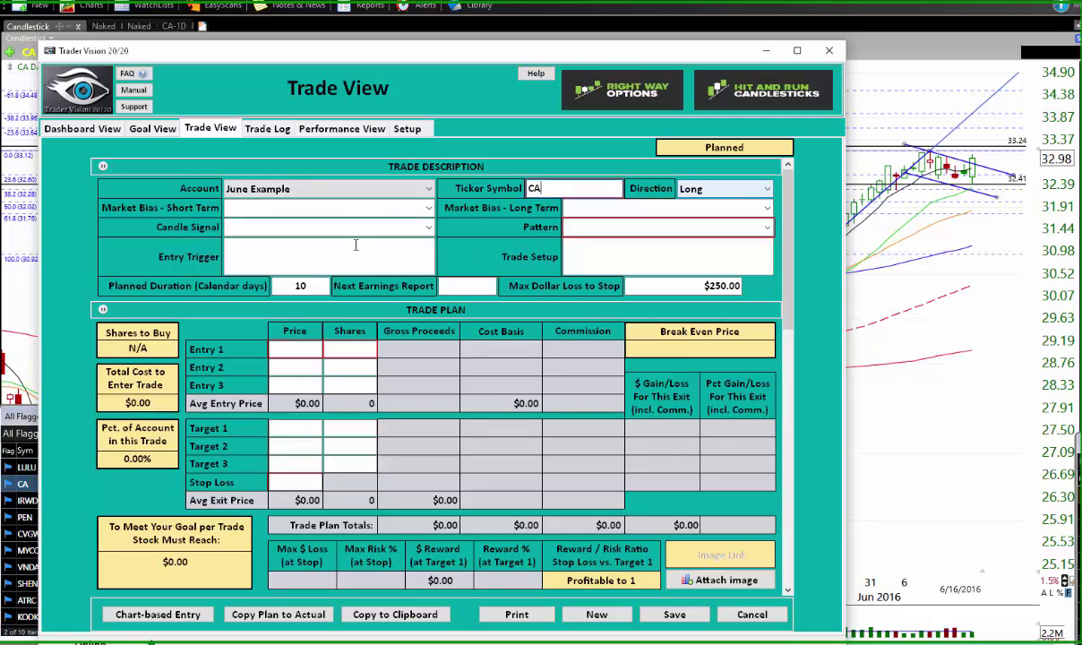
# Set the short-term market bias to SPY Trending Down and the long-term bias to SPY Above 50sma, 50sma flat
pyautogui.click(429, 209)
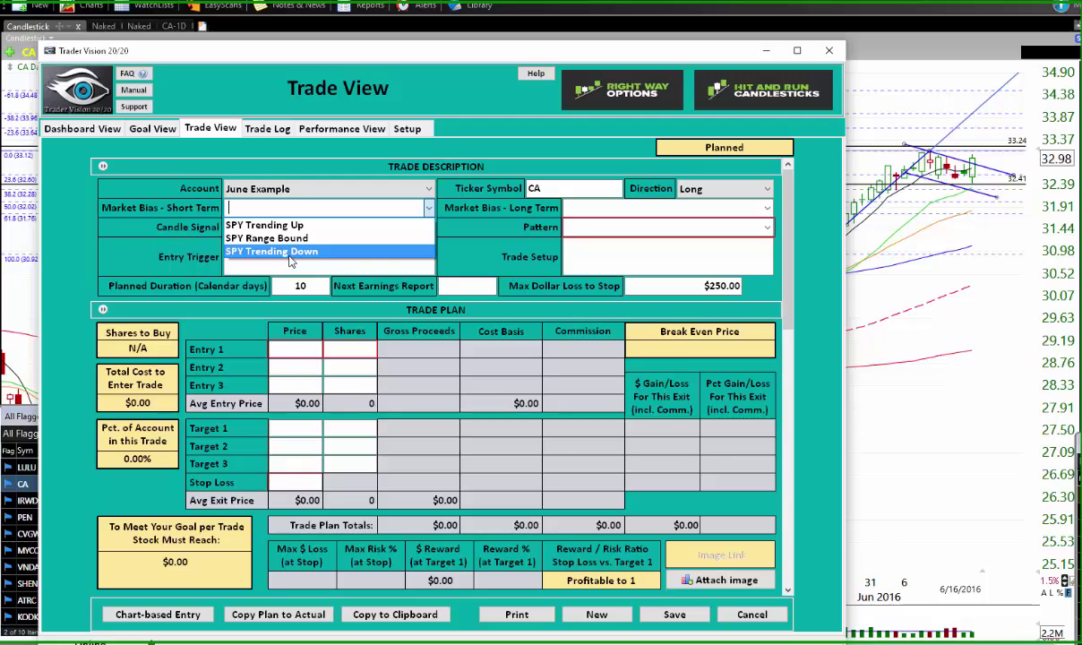
pyautogui.click(288, 251)
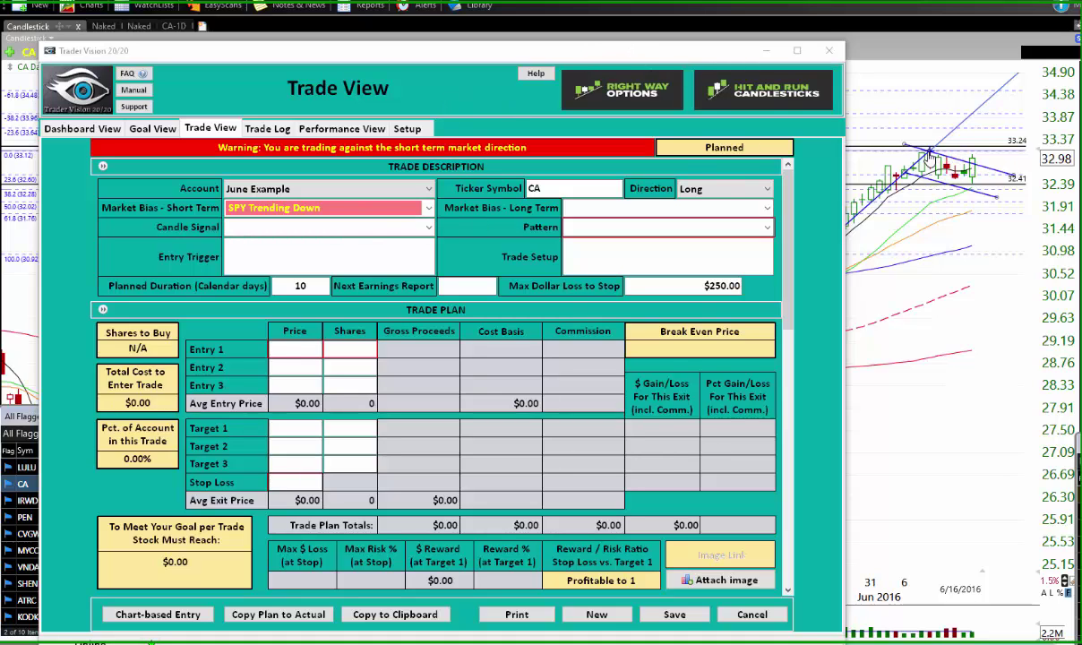
pyautogui.click(595, 206)
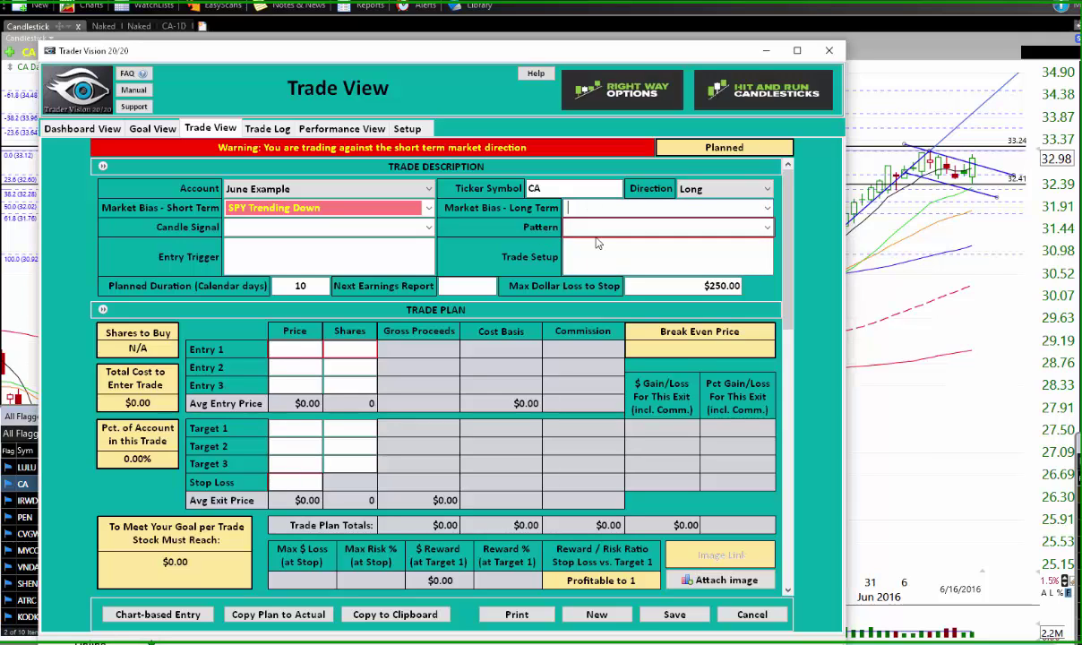
pyautogui.click(733, 206)
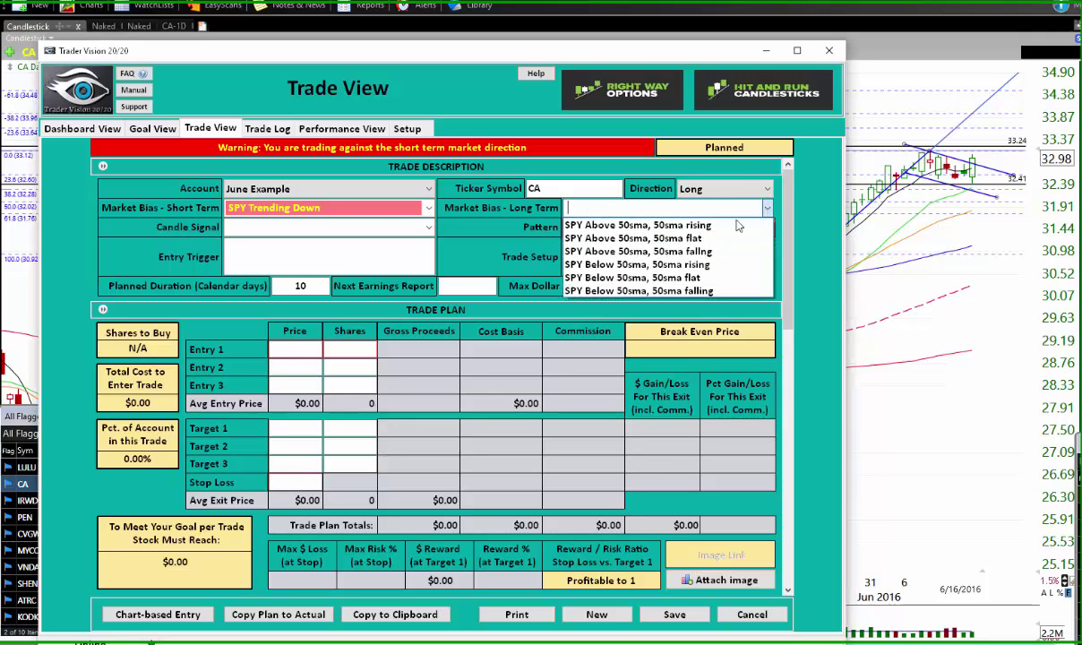
pyautogui.click(639, 240)
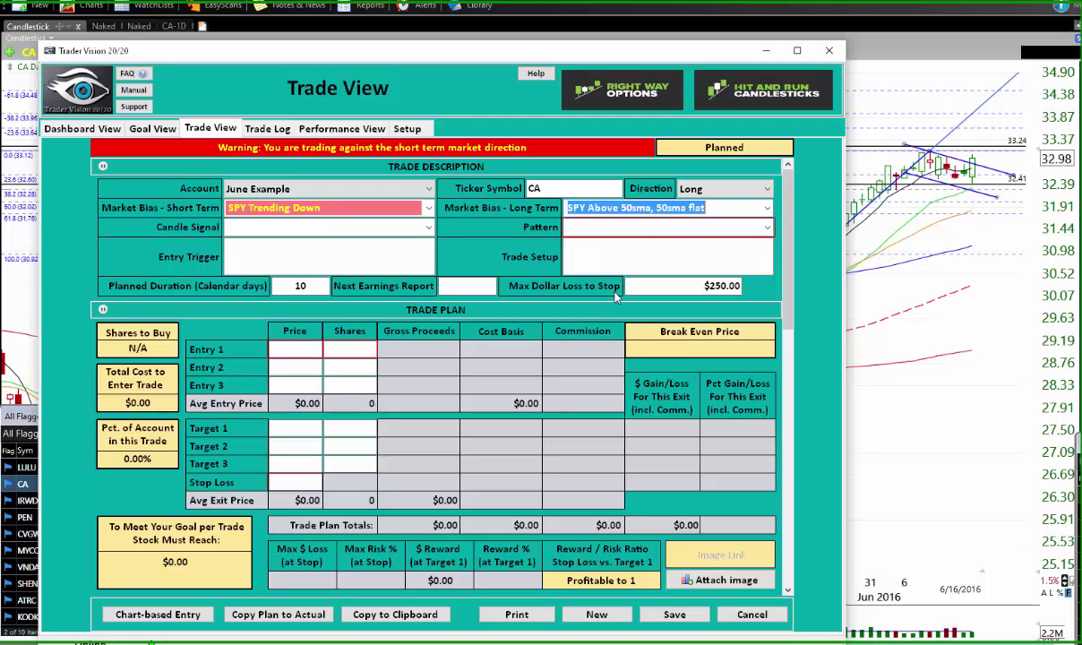
# Set the CA trade's candle signal to Bull Engulfing and its pattern to Pull Back Oppor
pyautogui.click(429, 228)
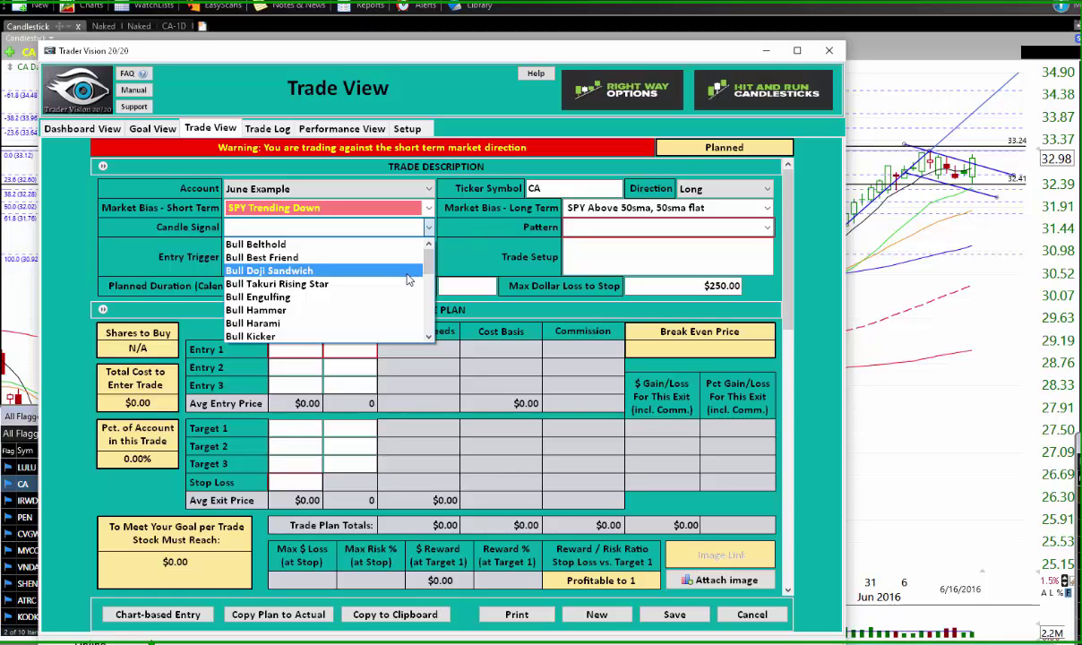
pyautogui.scroll(-3, 408, 281)
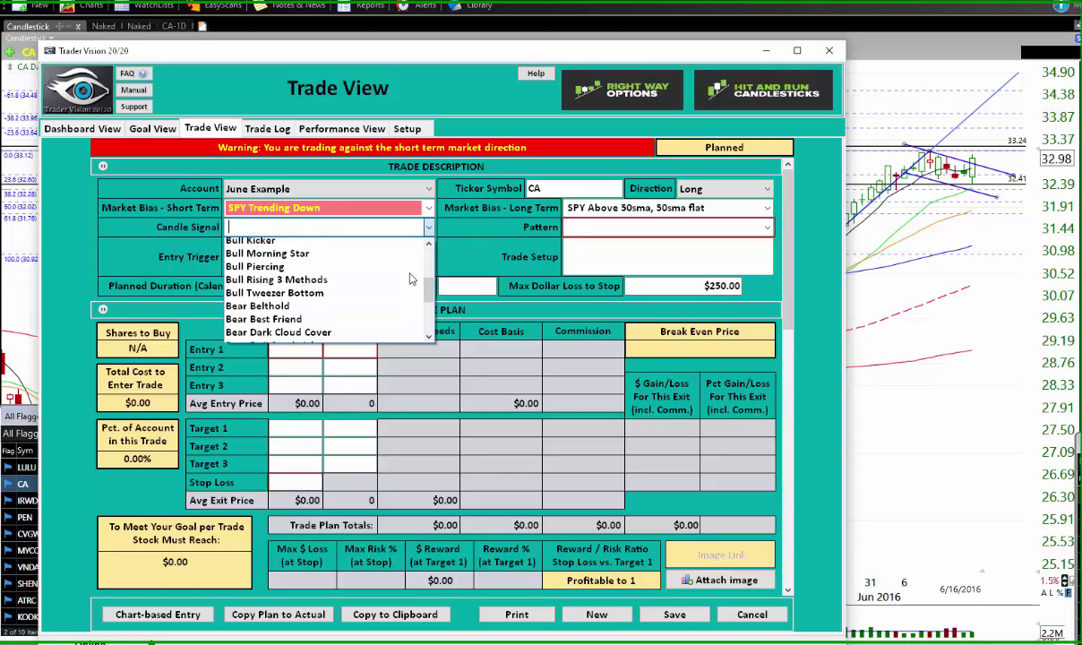
pyautogui.scroll(-1, 411, 280)
pyautogui.scroll(-4, 411, 280)
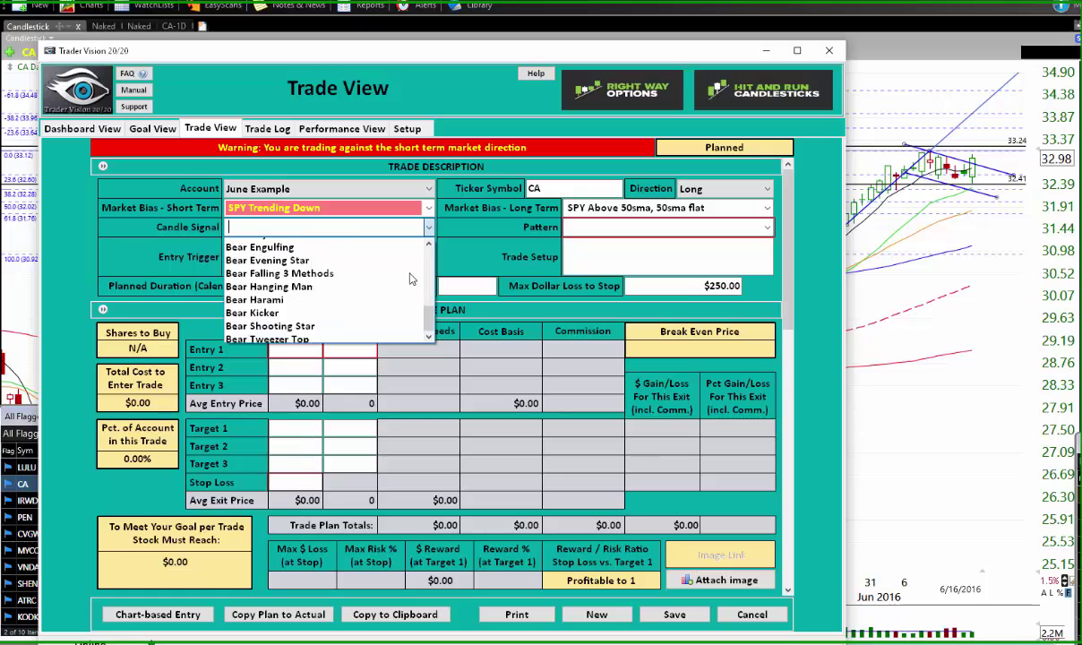
pyautogui.scroll(8, 410, 280)
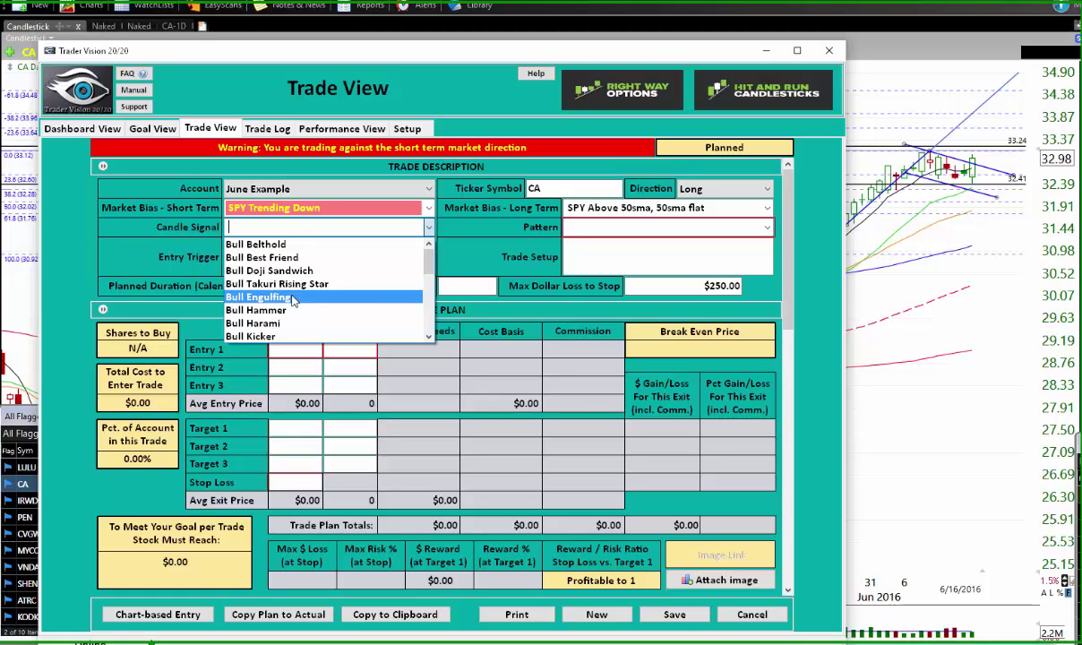
pyautogui.scroll(-4, 289, 309)
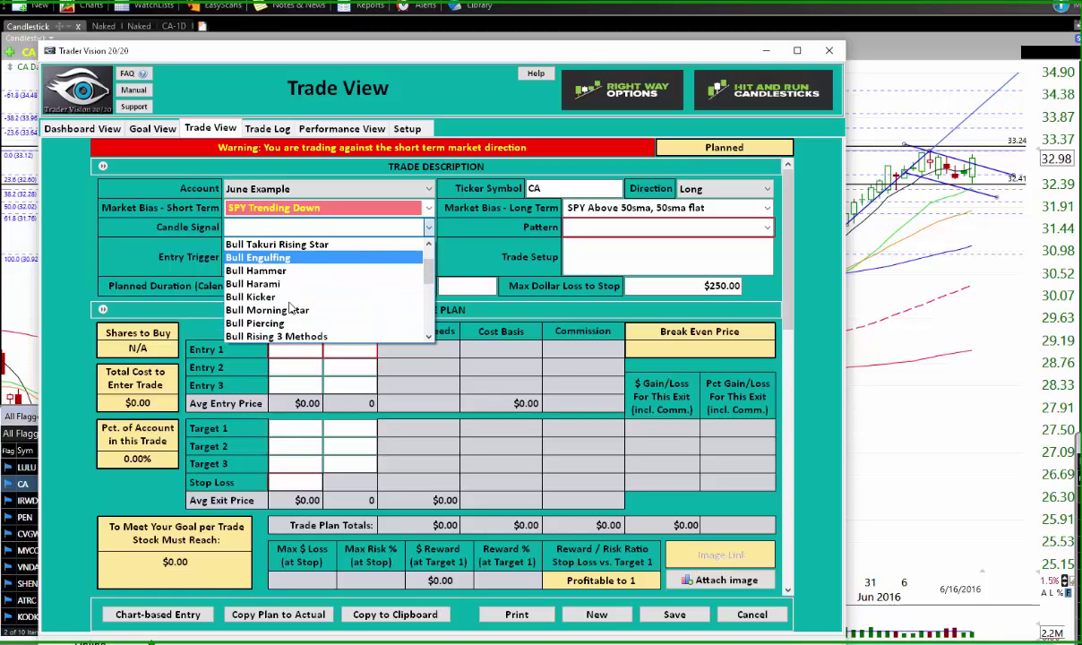
pyautogui.scroll(-2, 289, 309)
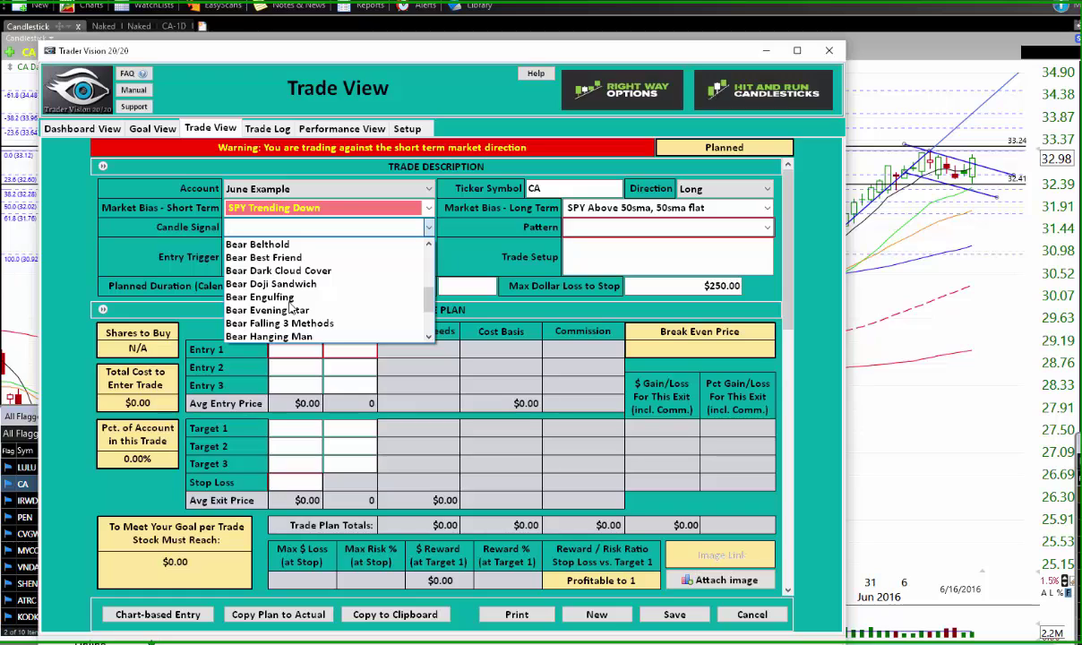
pyautogui.scroll(-2, 289, 308)
pyautogui.scroll(-1, 290, 308)
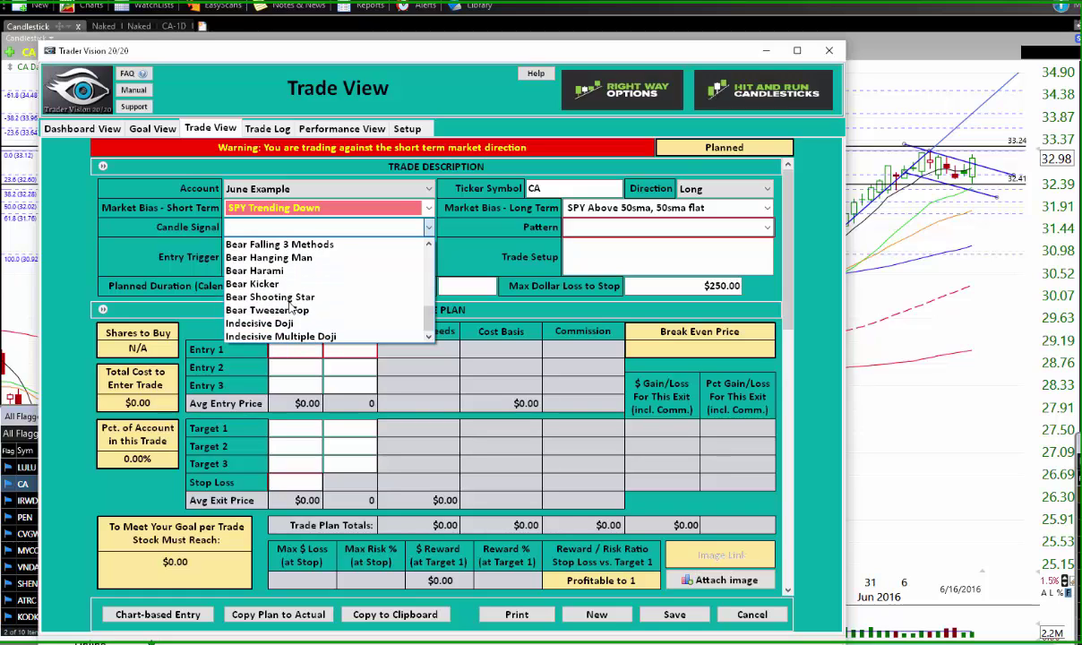
pyautogui.scroll(4, 289, 308)
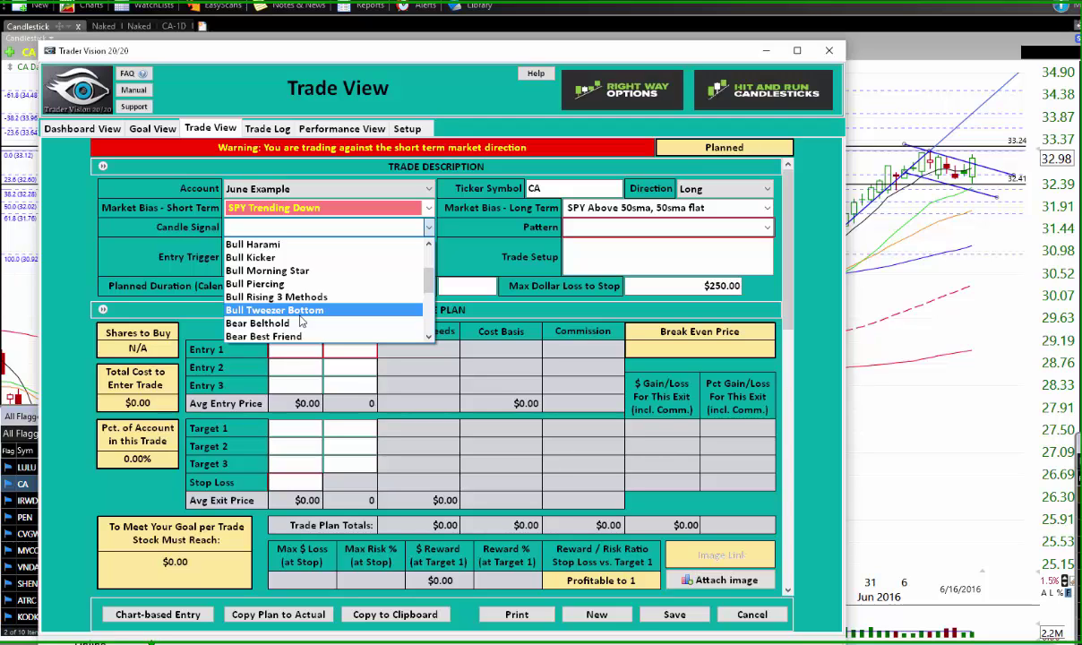
pyautogui.scroll(2, 301, 321)
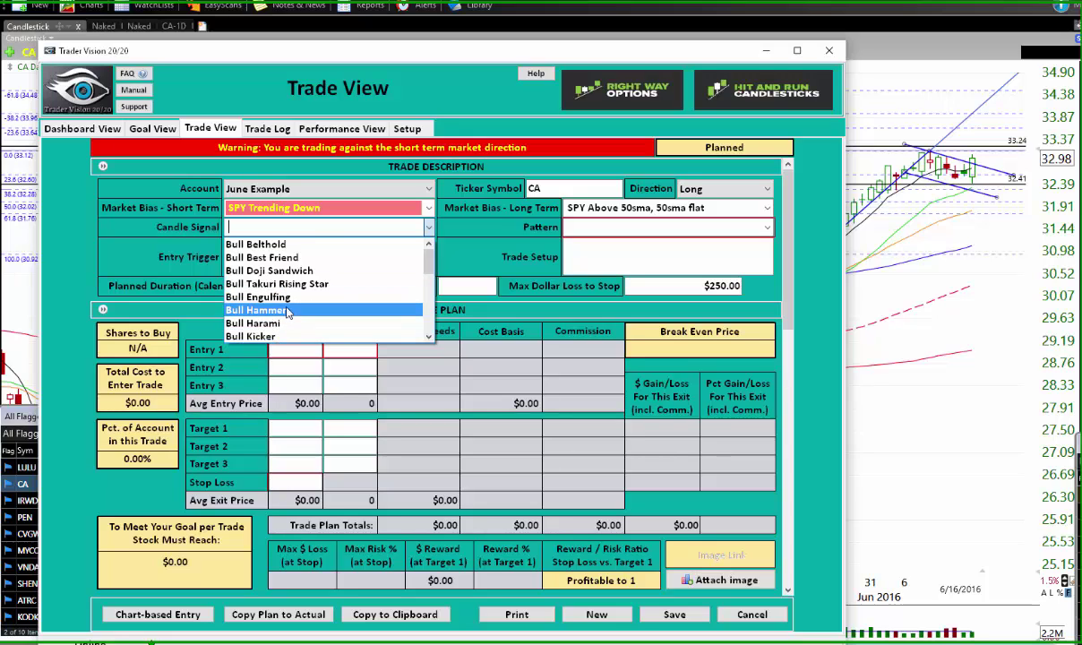
pyautogui.click(284, 304)
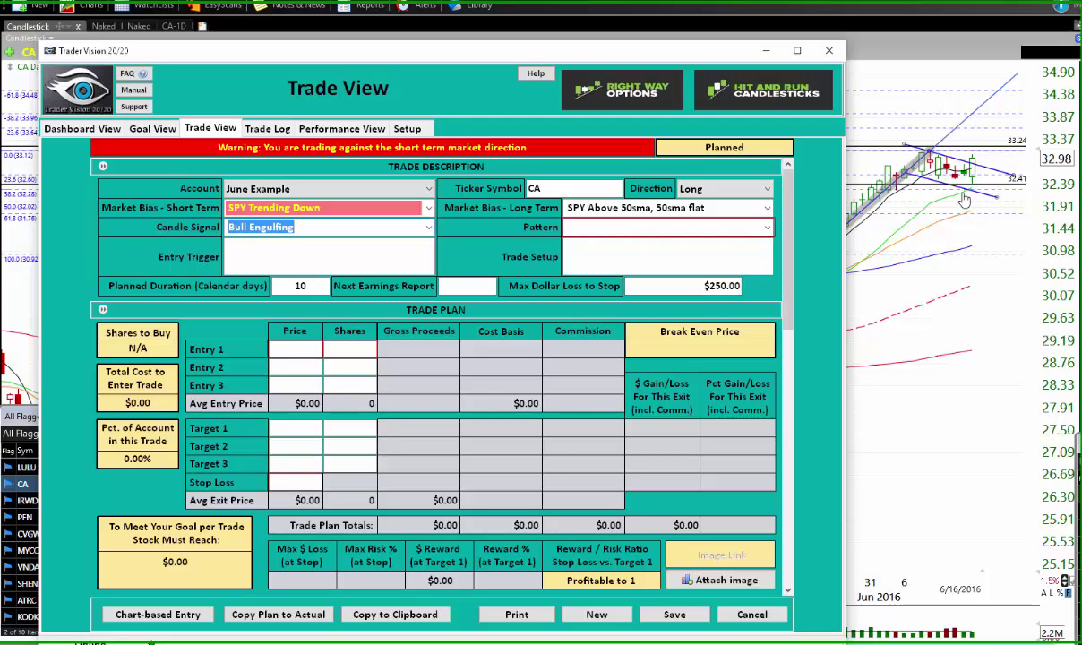
pyautogui.click(764, 230)
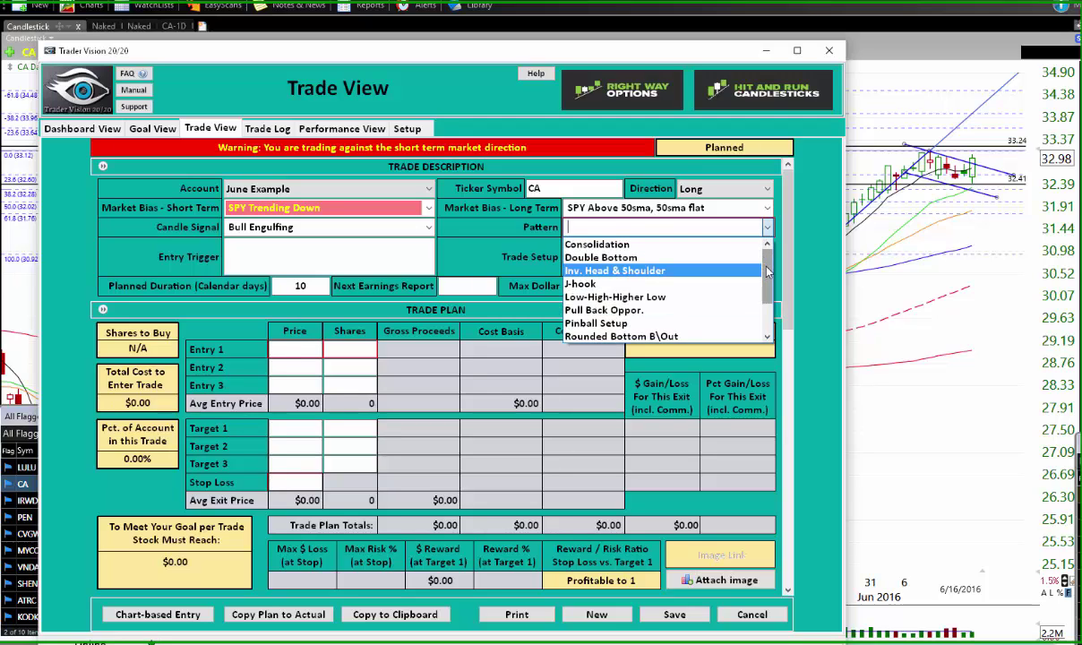
pyautogui.click(684, 312)
# Move the Trade View window down to uncover the CA chart and examine its longer price history around the 33.24 line
pyautogui.click(336, 259)
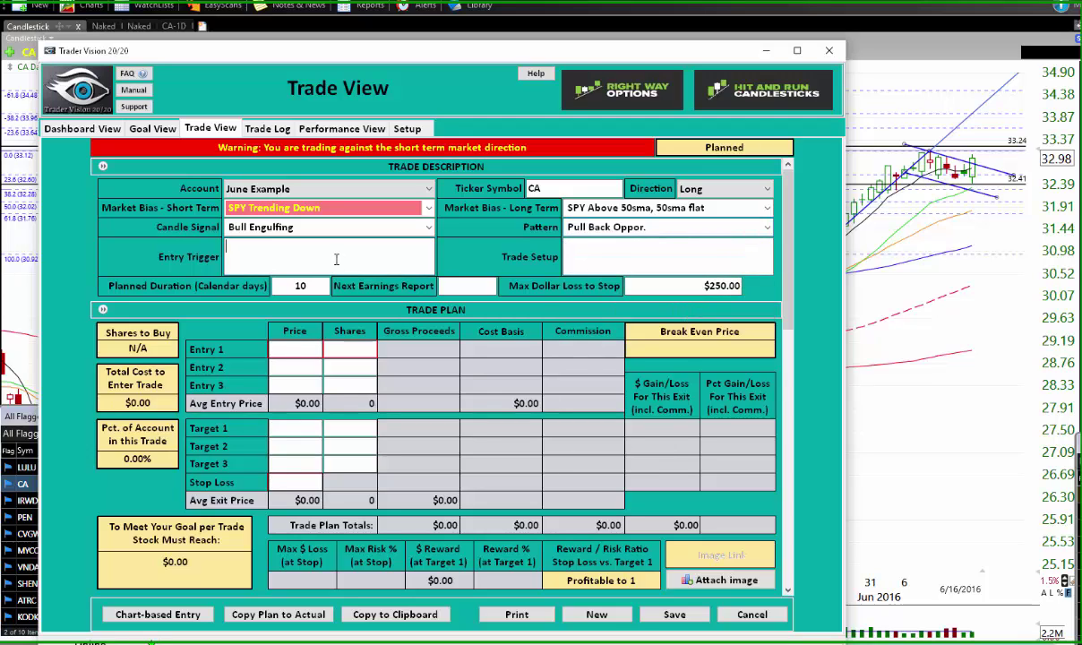
pyautogui.moveTo(703, 61); pyautogui.dragTo(653, 210)
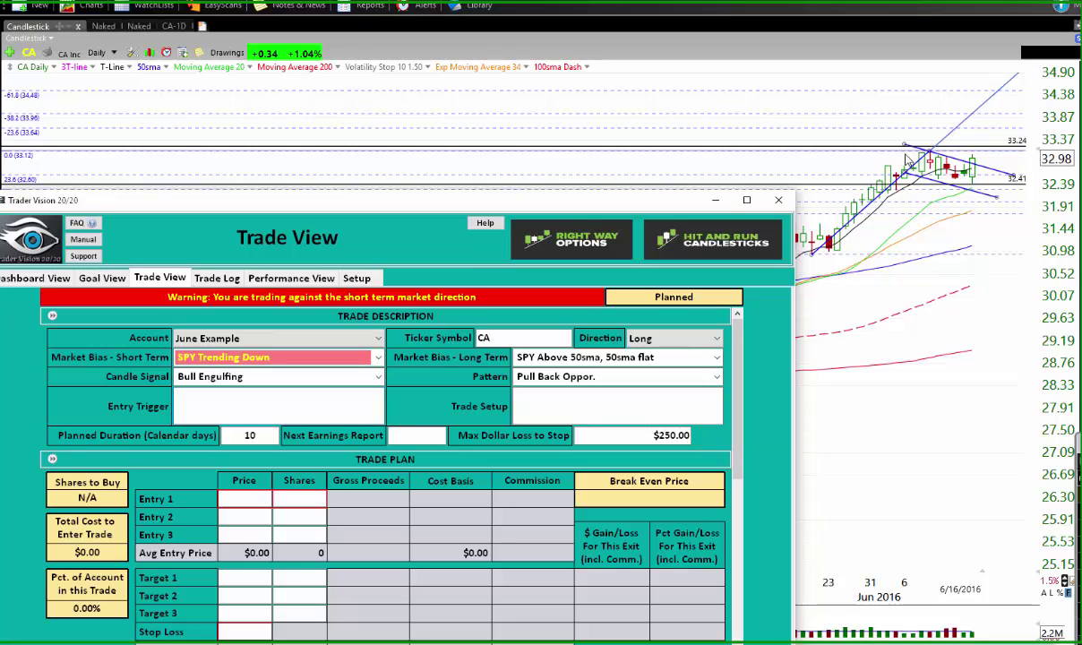
pyautogui.scroll(-2, 907, 159)
pyautogui.scroll(-4, 907, 159)
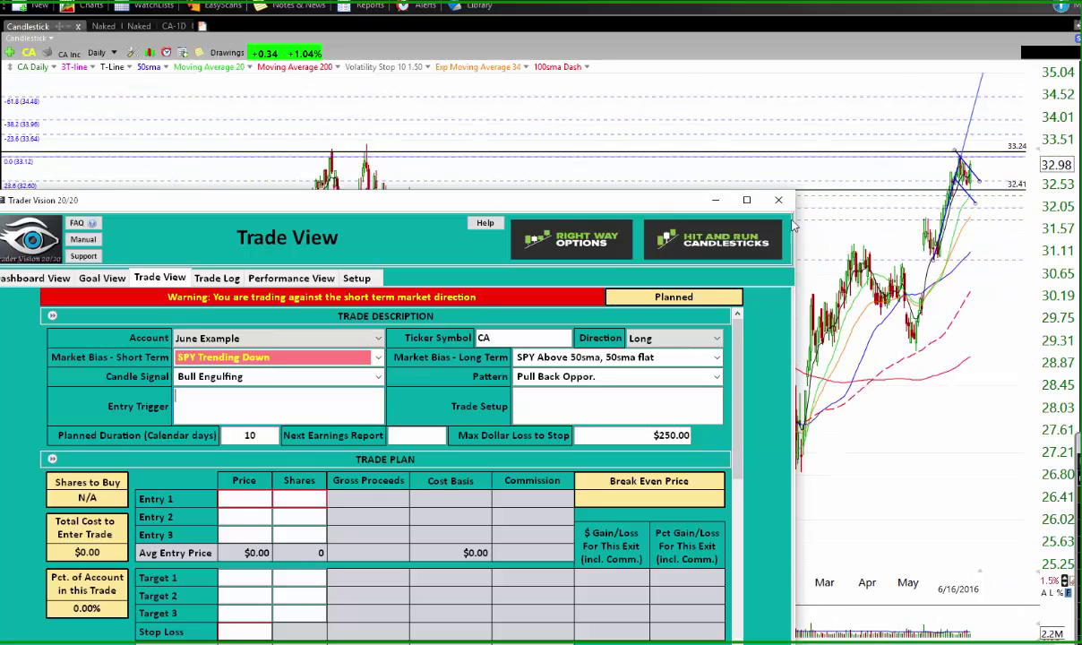
# Move the Trade View window back up and set the CA plan's Entry 1 price to 33.15 and stop loss to 32.41
pyautogui.scroll(2, 914, 181)
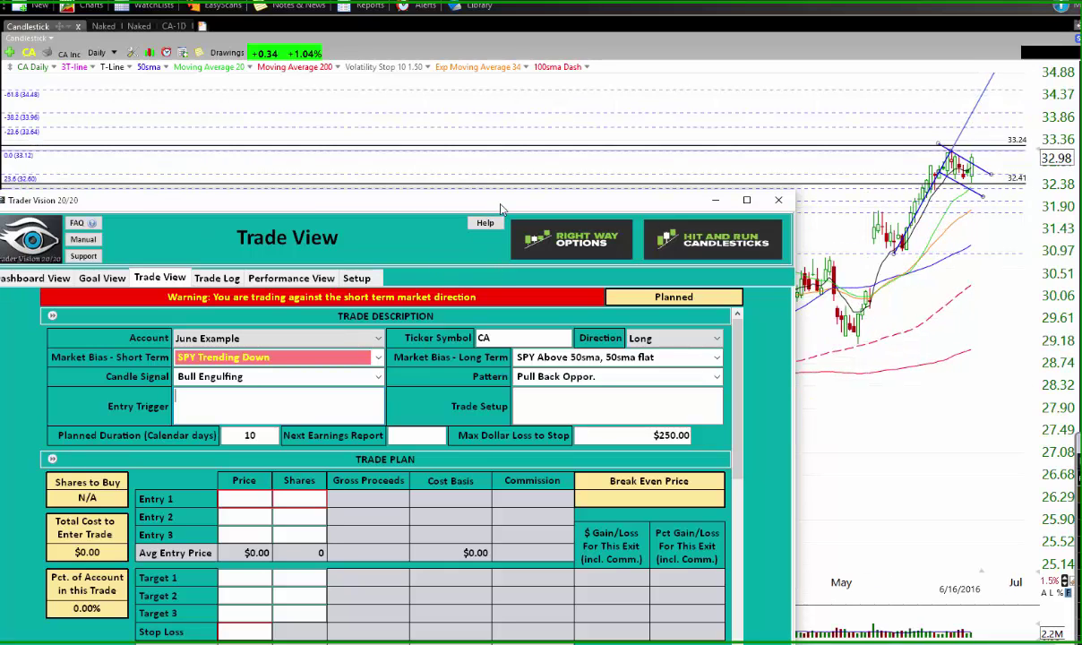
pyautogui.moveTo(502, 209); pyautogui.dragTo(563, 154)
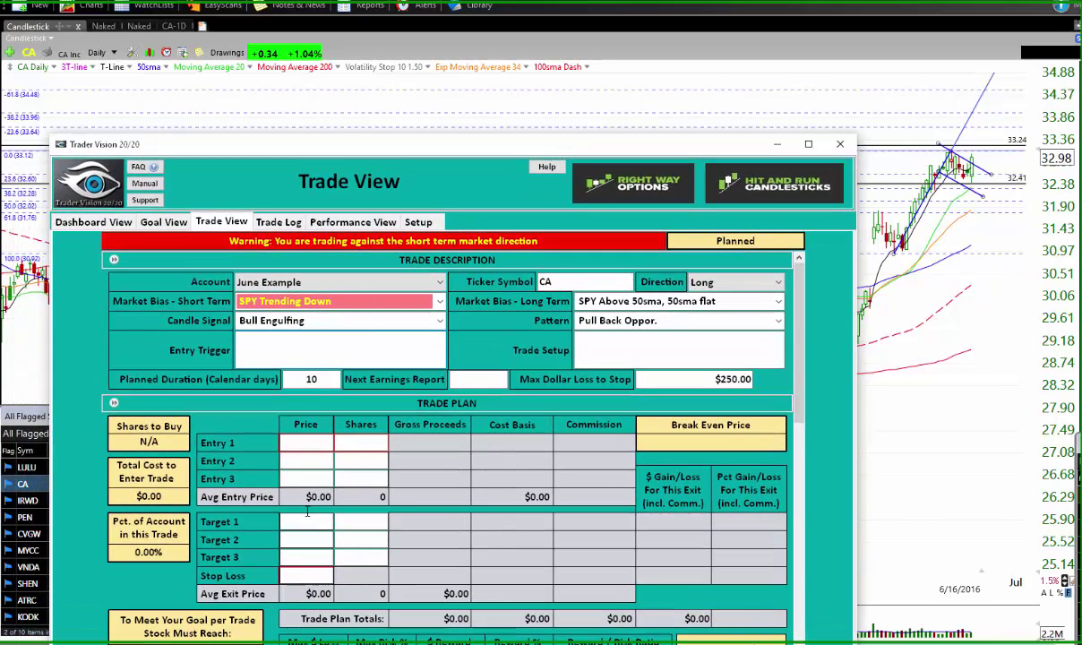
pyautogui.click(305, 443)
pyautogui.write('33')
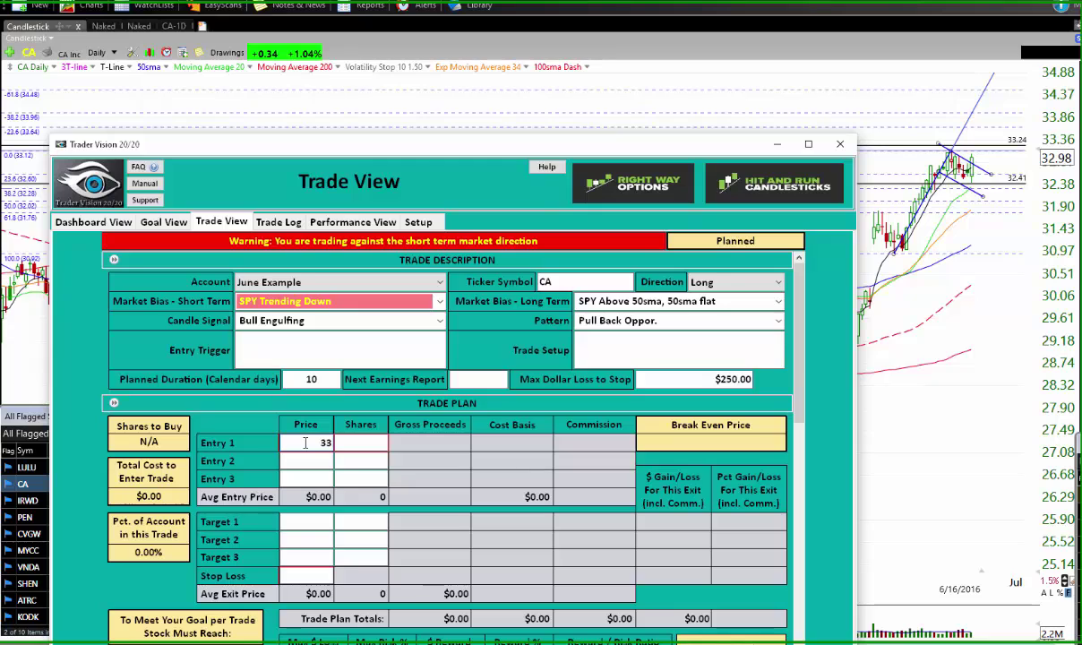
pyautogui.write('.15')
pyautogui.click(307, 575)
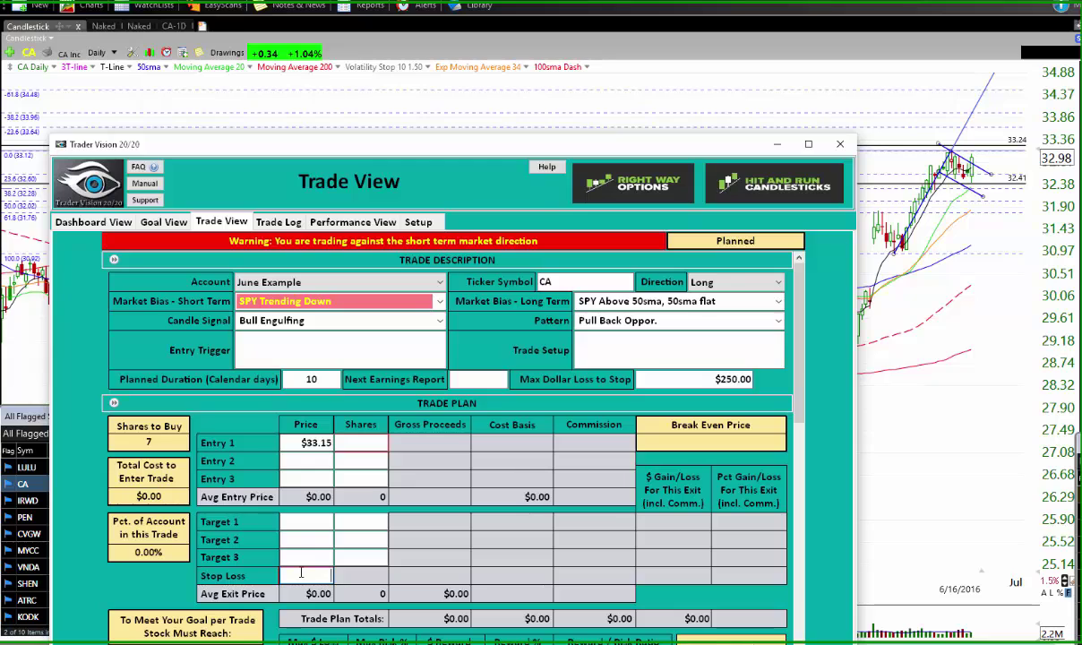
pyautogui.write('1')
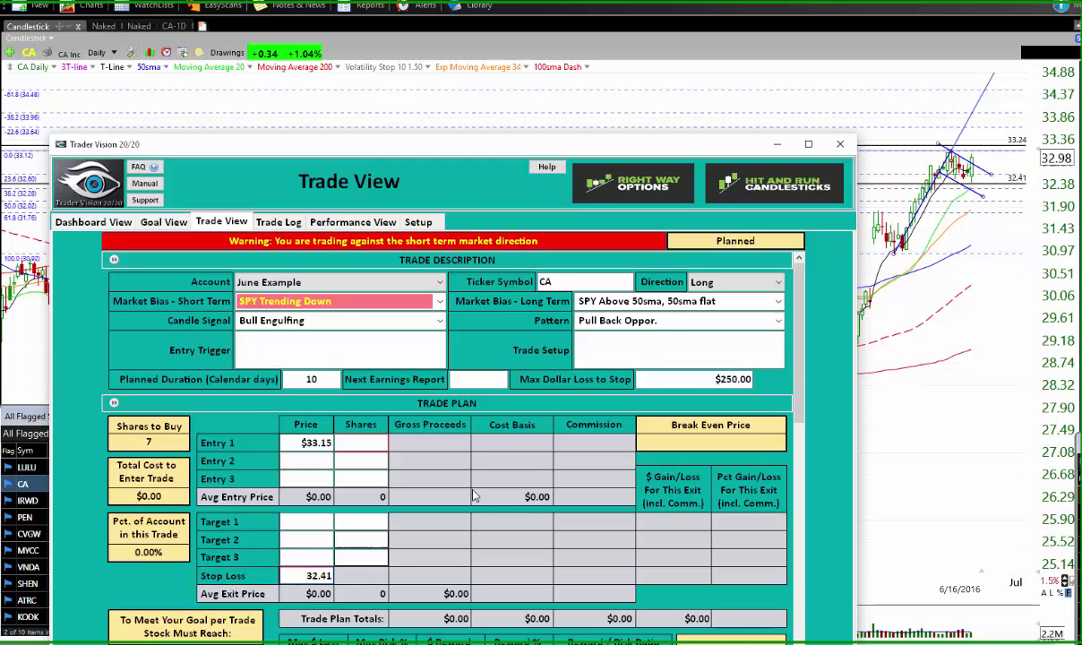
# Set the CA plan's Target 1 price to 33.60 and enter 24.48 as the Target 2 price
pyautogui.click(315, 521)
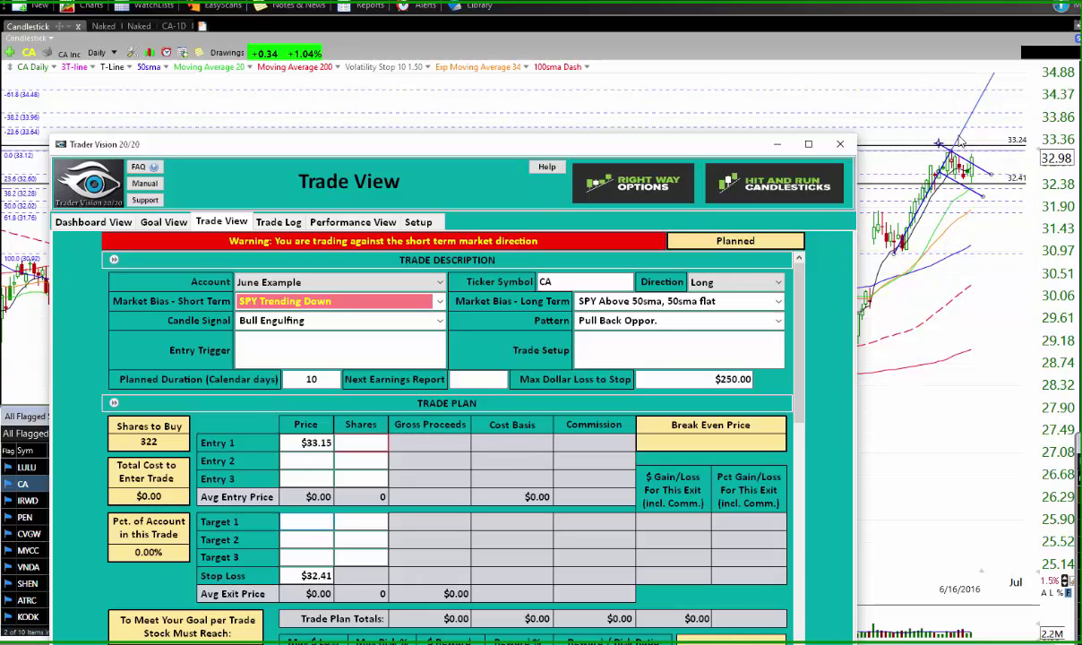
pyautogui.moveTo(960, 146)
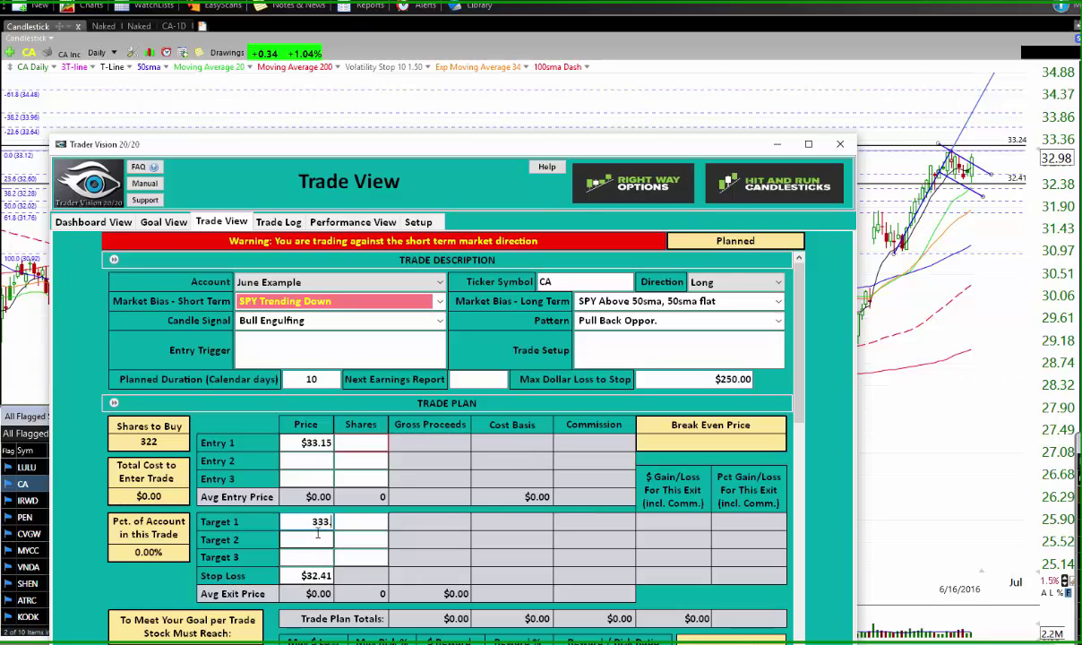
pyautogui.write('6')
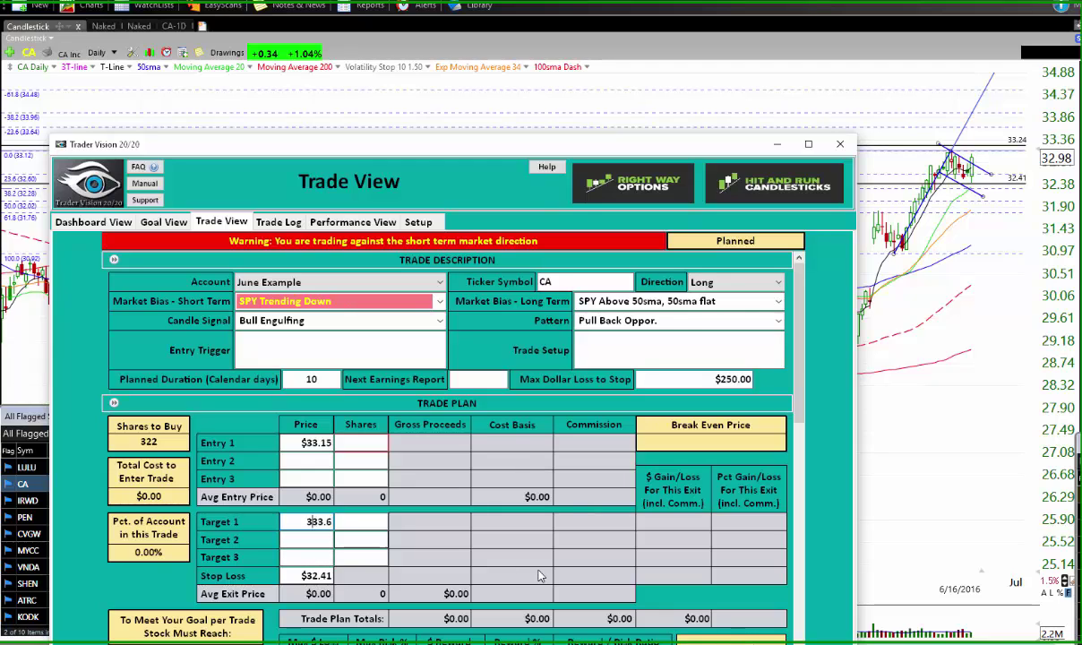
pyautogui.press('Tab')
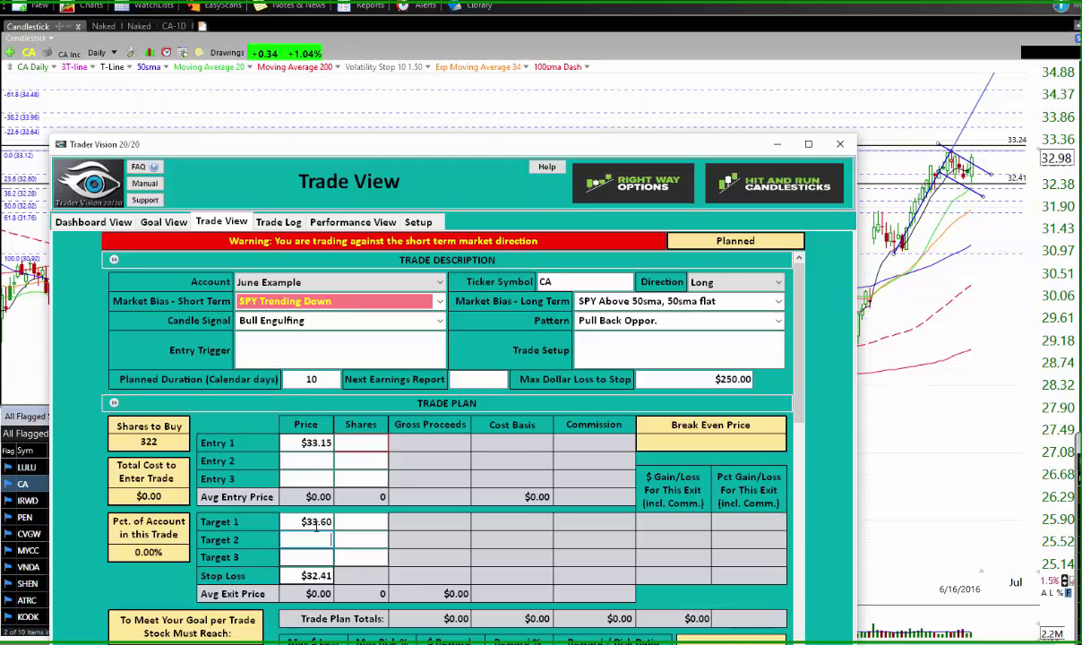
pyautogui.write('24.48')
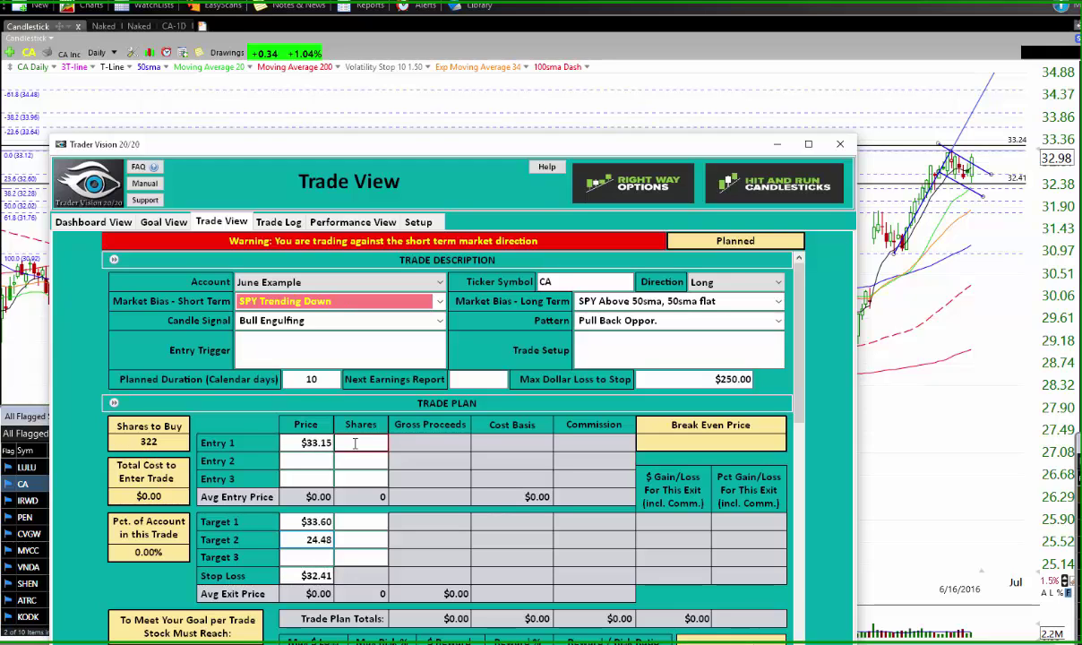
# Try Entry 1 share quantities of 300 and 100 in the CA trade plan
pyautogui.click(334, 520)
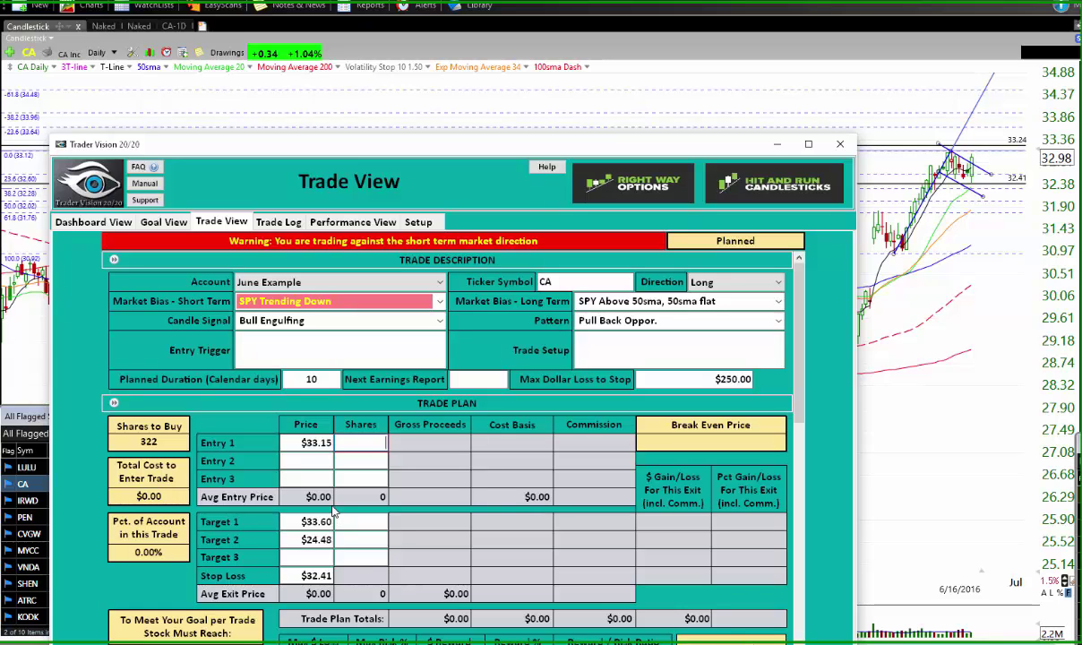
pyautogui.write('300')
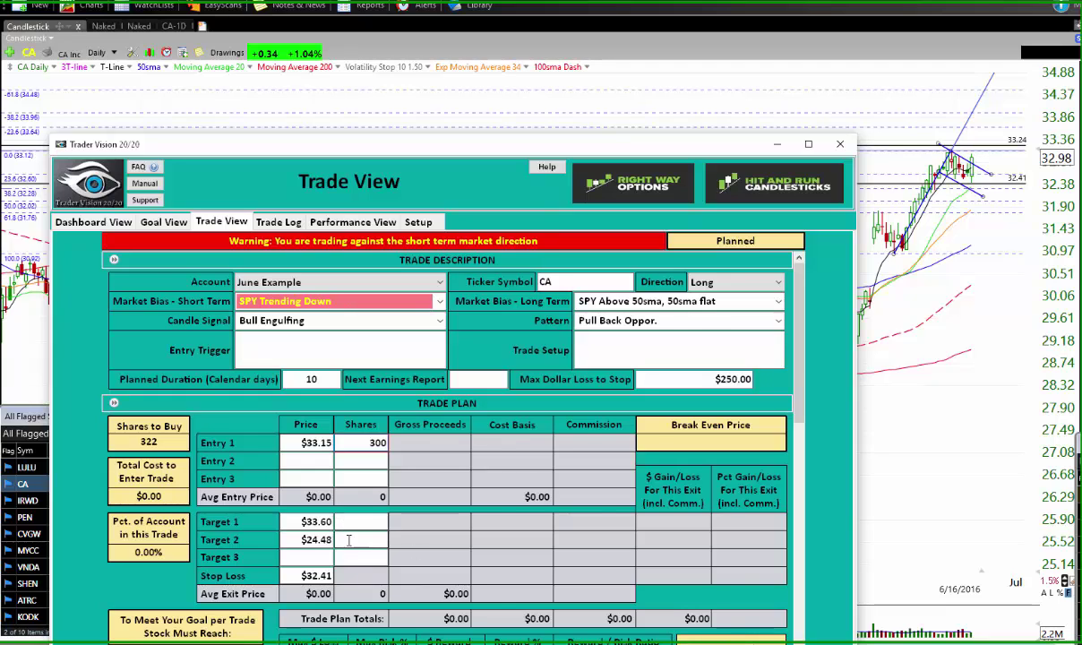
pyautogui.click(358, 522)
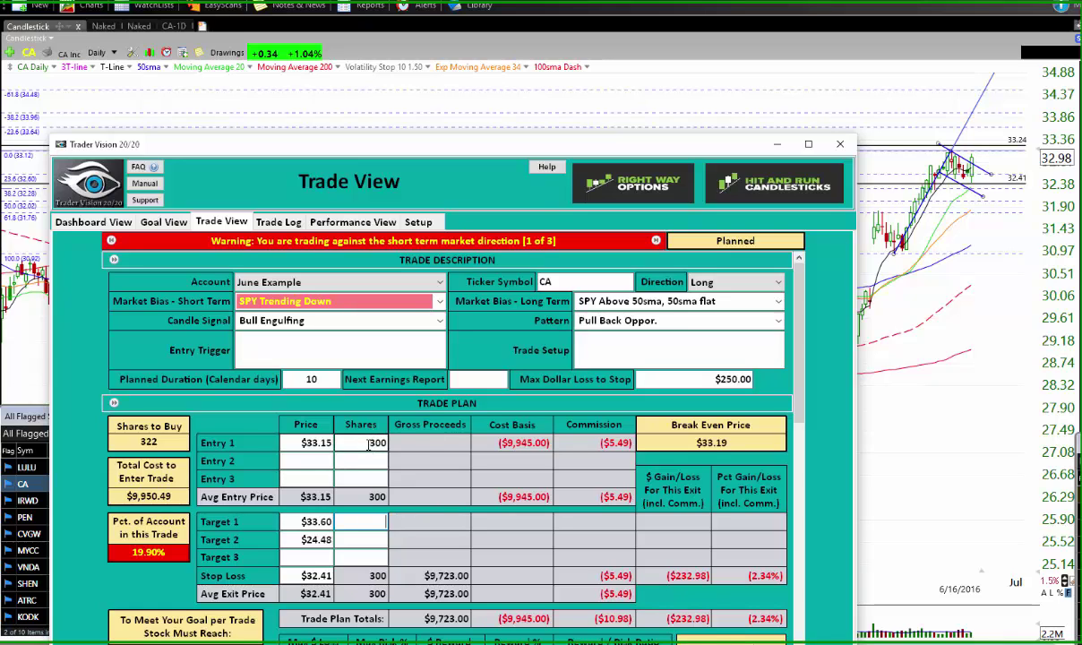
pyautogui.moveTo(370, 442); pyautogui.dragTo(383, 453)
pyautogui.write('1')
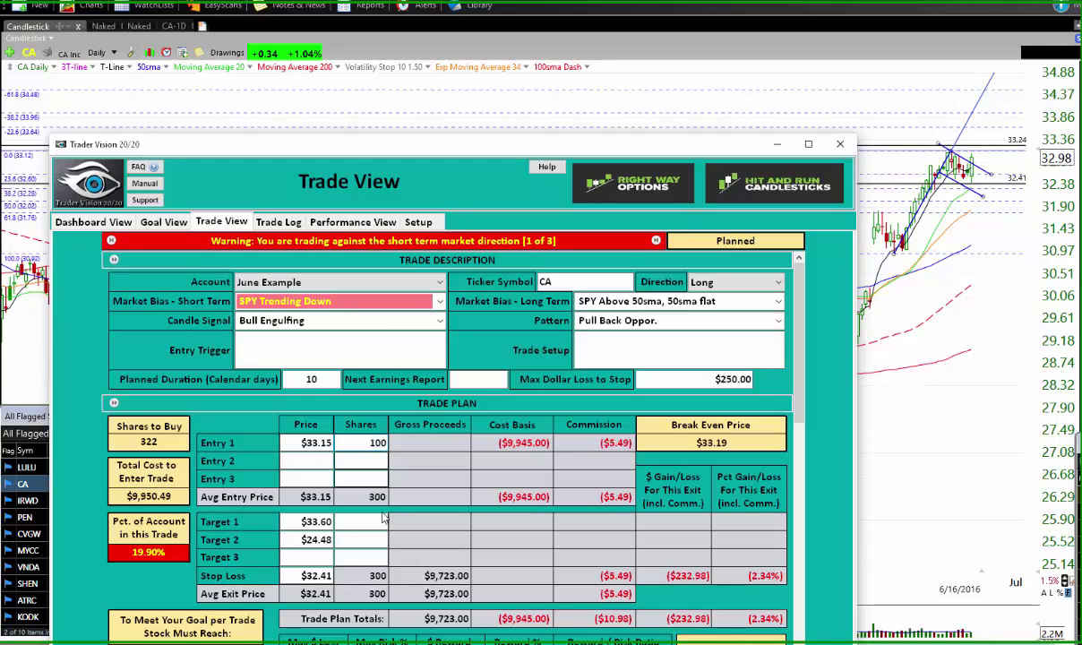
pyautogui.click(366, 522)
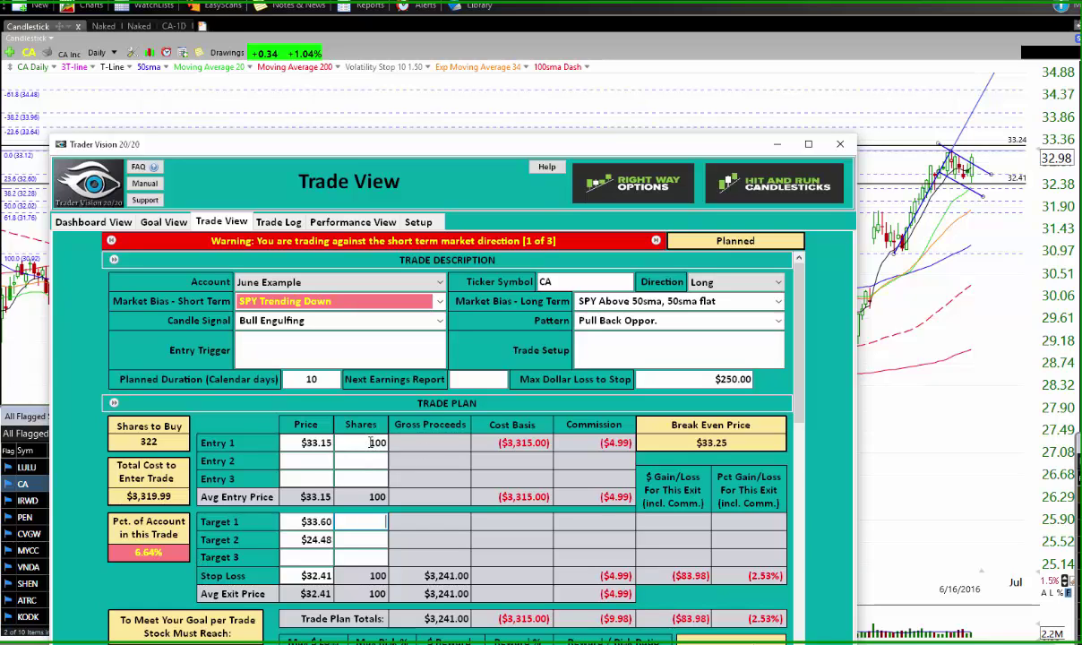
# Set the CA plan's Entry 1 quantity to 50 shares and Target 1 to 25 shares
pyautogui.moveTo(370, 442); pyautogui.dragTo(382, 443)
pyautogui.write('50')
pyautogui.press('Tab')
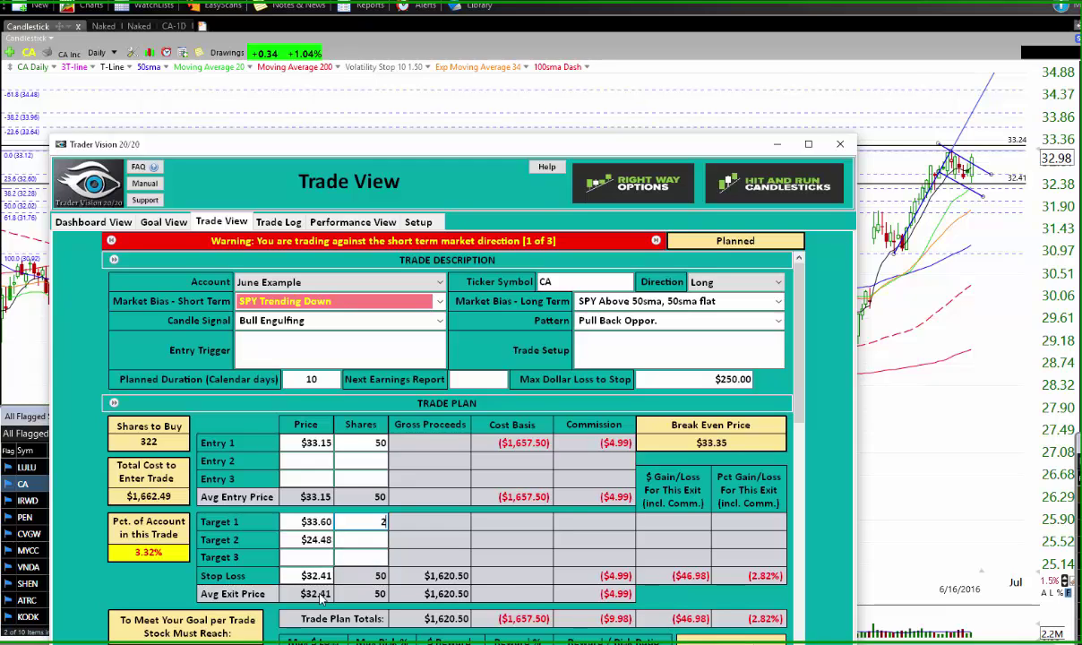
pyautogui.write('25')
# Correct the Target 2 price to 34.48 and set its quantity to 25 shares
pyautogui.click(362, 541)
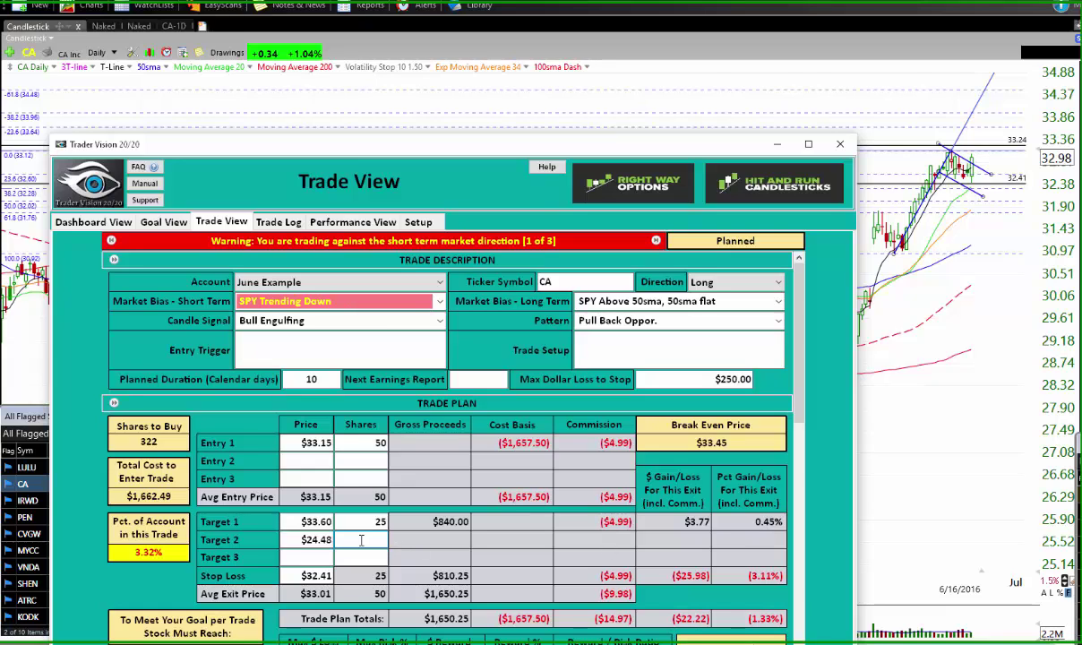
pyautogui.click(308, 540)
pyautogui.press('Tab')
pyautogui.write('25')
pyautogui.press('Tab')
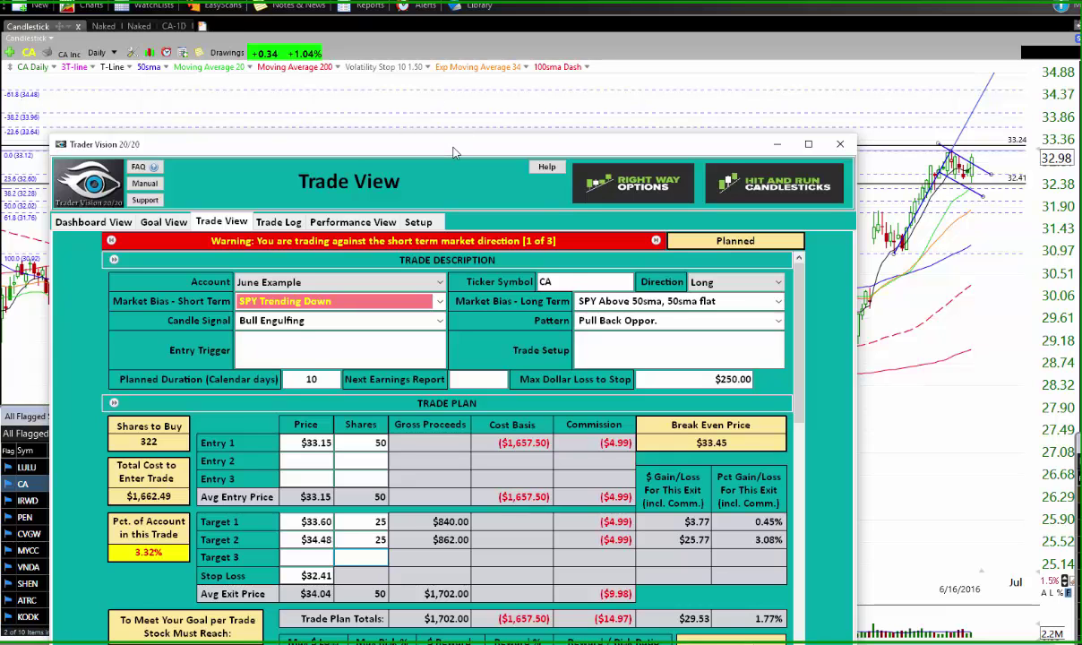
# Move the Trade View window up to show the whole plan and read through each of the trade's warnings
pyautogui.moveTo(454, 153); pyautogui.dragTo(455, 70)
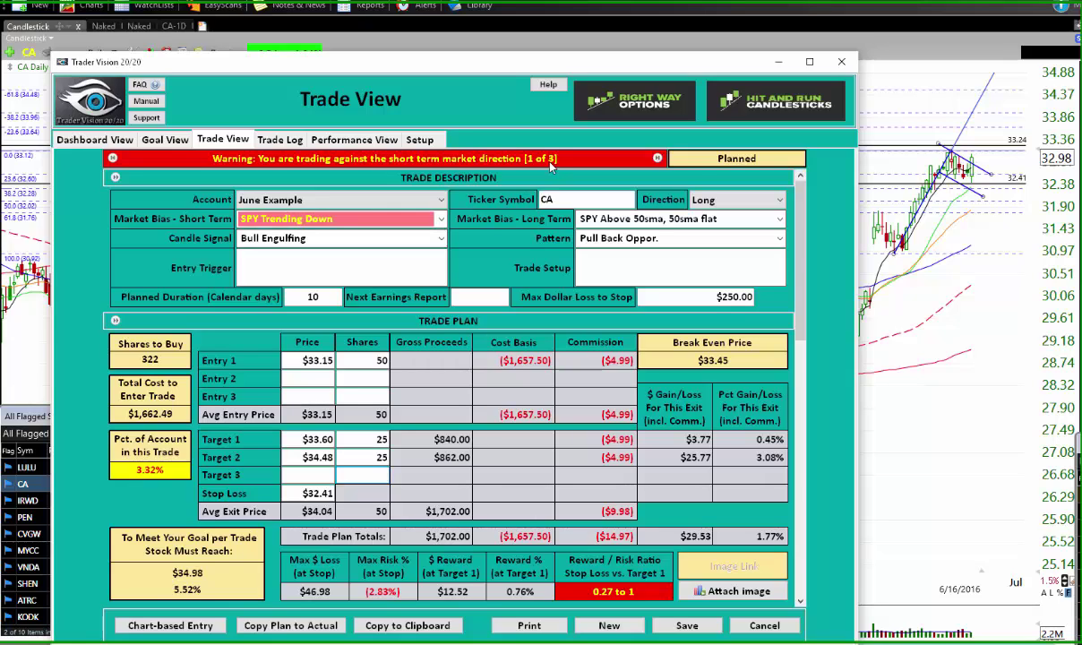
pyautogui.click(659, 159)
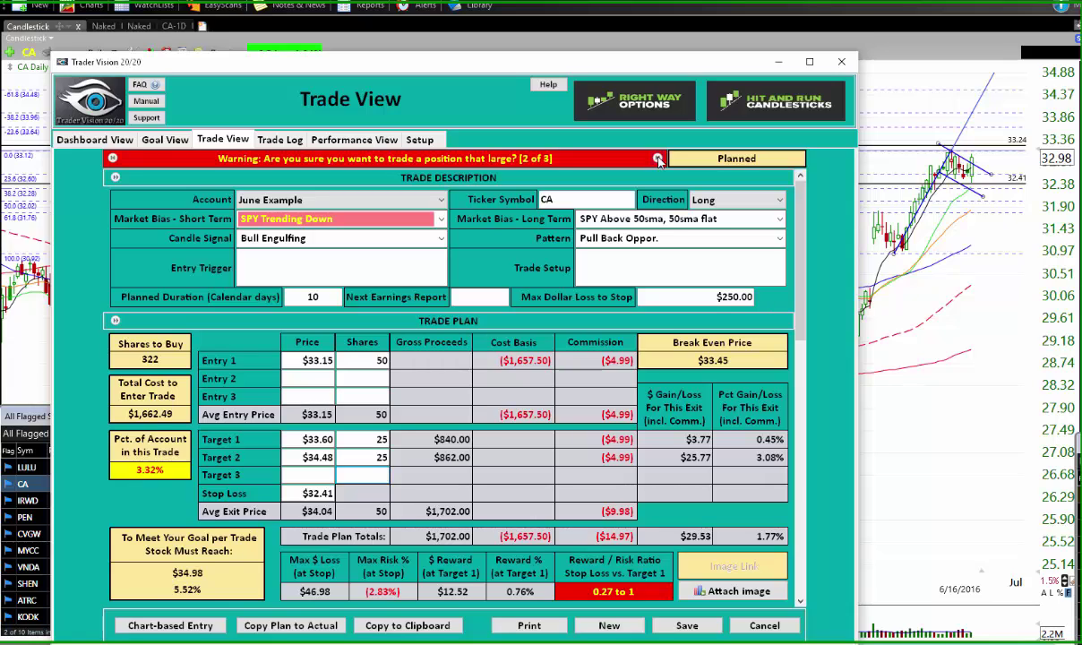
pyautogui.click(659, 159)
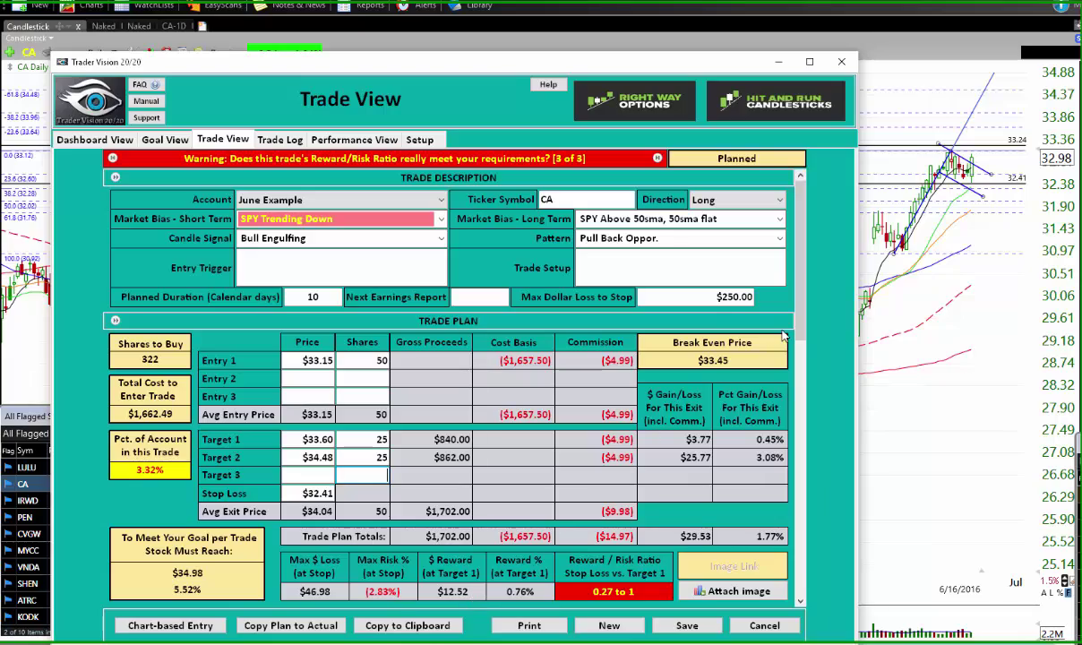
# Bring the CA chart forward, compress its price scale and examine the price history and Fibonacci extensions above the 33.24 line
pyautogui.moveTo(632, 61); pyautogui.dragTo(616, 166)
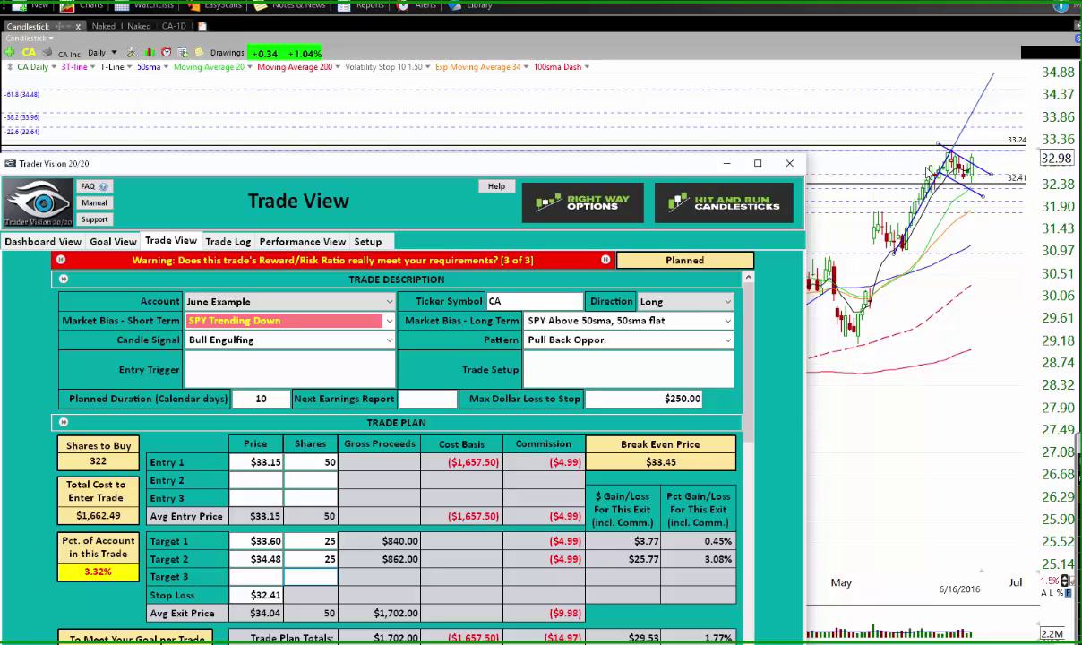
pyautogui.click(928, 167)
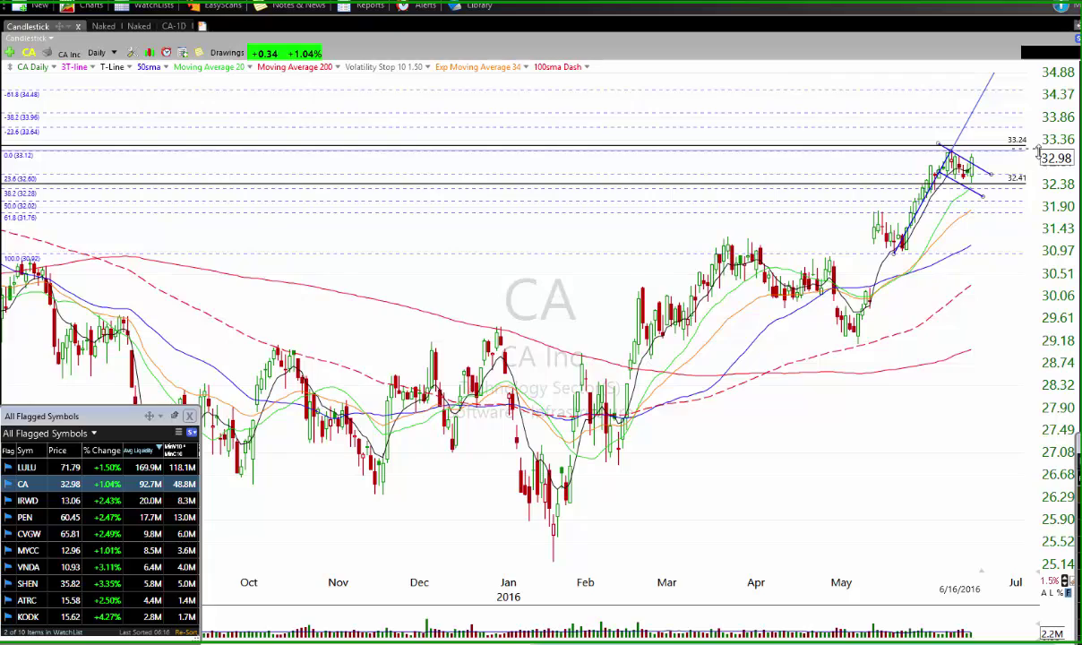
pyautogui.moveTo(1039, 152); pyautogui.dragTo(1040, 192)
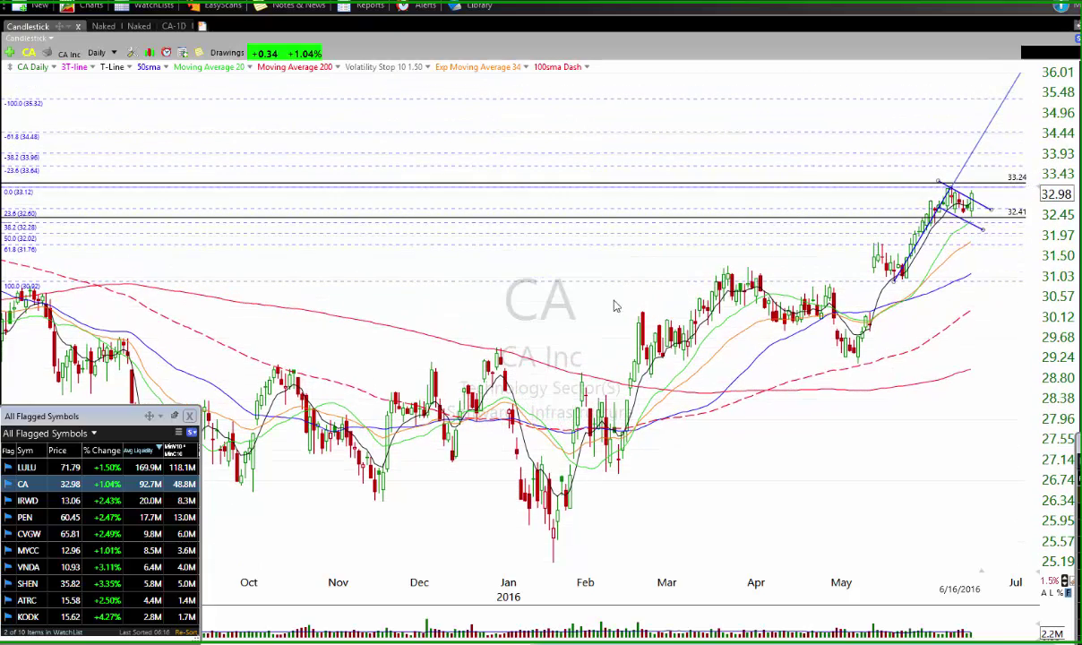
pyautogui.scroll(-5, 570, 280)
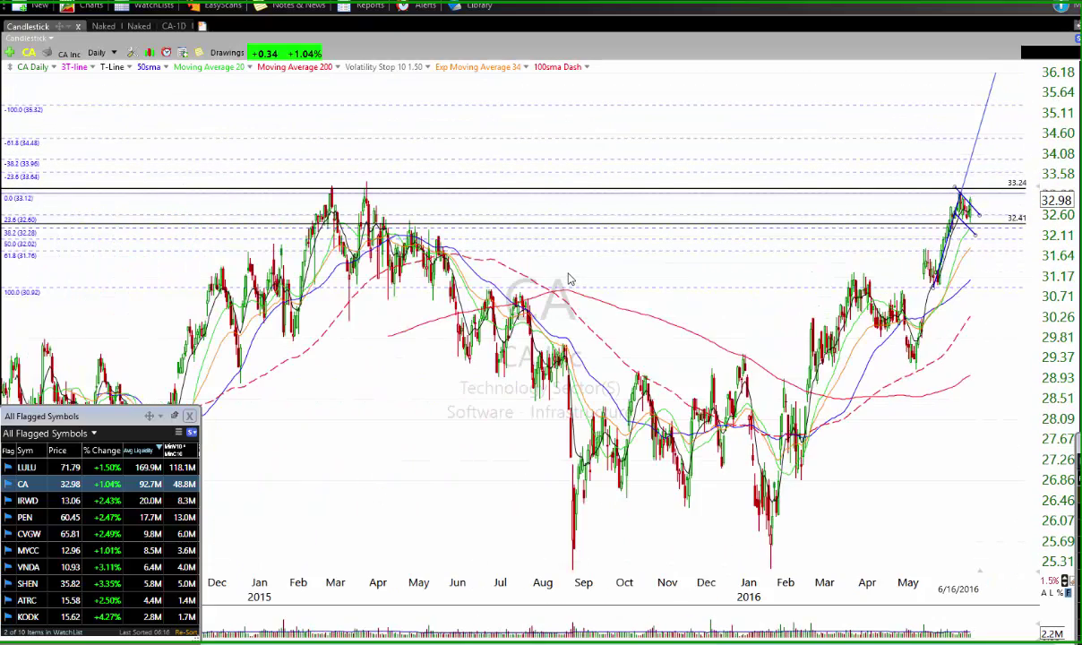
pyautogui.scroll(5, 570, 279)
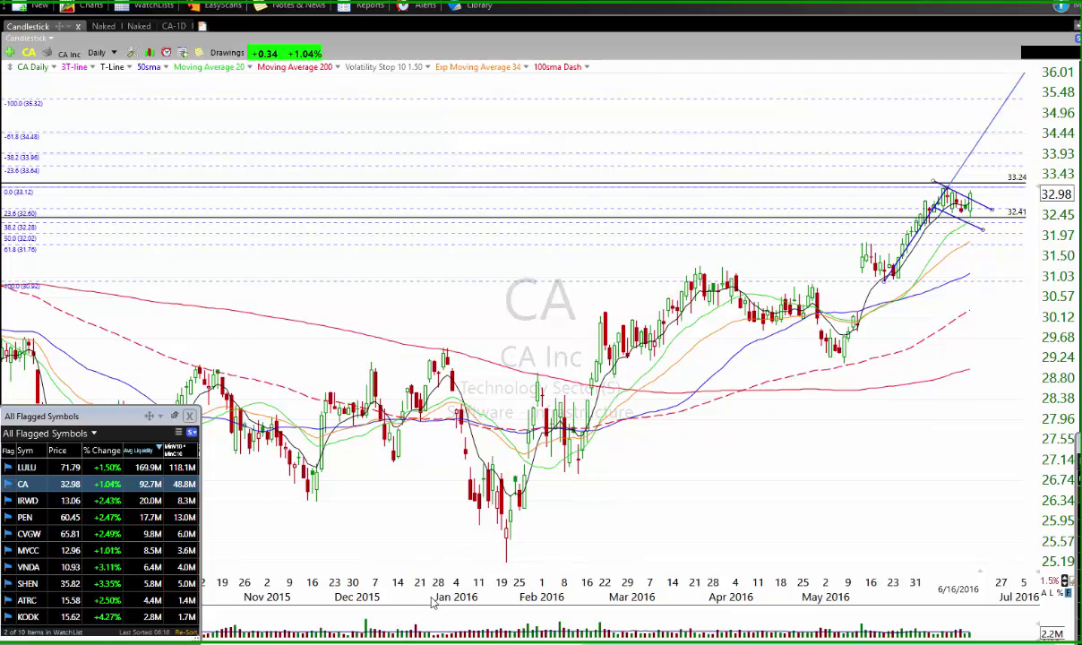
# Switch back to Trader Vision 20/20, save the planned CA trade and start a new blank trade plan
pyautogui.hotkey('alt', 'Tab')
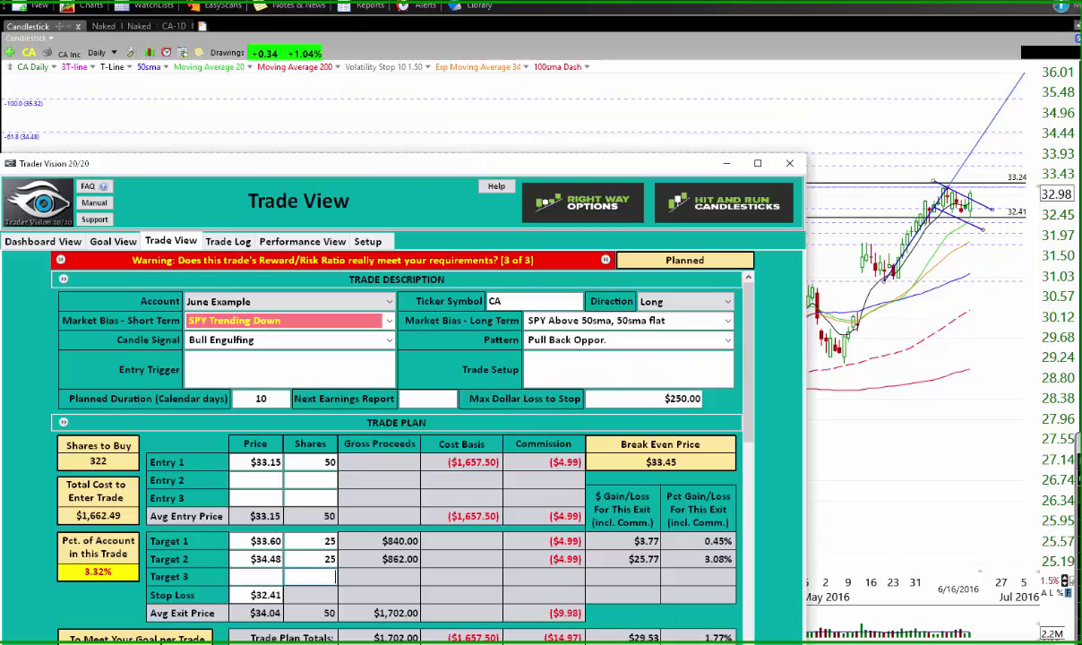
pyautogui.moveTo(570, 169); pyautogui.dragTo(587, 43)
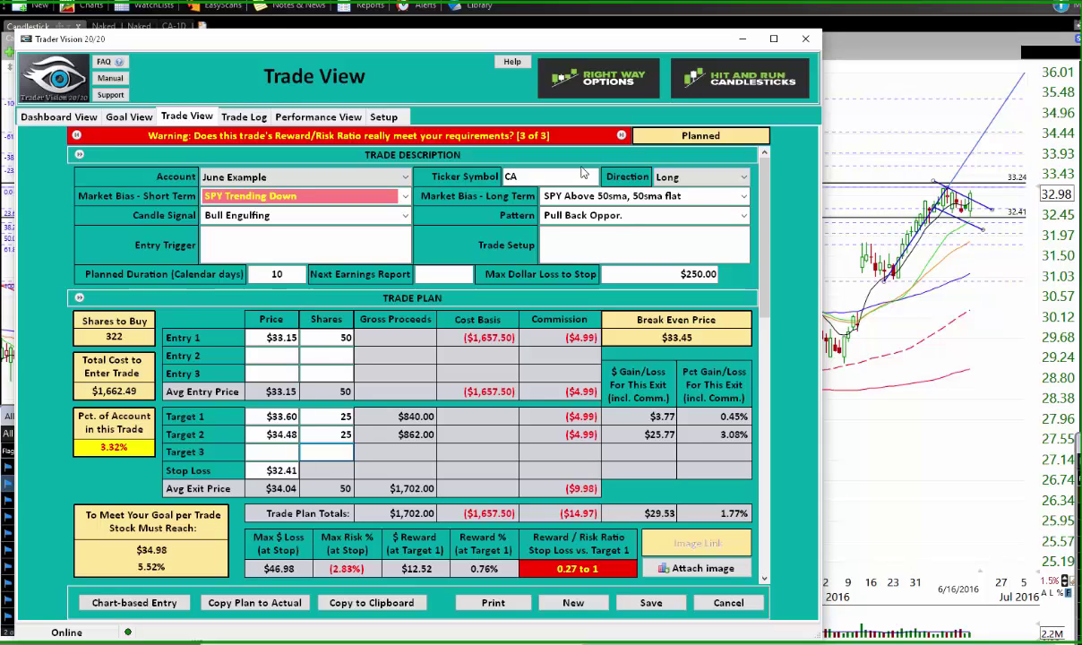
pyautogui.click(654, 604)
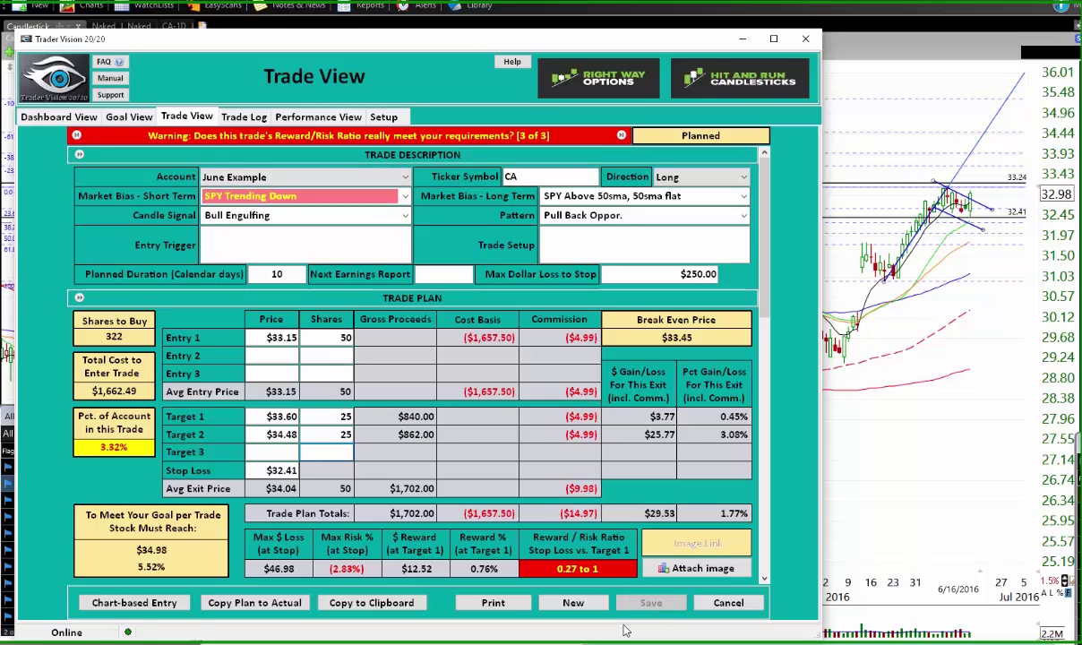
pyautogui.click(570, 609)
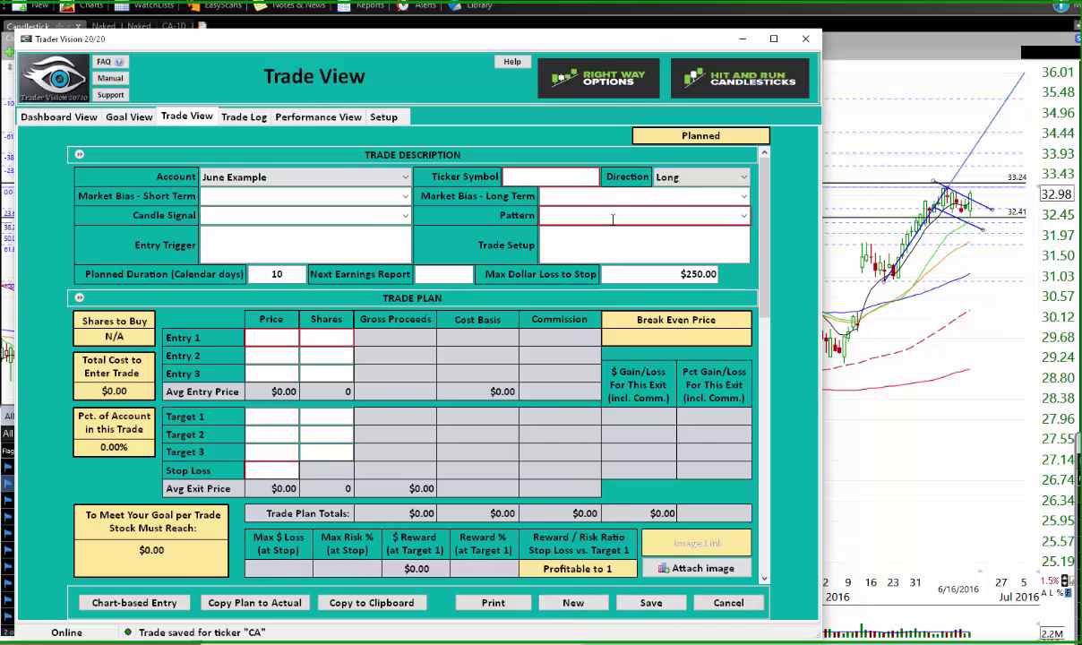
# Move the Trade View window aside to reach the flagged symbols and load the MYCC chart
pyautogui.moveTo(484, 39); pyautogui.dragTo(754, 44)
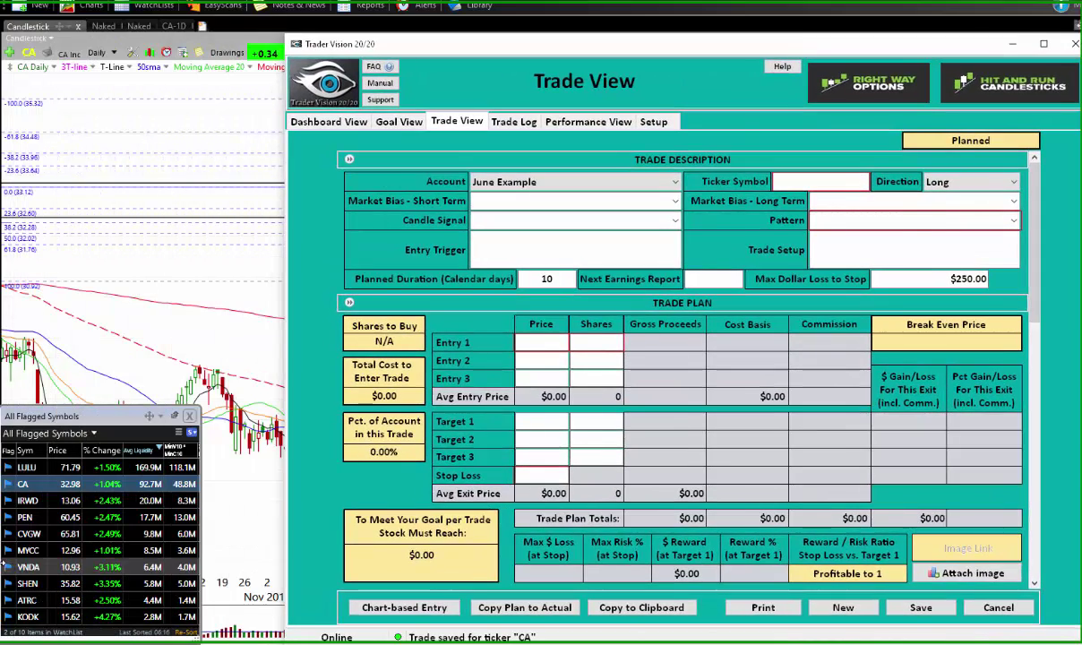
pyautogui.click(29, 550)
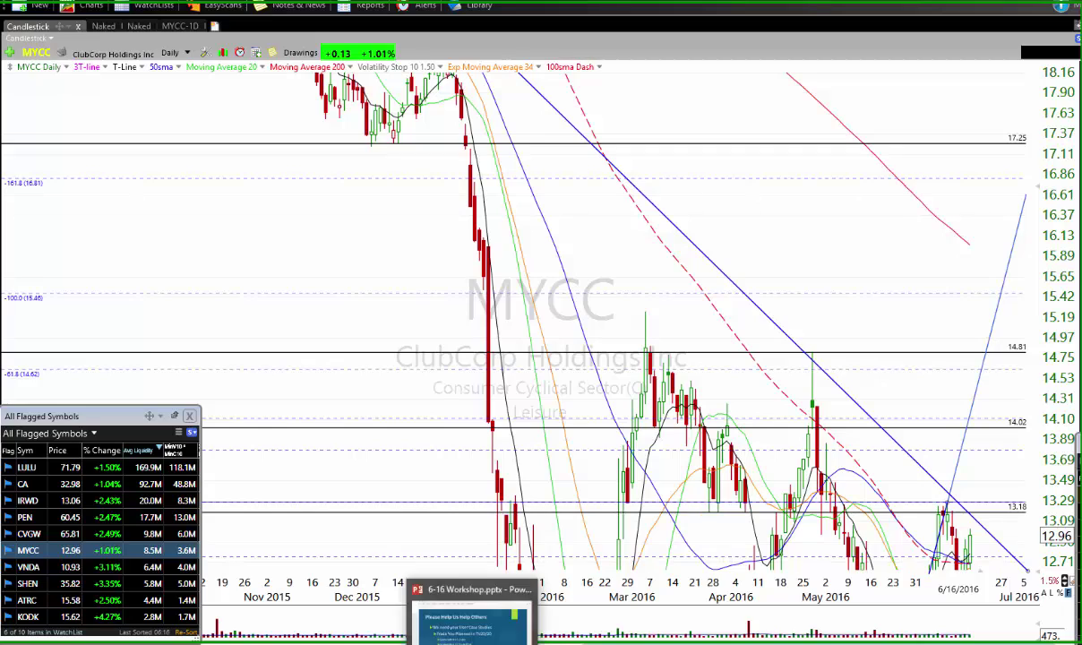
# Return to Trader Vision 20/20, move its window clear of the chart's price scale and open the Trade Log
pyautogui.moveTo(394, 644)
pyautogui.click(394, 617)
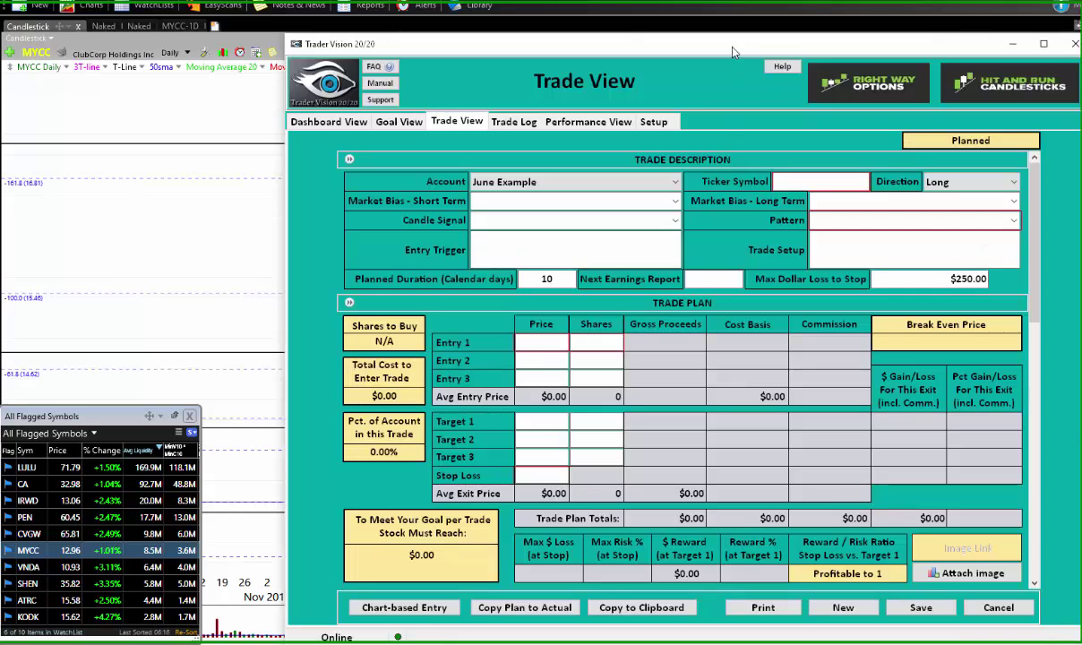
pyautogui.moveTo(691, 44); pyautogui.dragTo(542, 51)
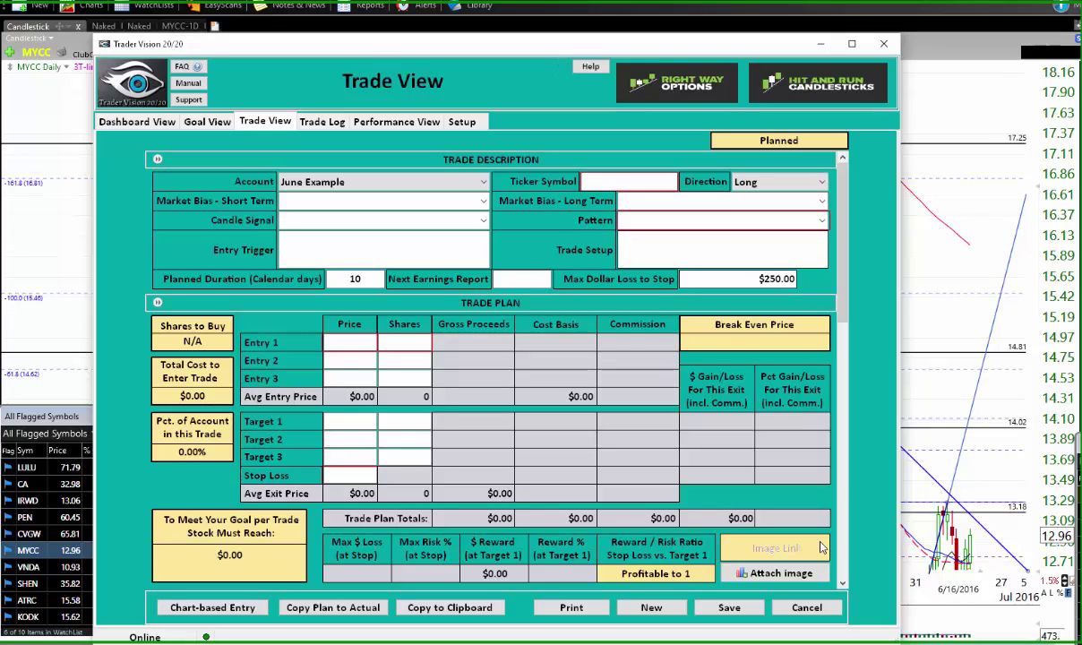
pyautogui.click(322, 122)
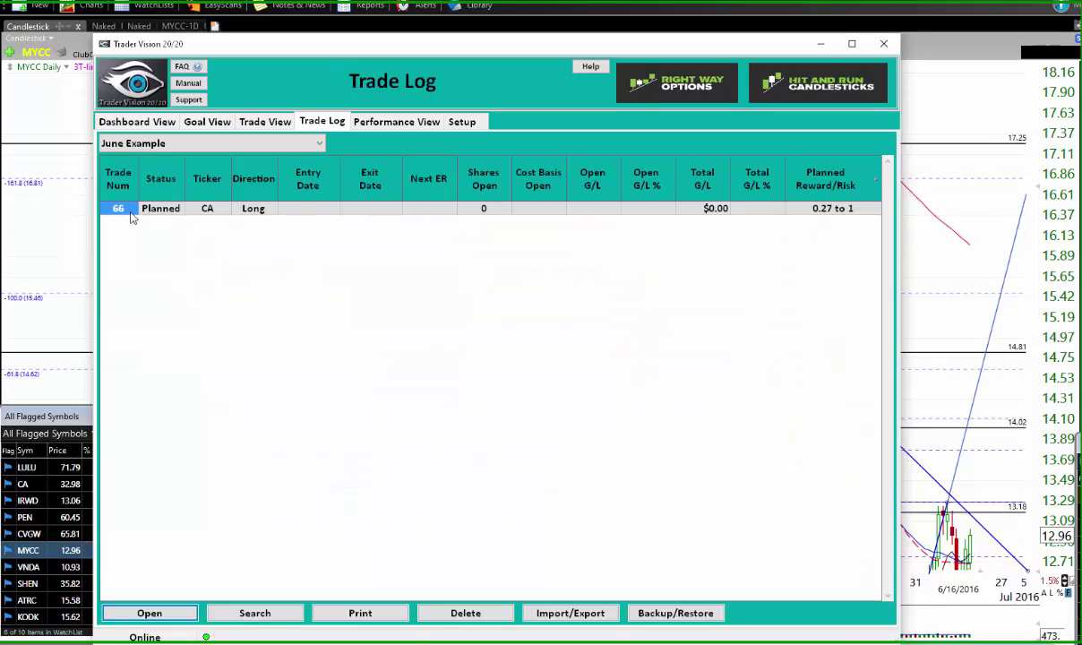
# Open the planned CA trade from the Trade Log and page through its warnings
pyautogui.doubleClick(131, 216)
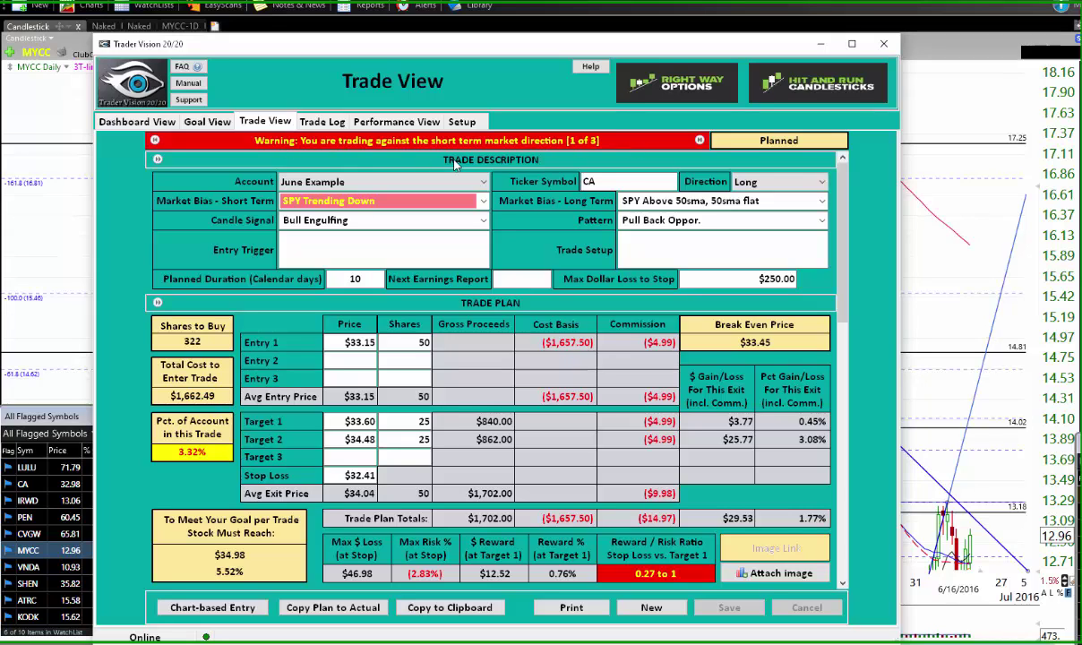
pyautogui.click(700, 140)
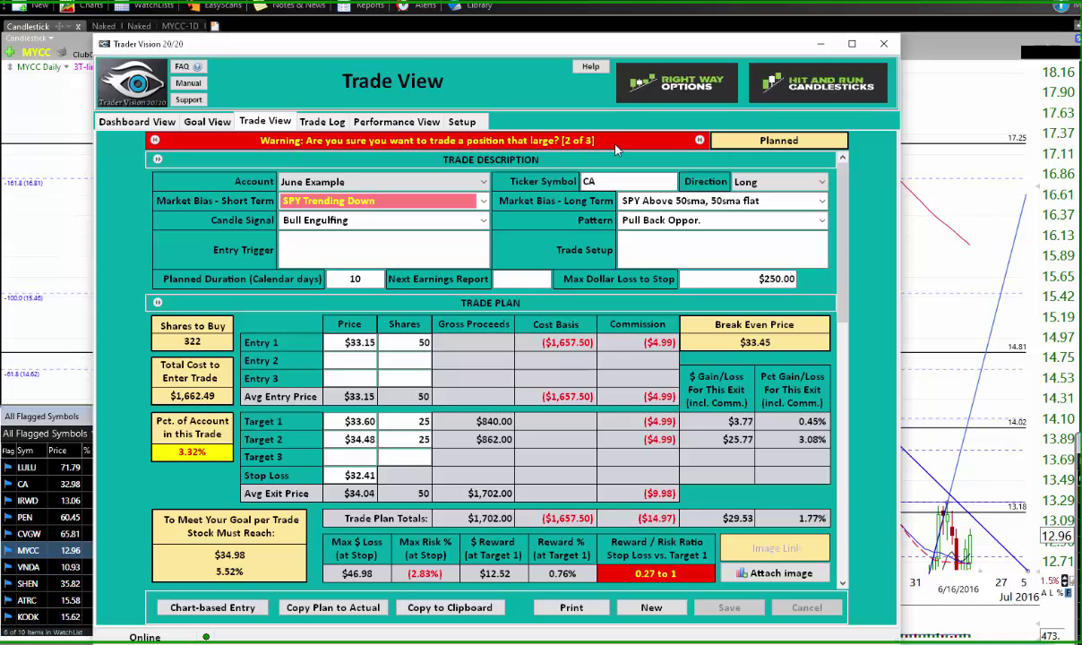
pyautogui.click(700, 141)
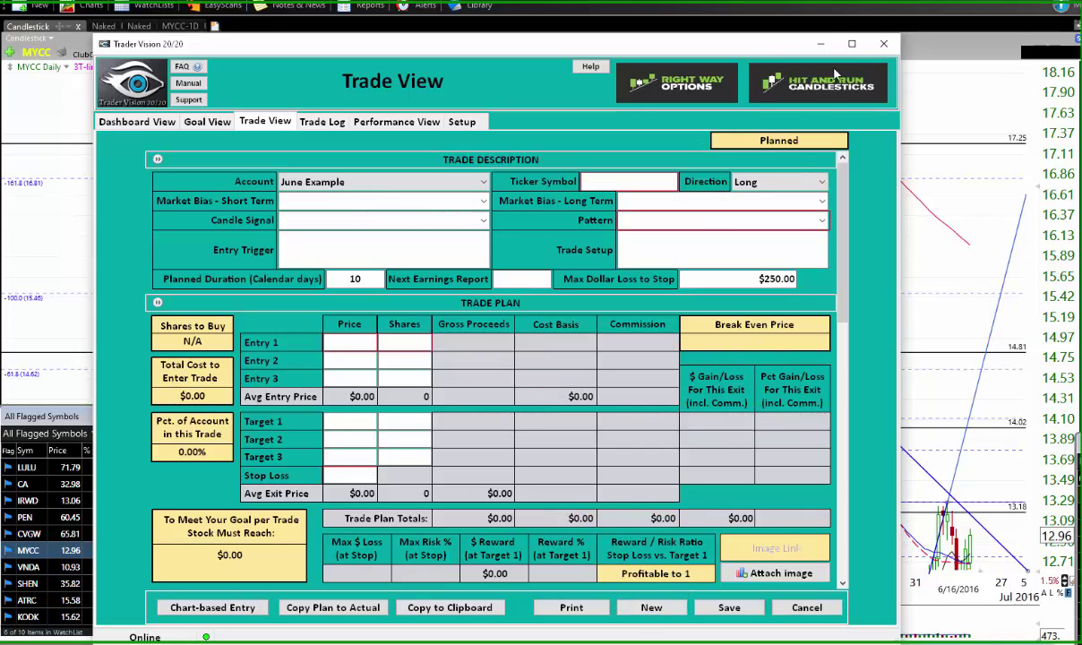
# Move Trader Vision 20/20 off the MYCC chart and examine recent price action between the 11.24 and 14.81 lines, including the 13.18 level
pyautogui.moveTo(733, 50); pyautogui.dragTo(760, 520)
pyautogui.moveTo(773, 578); pyautogui.dragTo(778, 644)
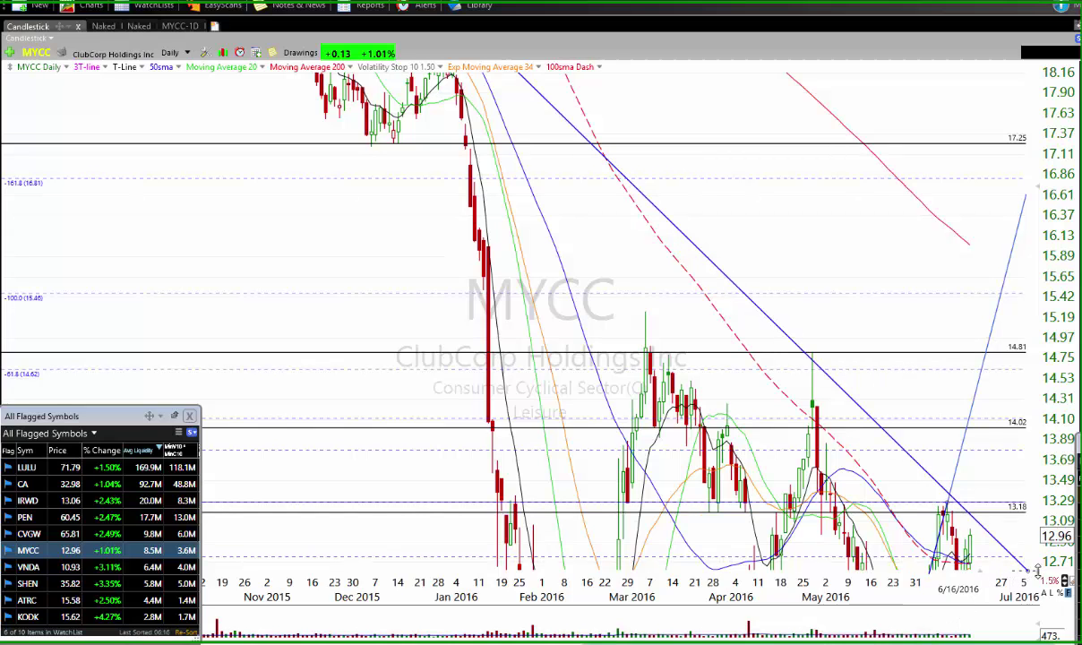
pyautogui.moveTo(1035, 414); pyautogui.dragTo(1035, 352)
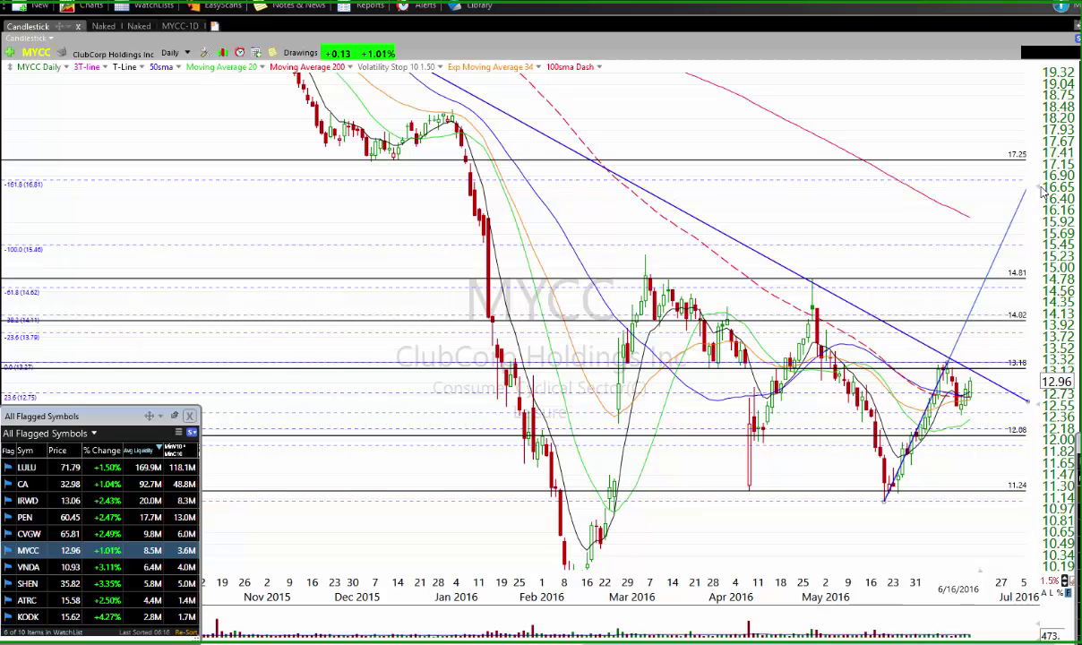
pyautogui.moveTo(1035, 185); pyautogui.dragTo(1035, 118)
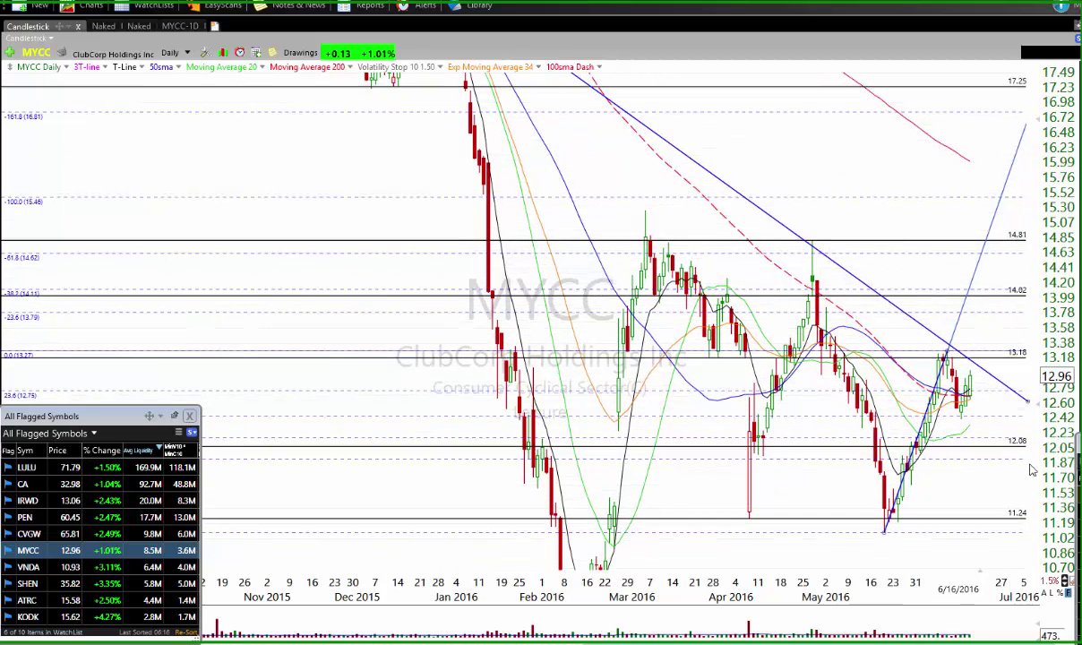
pyautogui.moveTo(1039, 404); pyautogui.dragTo(1038, 433)
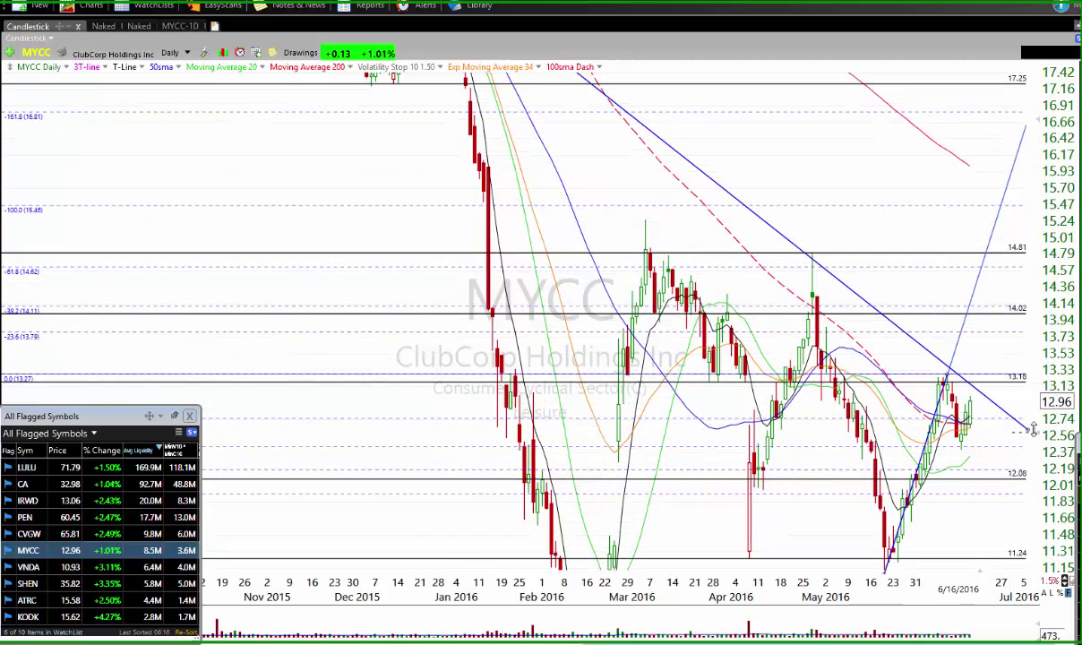
pyautogui.scroll(2, 779, 471)
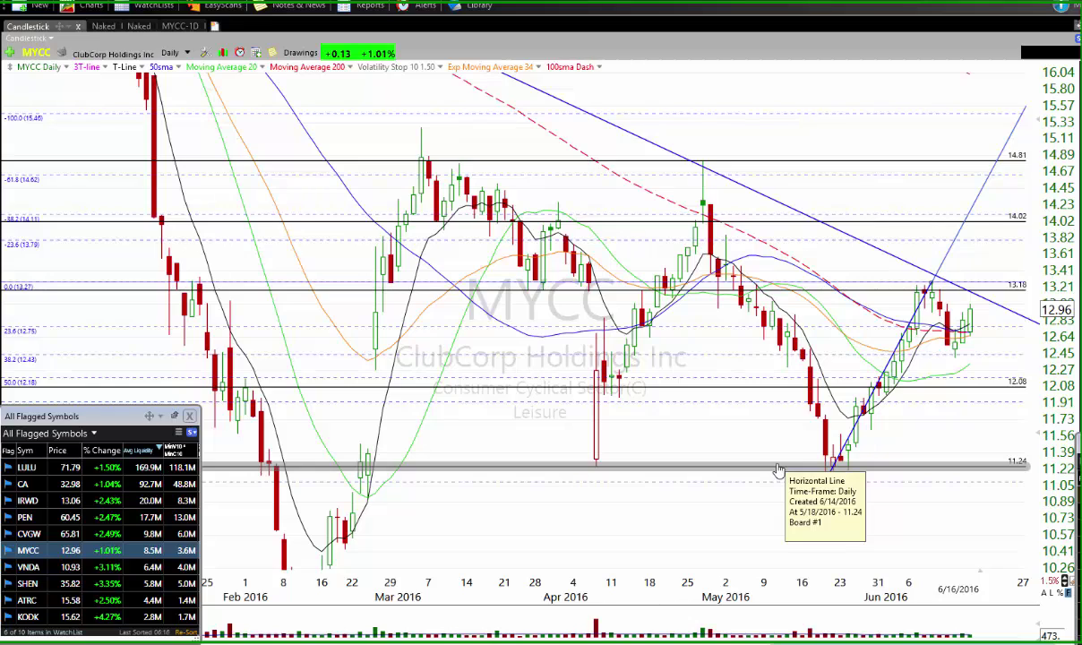
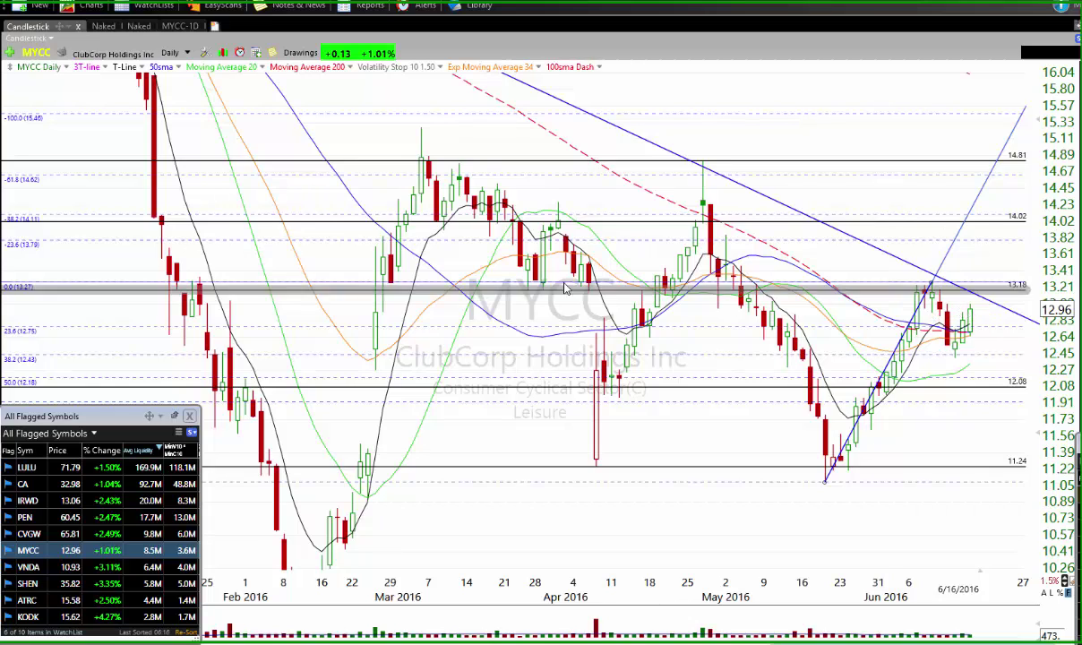
pyautogui.moveTo(537, 296)
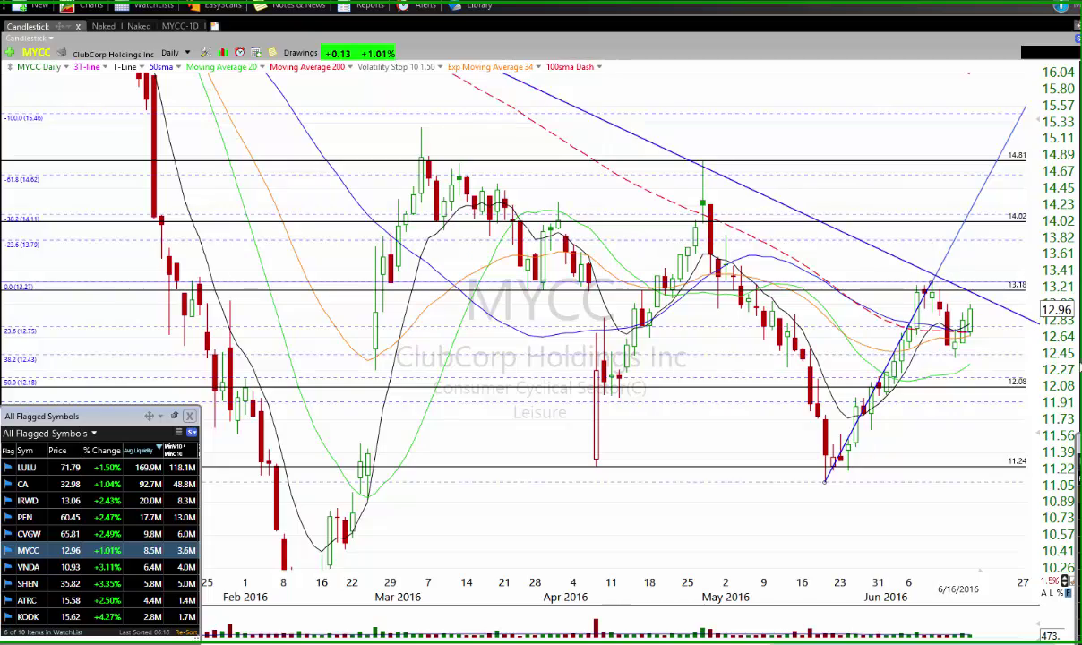
# Examine MYCC's long descending trendline back to 2015 and where recent candles meet it, along with the 14.02 resistance line
pyautogui.moveTo(1040, 118); pyautogui.dragTo(1046, 260)
pyautogui.scroll(-10, 591, 397)
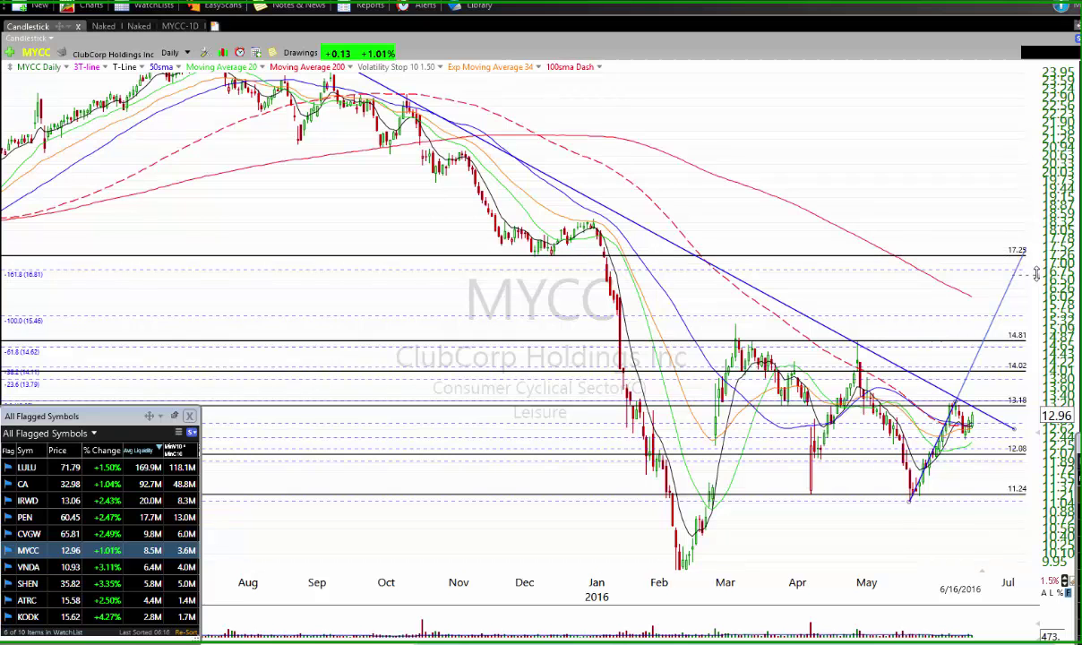
pyautogui.moveTo(1037, 273); pyautogui.dragTo(1039, 322)
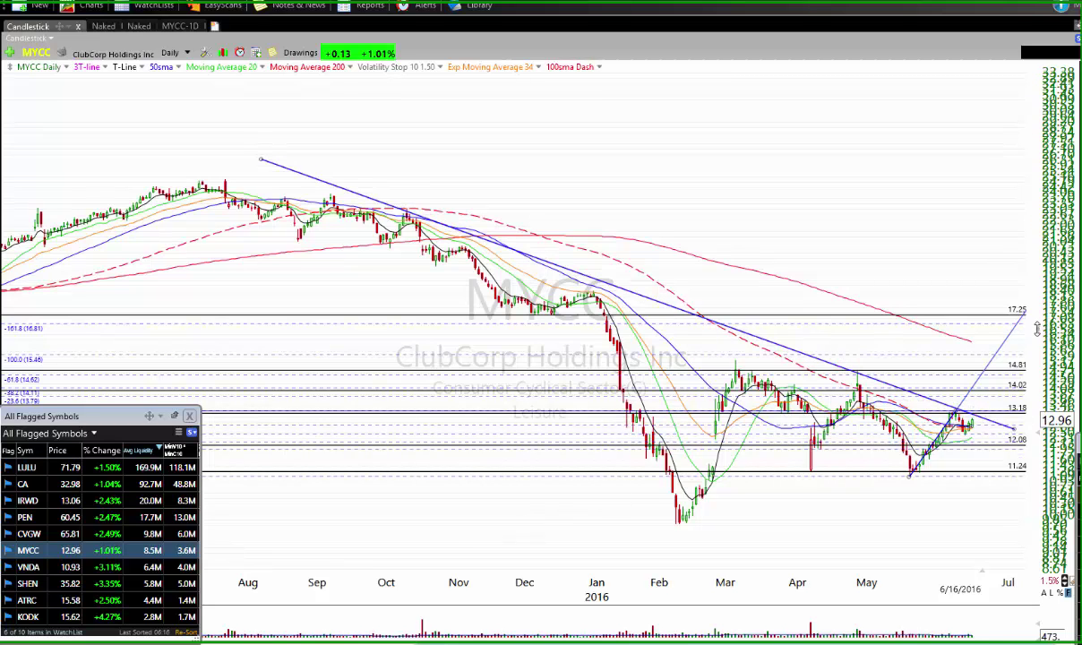
pyautogui.moveTo(1037, 329); pyautogui.dragTo(901, 422)
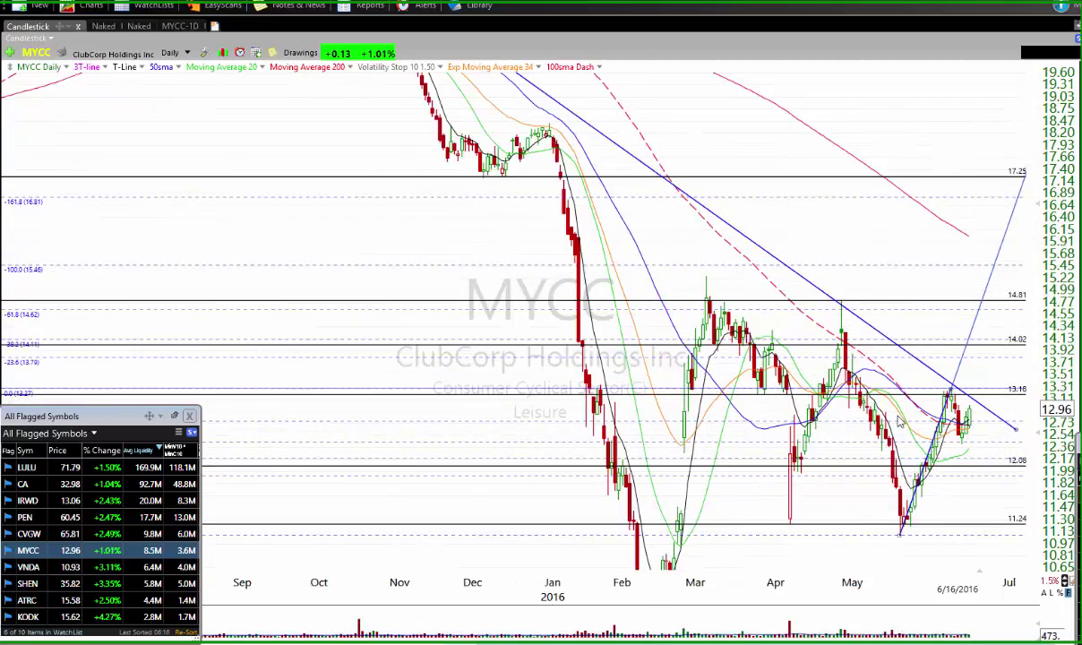
pyautogui.scroll(4, 901, 421)
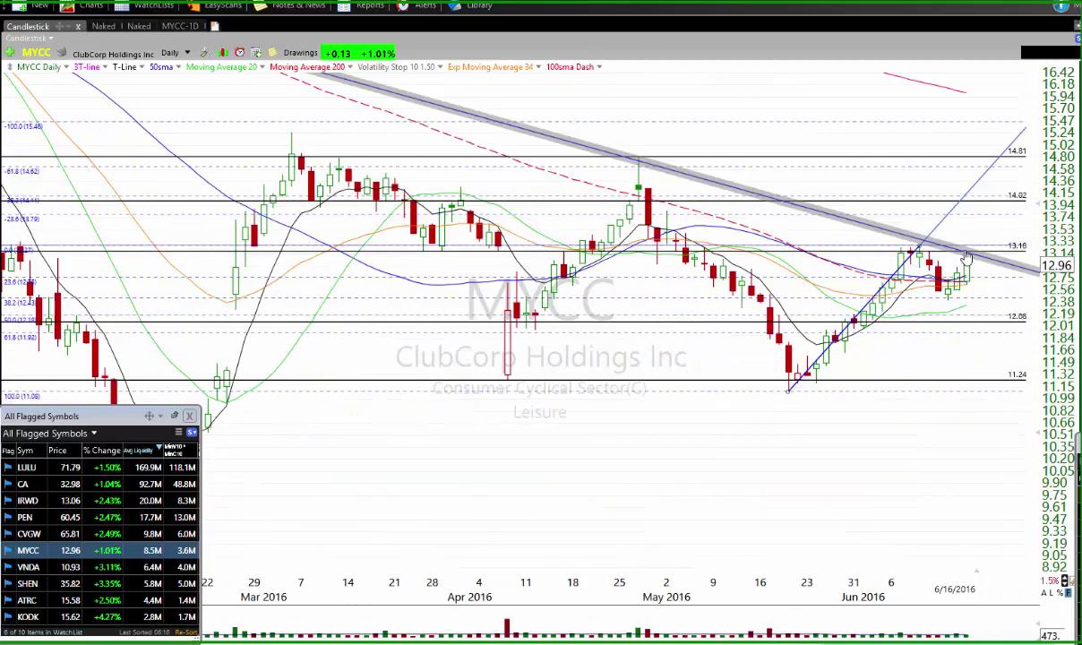
pyautogui.moveTo(969, 256)
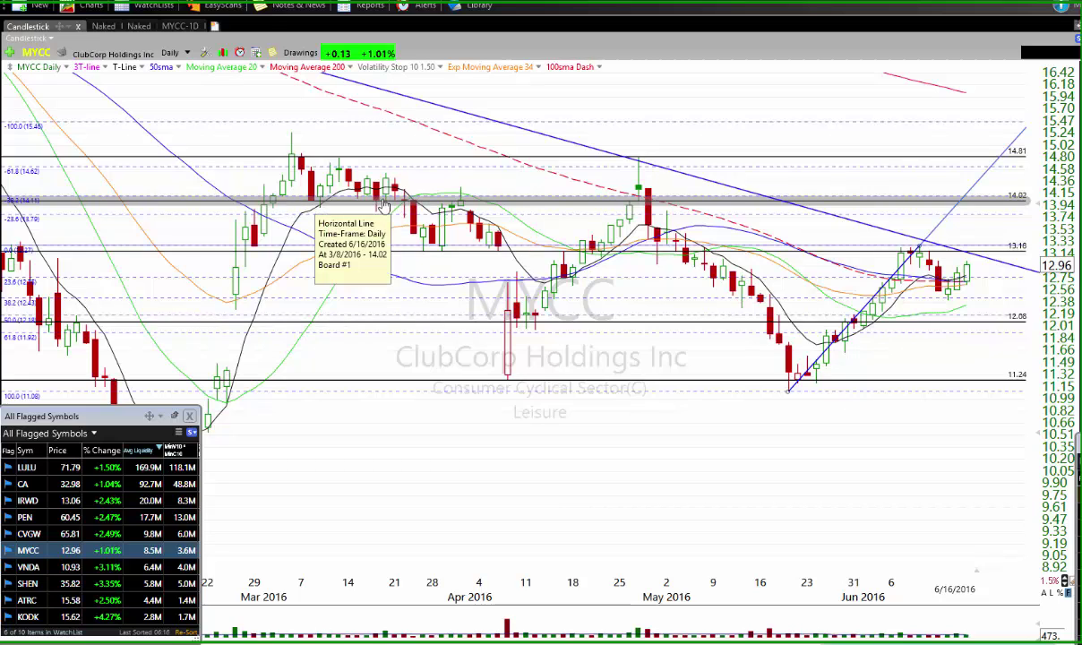
pyautogui.moveTo(634, 209)
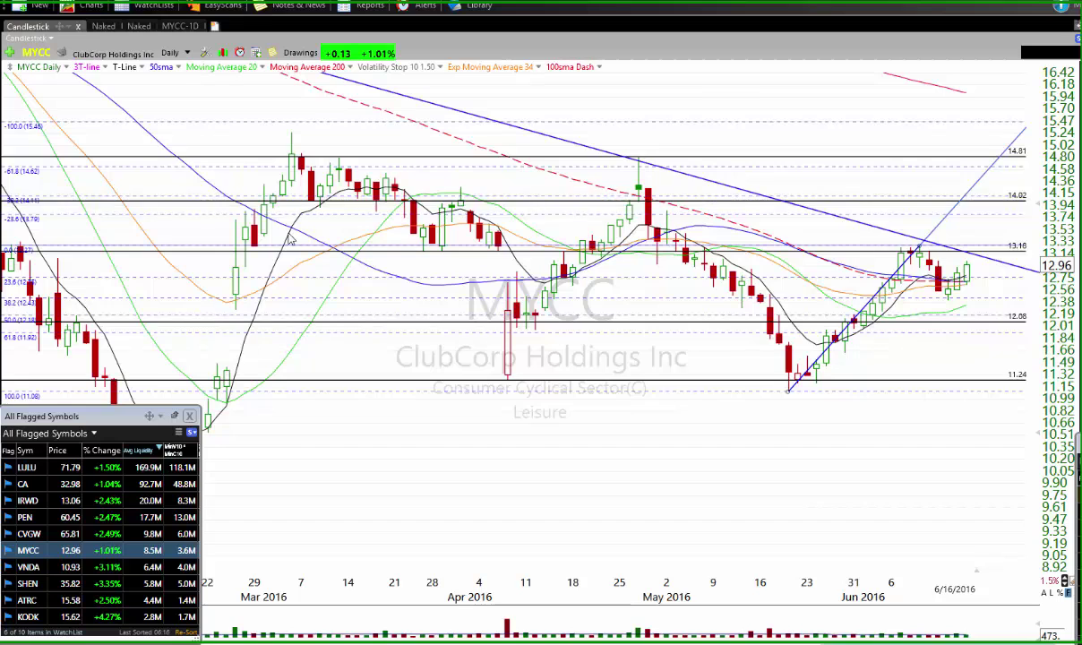
# Examine MYCC's March and April 2016 peaks around the 14.81 line and compare them with the price history back to late 2014
pyautogui.scroll(-1, 290, 239)
pyautogui.scroll(-1, 290, 240)
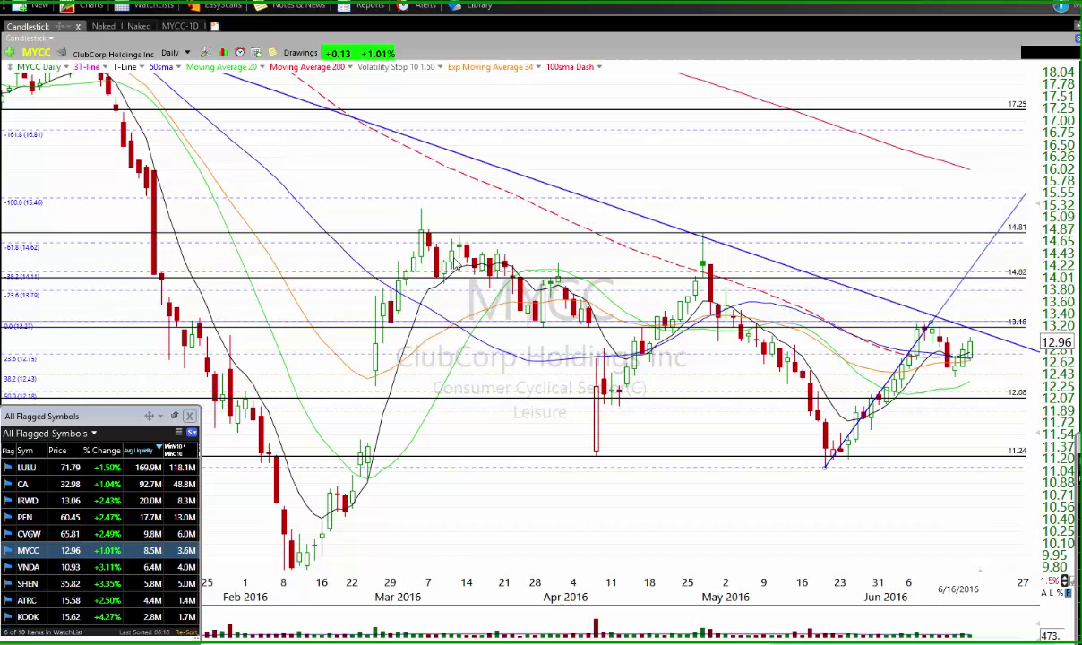
pyautogui.click(704, 250)
pyautogui.click(427, 250)
pyautogui.moveTo(420, 243); pyautogui.dragTo(429, 245)
pyautogui.scroll(-5, 372, 206)
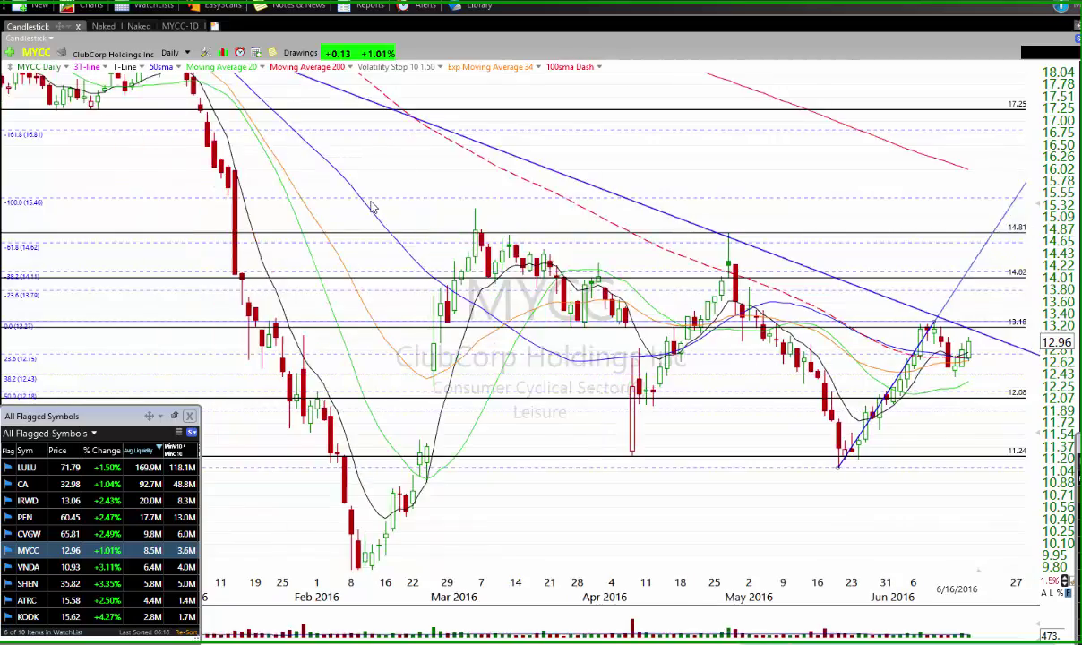
pyautogui.scroll(-4, 372, 206)
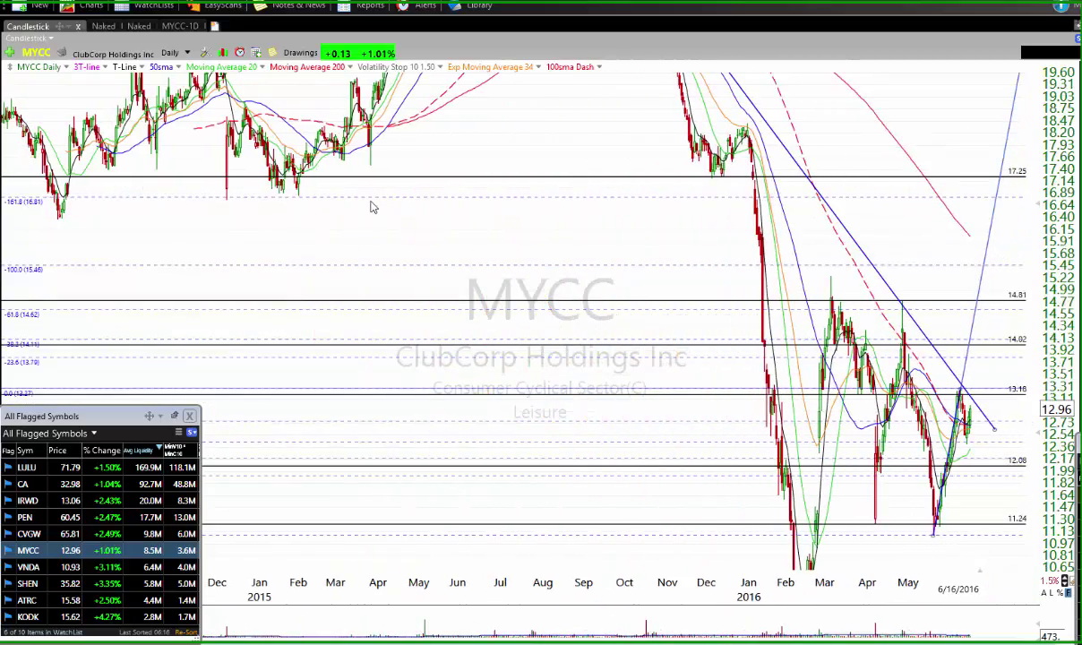
pyautogui.scroll(8, 377, 207)
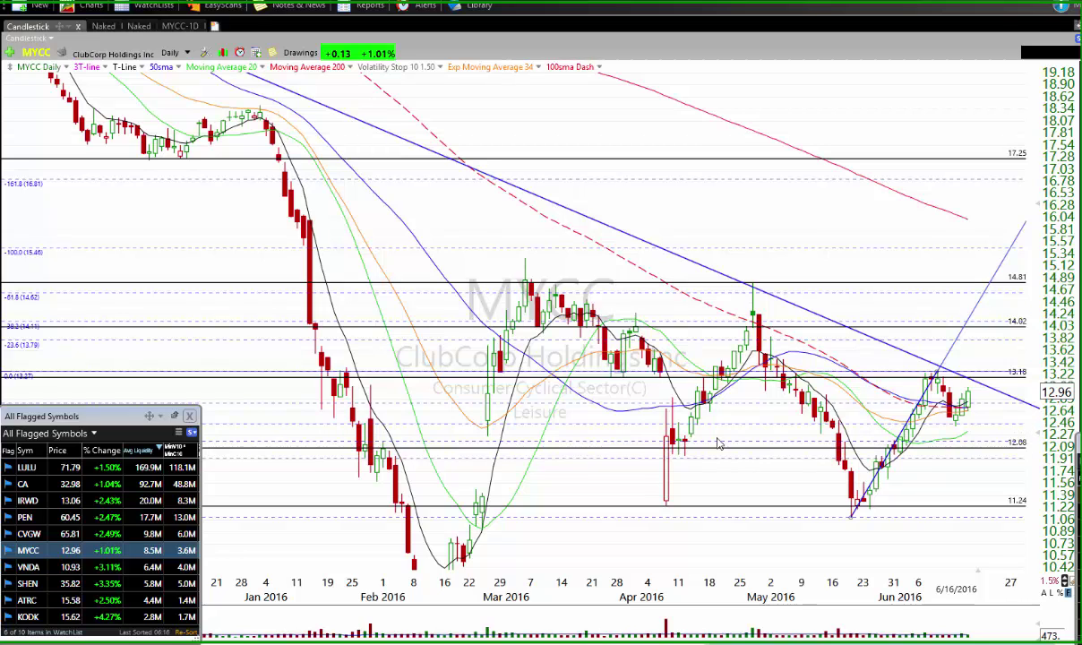
# Read the price data of MYCC's 6/14/16 candle and shift the flagged symbols list clear of the Fibonacci labels
pyautogui.click(957, 434)
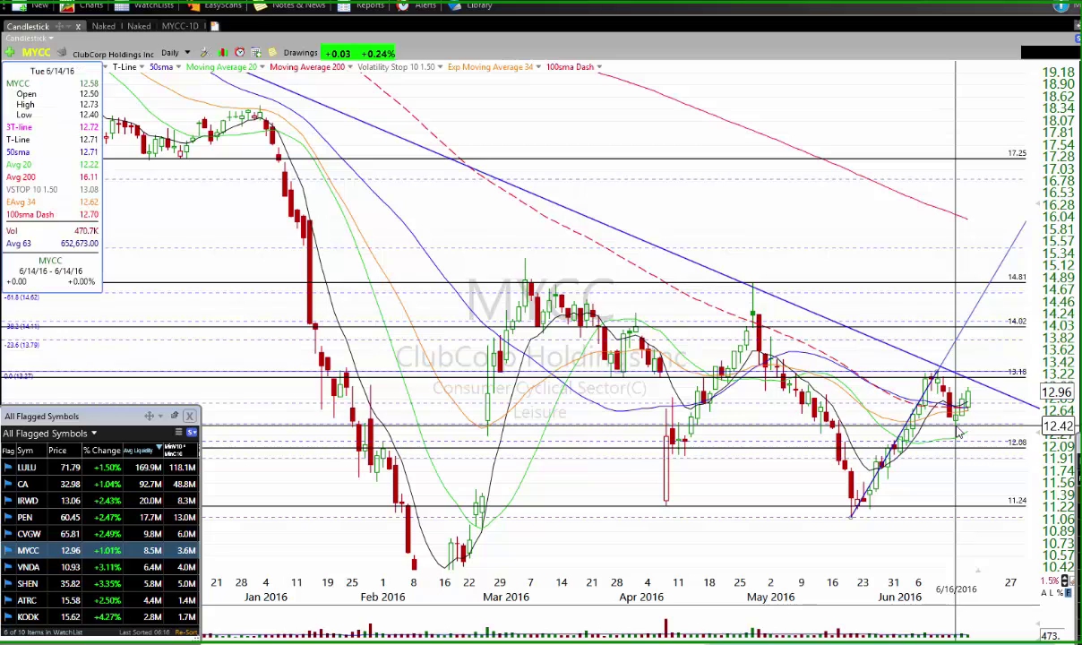
pyautogui.click(957, 433)
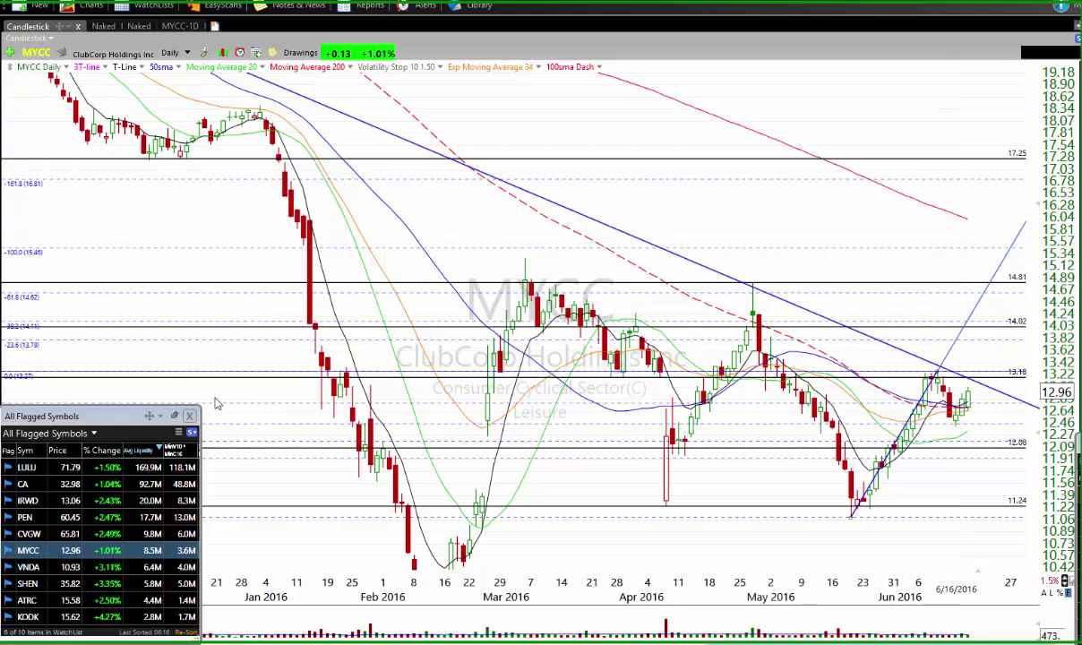
pyautogui.moveTo(101, 414); pyautogui.dragTo(114, 437)
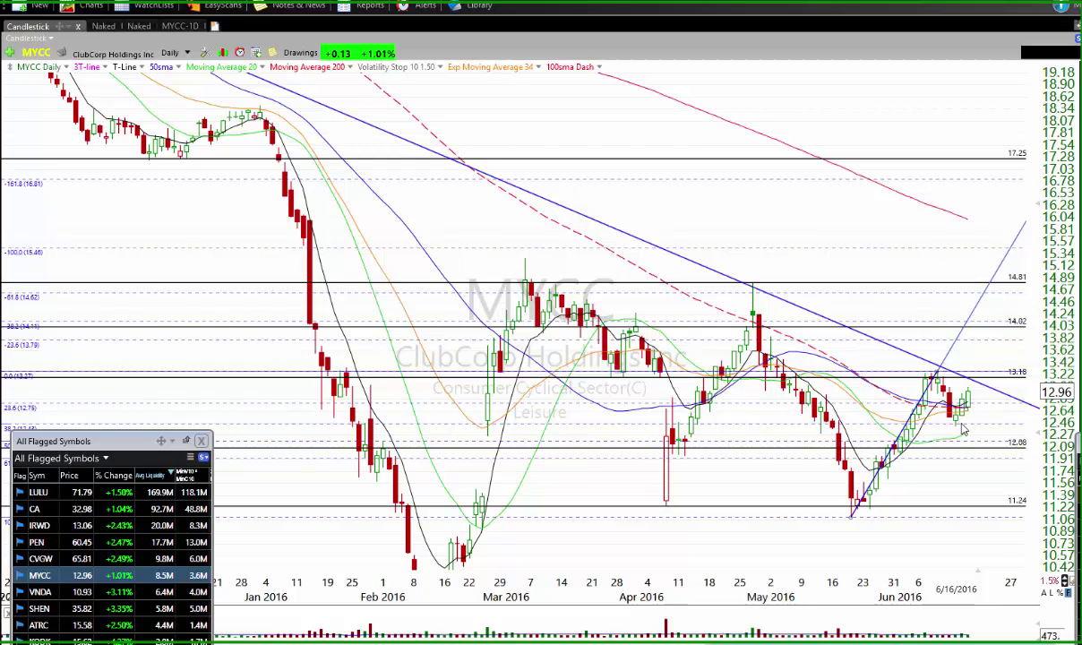
pyautogui.moveTo(114, 444); pyautogui.dragTo(115, 449)
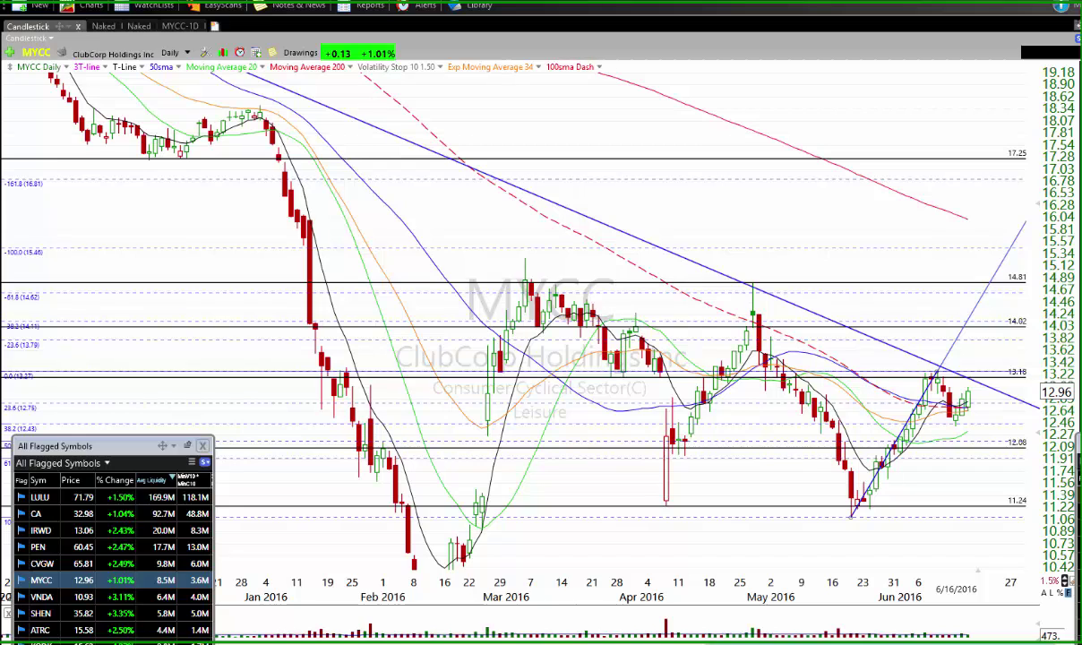
# Switch to Trader Vision 20/20 and enter ticker MYCC with short-term bias SPY Trending Down and long-term bias SPY Above 50sma, 50sma flat
pyautogui.hotkey('alt', 'Tab')
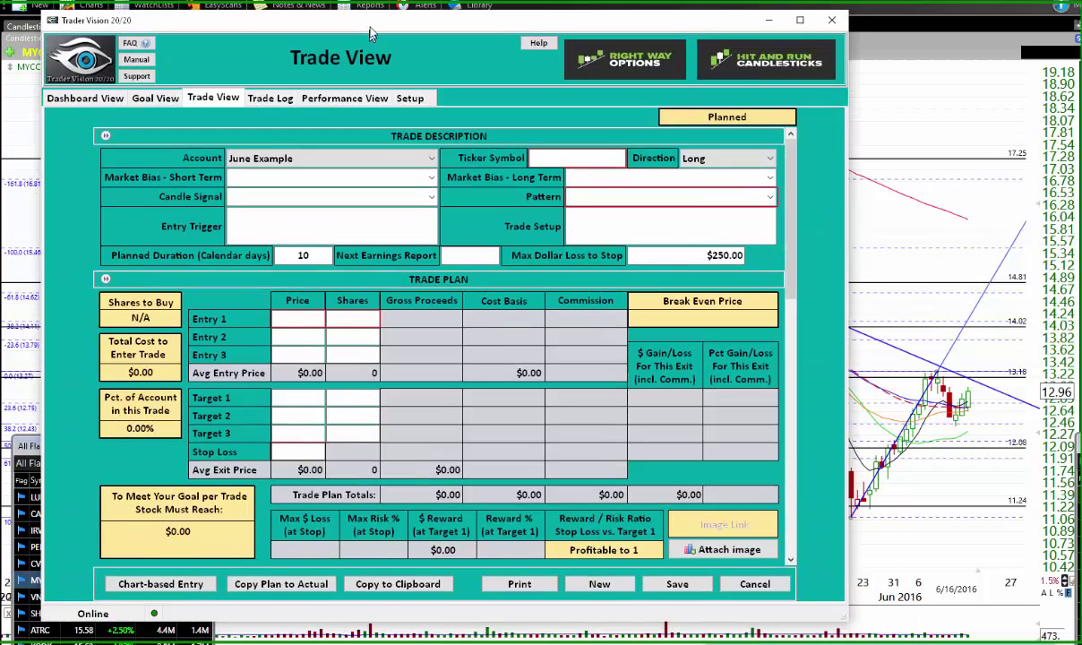
pyautogui.click(549, 187)
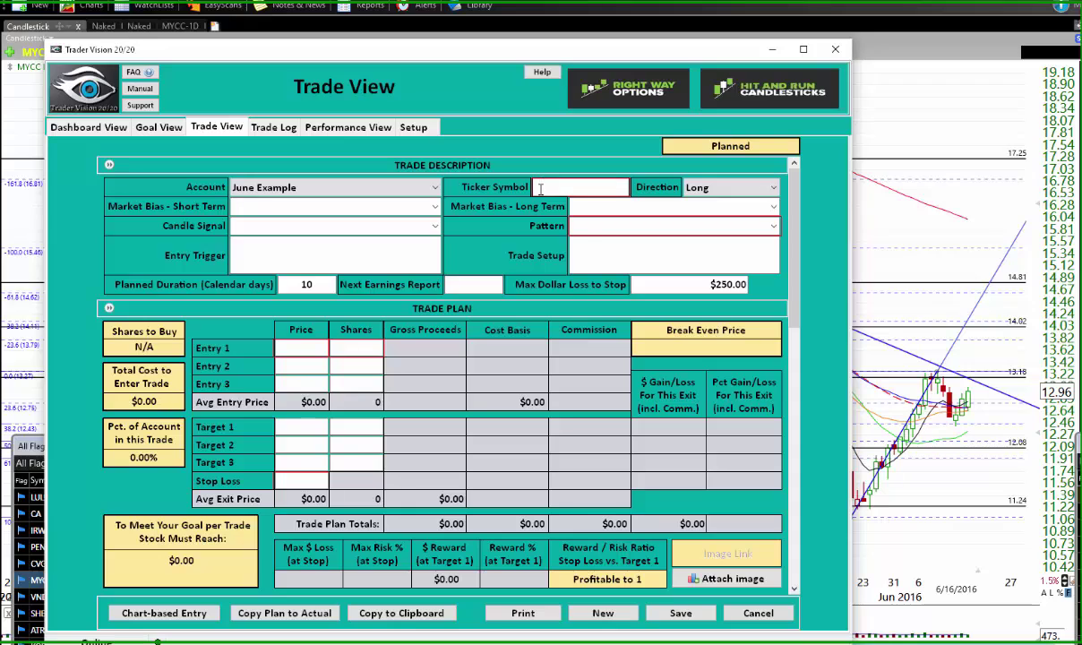
pyautogui.click(435, 206)
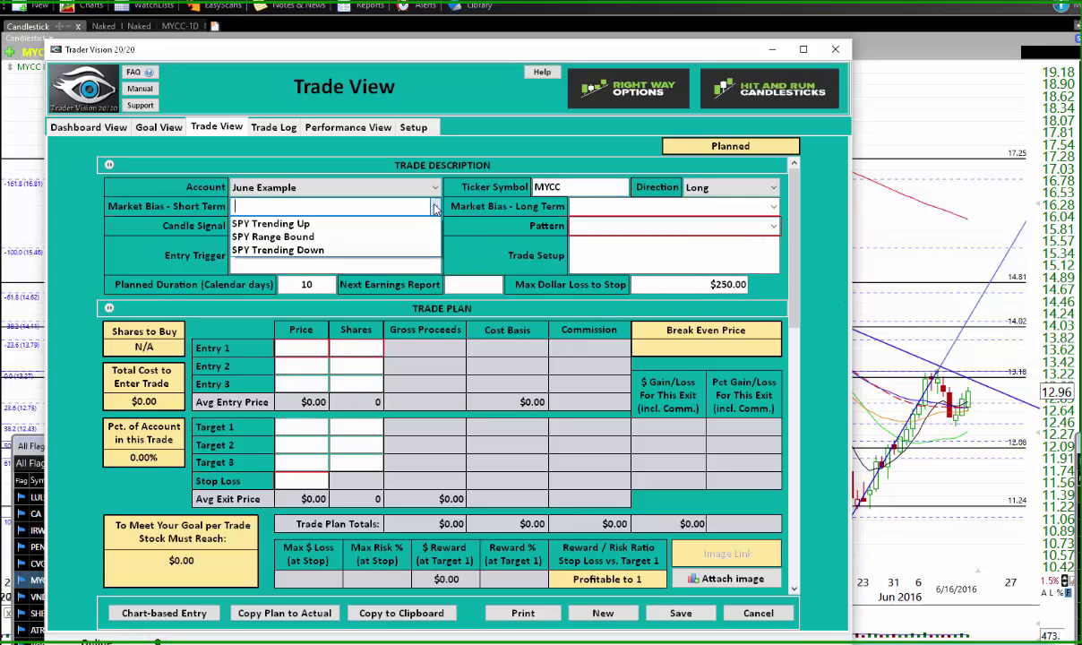
pyautogui.click(330, 251)
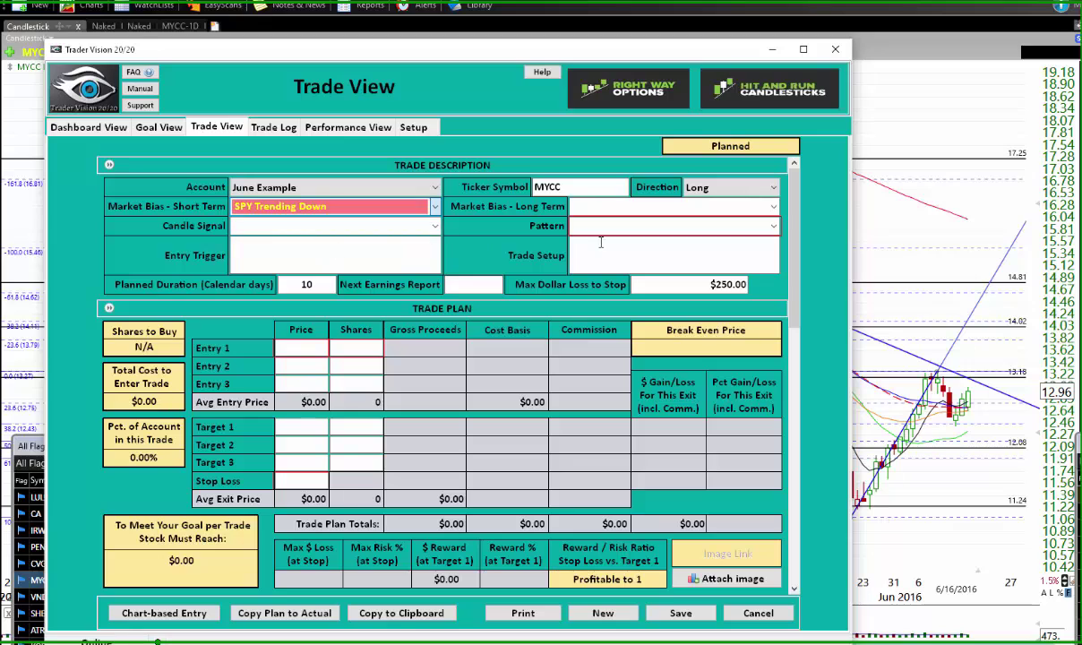
pyautogui.click(706, 206)
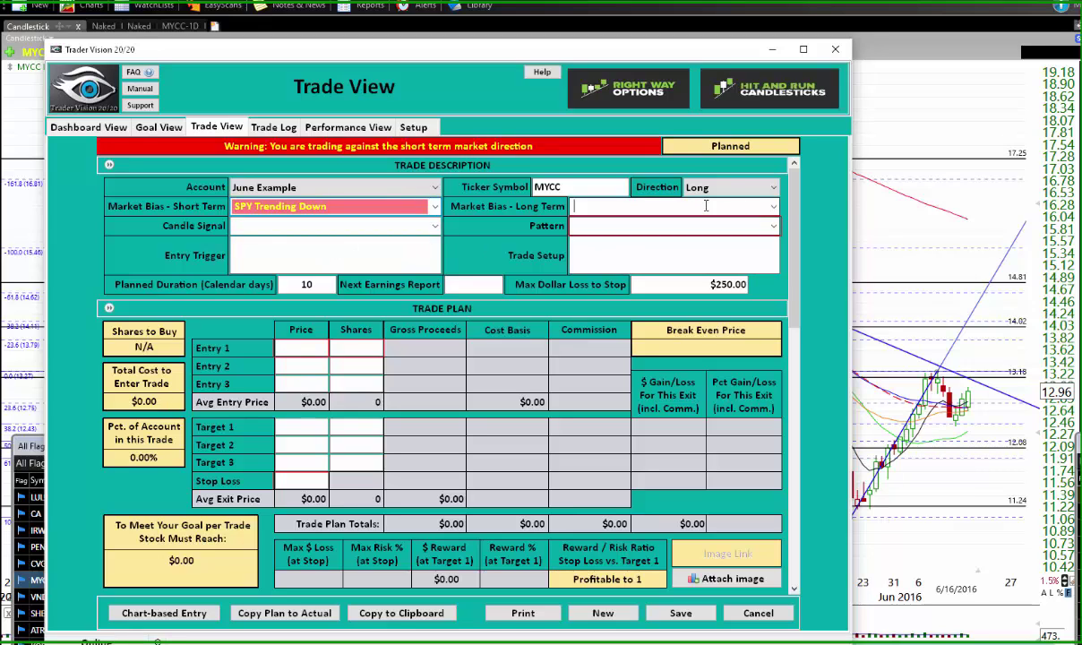
pyautogui.click(773, 206)
pyautogui.click(650, 237)
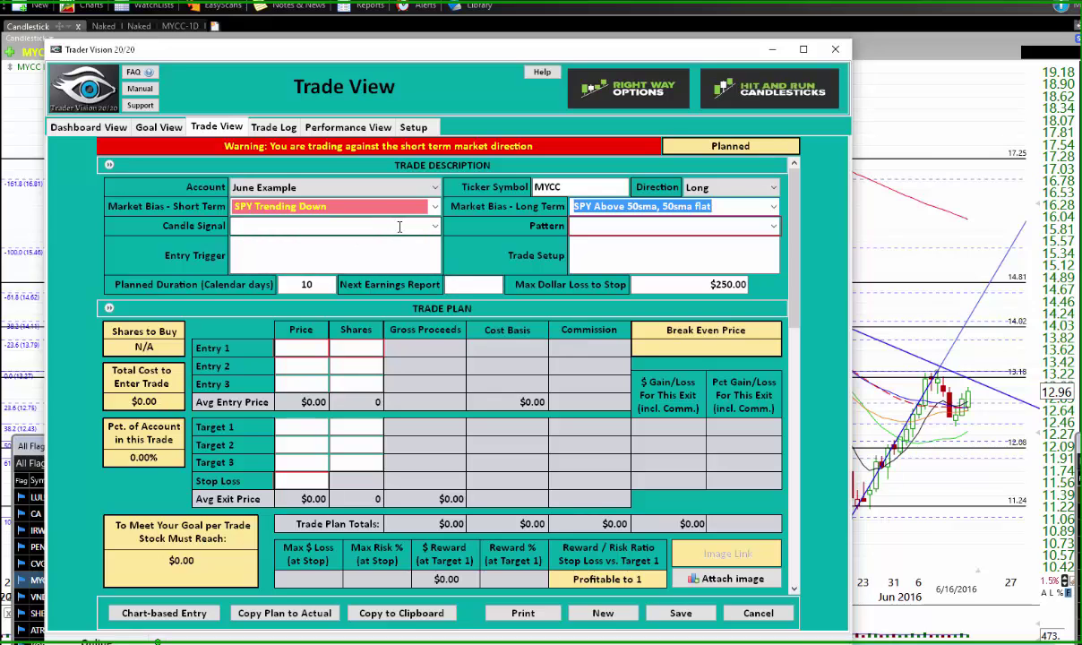
# Set the MYCC plan's candle signal to Bull Morning Star and its pattern to Rounded Bottom B\Out
pyautogui.click(435, 226)
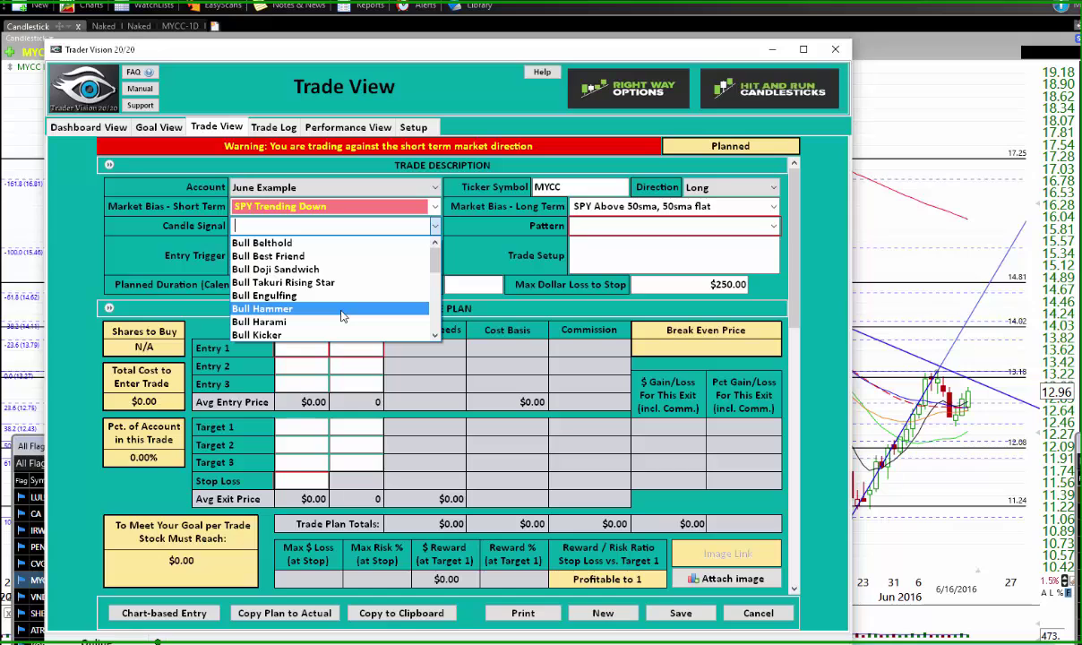
pyautogui.scroll(-1, 341, 315)
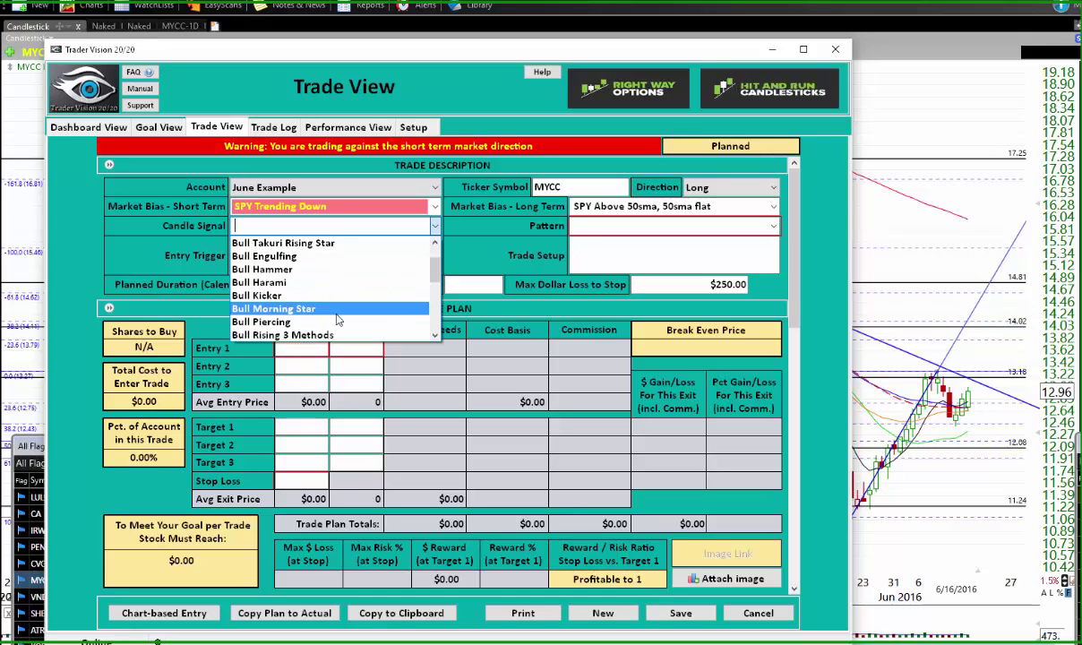
pyautogui.click(330, 309)
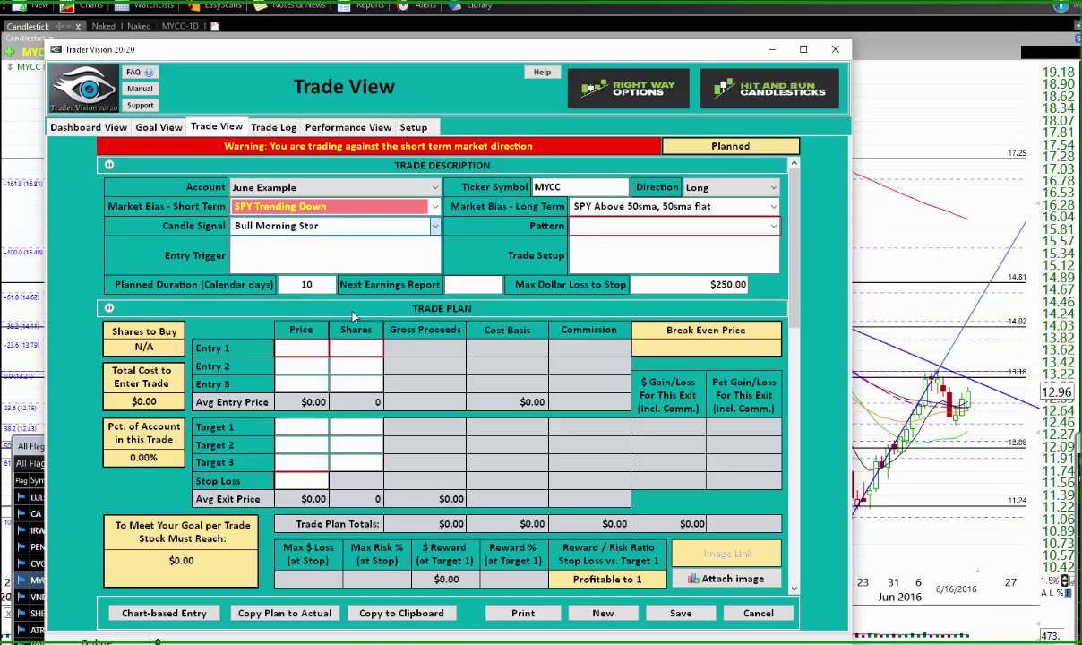
pyautogui.click(774, 228)
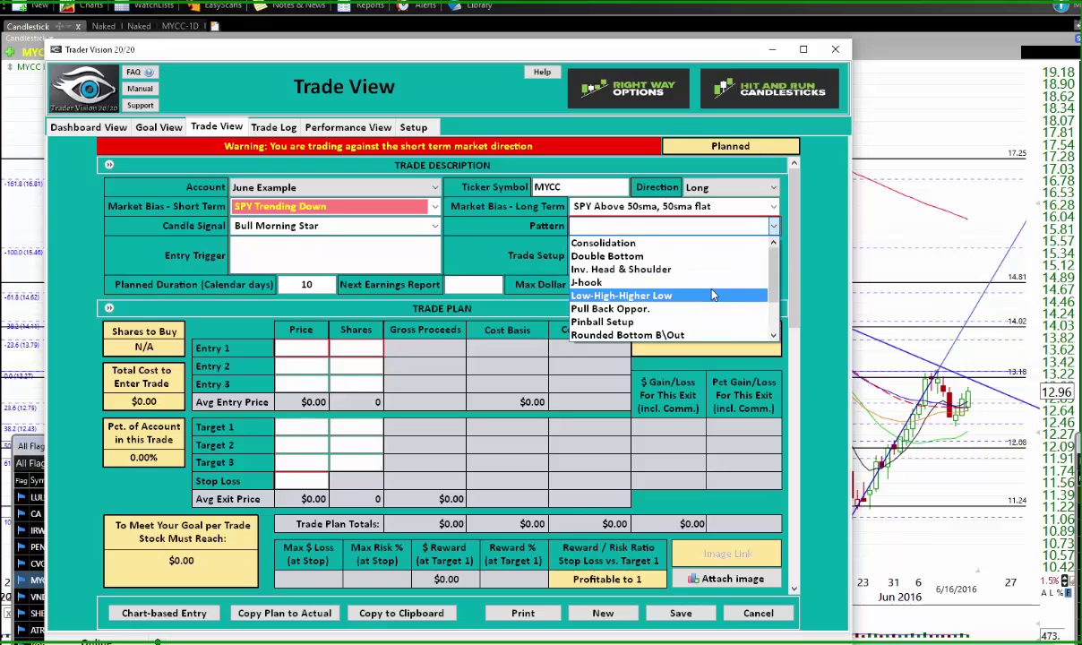
pyautogui.click(678, 336)
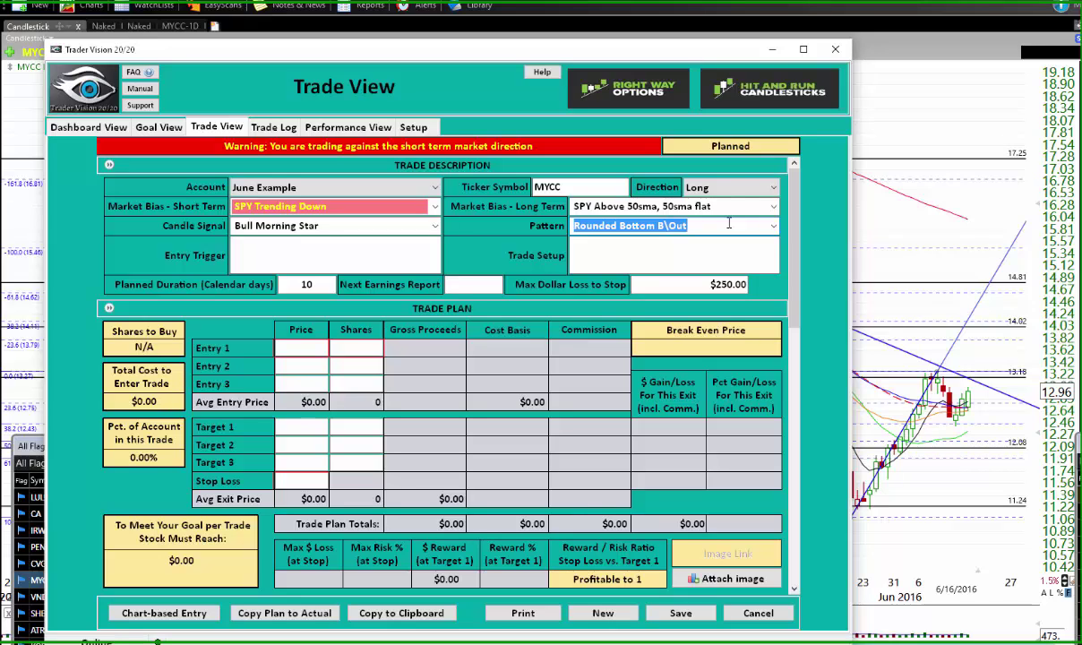
# Set the MYCC plan's Entry 1 price to 13.19 and its stop loss to 12.43
pyautogui.click(288, 254)
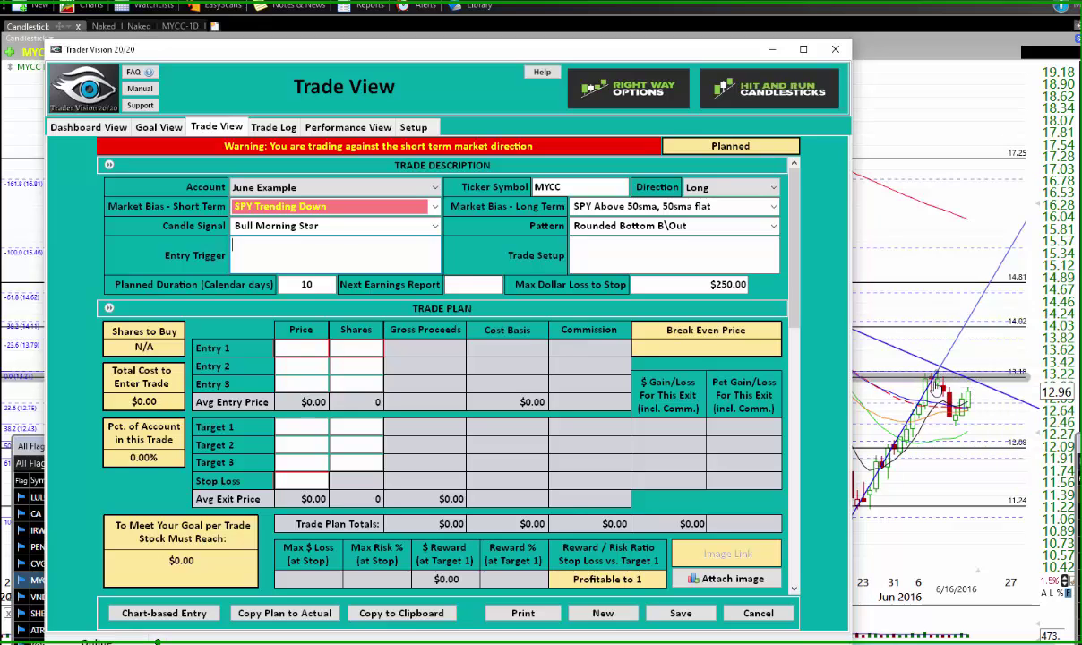
pyautogui.click(316, 347)
pyautogui.write('13.19')
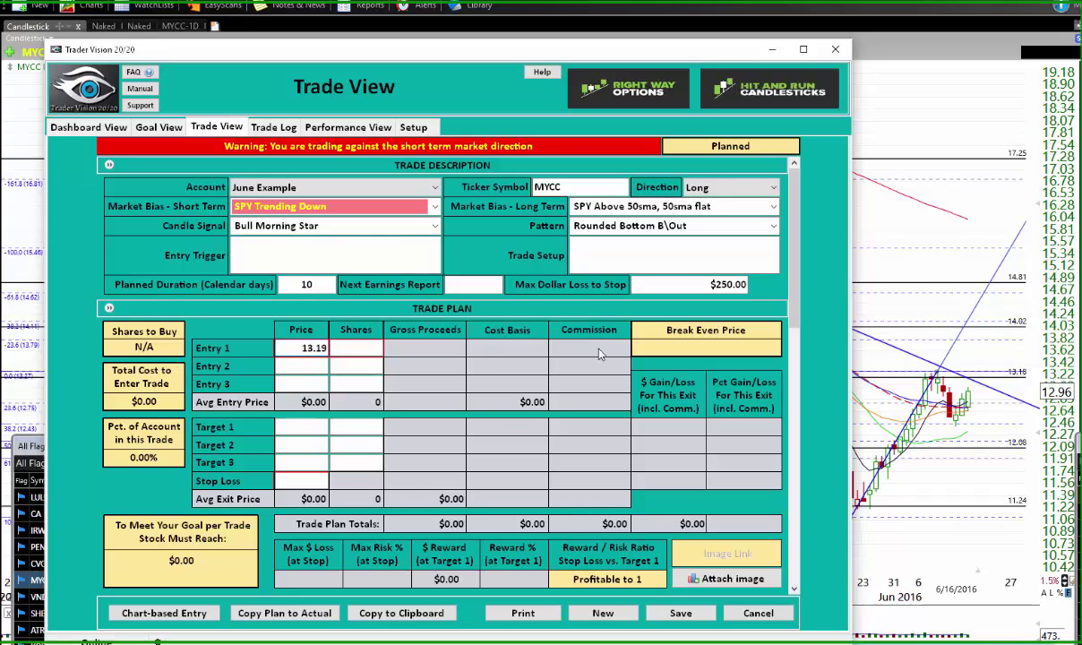
pyautogui.click(301, 481)
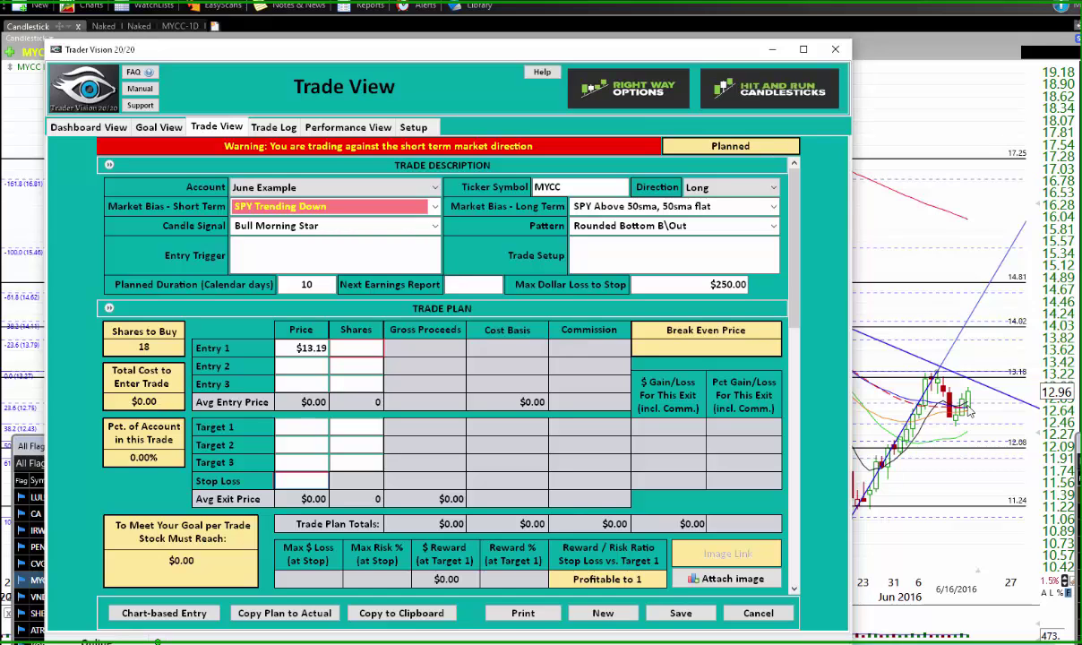
pyautogui.moveTo(974, 384)
pyautogui.write('12.43')
pyautogui.press('Tab')
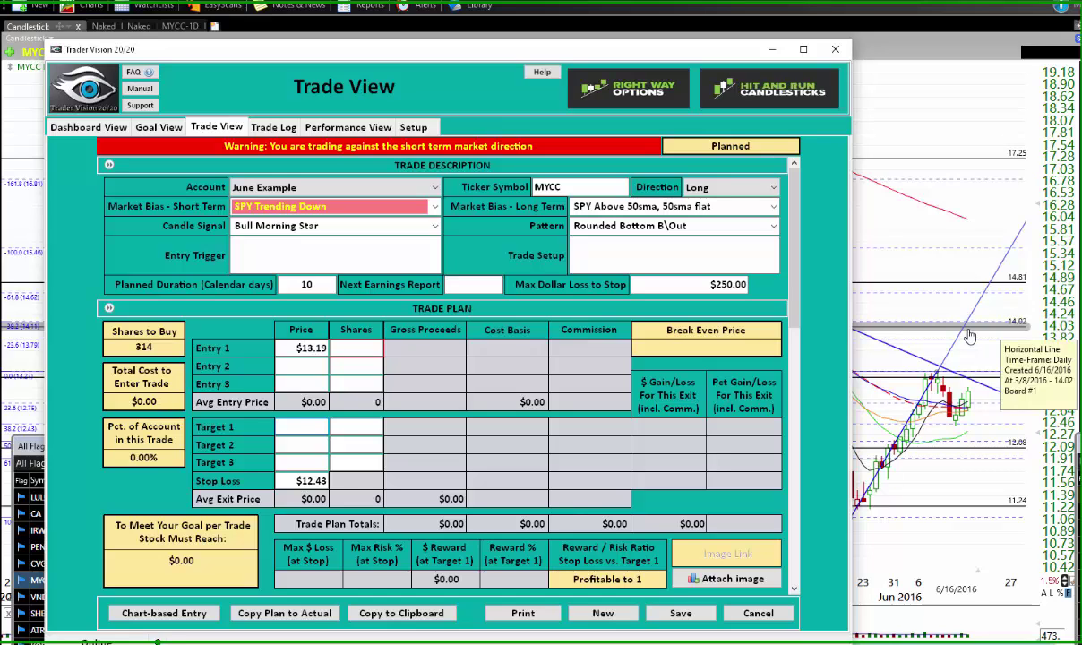
# Set the MYCC plan's Target 1 price to 14.02 and Target 2 price to 14.81
pyautogui.write('1')
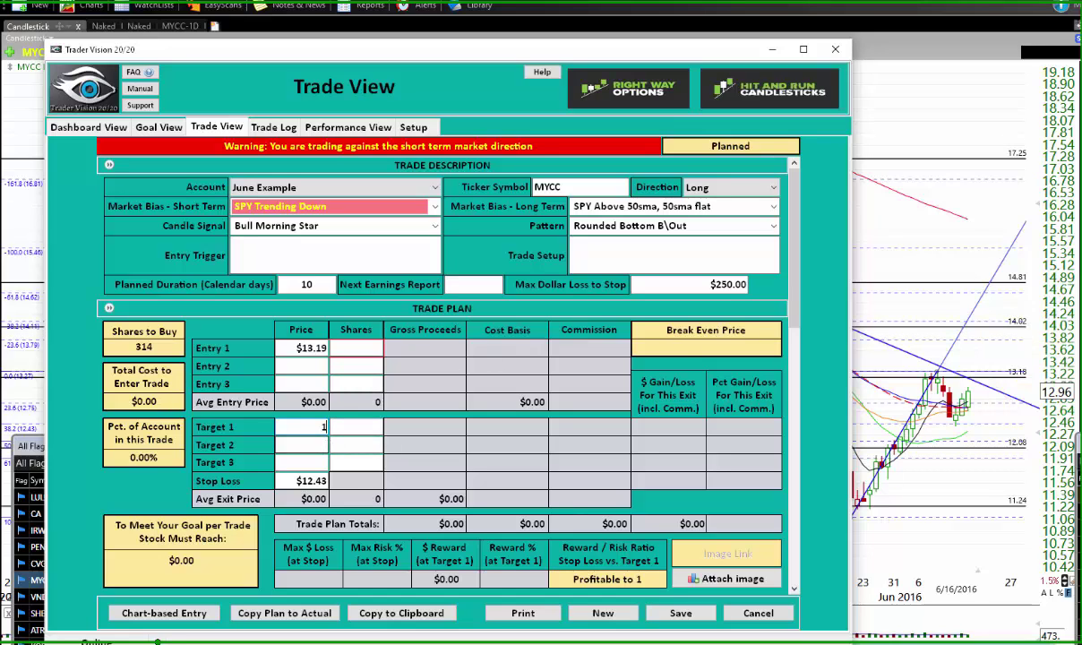
pyautogui.write('4.0')
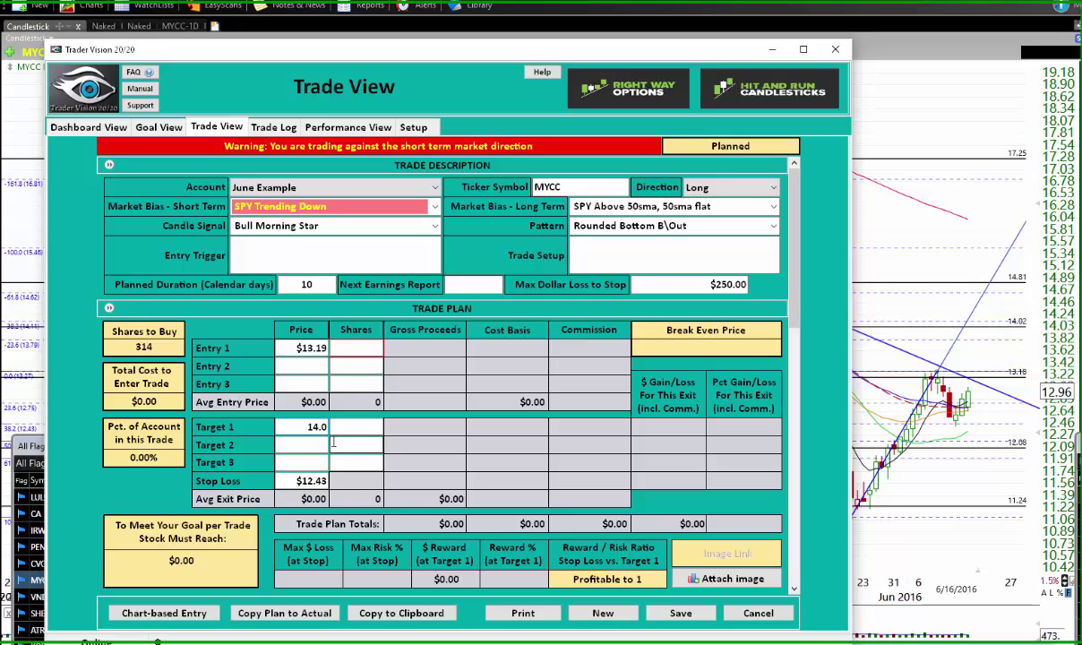
pyautogui.write('2')
pyautogui.press('Tab')
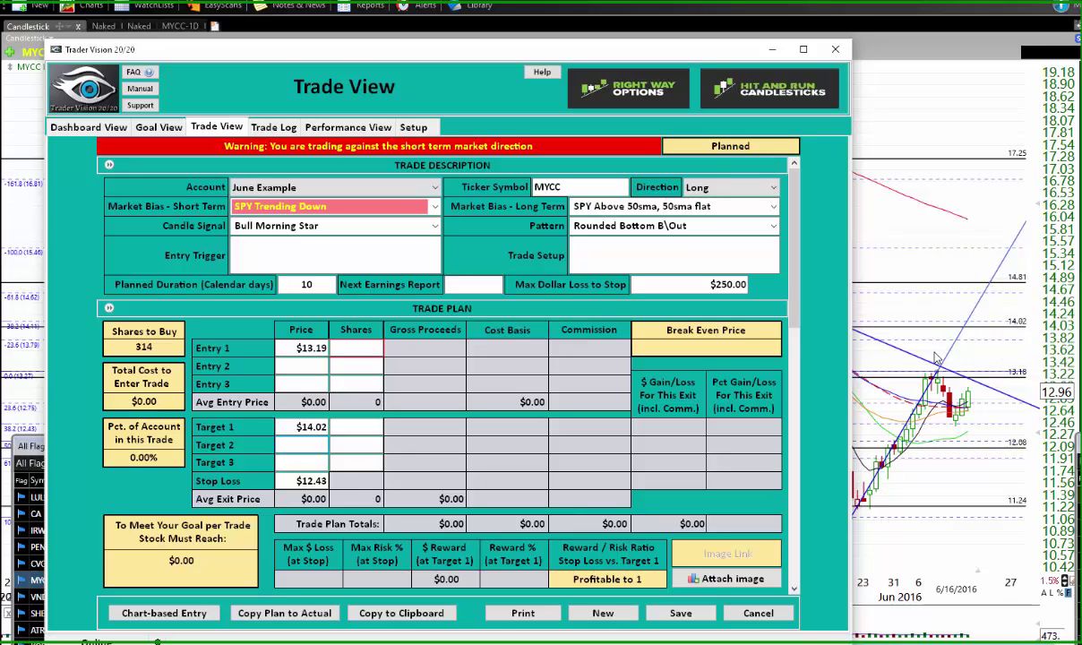
pyautogui.write('.81')
# Try a position size of 300 shares for Entry 1 of the MYCC plan
pyautogui.click(357, 348)
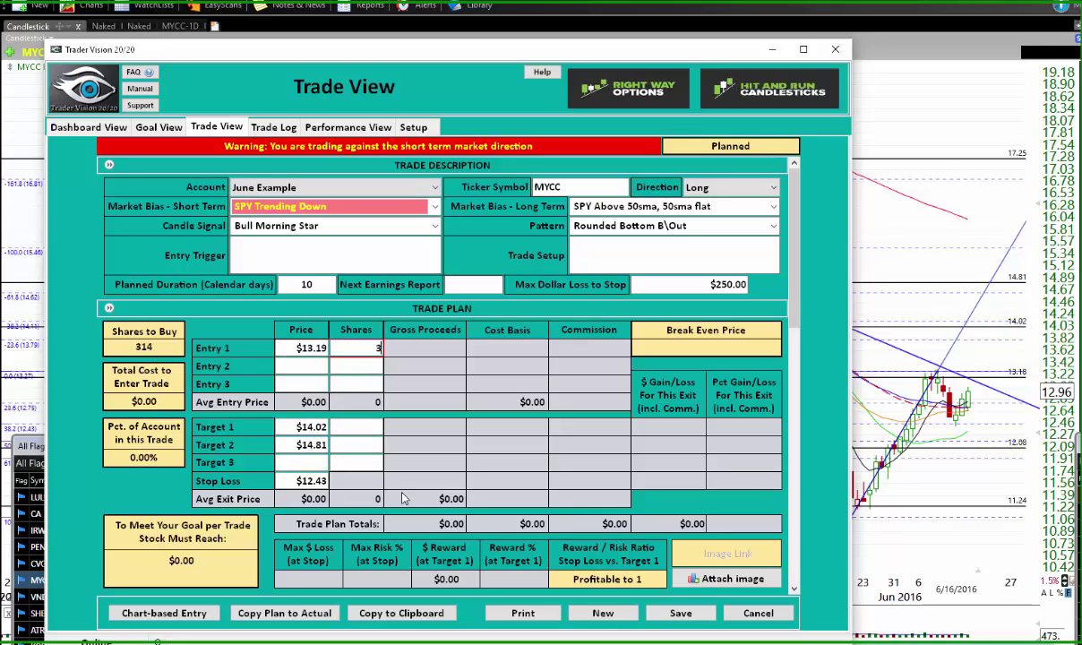
pyautogui.write('300')
pyautogui.click(290, 463)
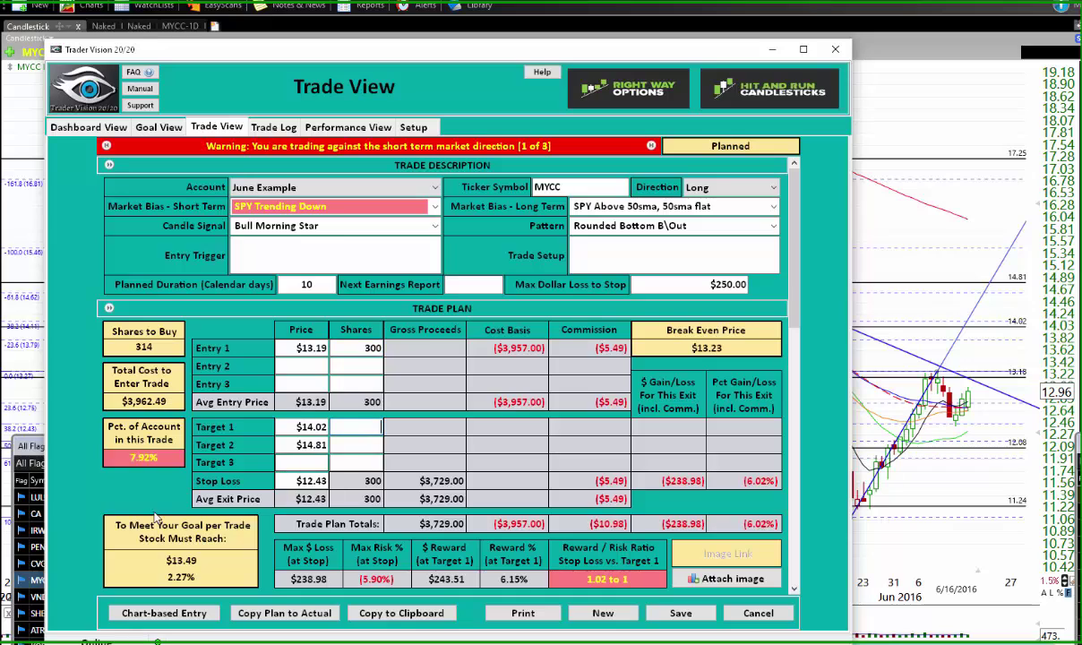
# Set Entry 1 to 150 shares and allocate 75 shares each to Target 1 and Target 2
pyautogui.doubleClick(367, 348)
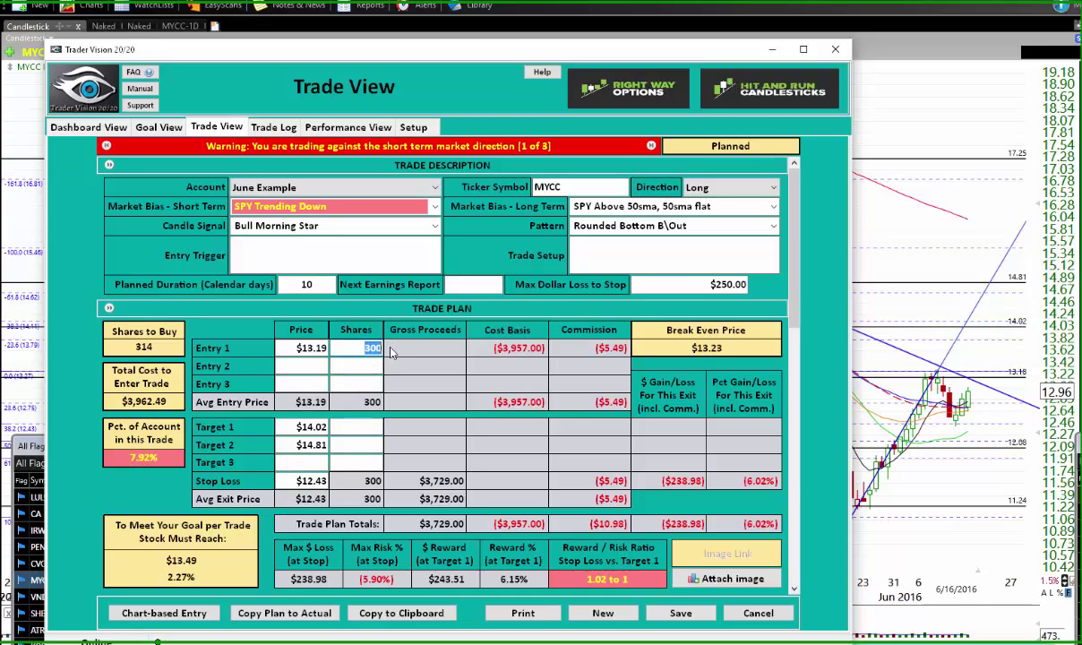
pyautogui.write('150')
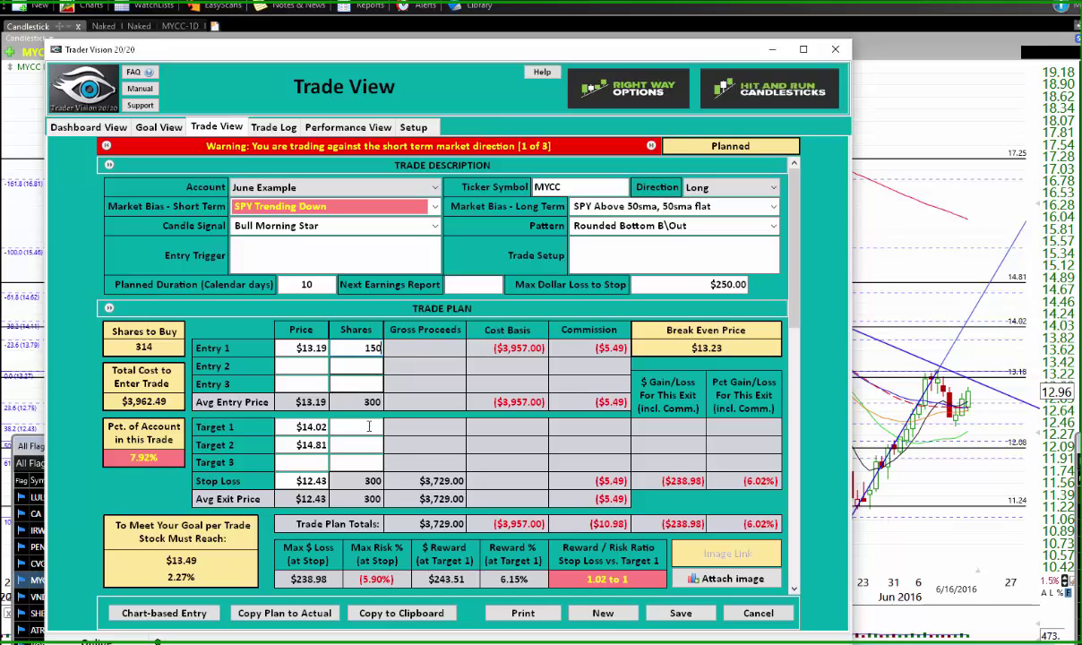
pyautogui.press('Tab')
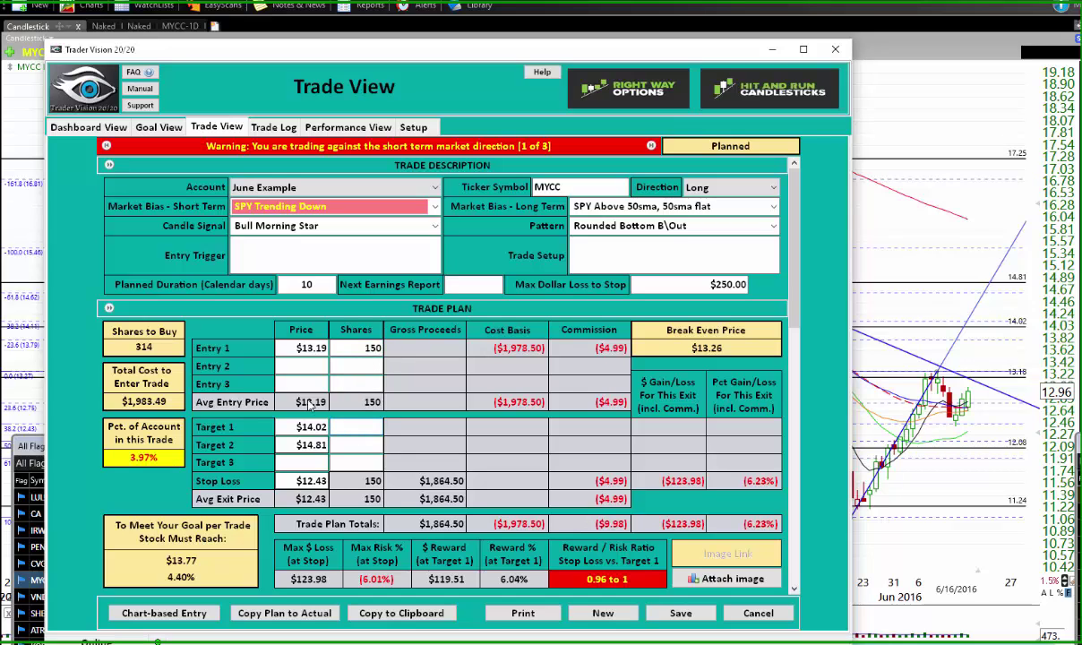
pyautogui.click(368, 348)
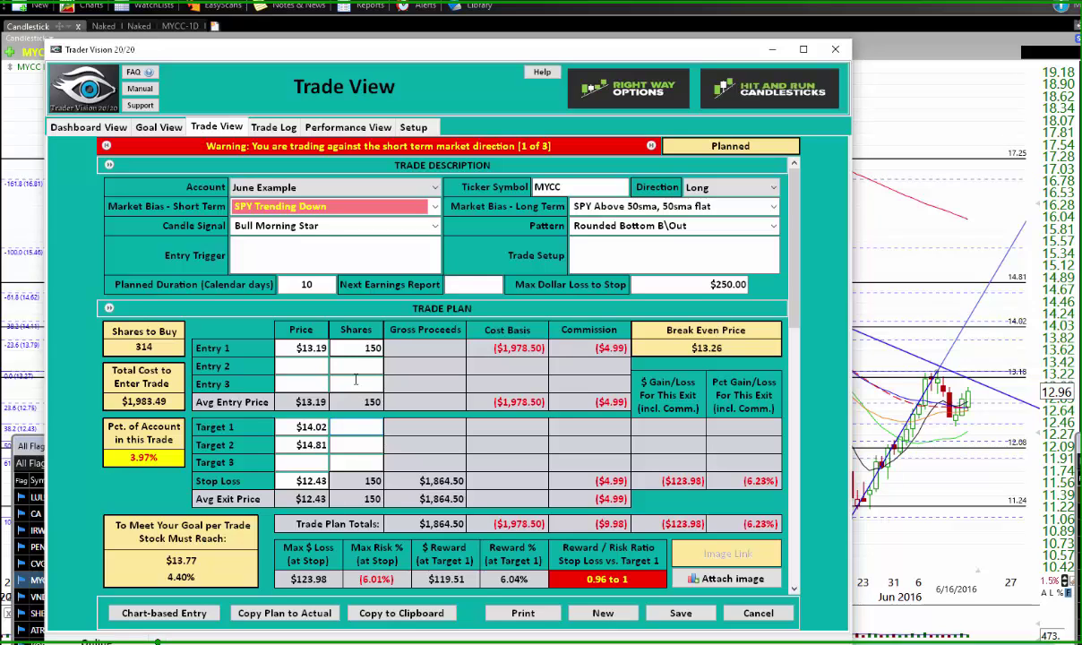
pyautogui.click(346, 428)
pyautogui.write('75')
pyautogui.click(372, 446)
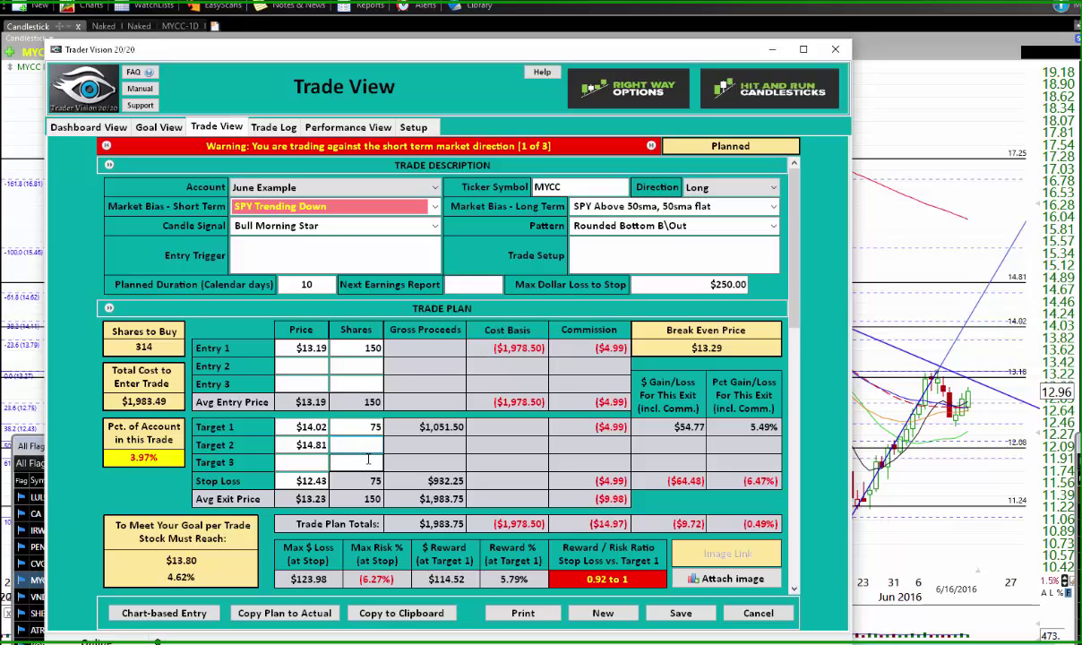
pyautogui.write('75')
pyautogui.click(367, 460)
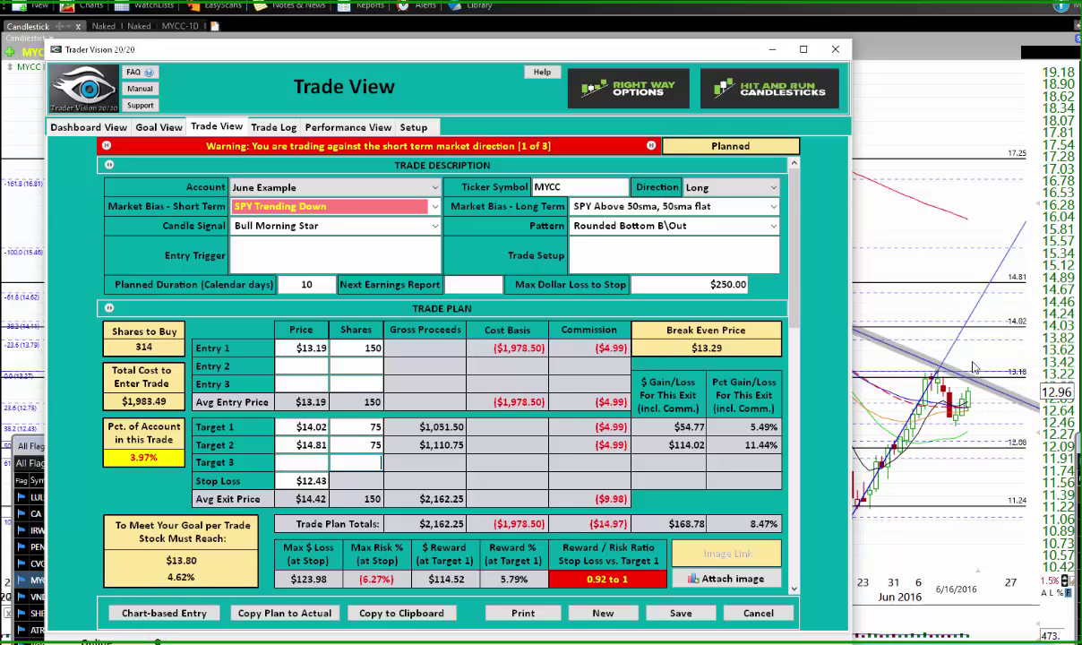
# Switch to the MYCC chart in TC2000 to check its price levels, and return to Trader Vision 20/20
pyautogui.click(932, 336)
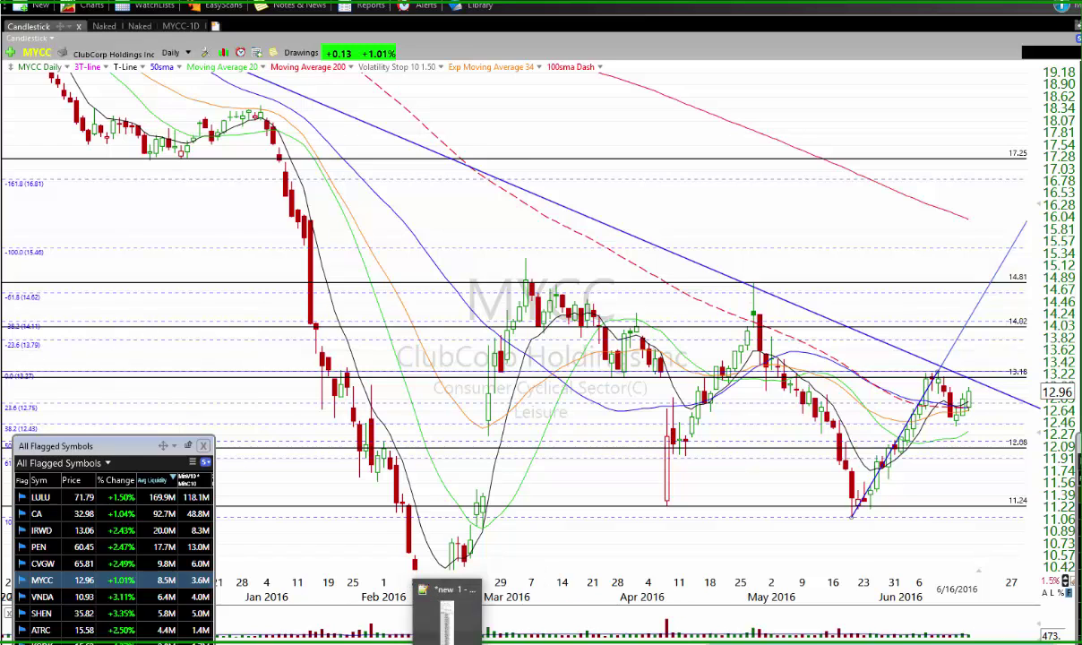
pyautogui.click(405, 609)
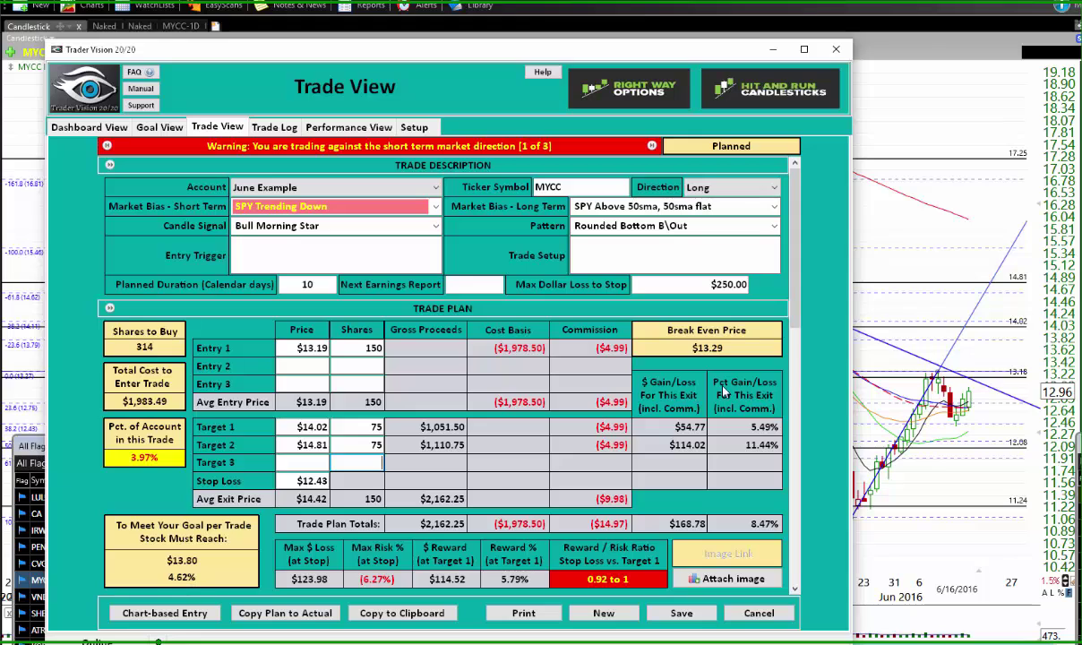
pyautogui.moveTo(968, 338)
# Enter "13.19, penny above 13.18 Resistance" as the entry trigger and save the MYCC trade plan
pyautogui.click(328, 256)
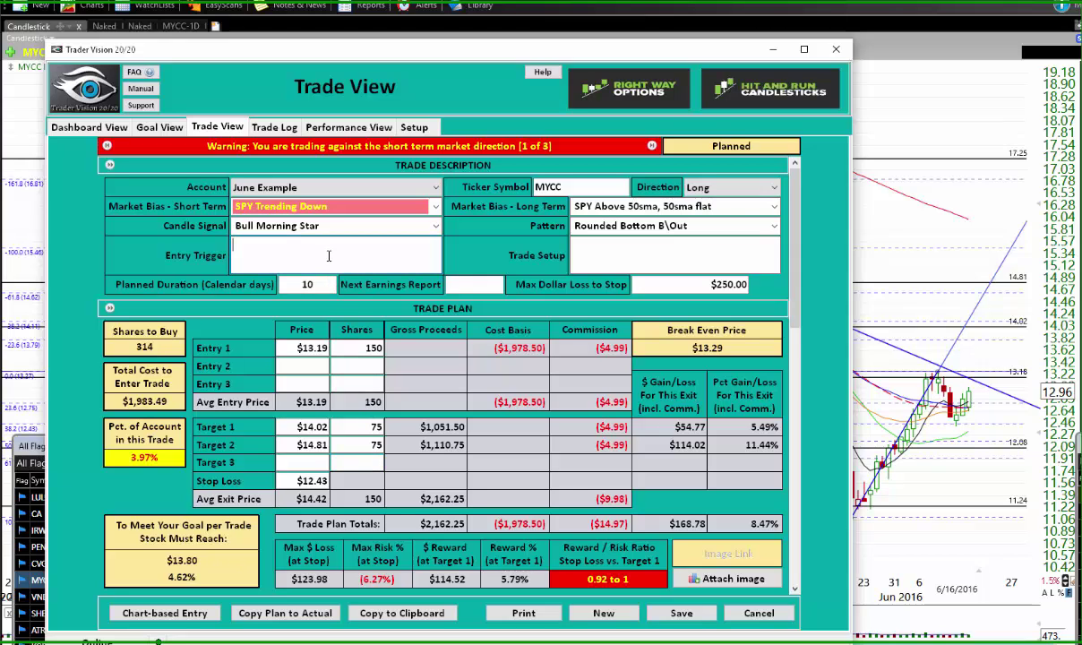
pyautogui.write('13.')
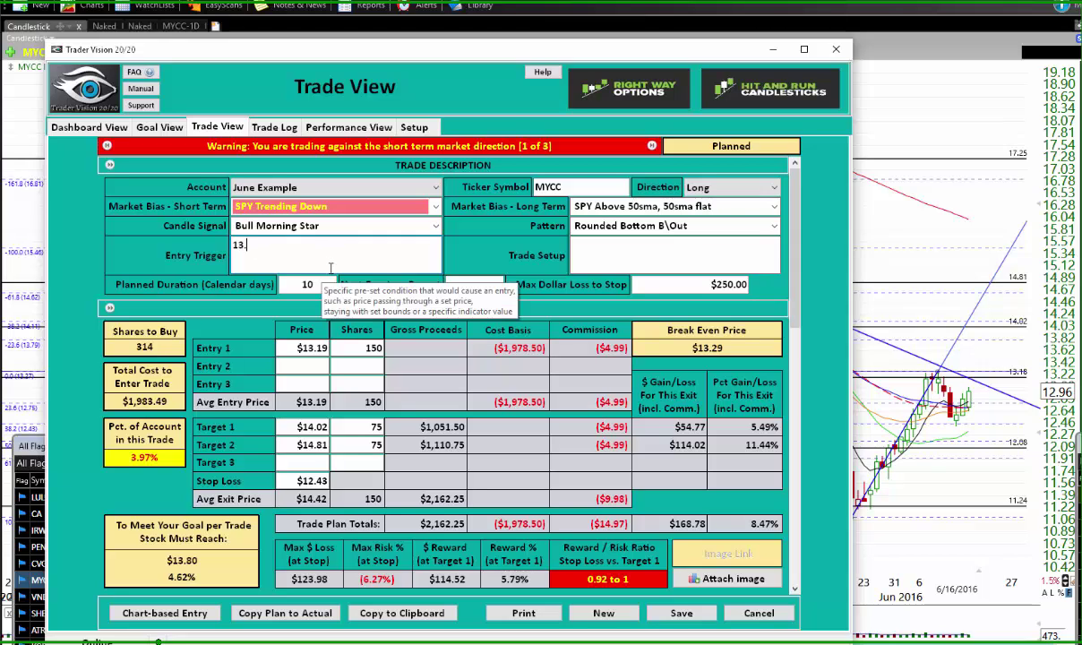
pyautogui.write('19')
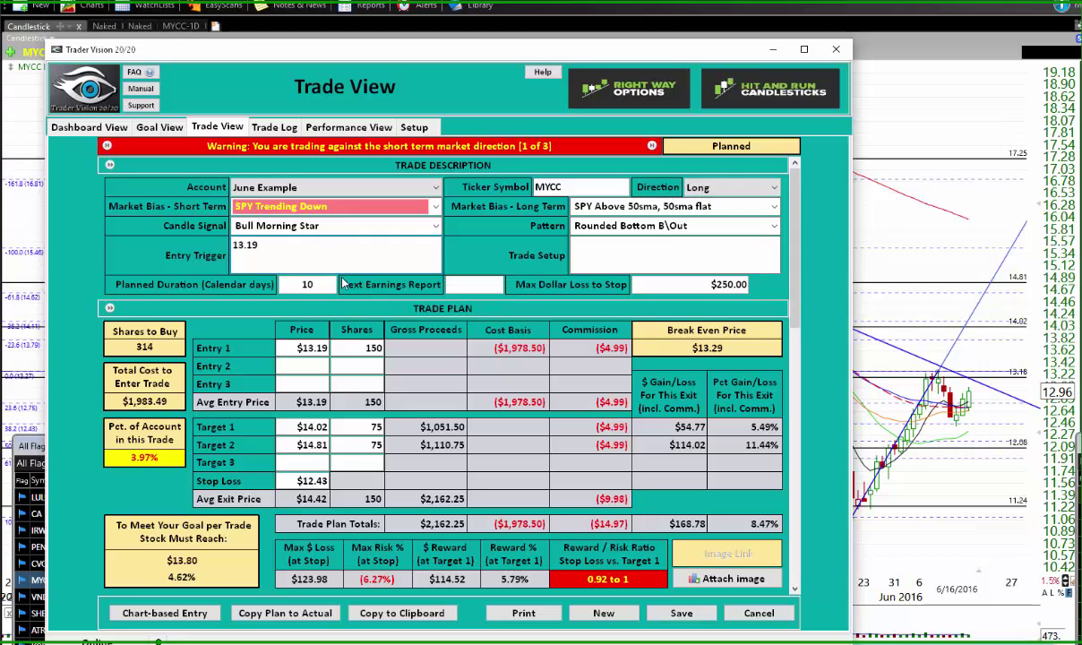
pyautogui.click(598, 243)
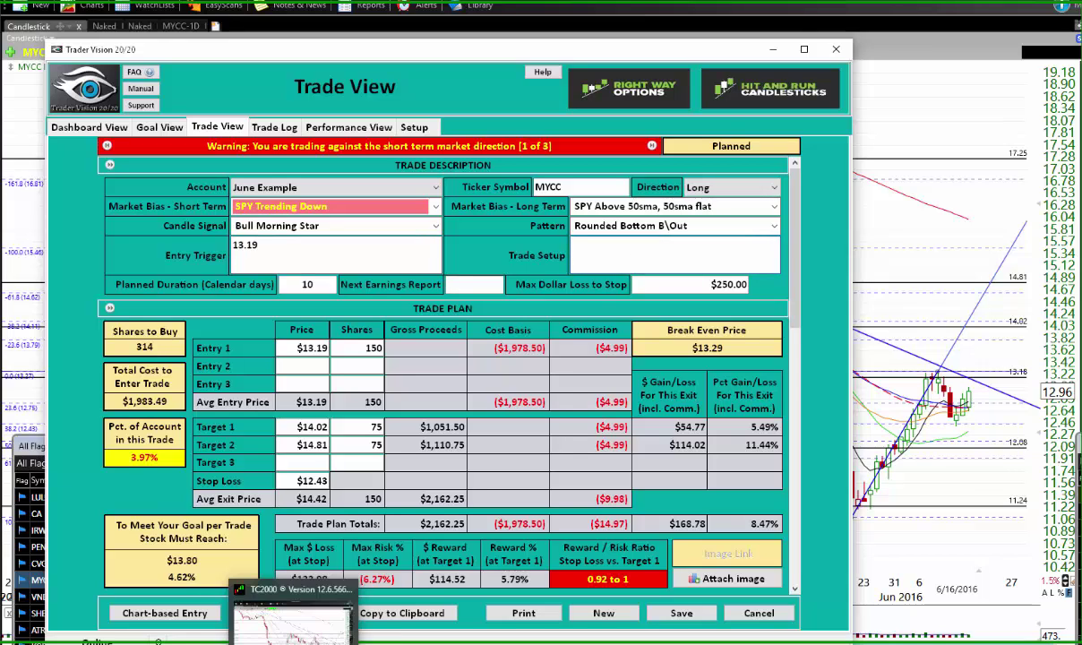
pyautogui.click(270, 245)
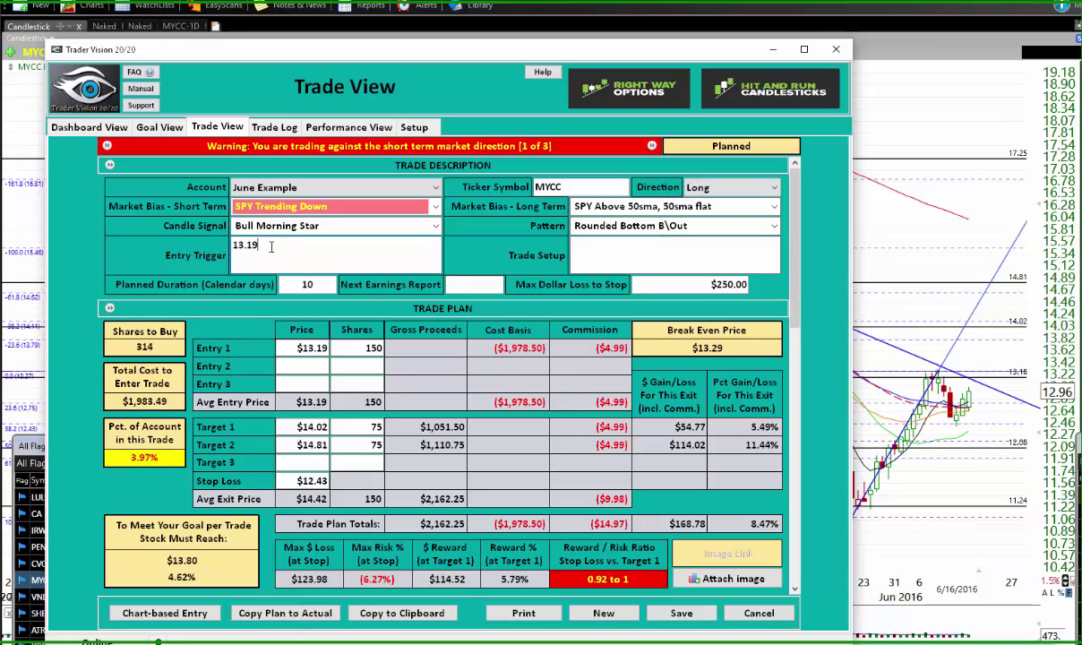
pyautogui.write(', penny above 13.18 Resistanc')
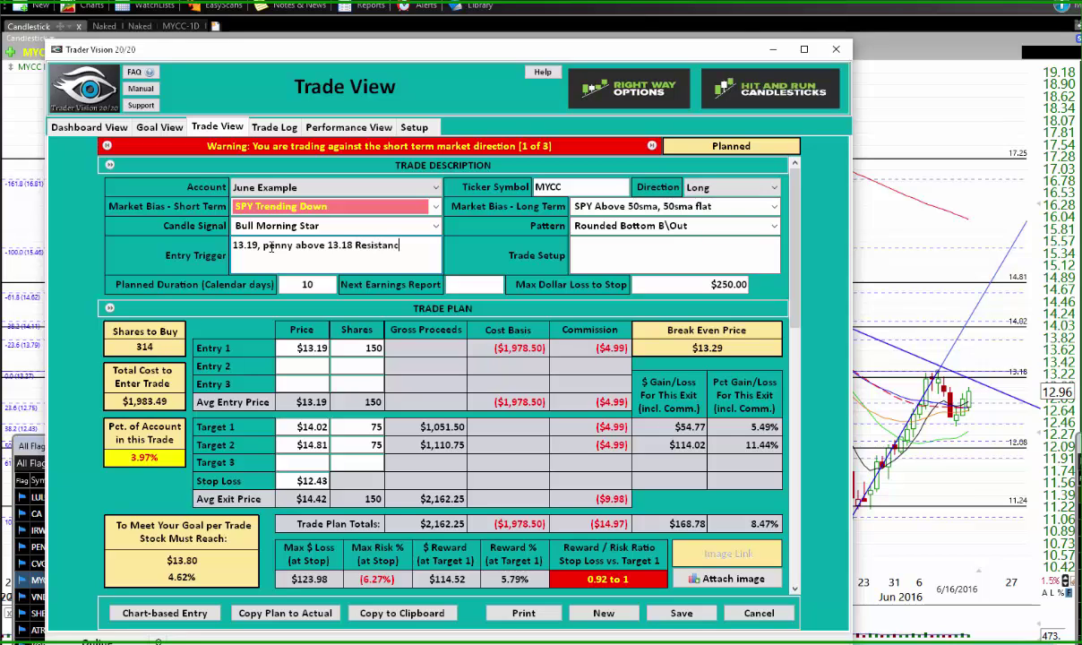
pyautogui.write('e')
pyautogui.click(682, 614)
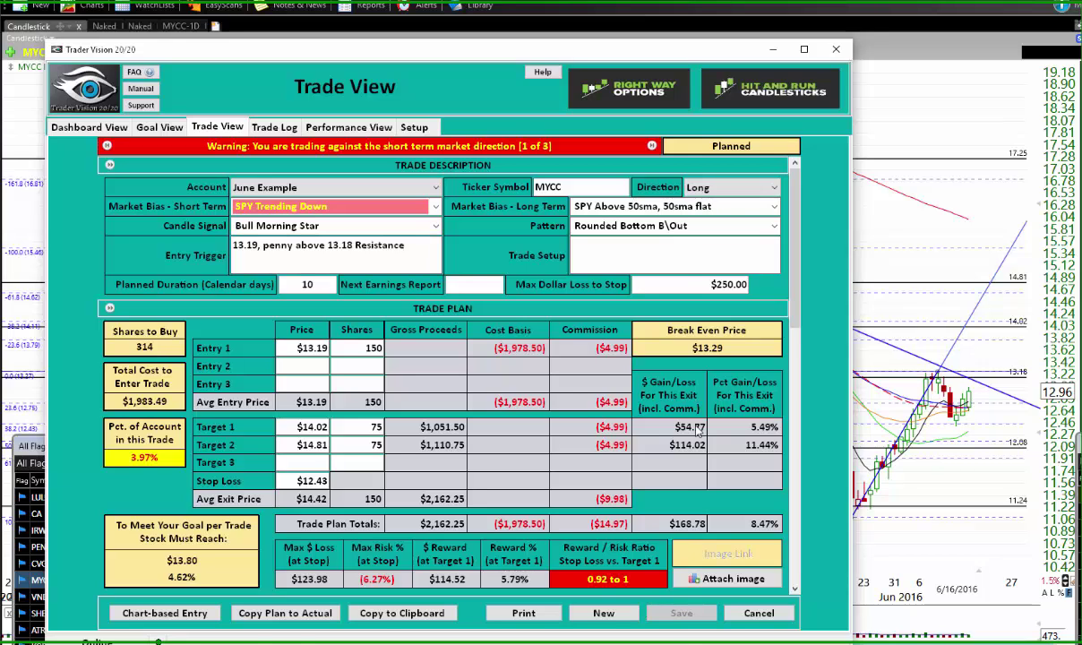
# Switch to TC2000 and review the flagged daily charts of LULU, CA, IRWD, PEN, CVGW, VNDA, SHEN, ATRC and KODK, ending on IRWD
pyautogui.click(35, 451)
pyautogui.click(69, 500)
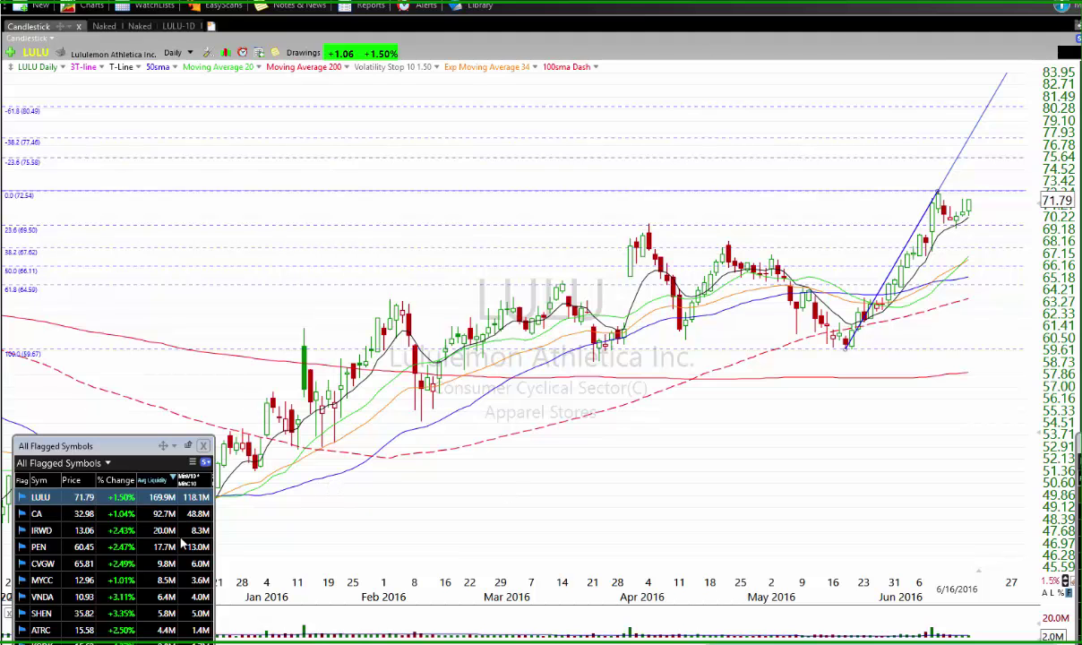
pyautogui.click(95, 512)
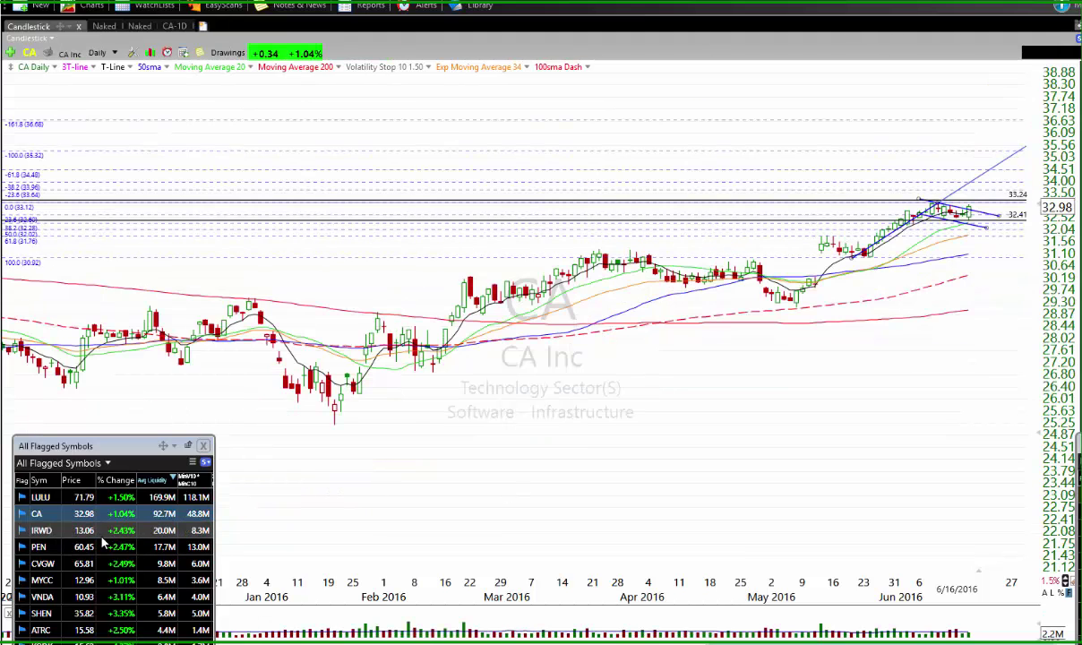
pyautogui.click(97, 531)
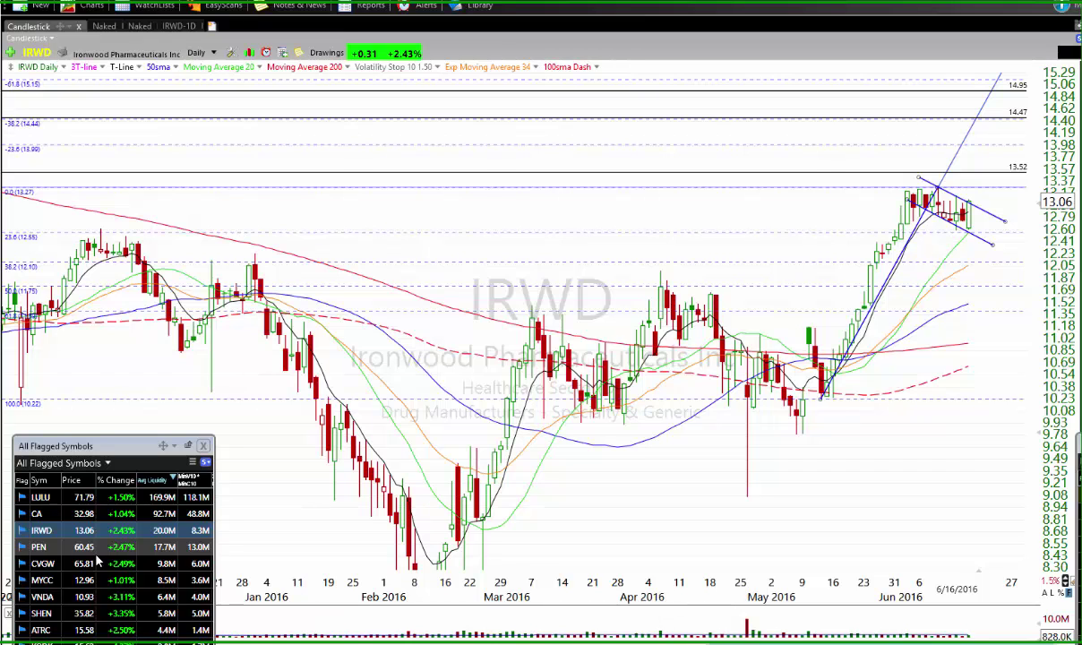
pyautogui.press('Down')
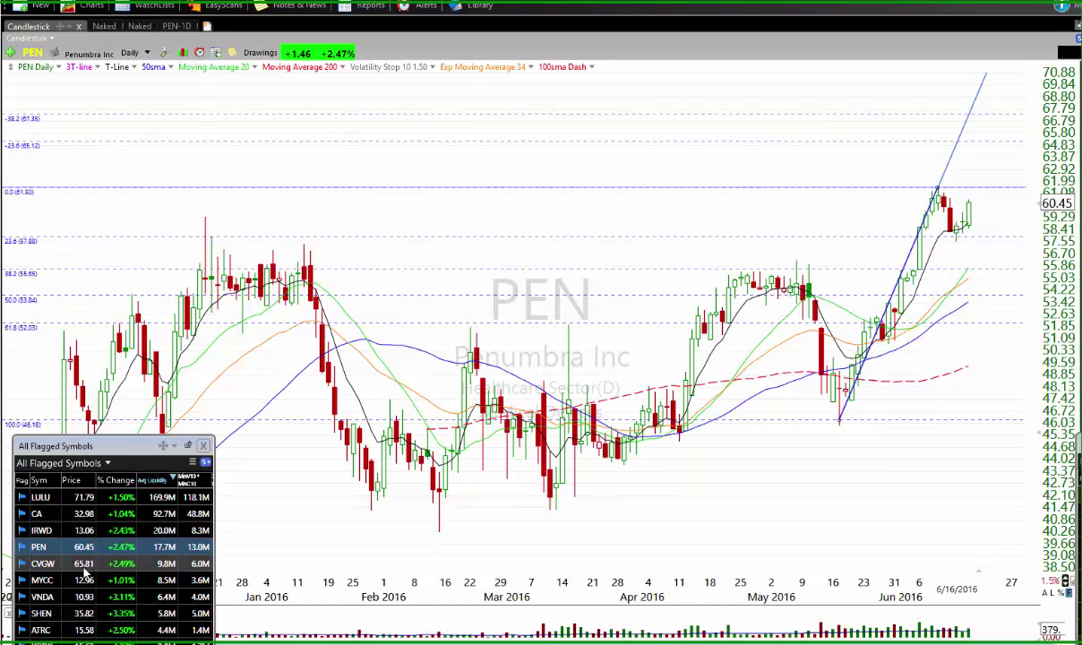
pyautogui.click(85, 565)
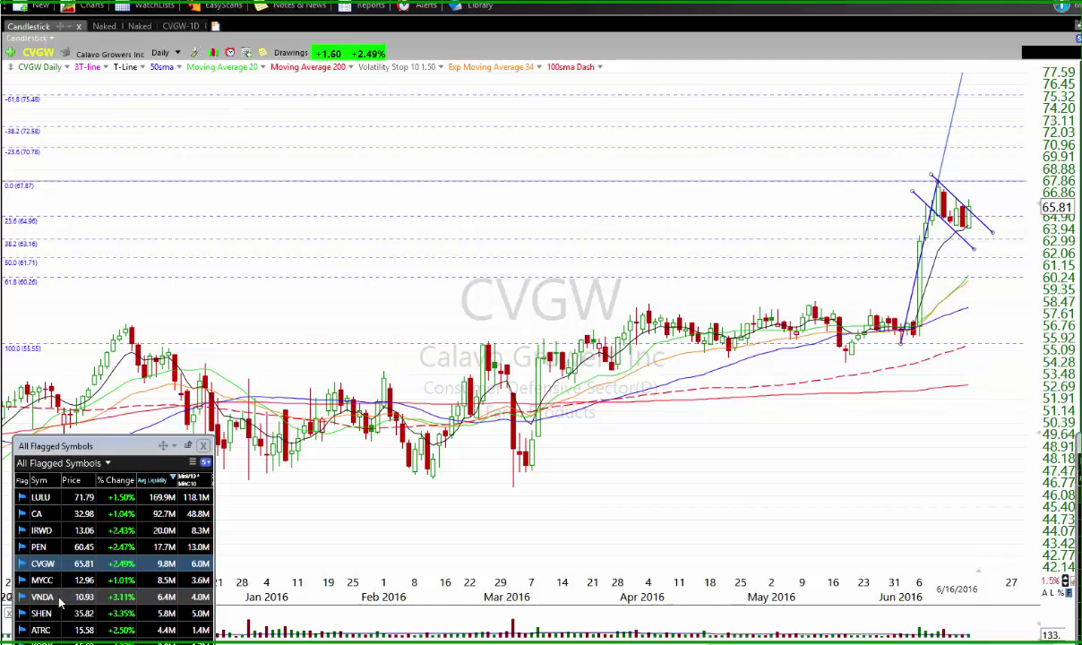
pyautogui.click(60, 598)
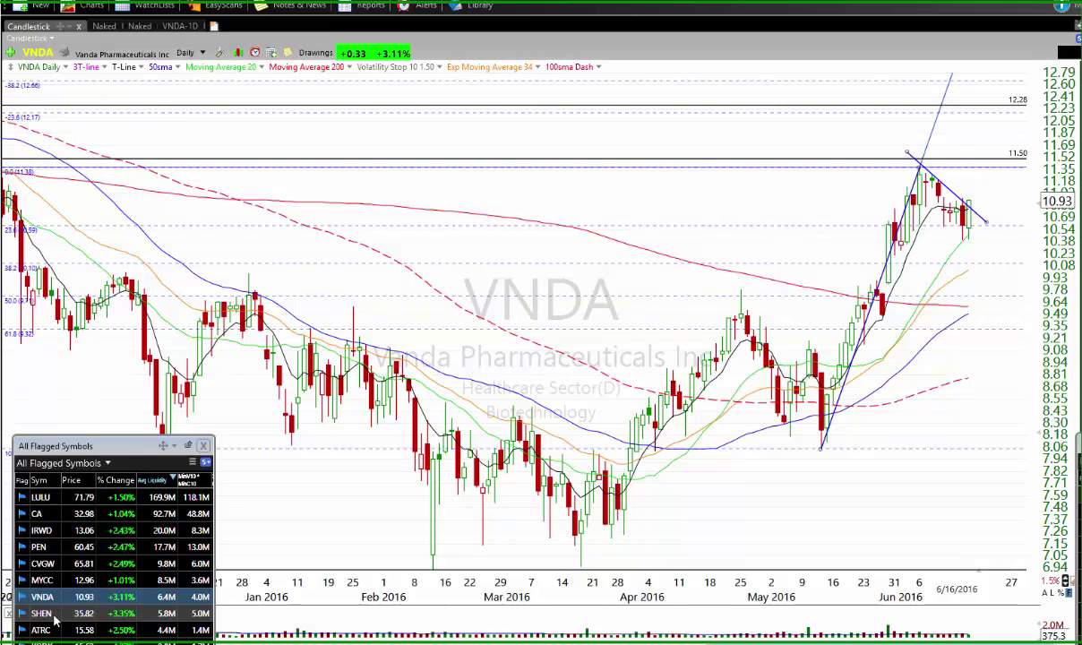
pyautogui.click(56, 613)
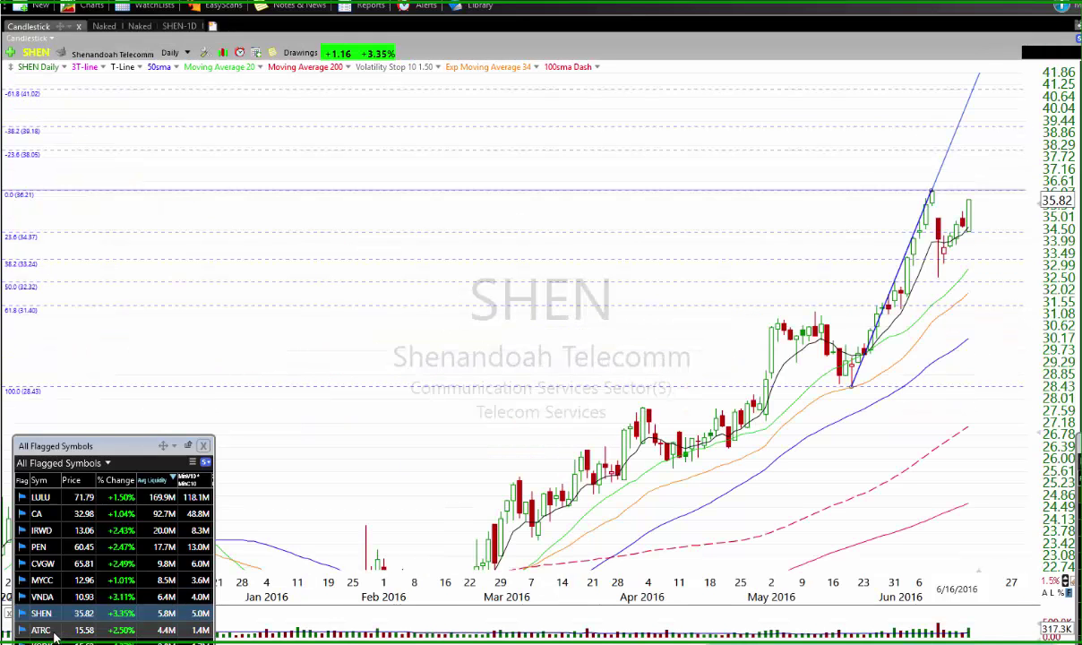
pyautogui.click(53, 631)
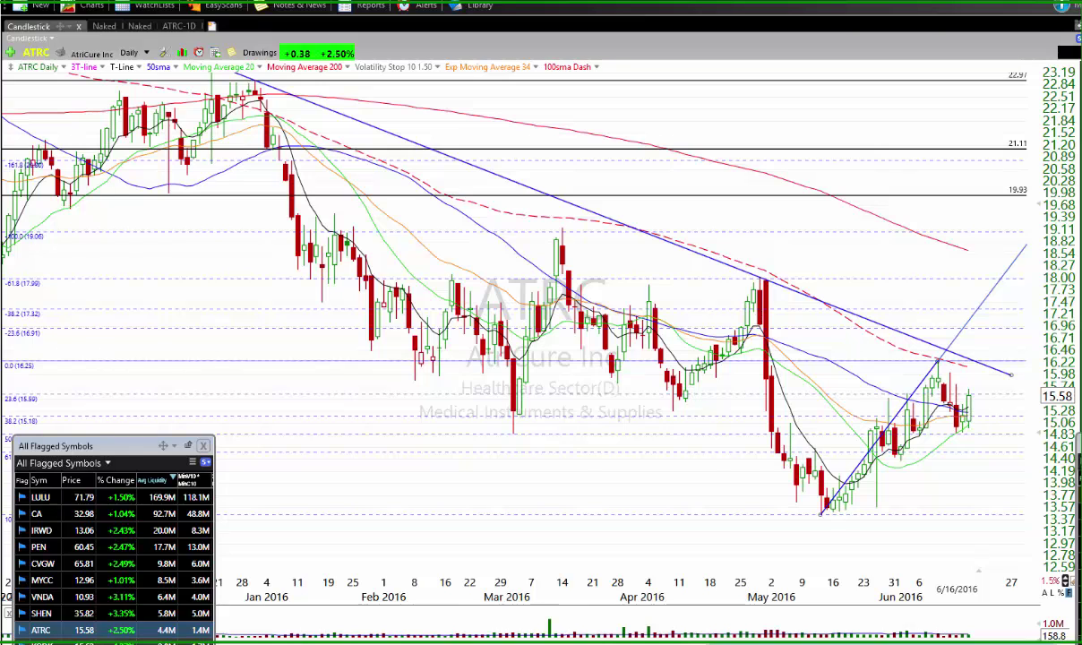
pyautogui.press('Down')
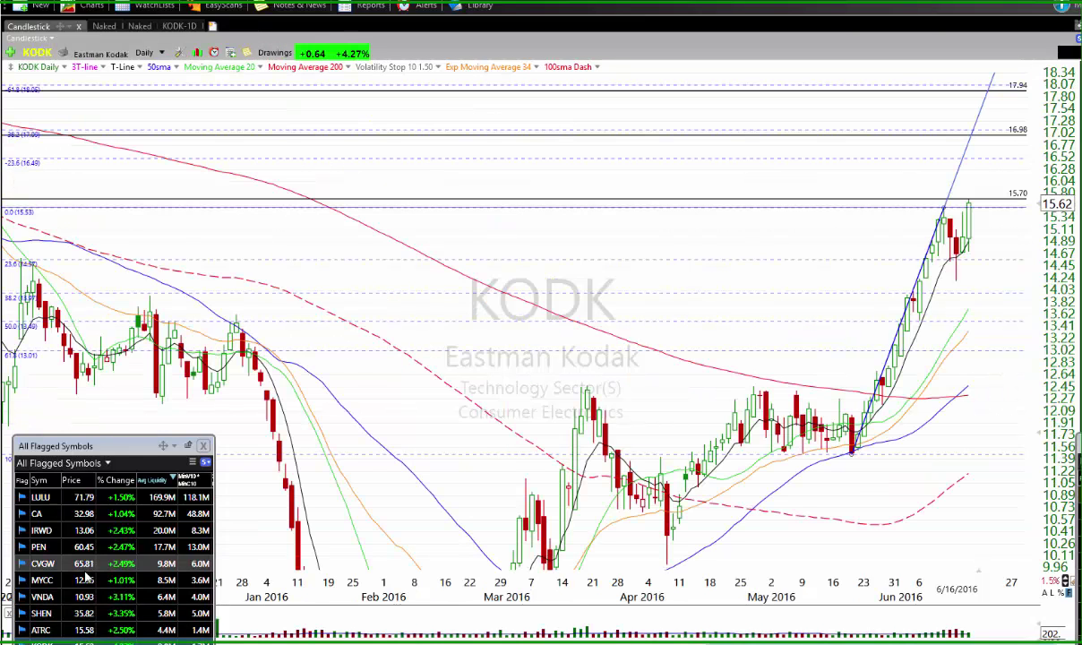
pyautogui.click(72, 530)
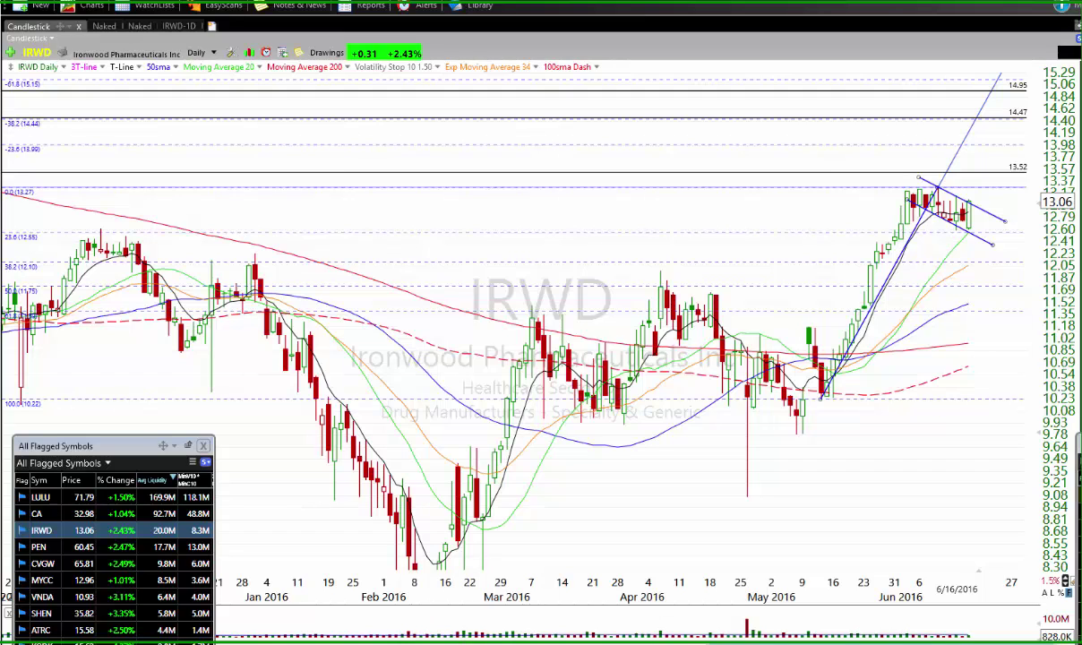
pyautogui.moveTo(396, 644)
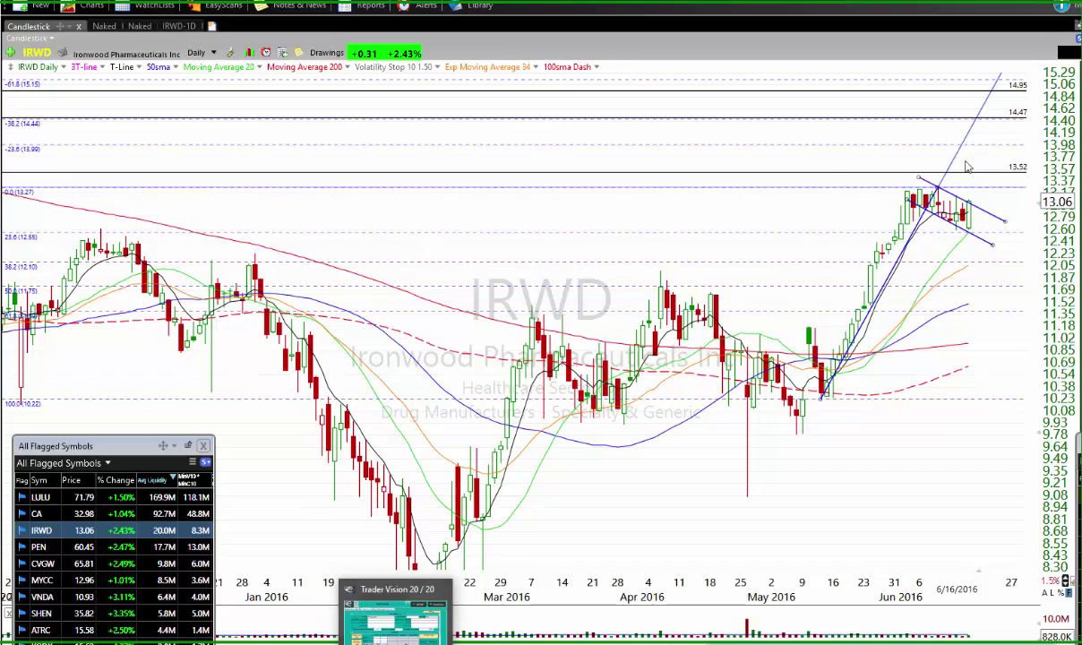
# Examine the IRWD daily chart's longer price history around the 13.52, 14.47 and 14.95 levels
pyautogui.click(981, 230)
pyautogui.moveTo(981, 231)
pyautogui.mouseDown()
pyautogui.moveTo(979, 219)
pyautogui.moveTo(981, 231)
pyautogui.mouseUp()
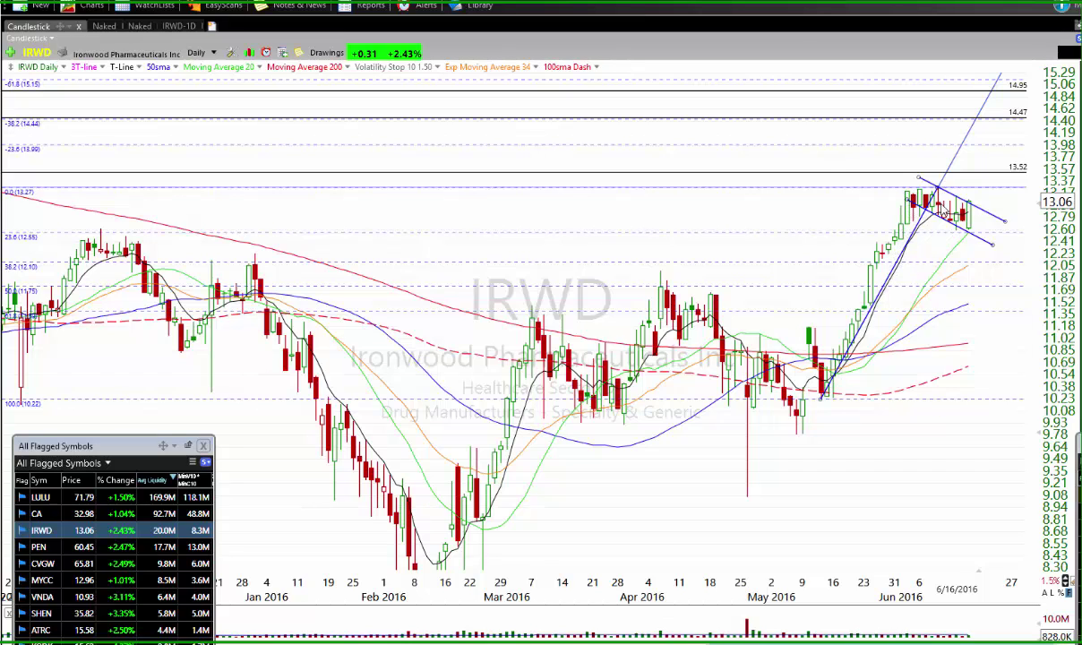
pyautogui.moveTo(970, 208)
pyautogui.scroll(-5, 568, 202)
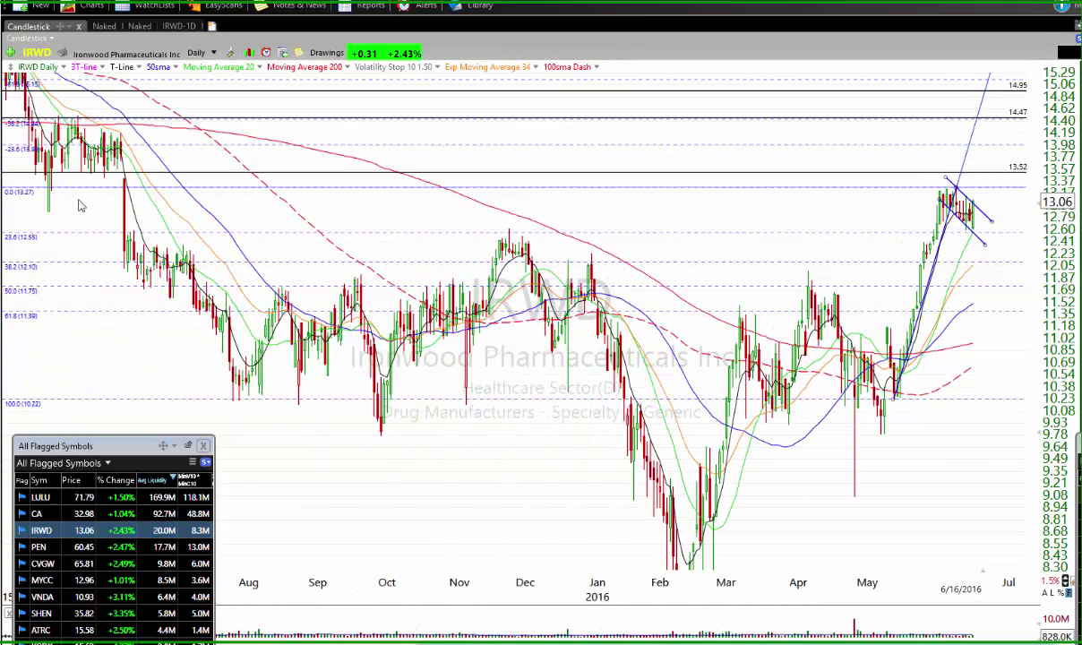
pyautogui.scroll(-3, 59, 185)
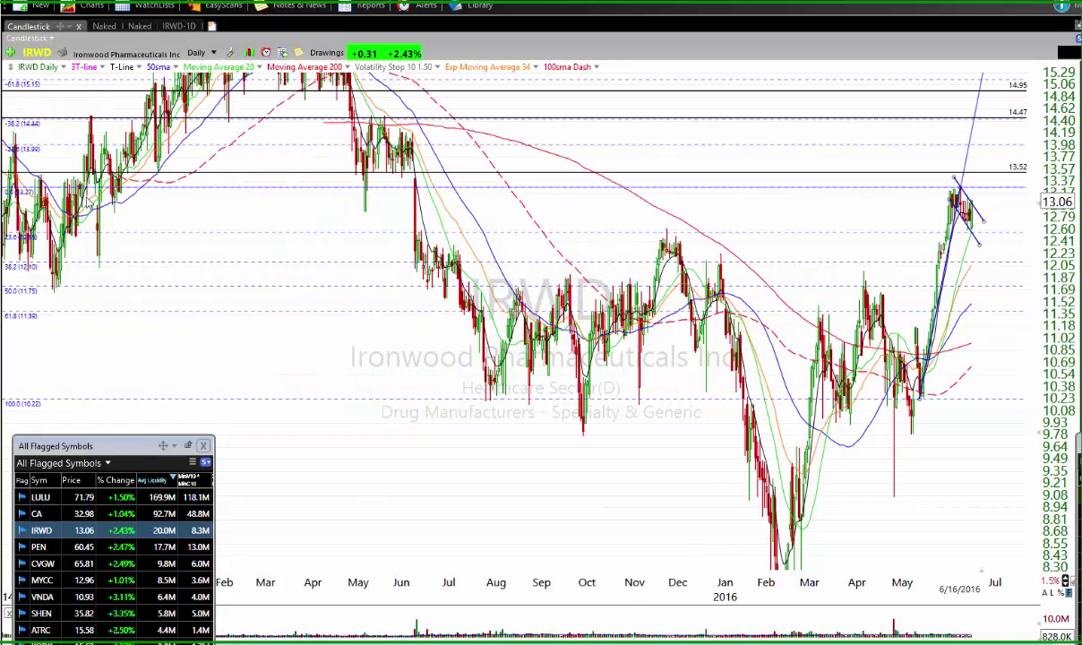
pyautogui.scroll(-2, 57, 203)
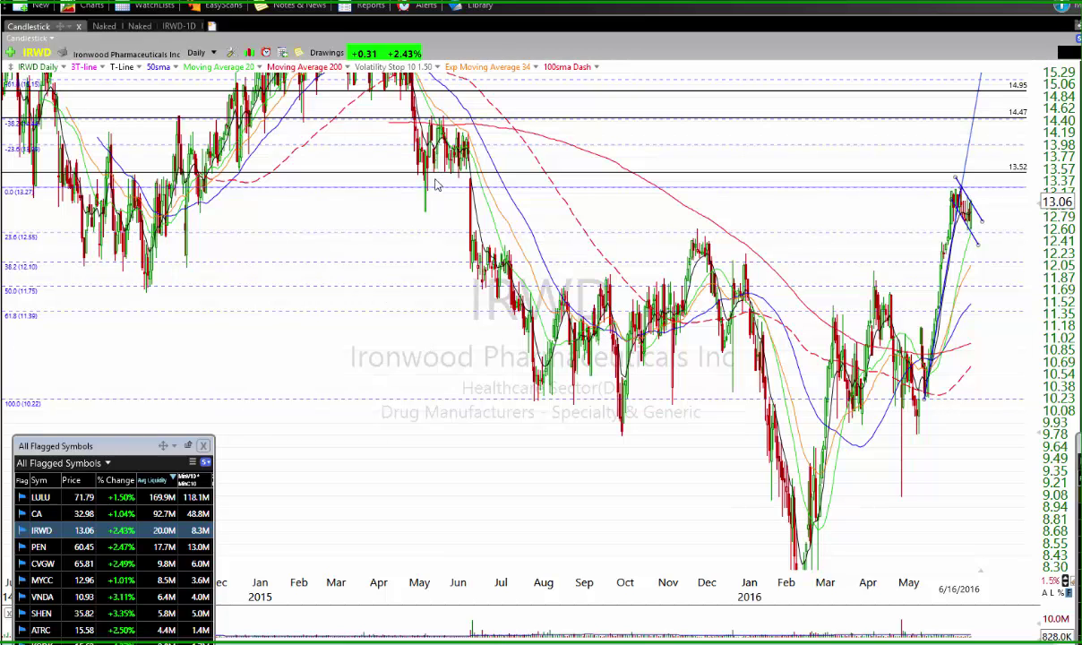
pyautogui.scroll(2, 640, 213)
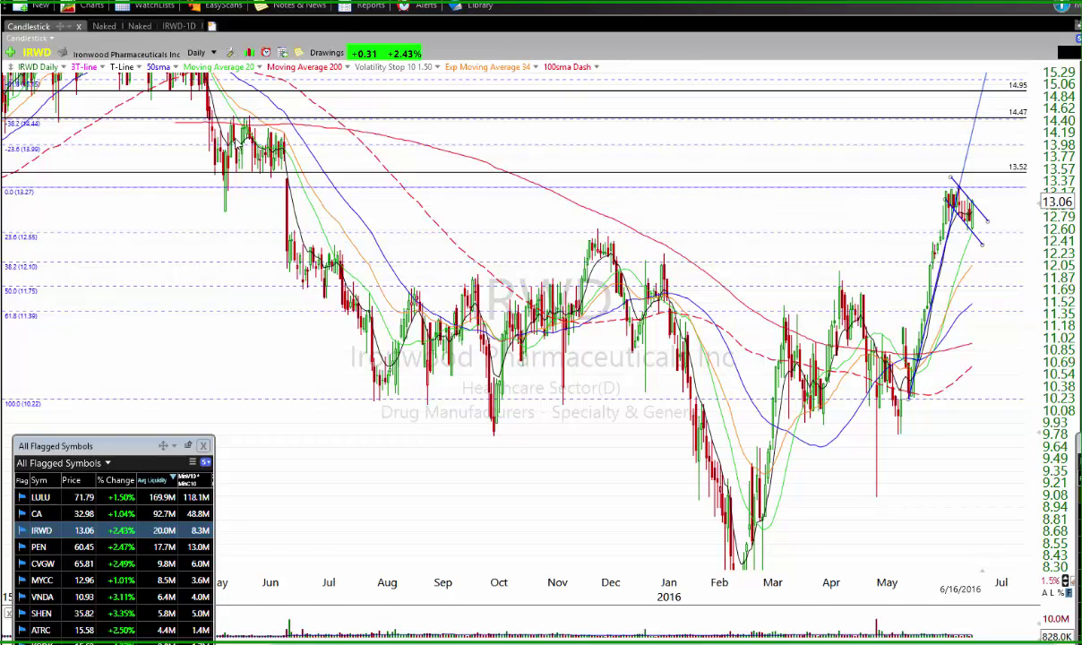
pyautogui.scroll(-1, 195, 136)
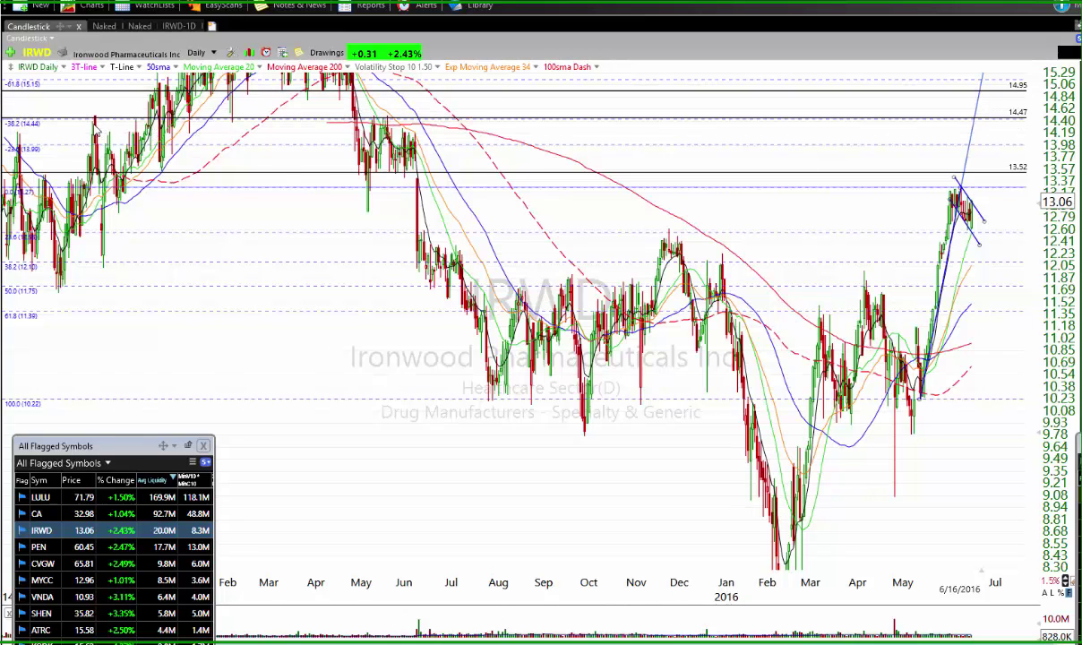
pyautogui.scroll(-1, 96, 130)
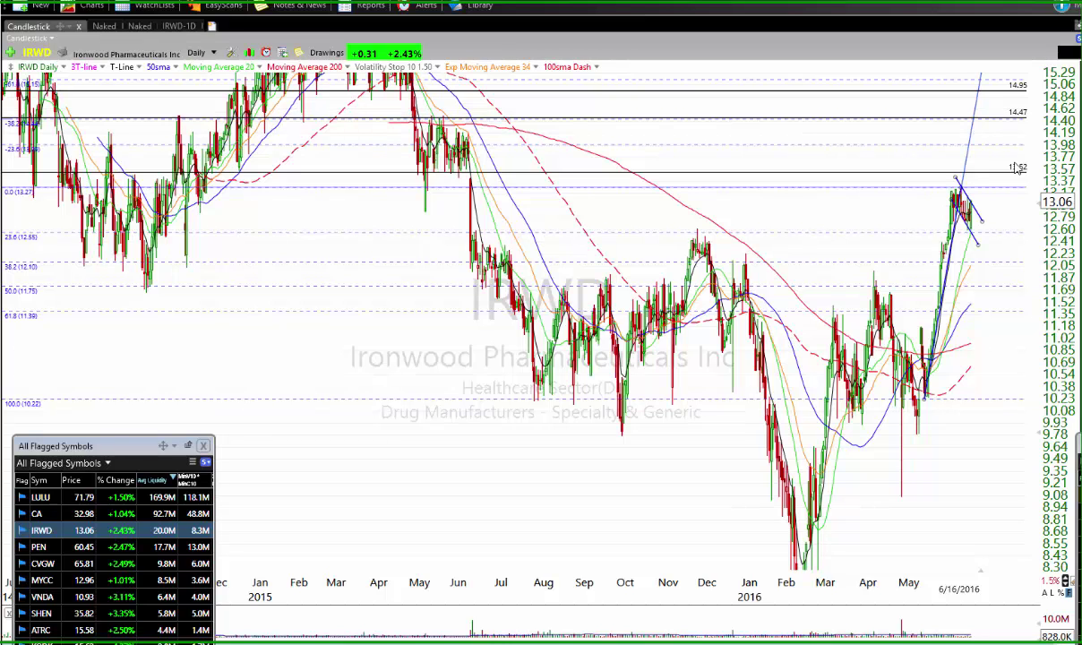
pyautogui.moveTo(1036, 205); pyautogui.dragTo(1034, 255)
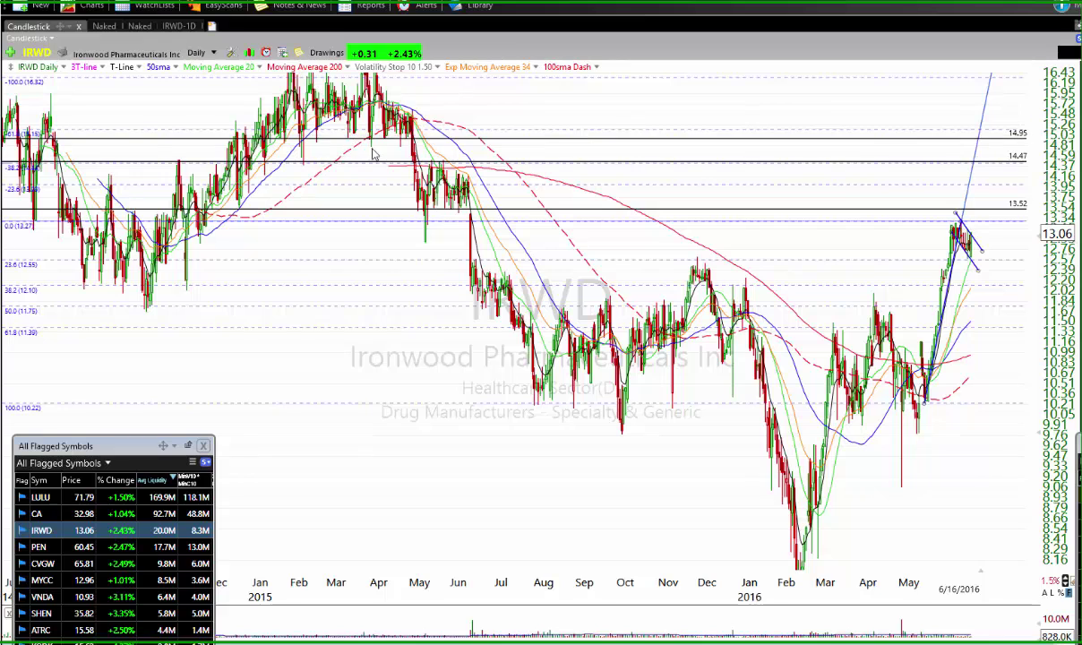
pyautogui.scroll(2, 1022, 152)
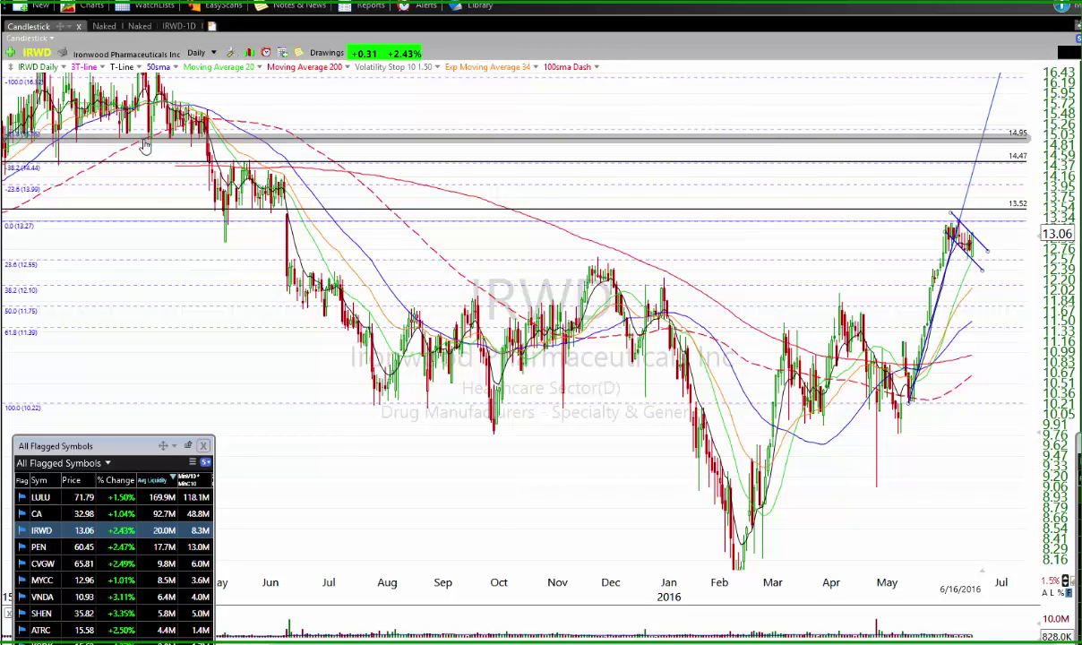
pyautogui.scroll(-3, 179, 149)
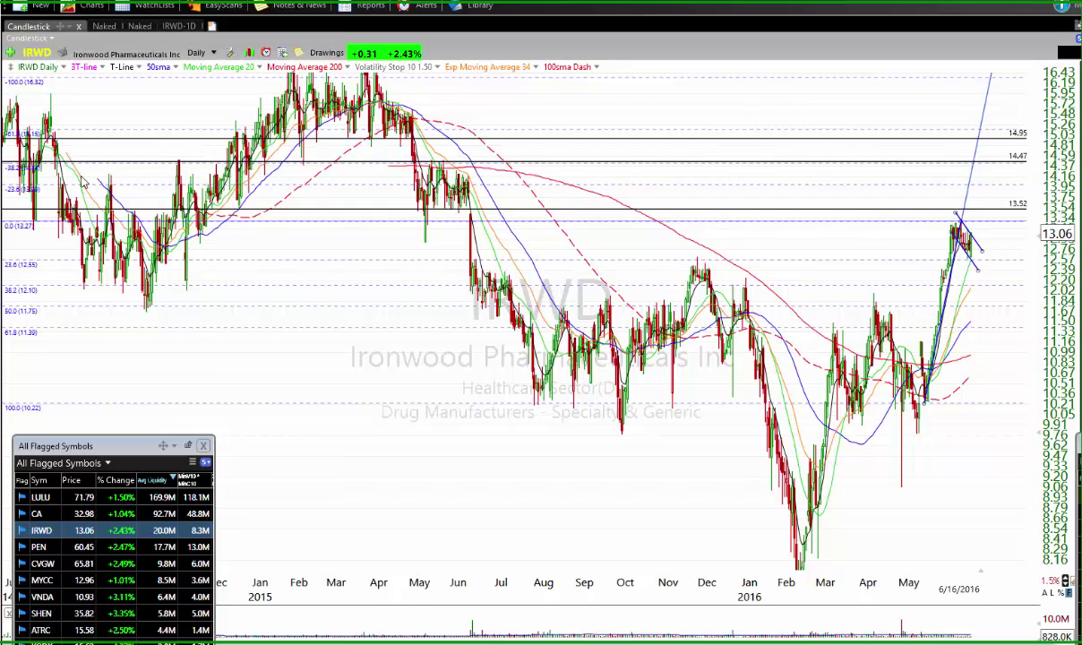
pyautogui.scroll(4, 87, 182)
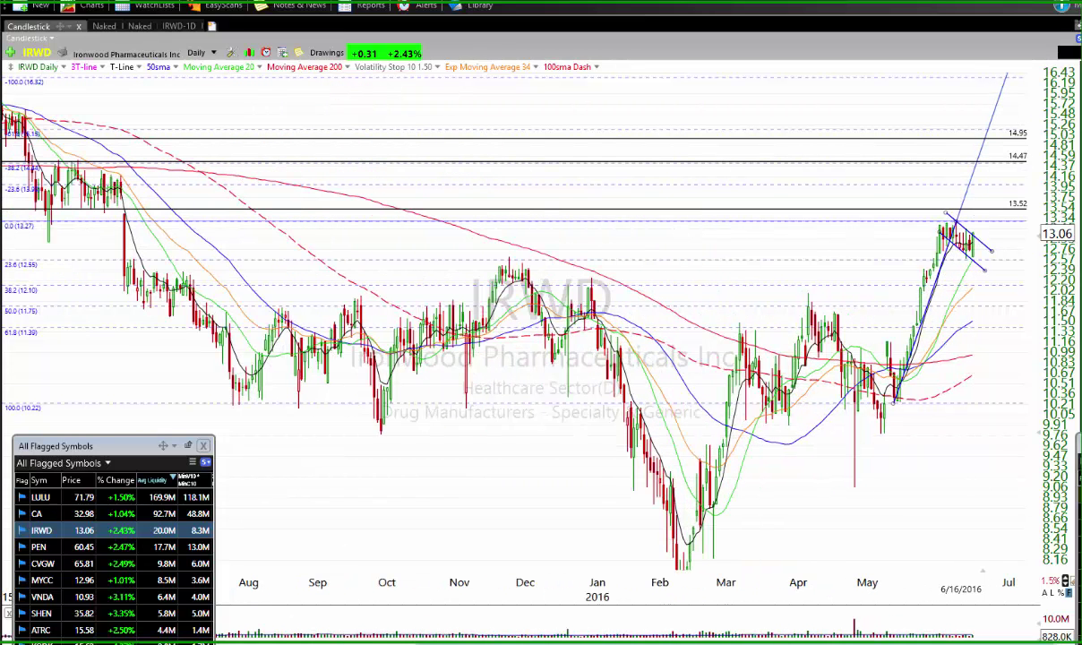
# Switch to Trader Vision 20/20 and enter IRWD with short-term bias SPY Trending Down and long-term bias SPY Above 50sma, 50sma flat
pyautogui.hotkey('alt', 'Tab')
pyautogui.click(544, 188)
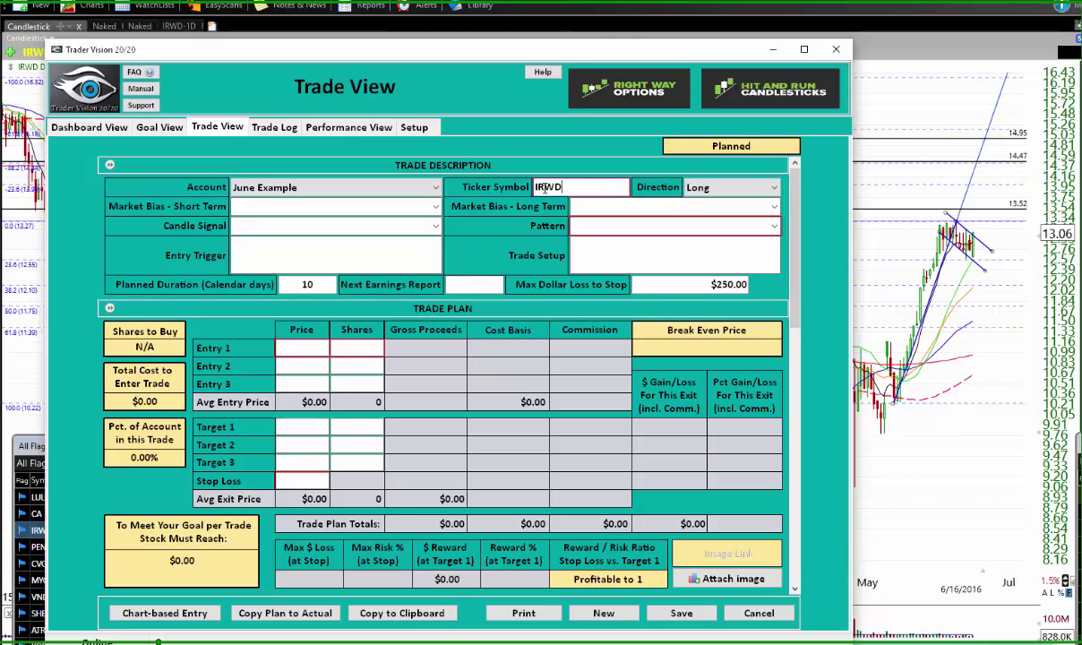
pyautogui.click(428, 207)
pyautogui.click(408, 251)
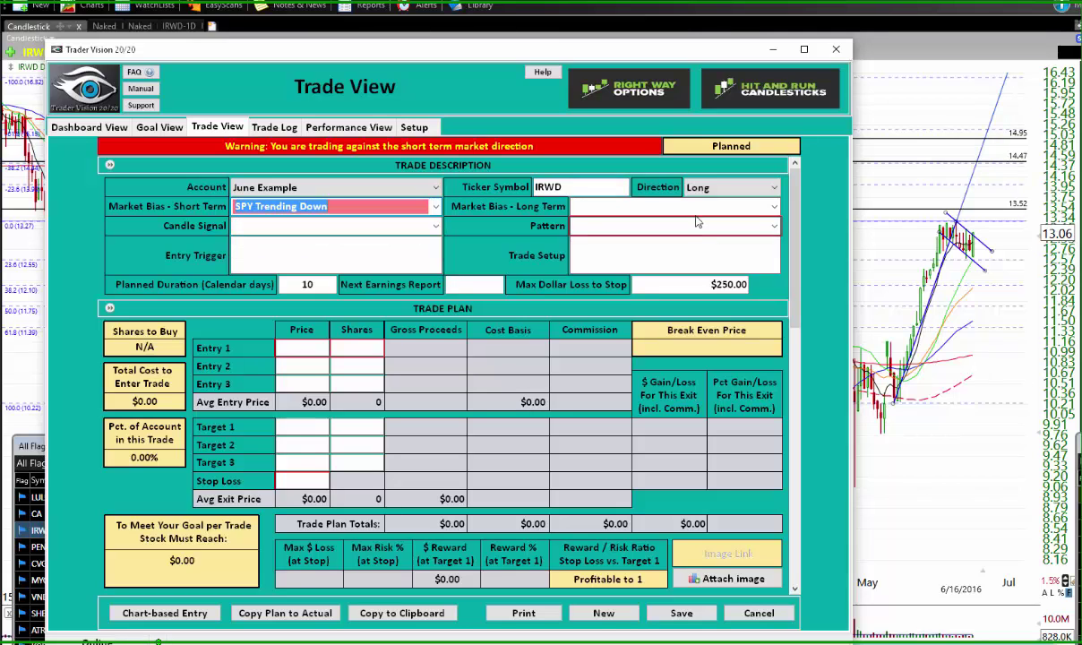
pyautogui.click(739, 207)
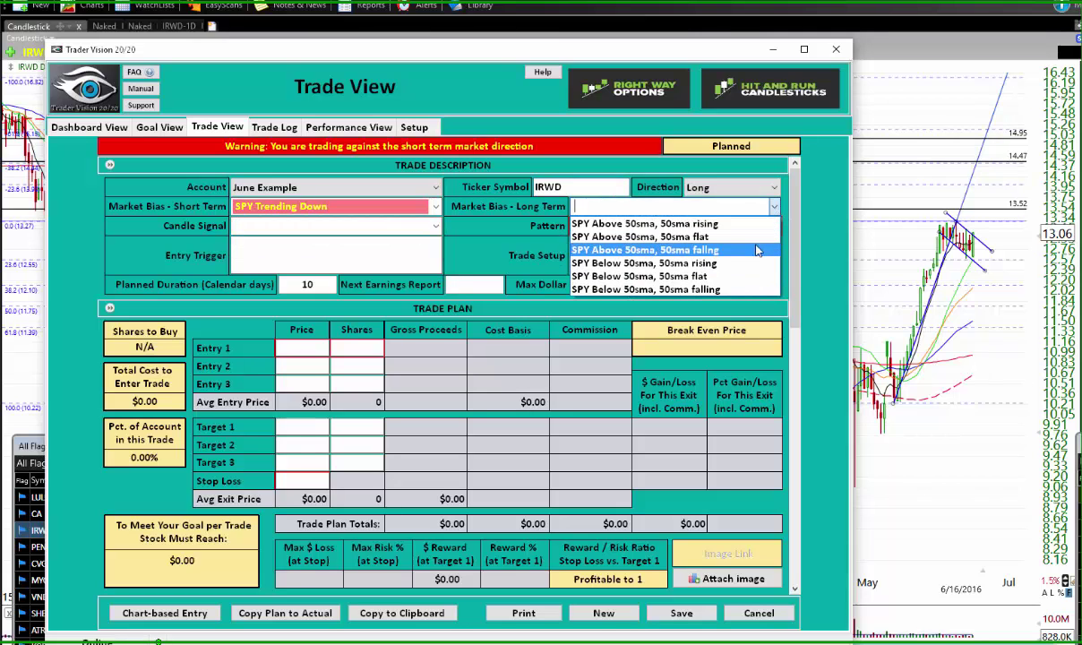
pyautogui.click(724, 239)
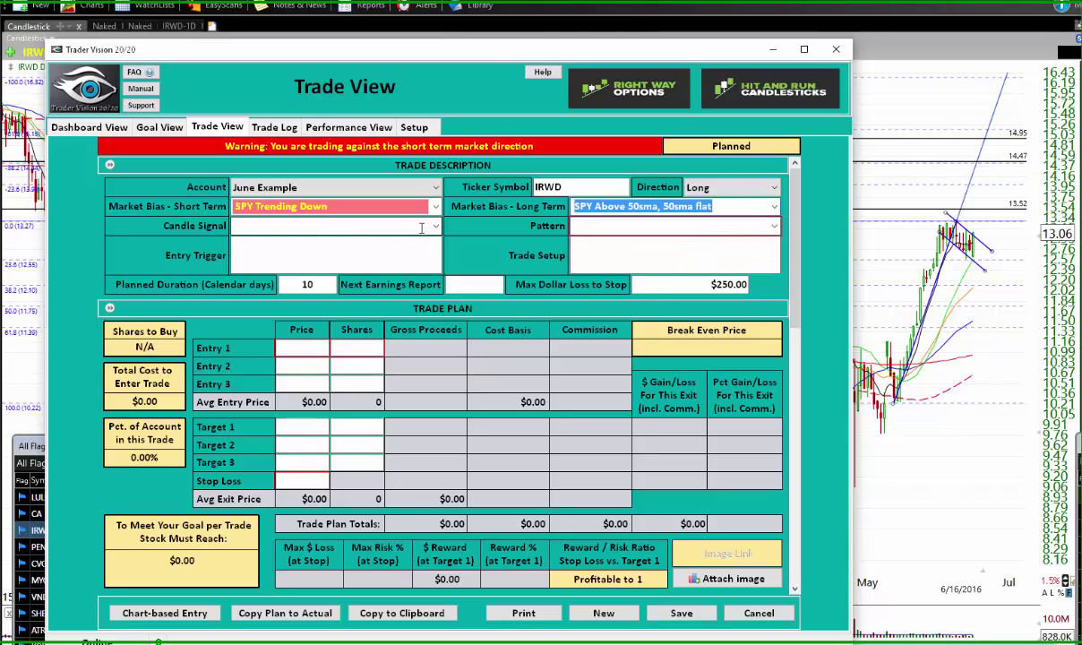
# Set the IRWD trade's candle signal to Bull Engulfing and its pattern to Pull Back Oppor
pyautogui.click(430, 227)
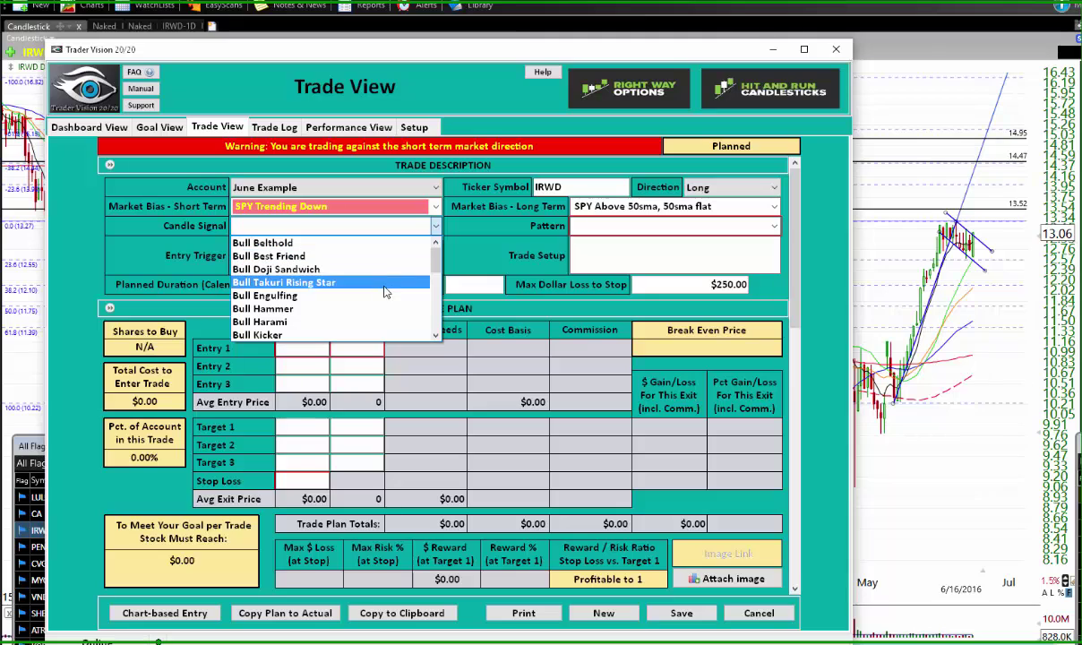
pyautogui.click(379, 299)
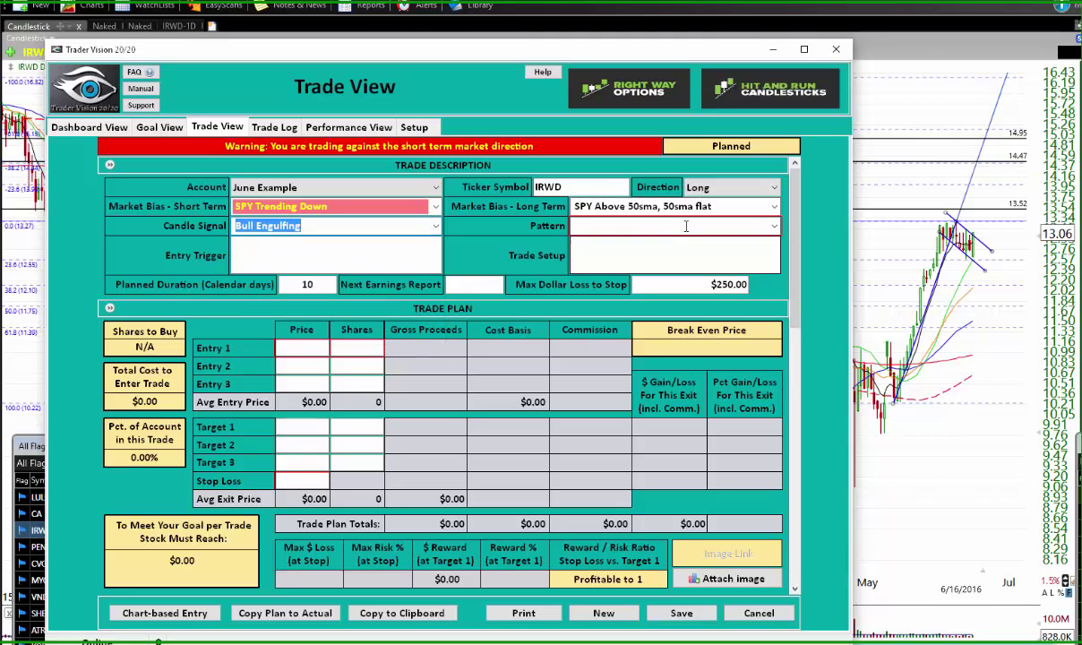
pyautogui.click(775, 228)
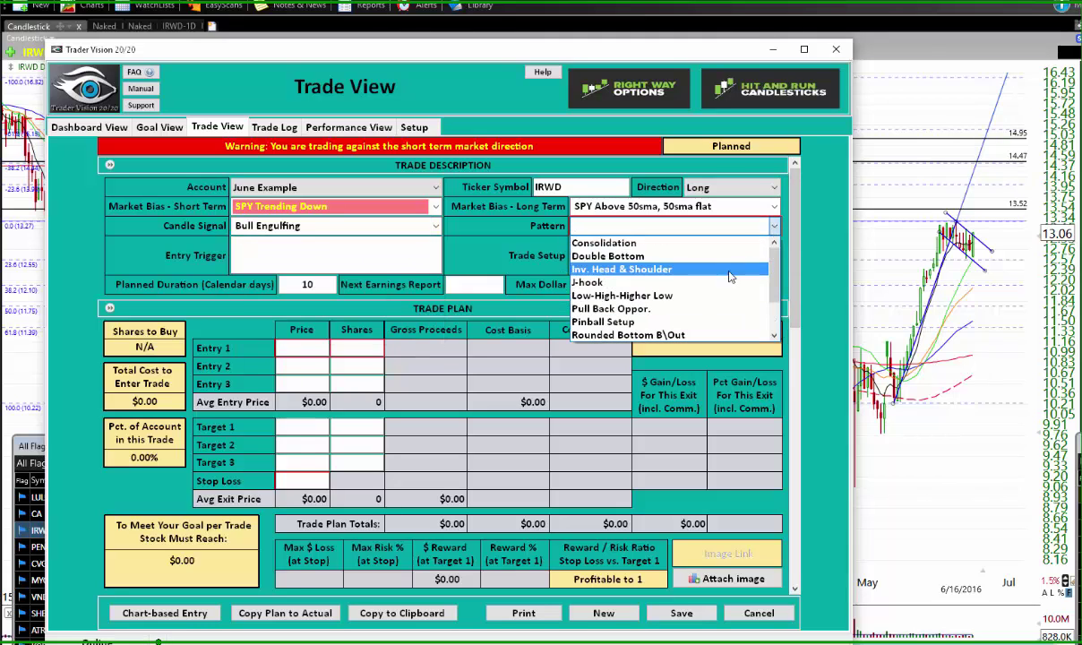
pyautogui.scroll(-2, 712, 306)
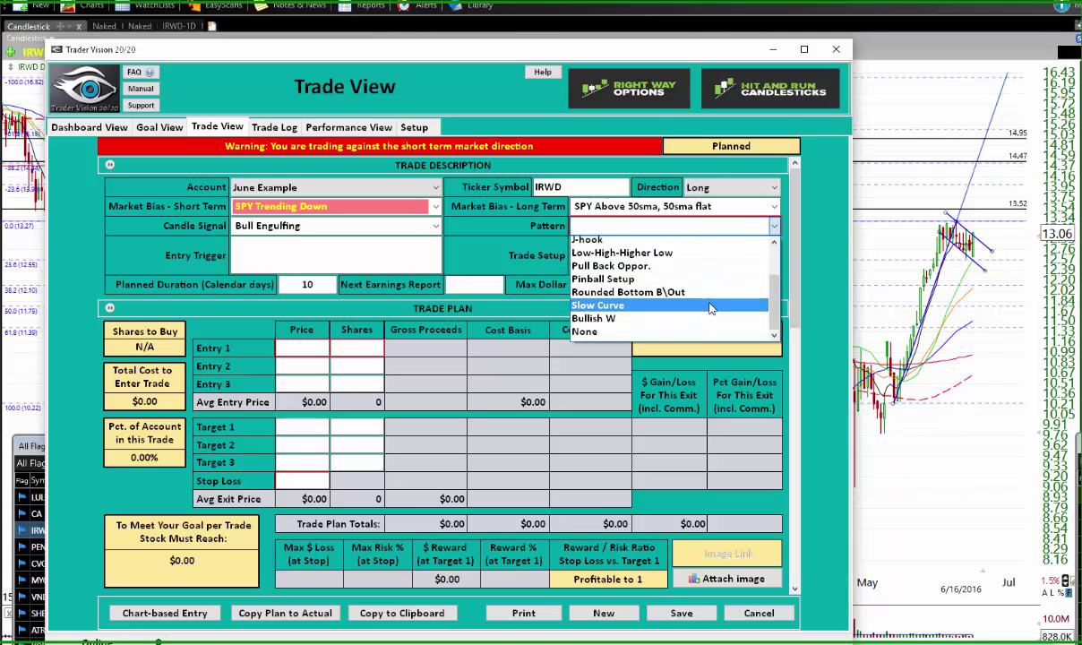
pyautogui.scroll(1, 711, 309)
pyautogui.scroll(3, 711, 309)
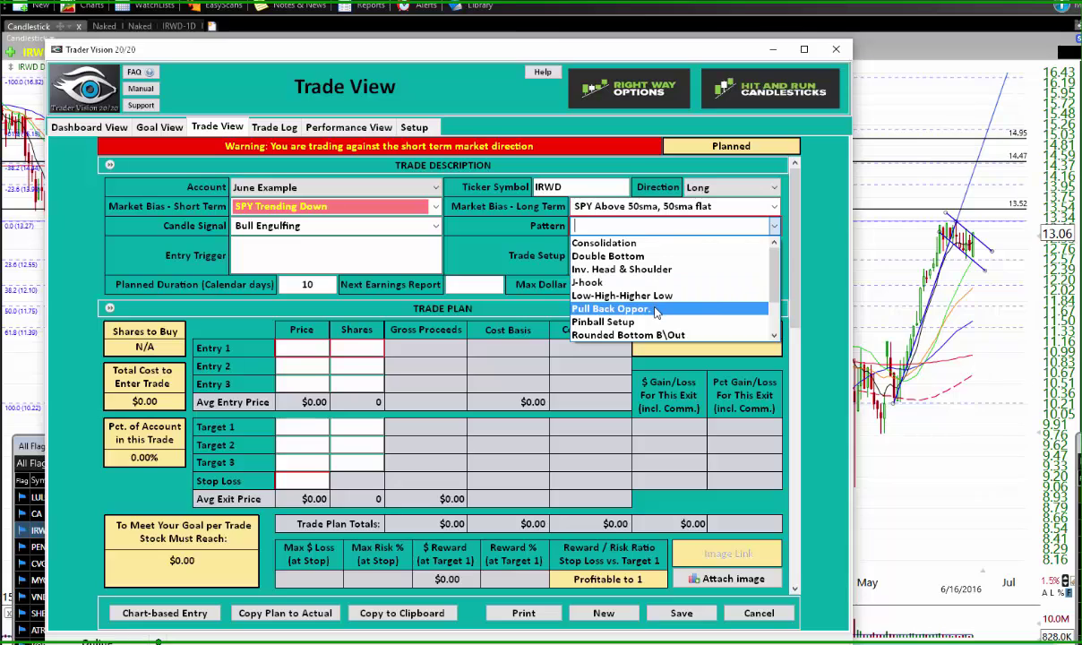
pyautogui.click(655, 309)
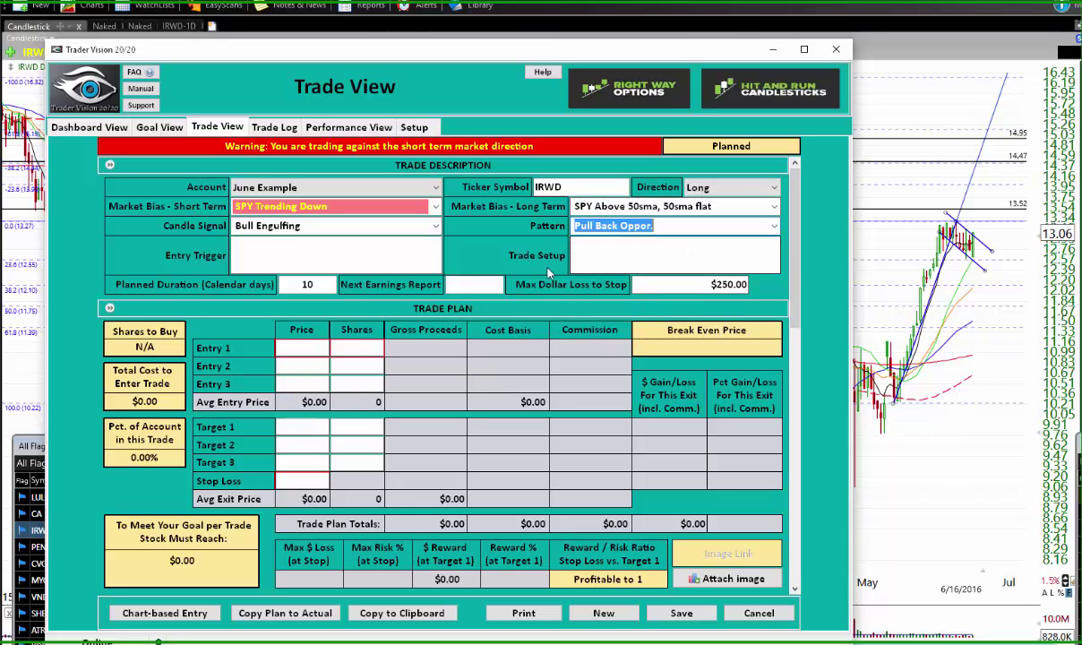
# Enter "Above close of 6/16 or 13.08" as the entry trigger and set the Entry 1 price to 13.08
pyautogui.click(392, 260)
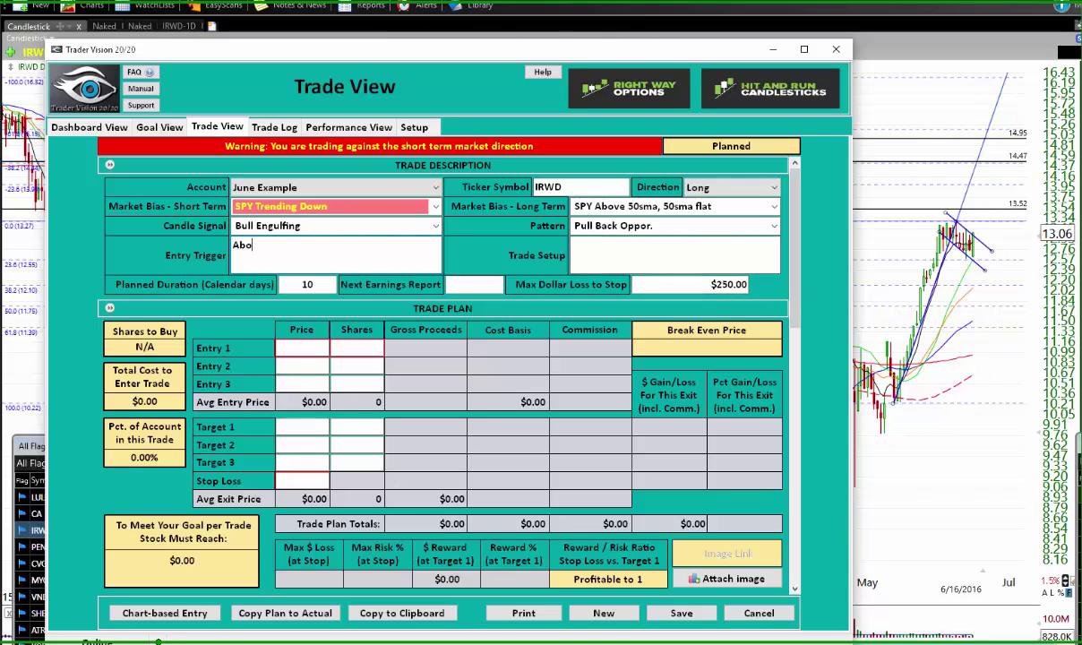
pyautogui.write('Above close of 6/16 or 13.08')
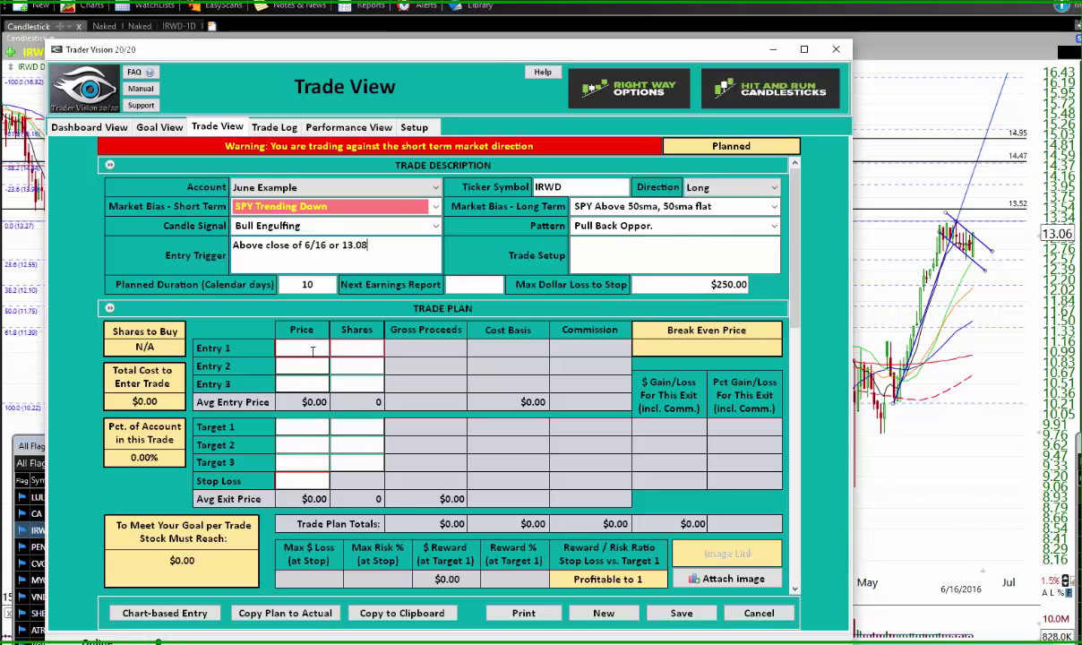
pyautogui.click(312, 349)
pyautogui.write('13.0')
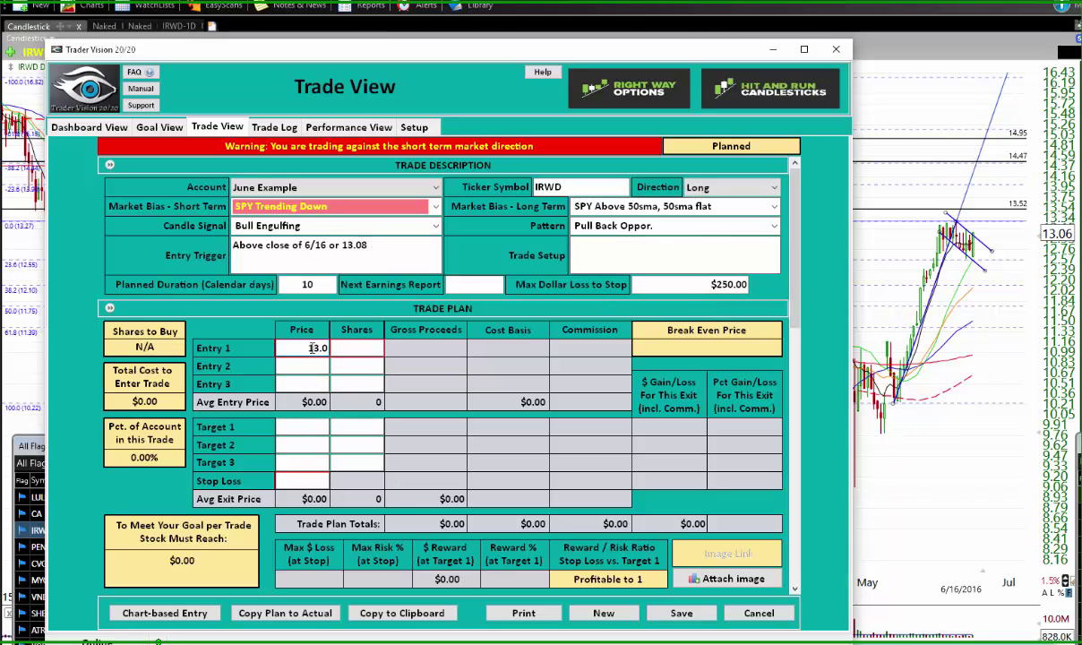
pyautogui.write('8')
# Set the stop loss to 12.55, the Target 1 price to 14.47 and the Target 2 price to 14.95
pyautogui.click(304, 478)
pyautogui.write('12.55')
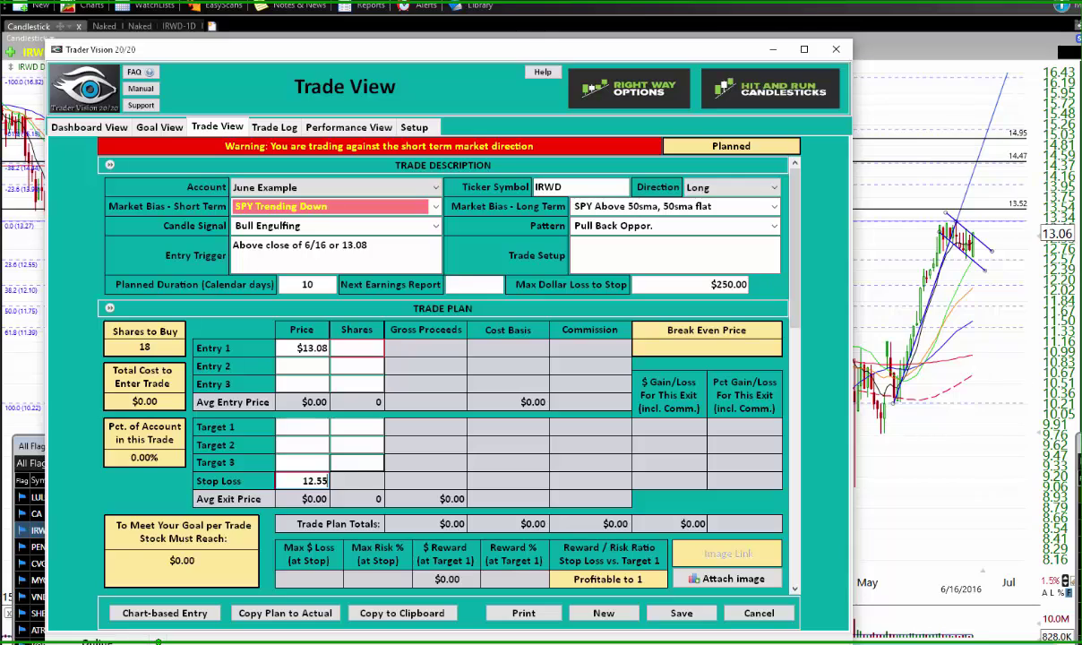
pyautogui.click(309, 431)
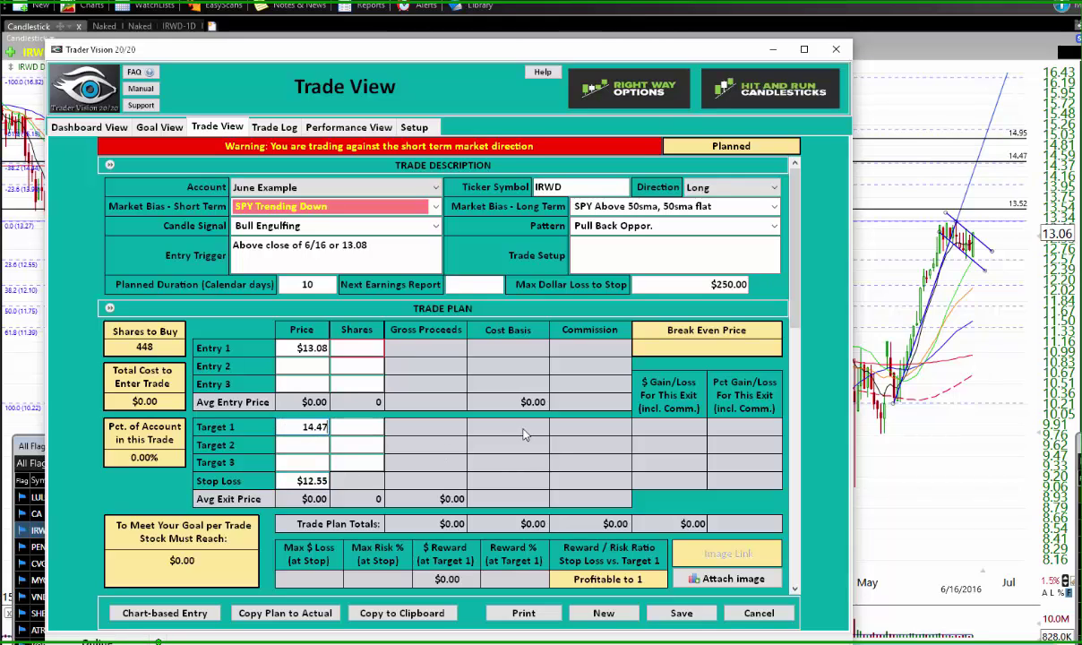
pyautogui.click(311, 445)
pyautogui.write('14.95')
# Move the 14.95 price from Target 2 to Target 3
pyautogui.doubleClick(304, 445)
pyautogui.hotkey('ctrl', 'c')
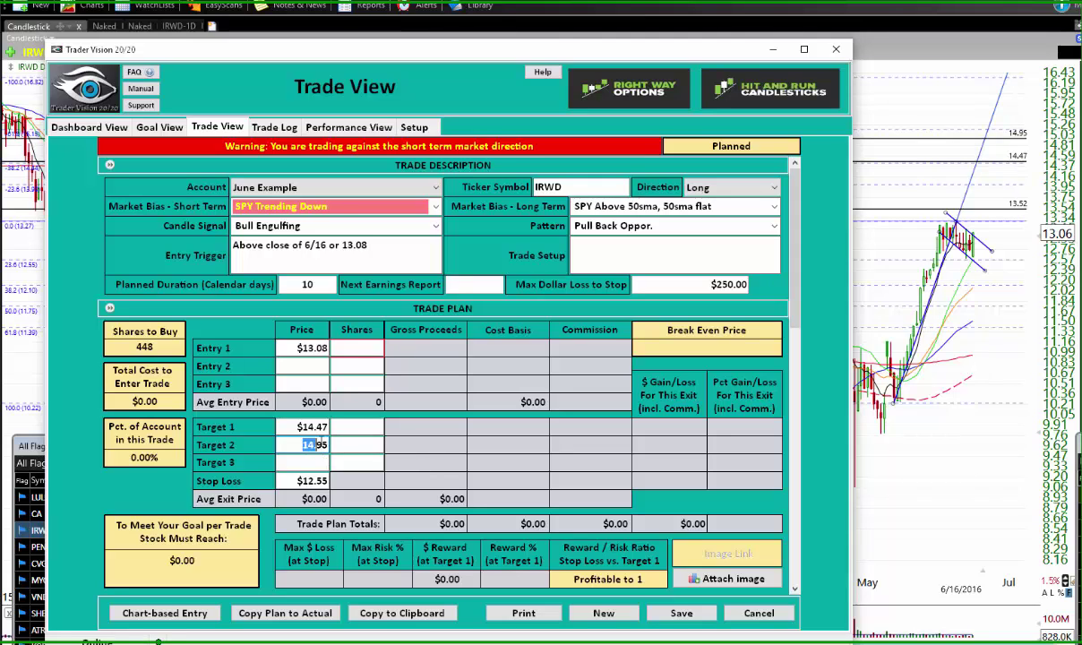
pyautogui.press('BackSpace')
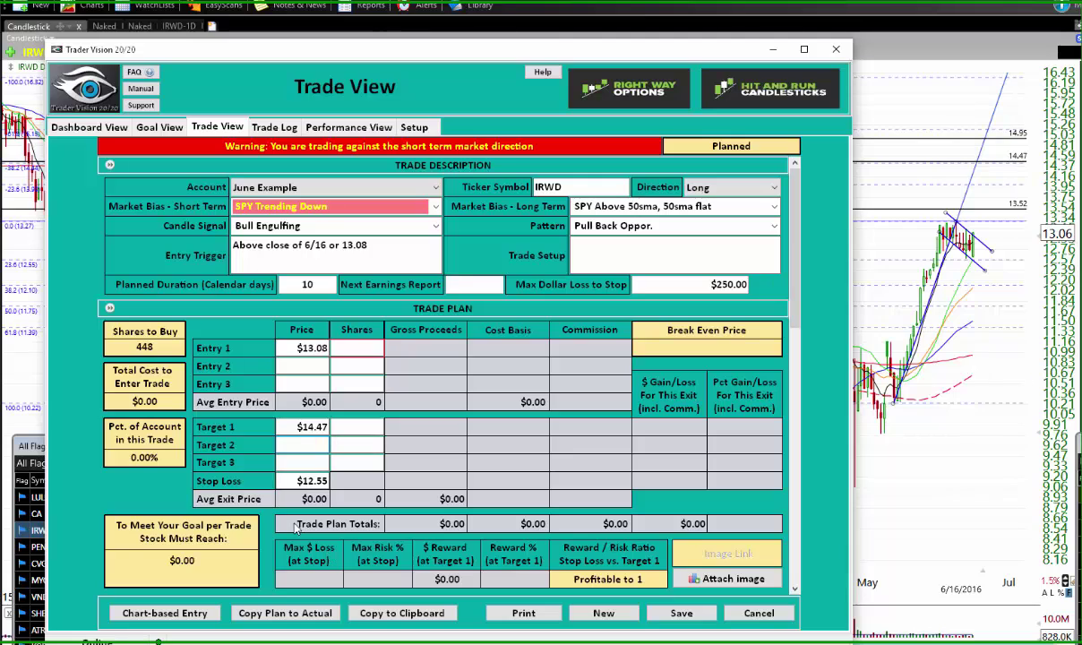
pyautogui.click(311, 464)
pyautogui.hotkey('ctrl', 'v')
# Move the 14.47 price from Target 1 to Target 2 and set the Target 1 price to 13.52
pyautogui.moveTo(302, 427); pyautogui.dragTo(265, 431)
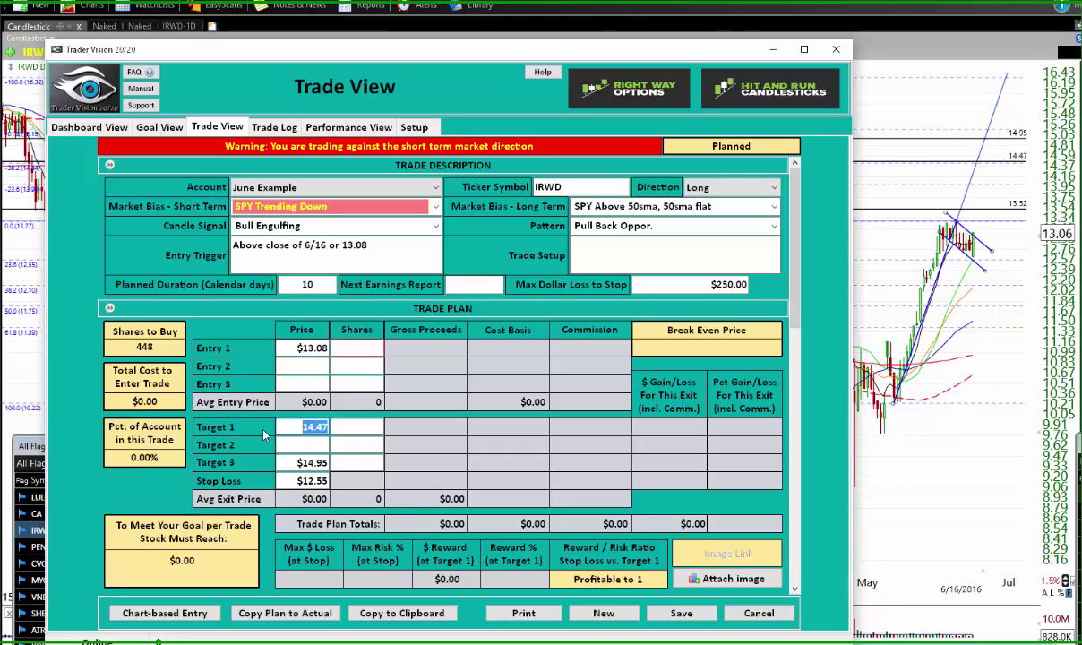
pyautogui.hotkey('ctrl', 'x')
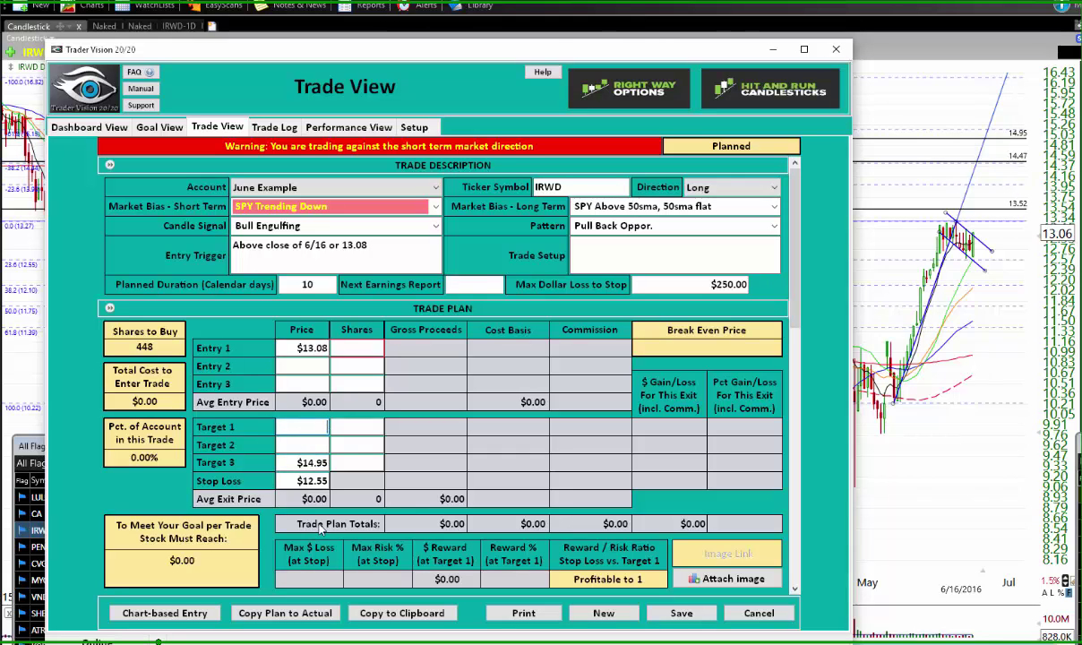
pyautogui.click(303, 444)
pyautogui.hotkey('ctrl', 'v')
pyautogui.hotkey('shift', 'Tab')
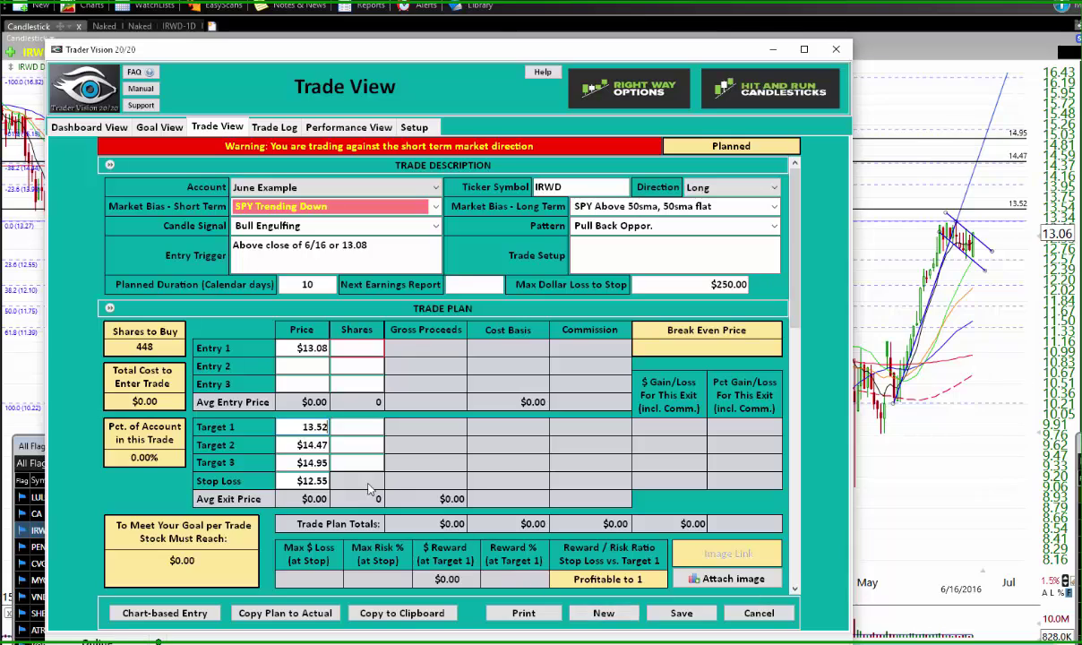
pyautogui.press('Tab')
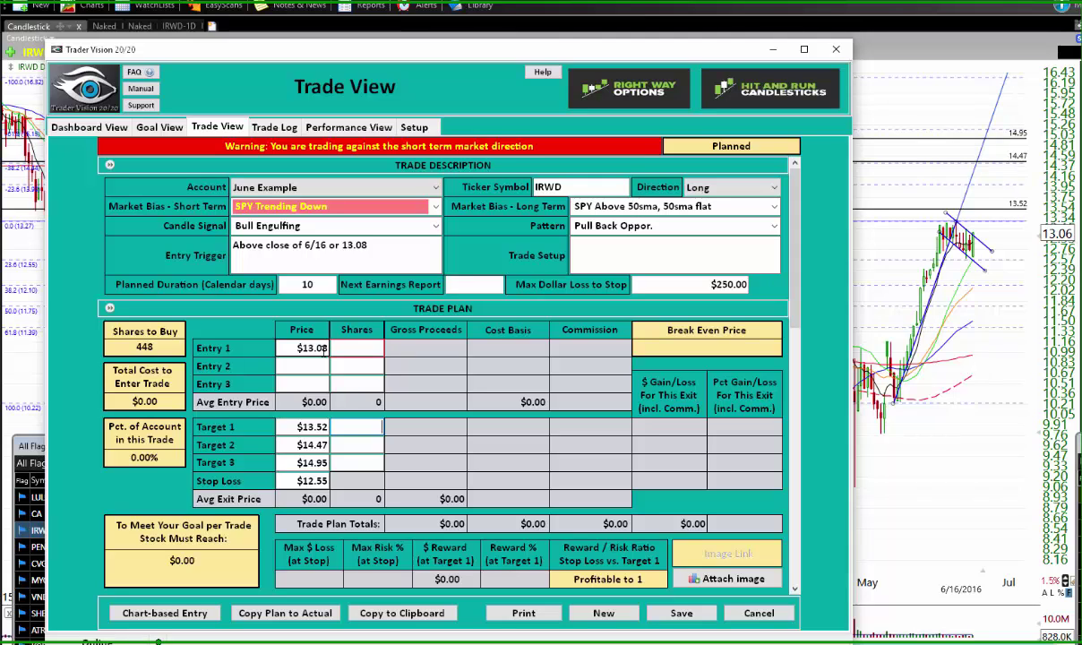
# Set Entry 1 to 200 shares and allocate 100 shares to Target 1
pyautogui.click(356, 348)
pyautogui.click(354, 426)
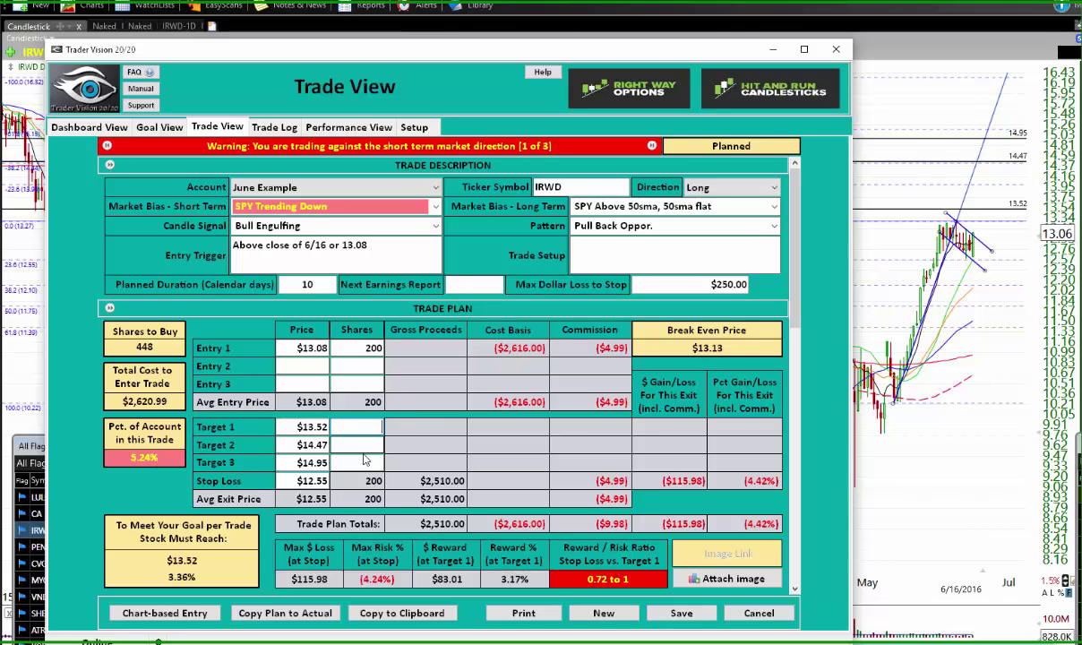
pyautogui.write('100')
pyautogui.click(364, 445)
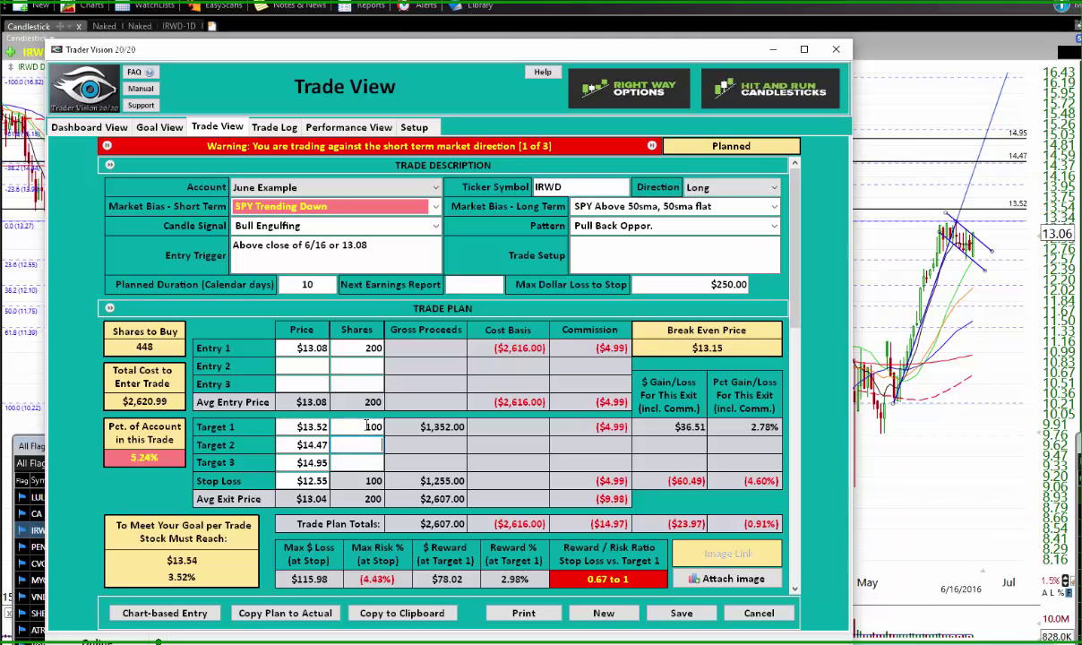
# Allocate 50 shares to Target 2 and 50 shares to Target 3 in the IRWD trade plan
pyautogui.doubleClick(384, 427)
pyautogui.moveTo(364, 47); pyautogui.dragTo(398, 260)
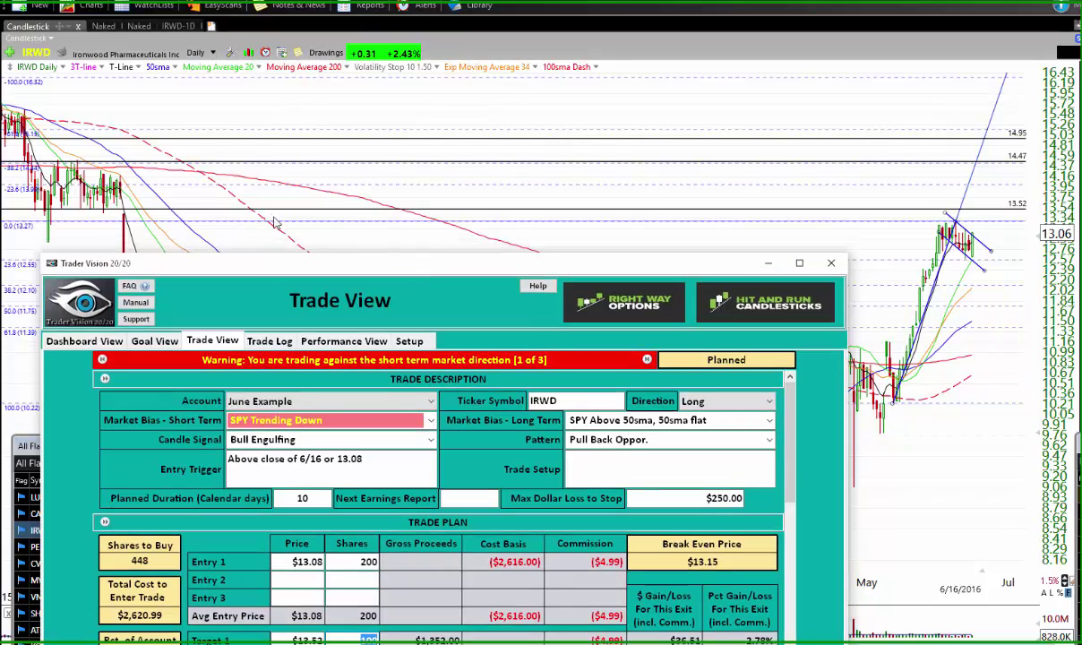
pyautogui.moveTo(348, 262); pyautogui.dragTo(355, 107)
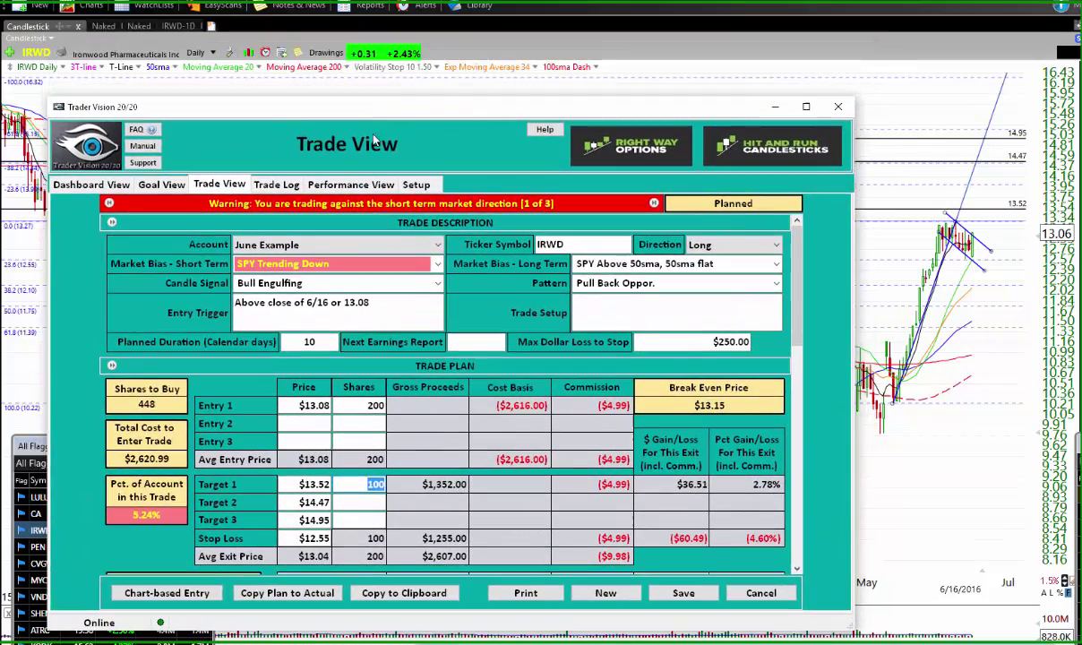
pyautogui.click(375, 503)
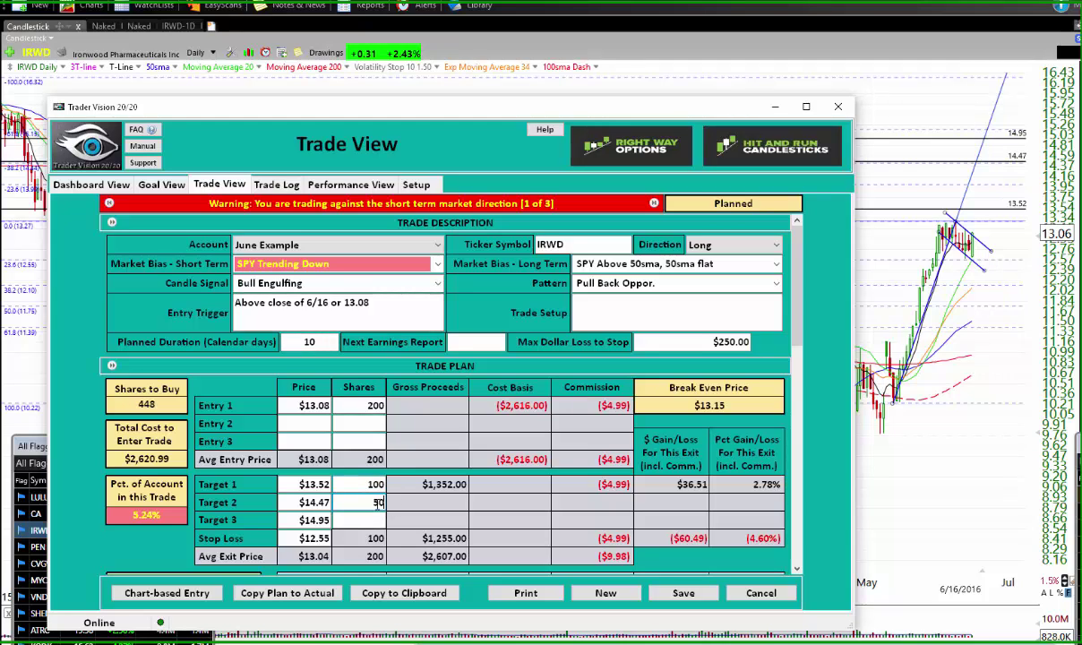
pyautogui.write('50')
pyautogui.click(386, 524)
pyautogui.write('50')
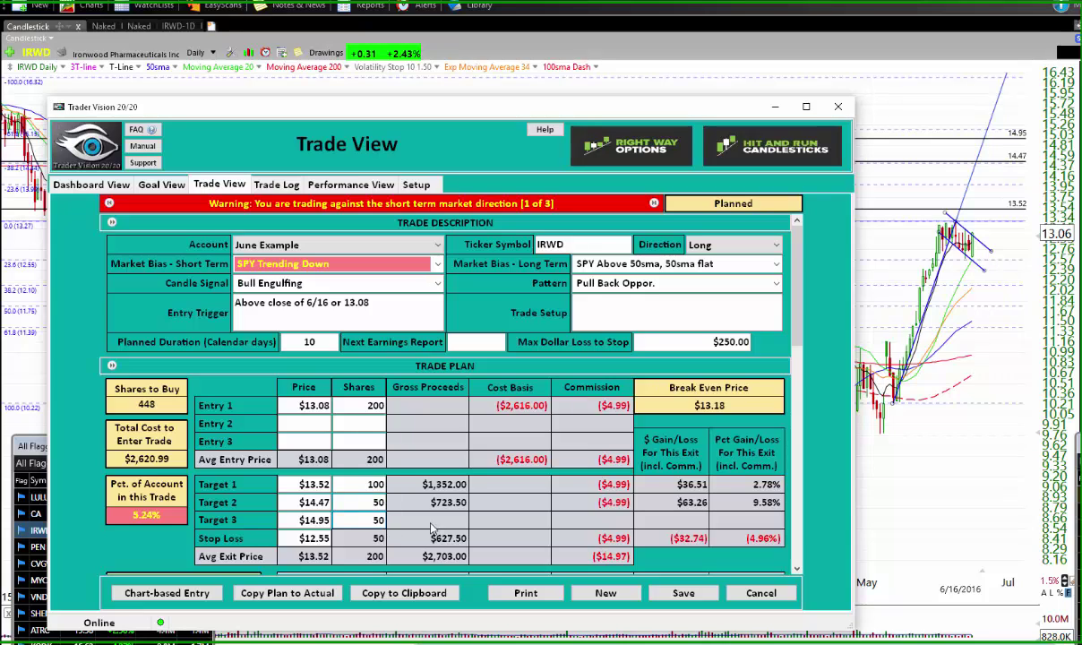
pyautogui.click(364, 504)
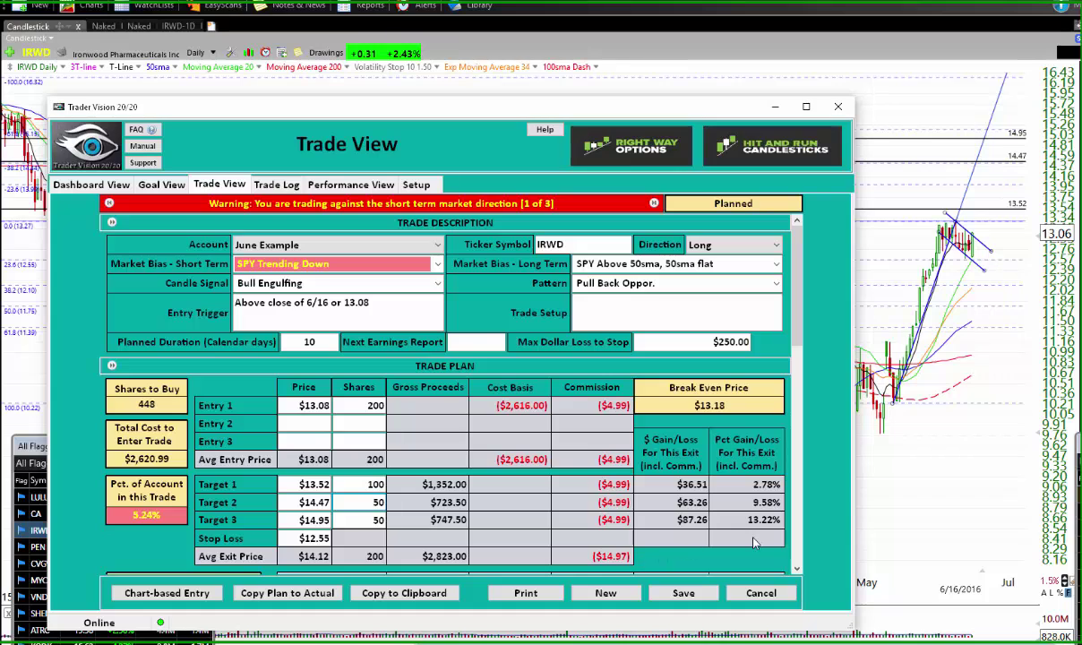
# Examine the IRWD plan's totals and reward/risk ratio, and compare its targets with the price levels on the chart
pyautogui.scroll(-1, 712, 509)
pyautogui.scroll(-2, 757, 556)
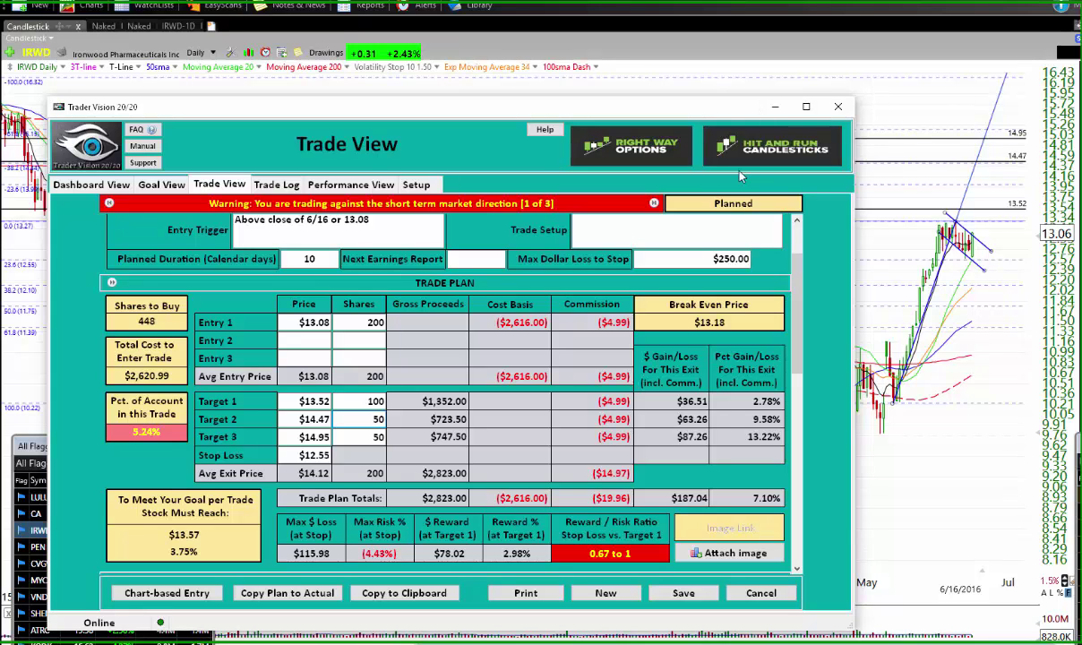
pyautogui.moveTo(662, 112); pyautogui.dragTo(681, 324)
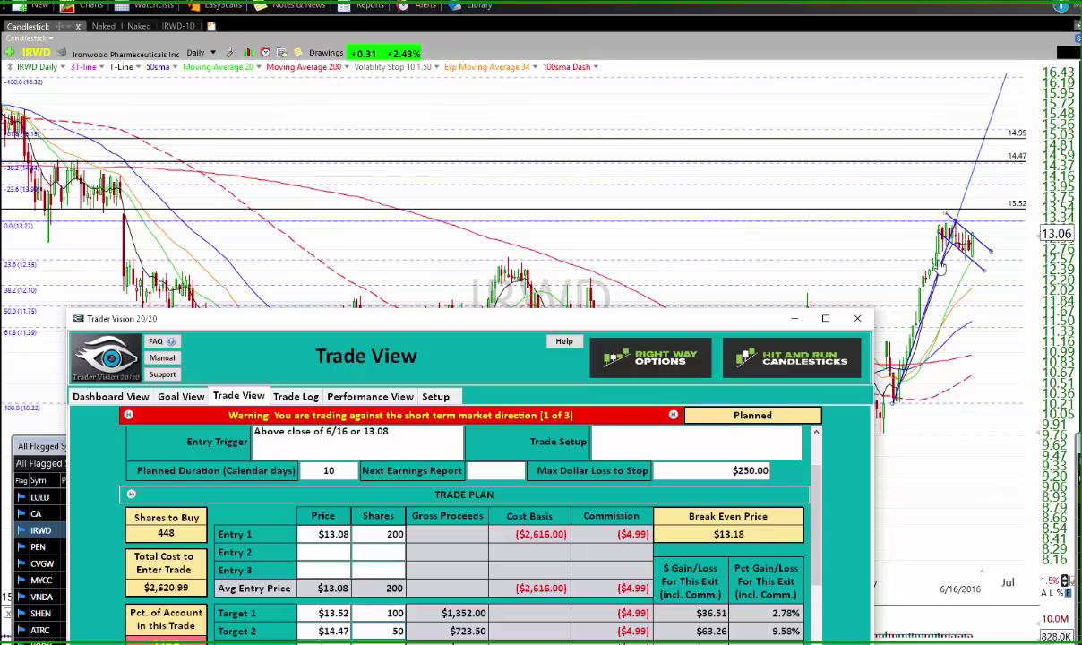
pyautogui.moveTo(981, 264)
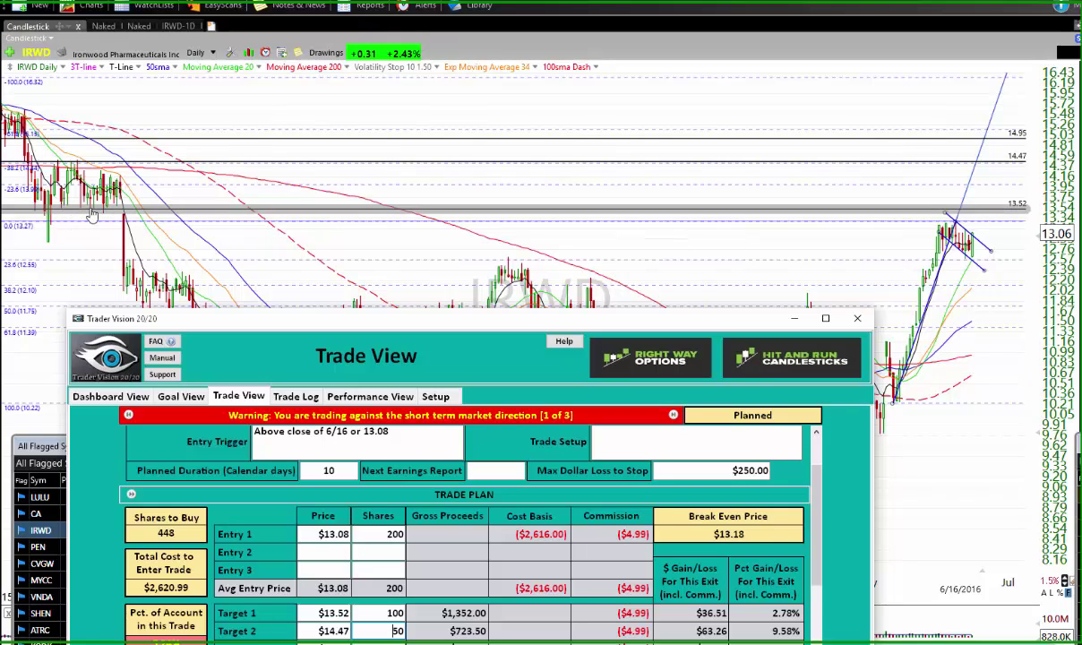
pyautogui.scroll(-1, 92, 216)
pyautogui.scroll(1, 95, 215)
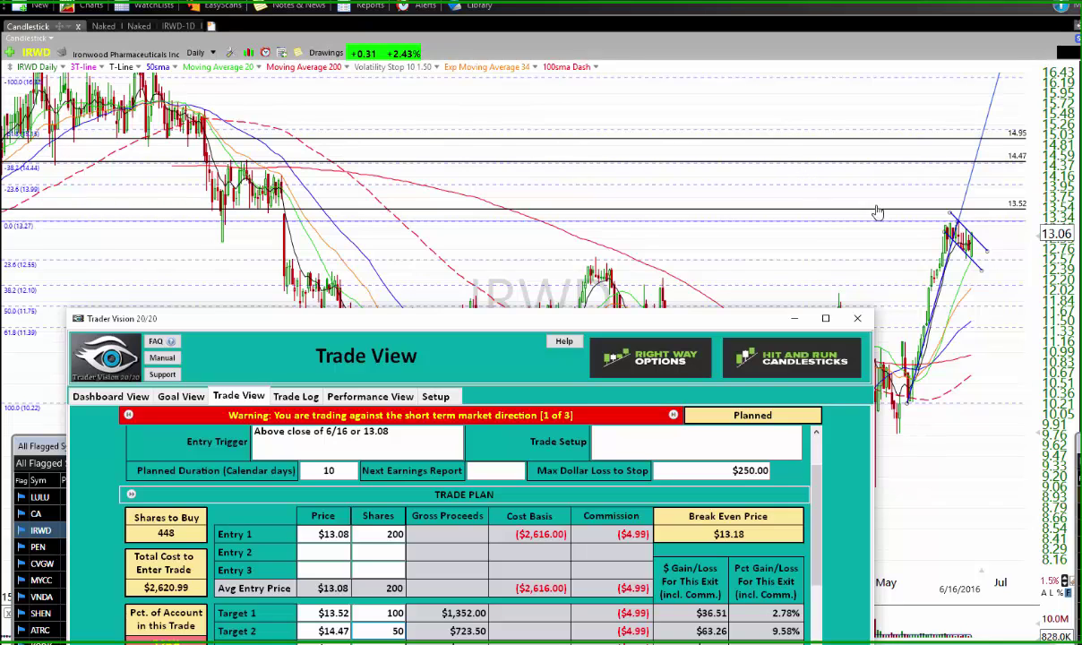
pyautogui.moveTo(937, 208)
pyautogui.moveTo(724, 316); pyautogui.dragTo(724, 96)
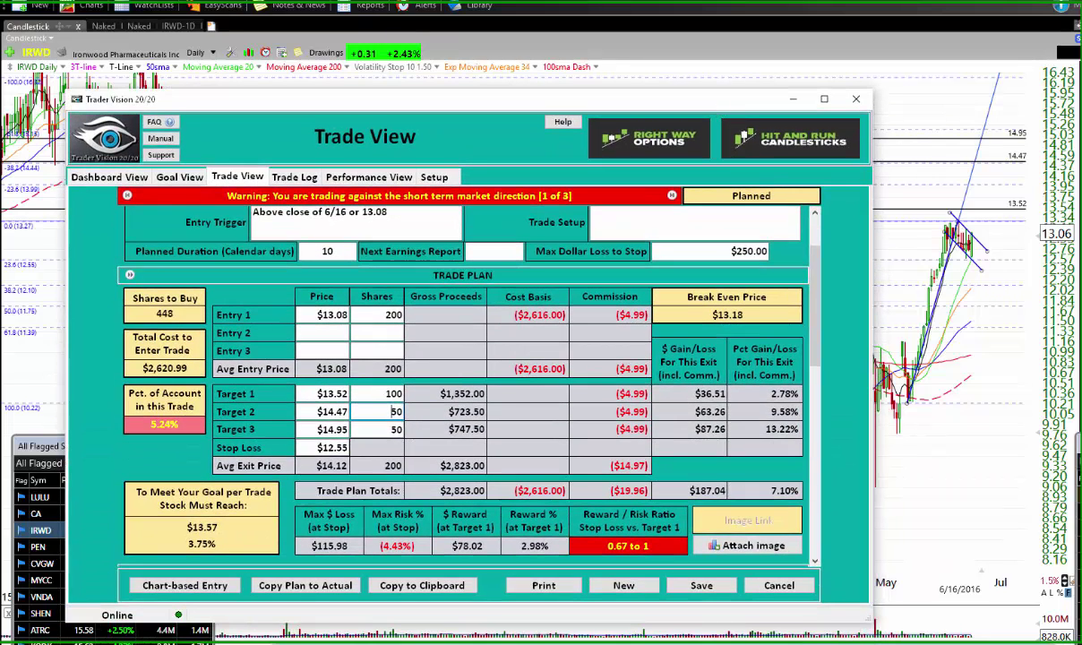
# Switch to the Dashboard View and save the changes to the IRWD trade plan
pyautogui.click(390, 411)
pyautogui.click(112, 180)
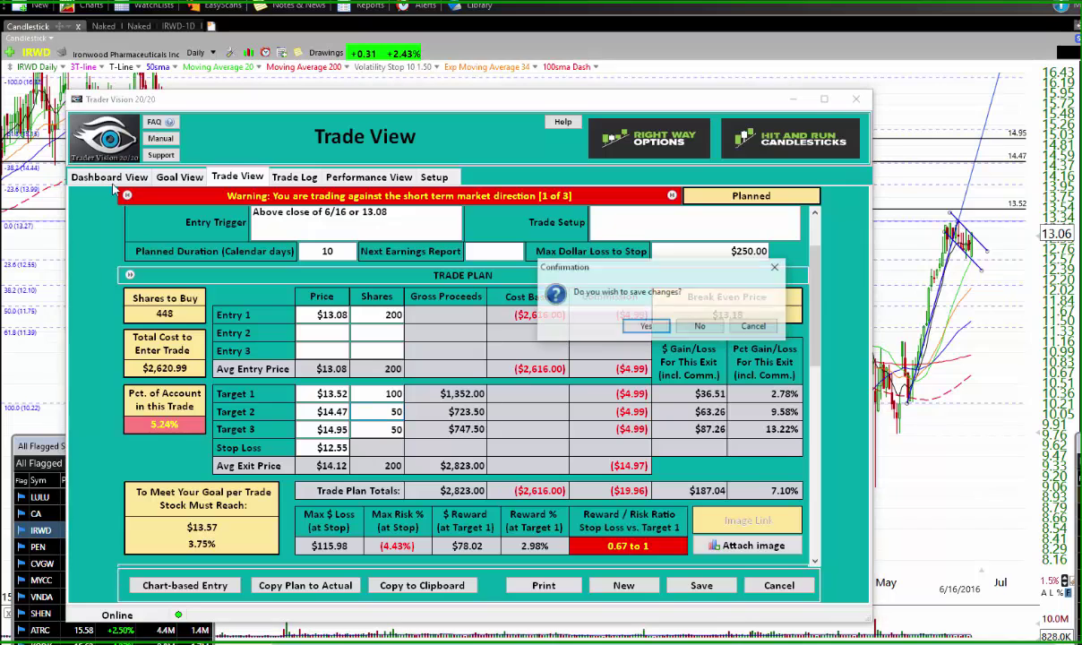
pyautogui.click(650, 326)
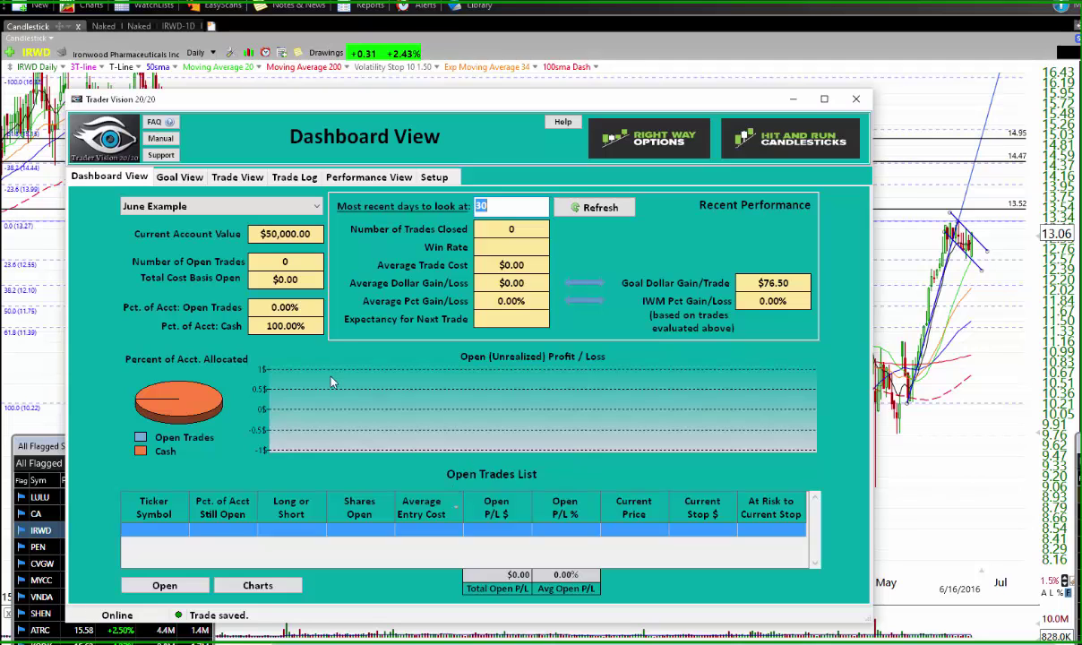
# Show Test Account on the dashboard and examine its open trades from ABC through VRNT, ending on FLXN
pyautogui.click(294, 206)
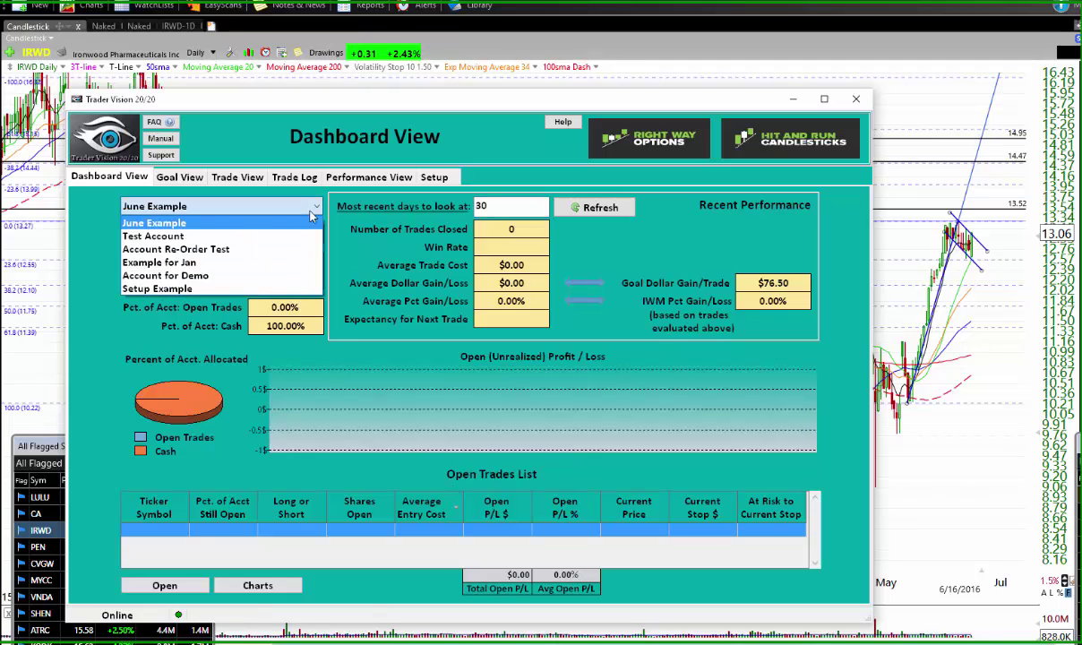
pyautogui.click(173, 236)
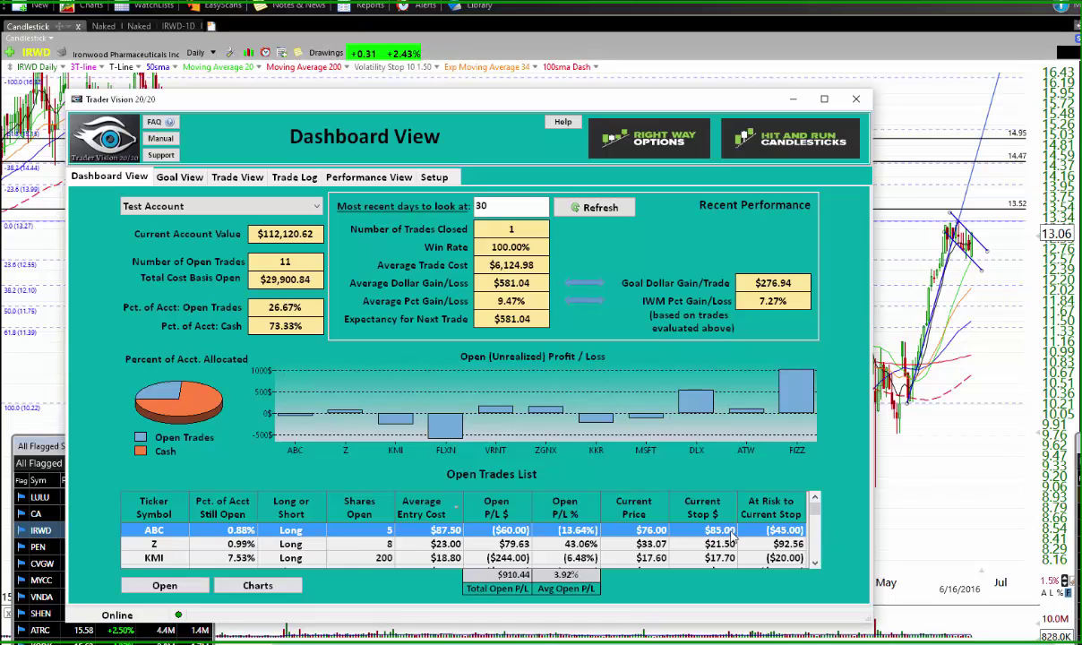
pyautogui.moveTo(745, 535)
pyautogui.click(510, 545)
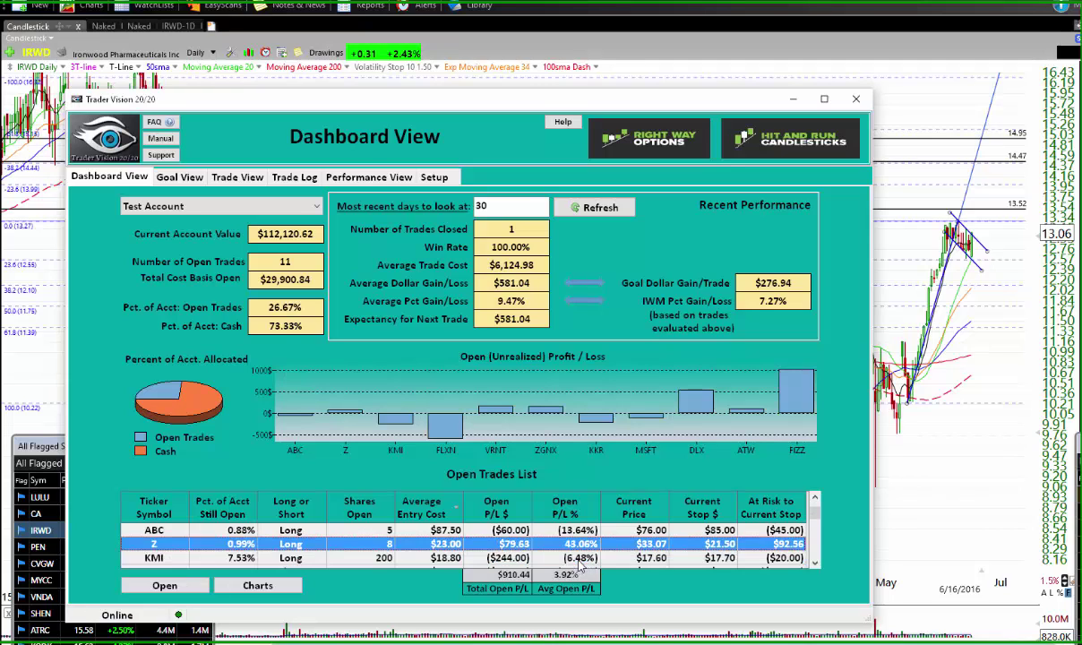
pyautogui.click(581, 558)
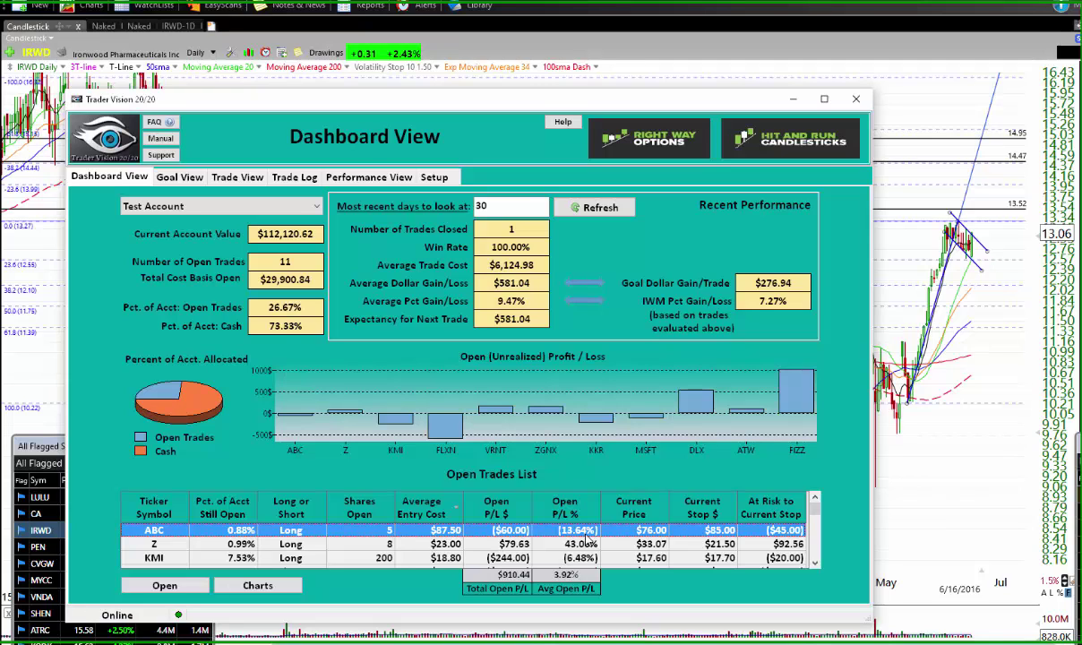
pyautogui.click(571, 544)
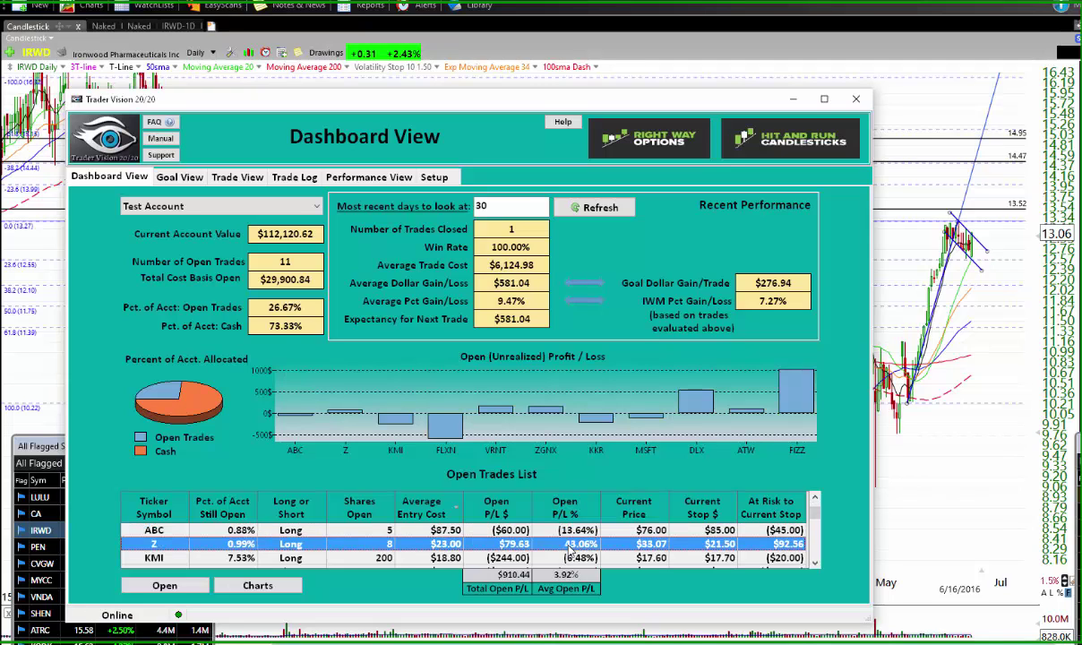
pyautogui.click(545, 557)
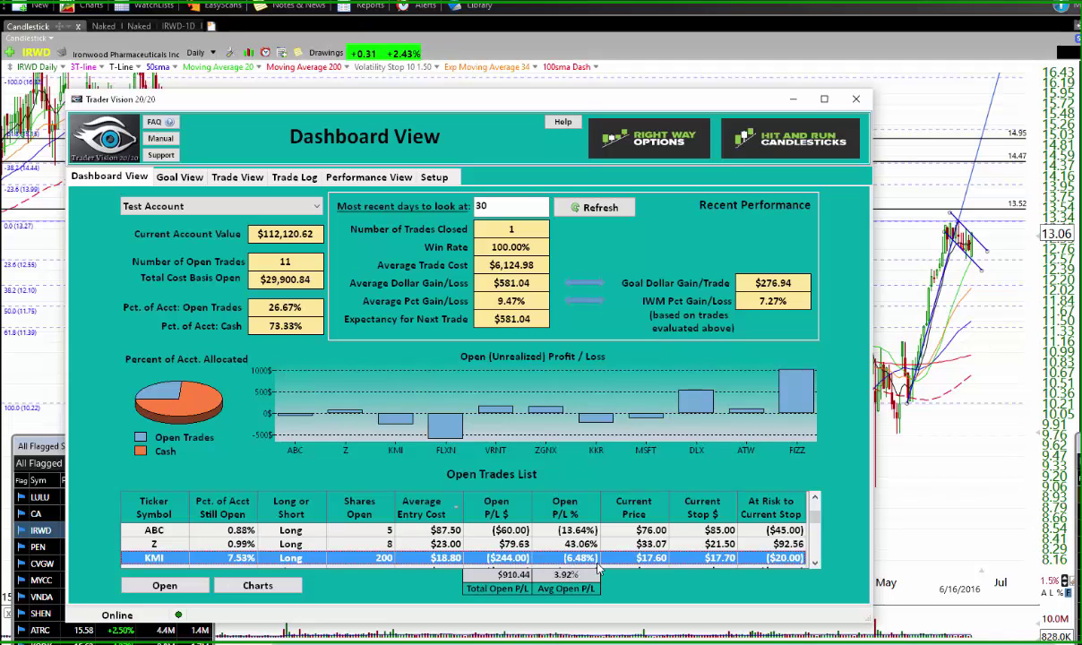
pyautogui.press('Down')
pyautogui.press('Down')
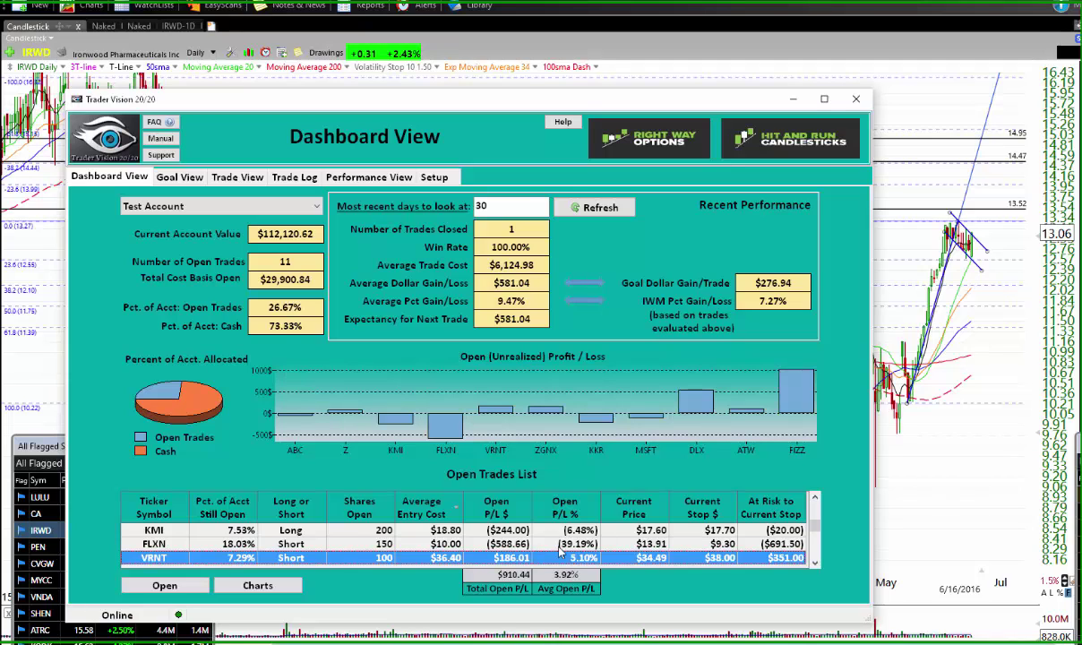
pyautogui.press('Up')
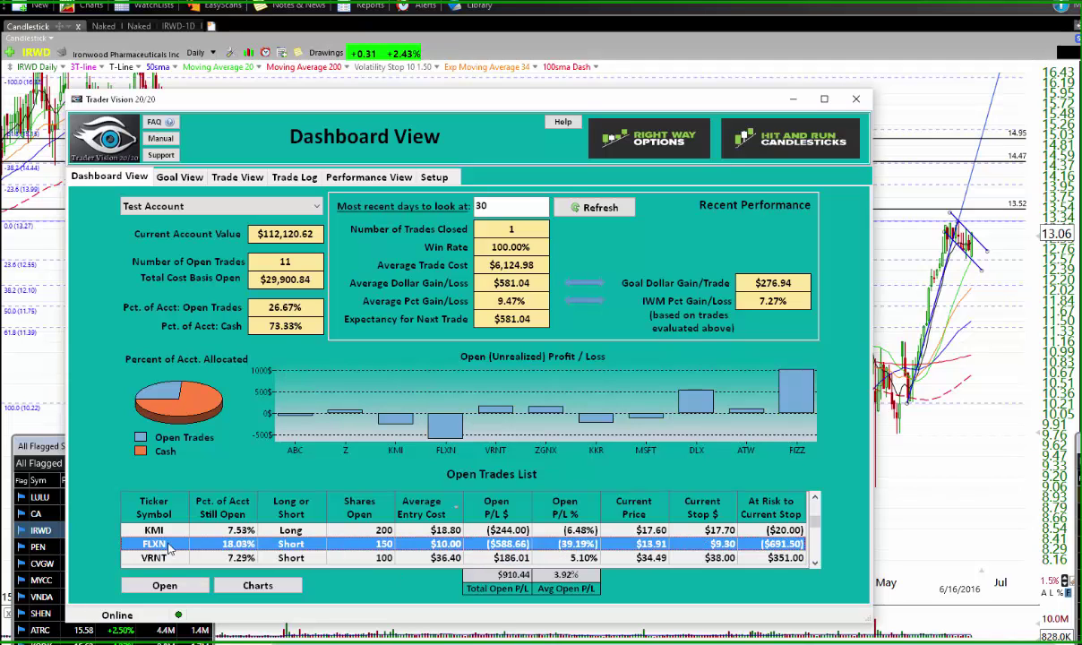
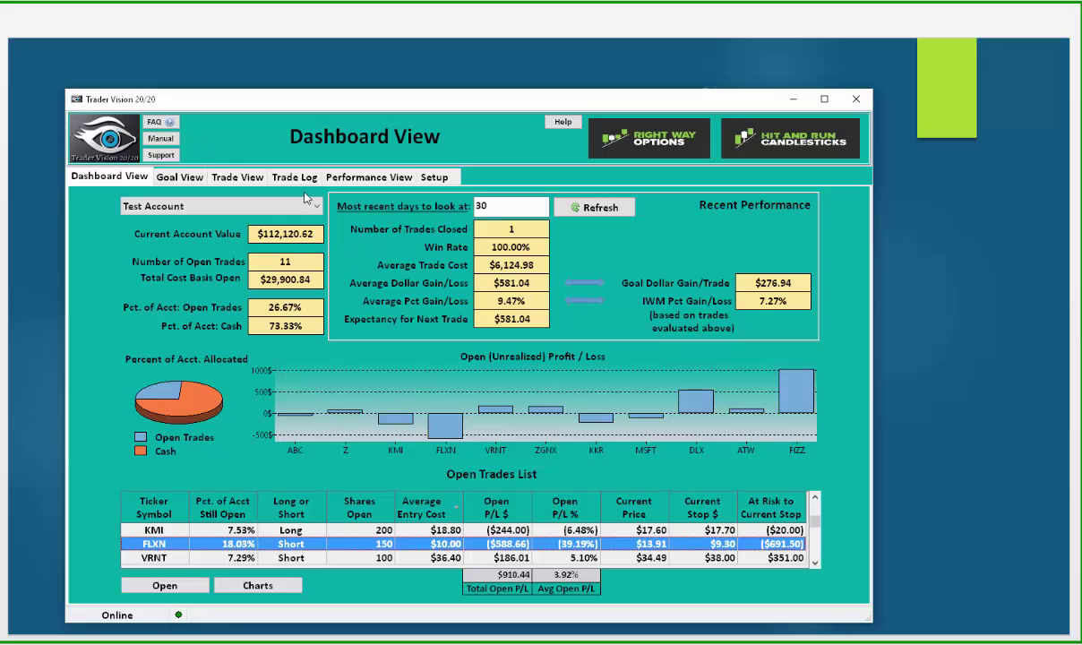
# Open the Trade Log and filter it to planned trades only, excluding opened and closed ones
pyautogui.click(290, 177)
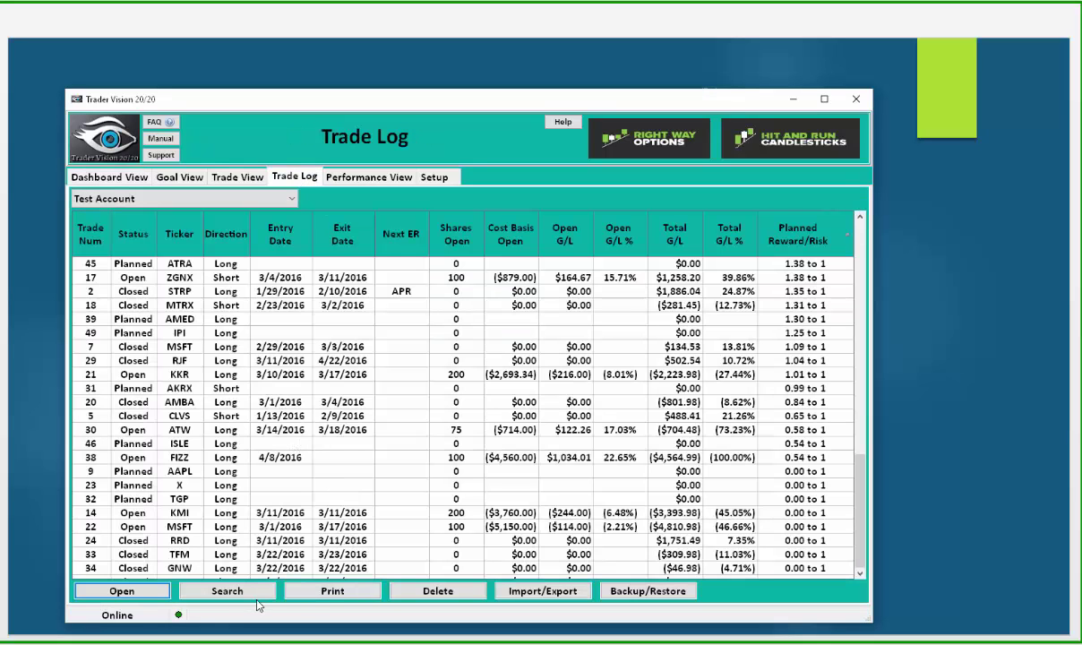
pyautogui.click(228, 593)
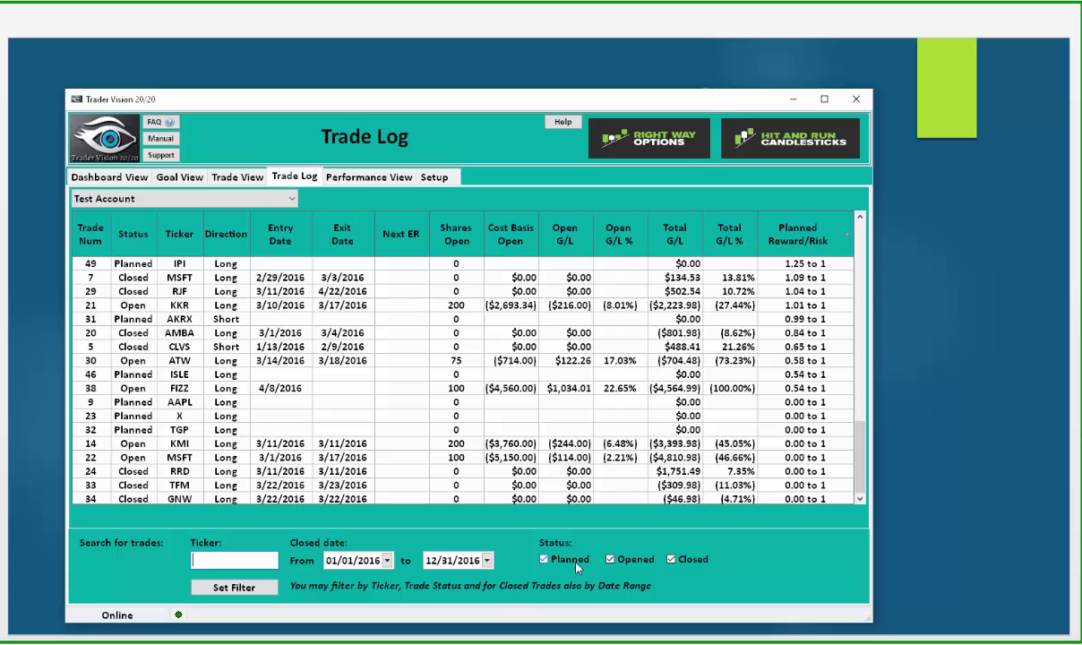
pyautogui.click(611, 560)
pyautogui.click(671, 560)
pyautogui.click(208, 588)
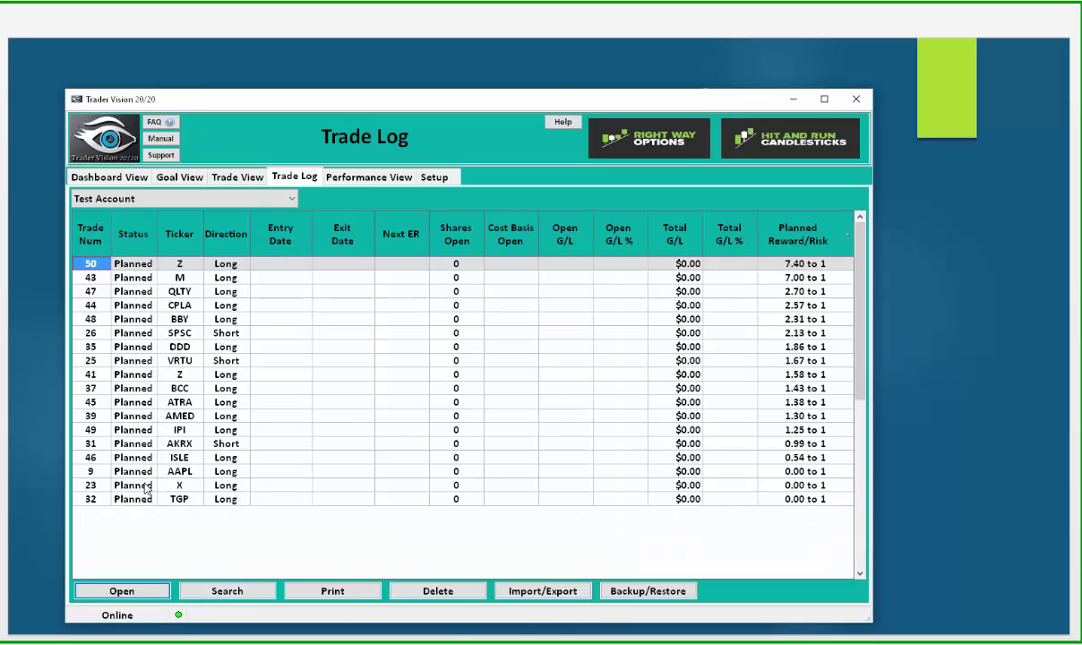
# Include opened and closed trades in the Trade Log filter again and limit it to ticker Z
pyautogui.click(250, 591)
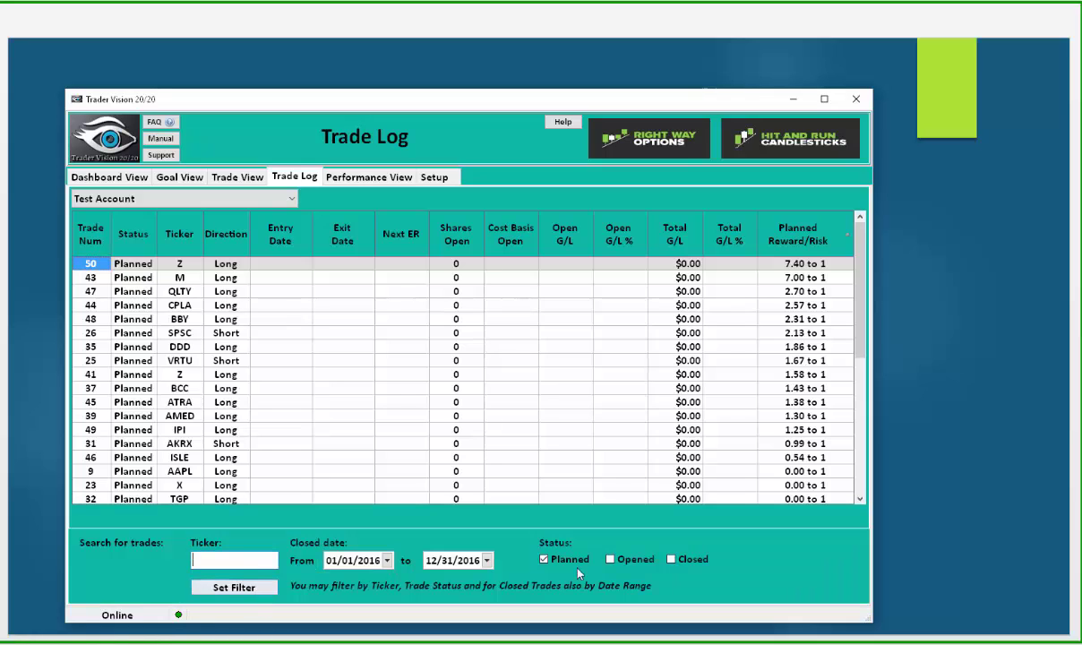
pyautogui.click(611, 559)
pyautogui.click(671, 559)
pyautogui.click(387, 560)
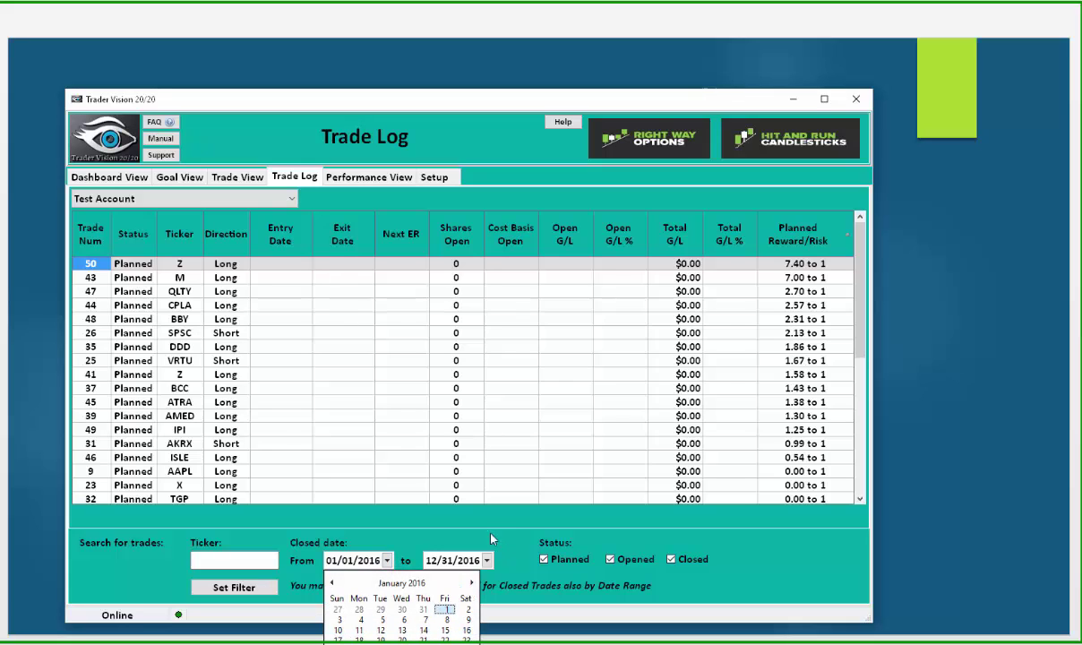
pyautogui.click(490, 536)
pyautogui.click(198, 557)
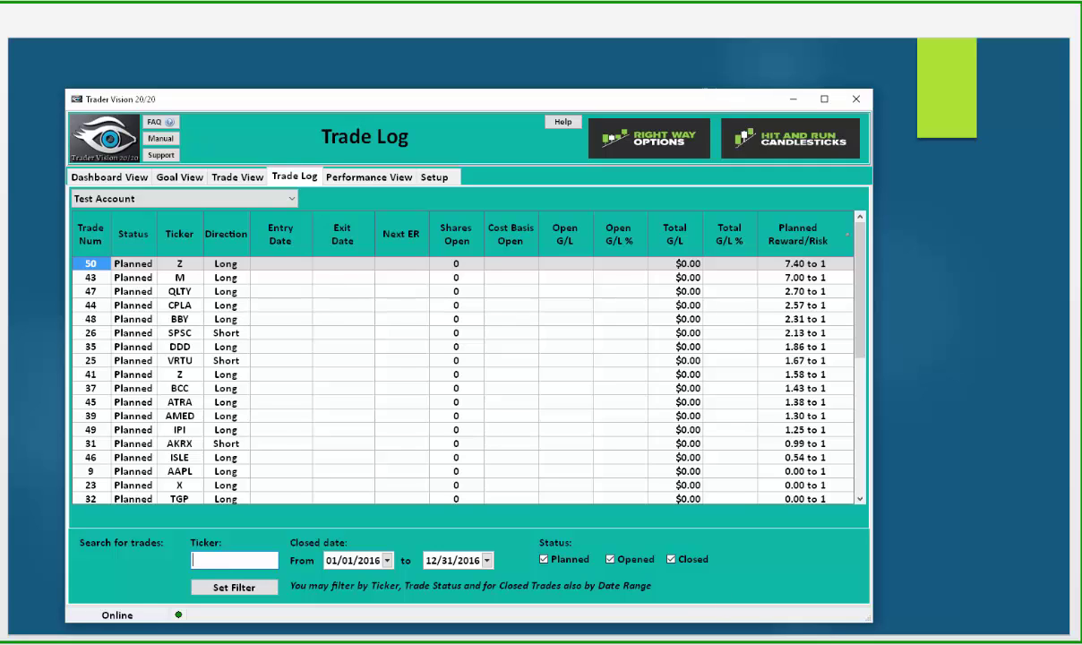
pyautogui.write('Z')
pyautogui.click(267, 587)
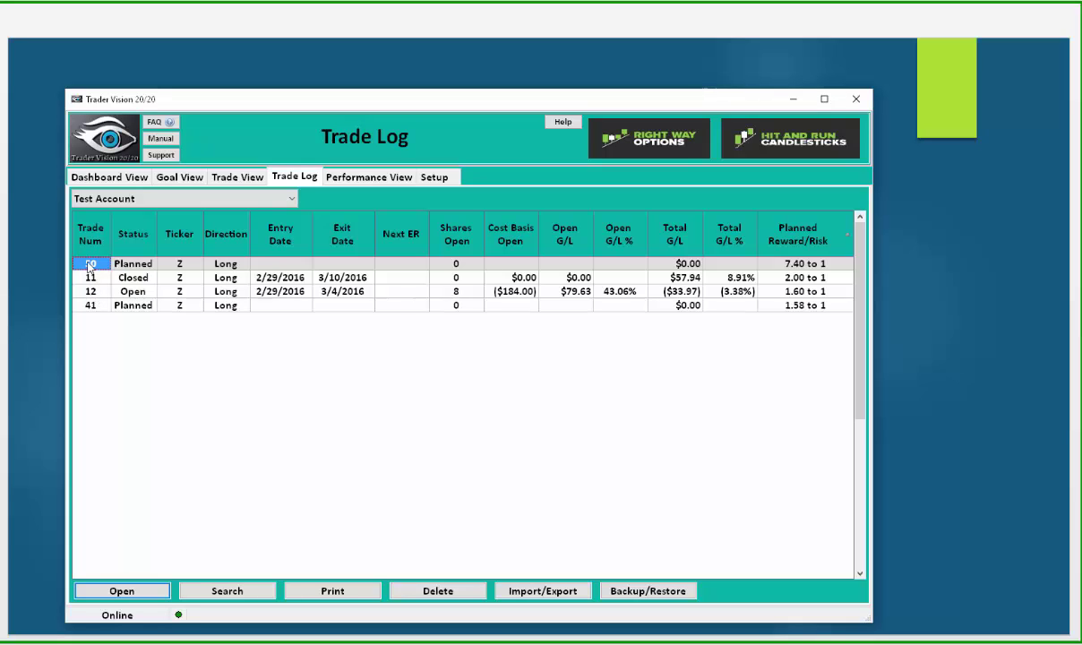
# Clear the ticker filter and sort the Trade Log by trade number
pyautogui.click(215, 590)
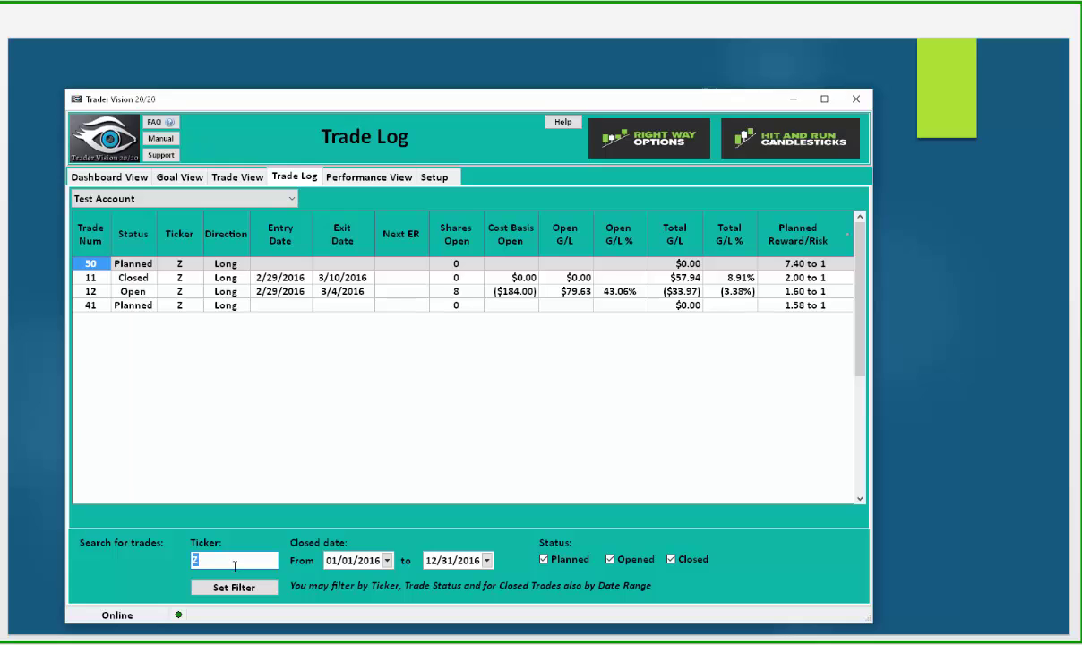
pyautogui.press('BackSpace')
pyautogui.click(236, 589)
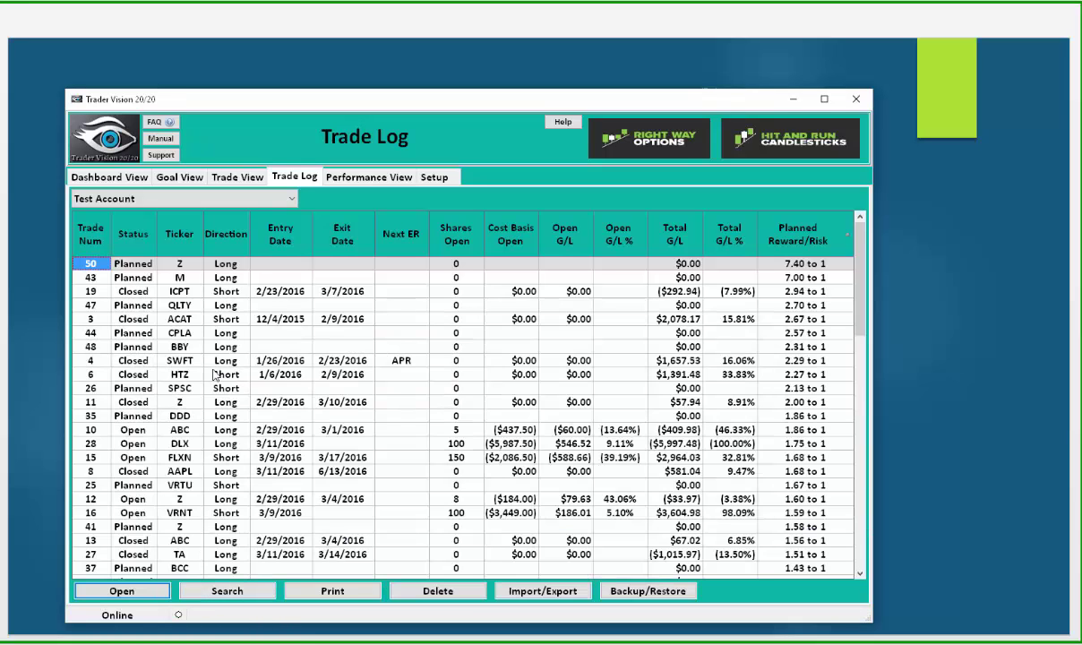
pyautogui.click(91, 238)
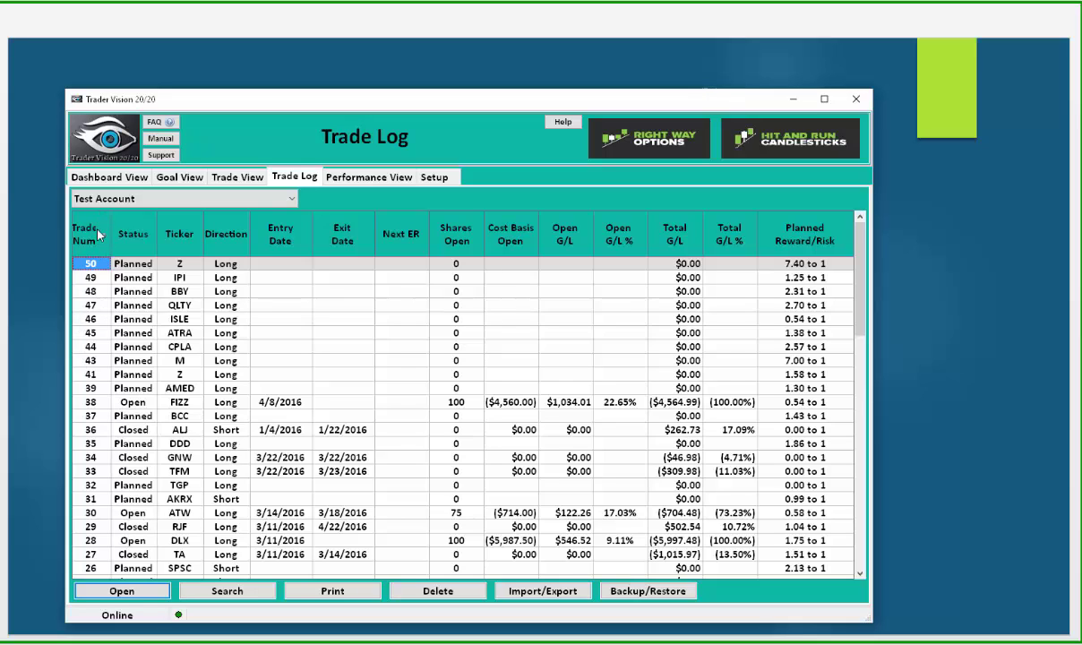
pyautogui.click(279, 197)
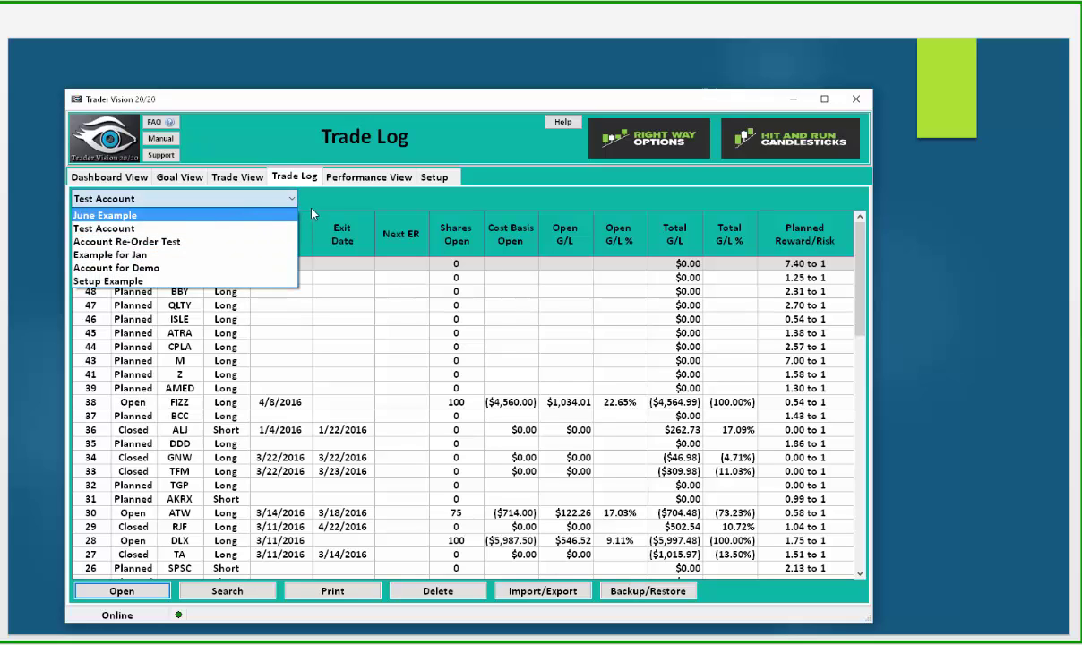
pyautogui.click(293, 197)
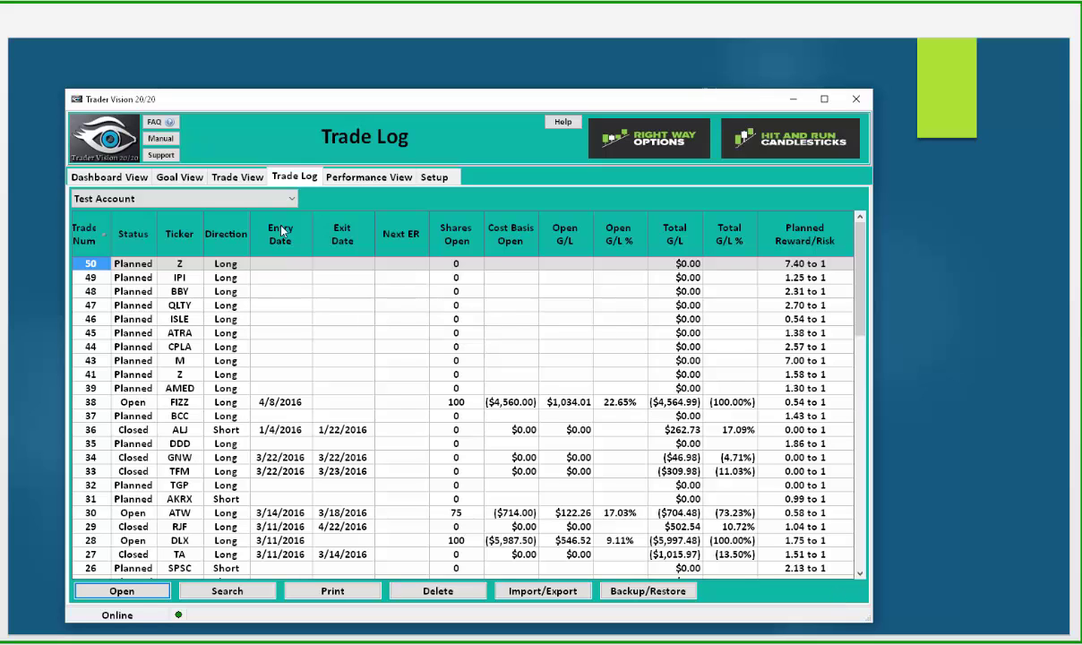
# View Test Account's goals in the Goal View and its overall trading statistics in the Performance View
pyautogui.click(181, 178)
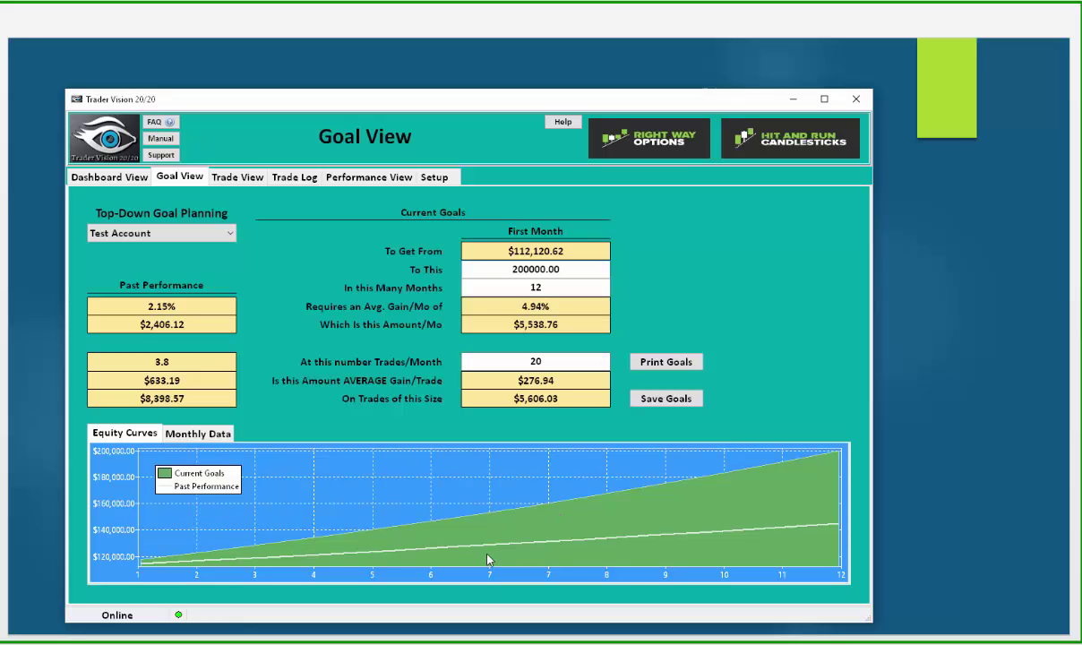
pyautogui.click(357, 179)
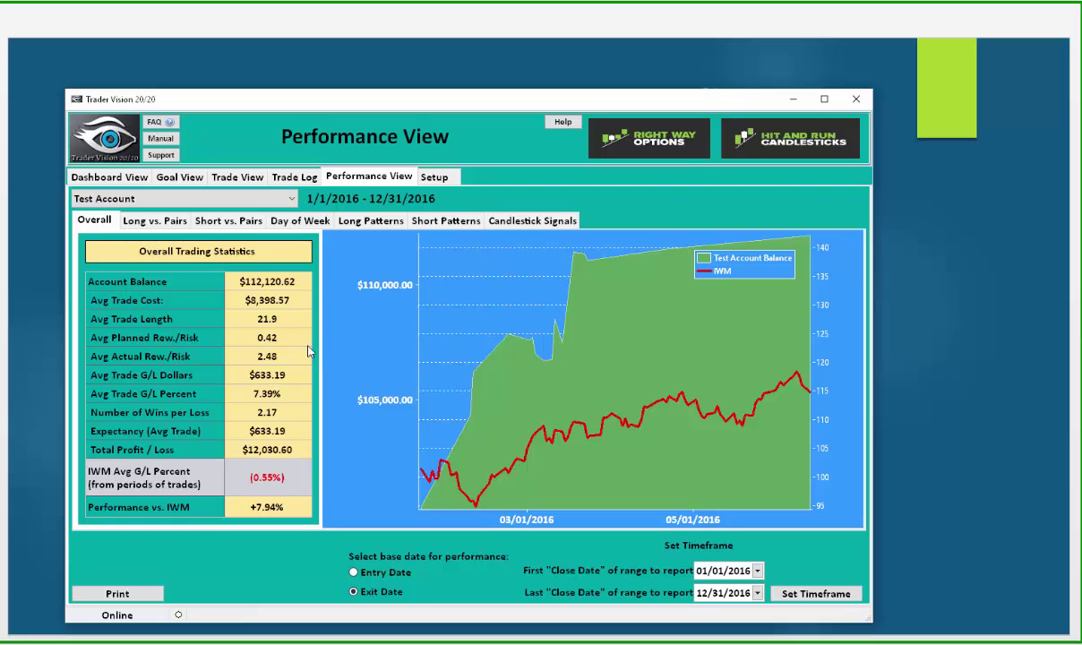
# Review Test Account's figures in the Goal View and Dashboard View, ending on its Trade Log
pyautogui.moveTo(309, 351)
pyautogui.click(167, 180)
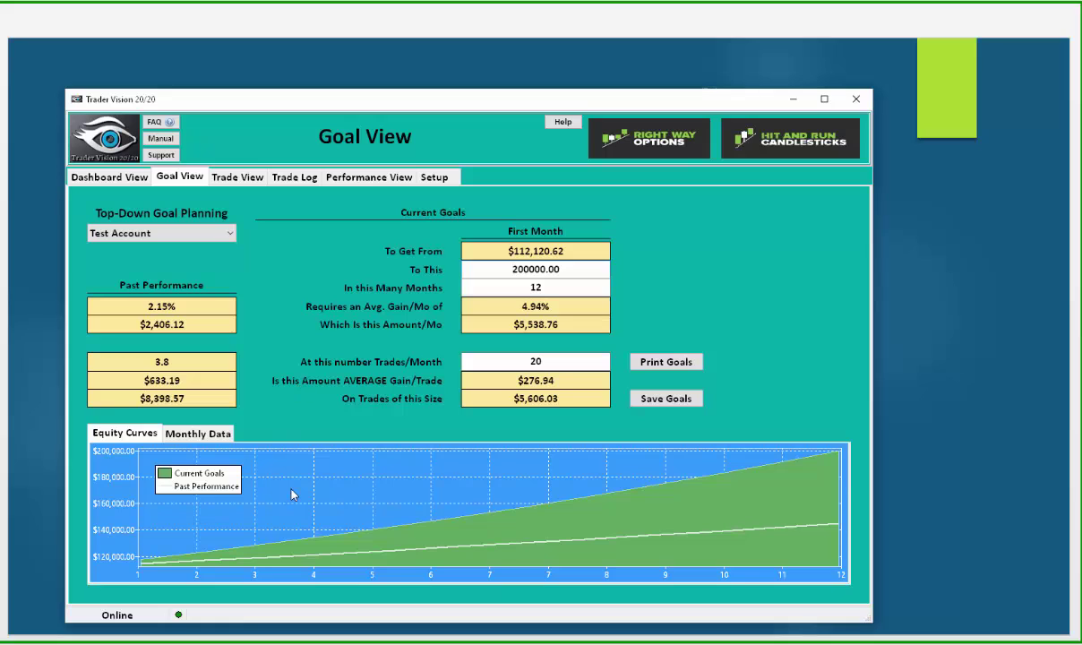
pyautogui.click(112, 176)
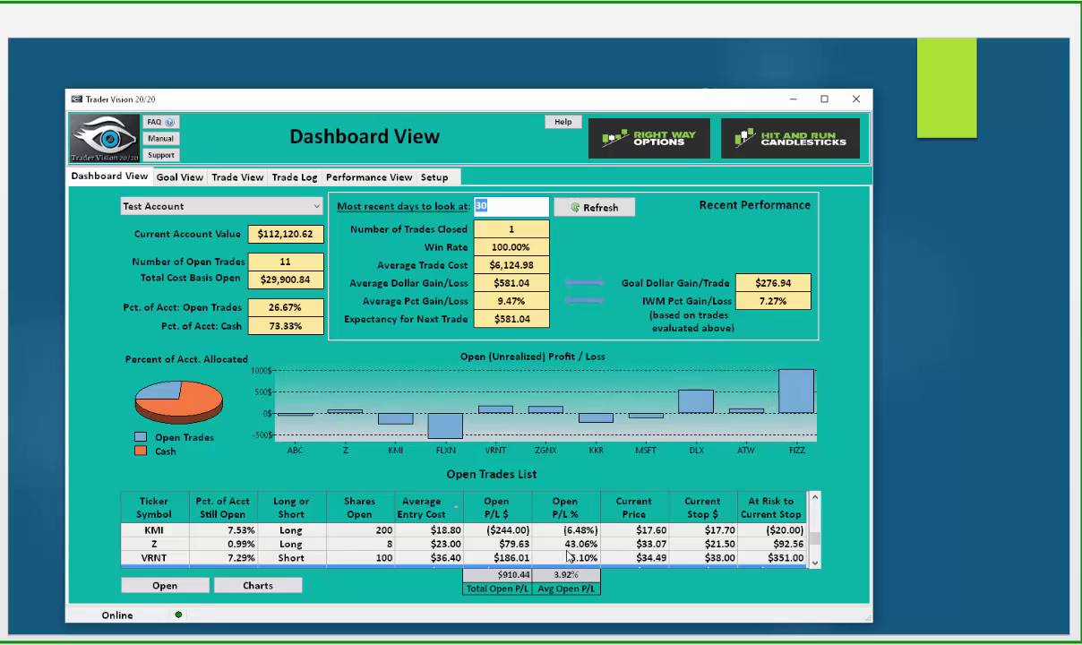
pyautogui.click(294, 176)
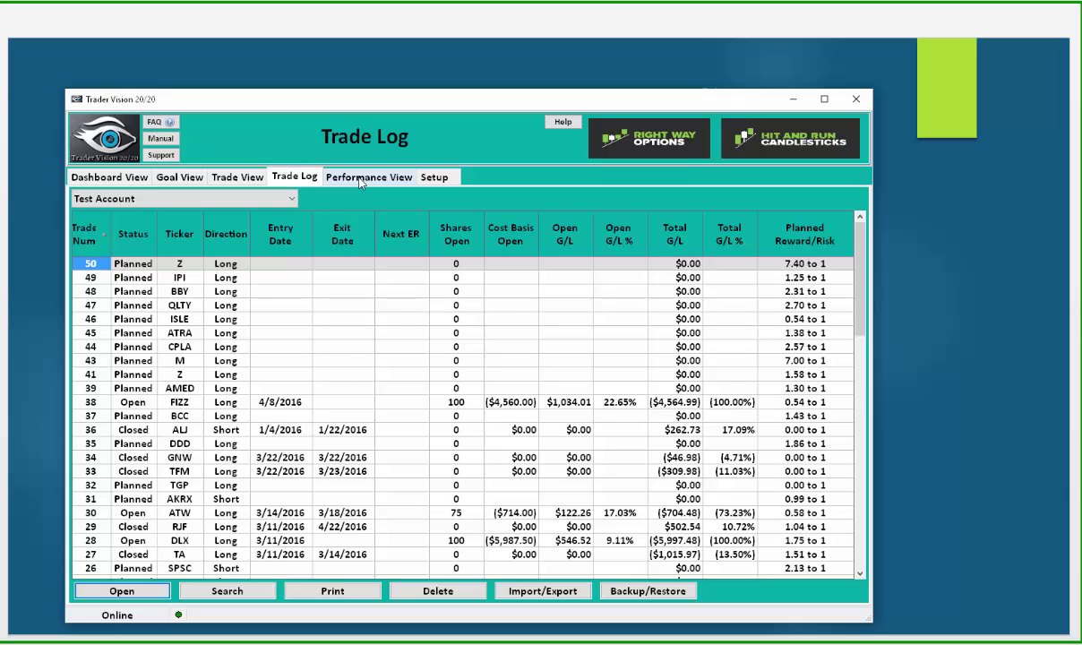
# Open the online Trader Vision 20/20 user manual page to view its guides and tutorials, and return to Trader Vision 20/20
pyautogui.click(168, 143)
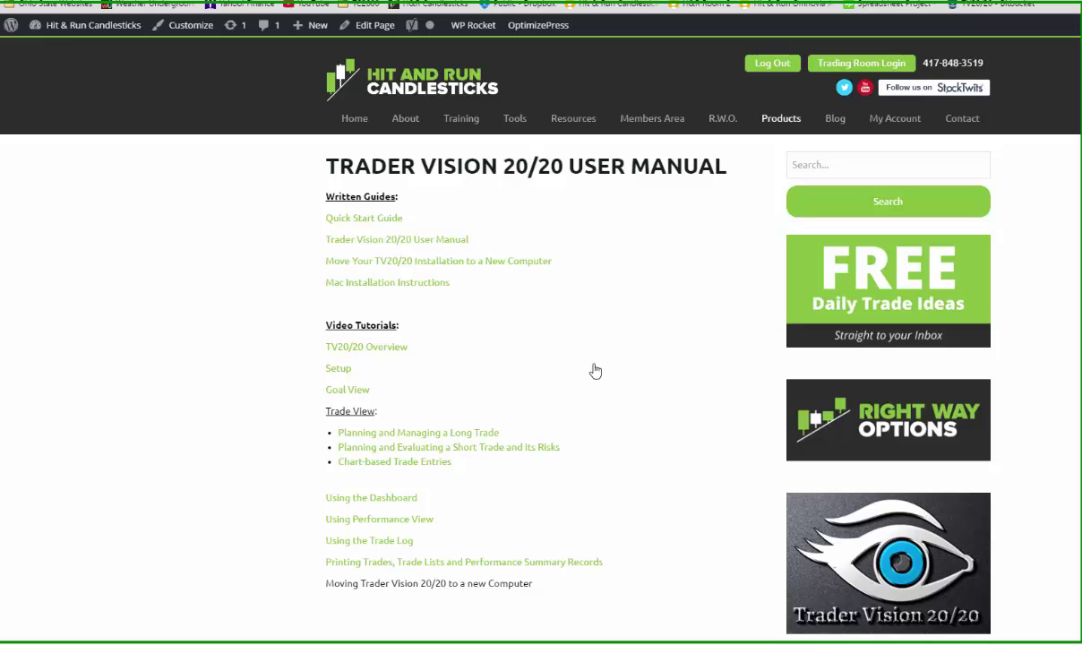
pyautogui.moveTo(785, 130)
pyautogui.hotkey('alt', 'Tab')
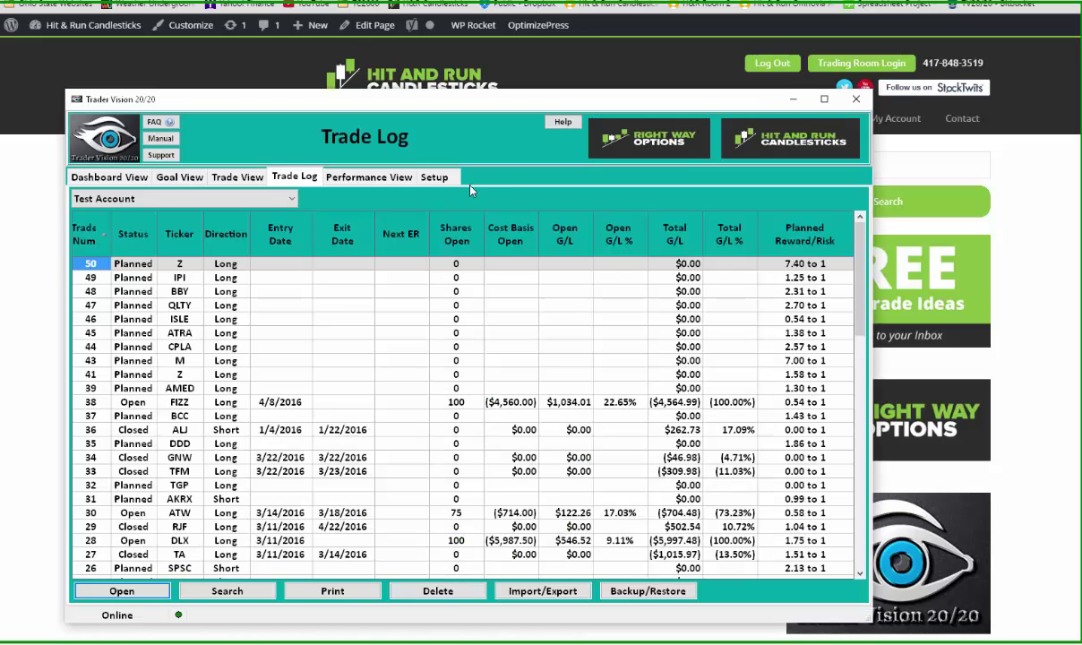
# Show the application settings in Setup to examine the license details, colors and share calculation options, moving the window slightly up
pyautogui.click(448, 178)
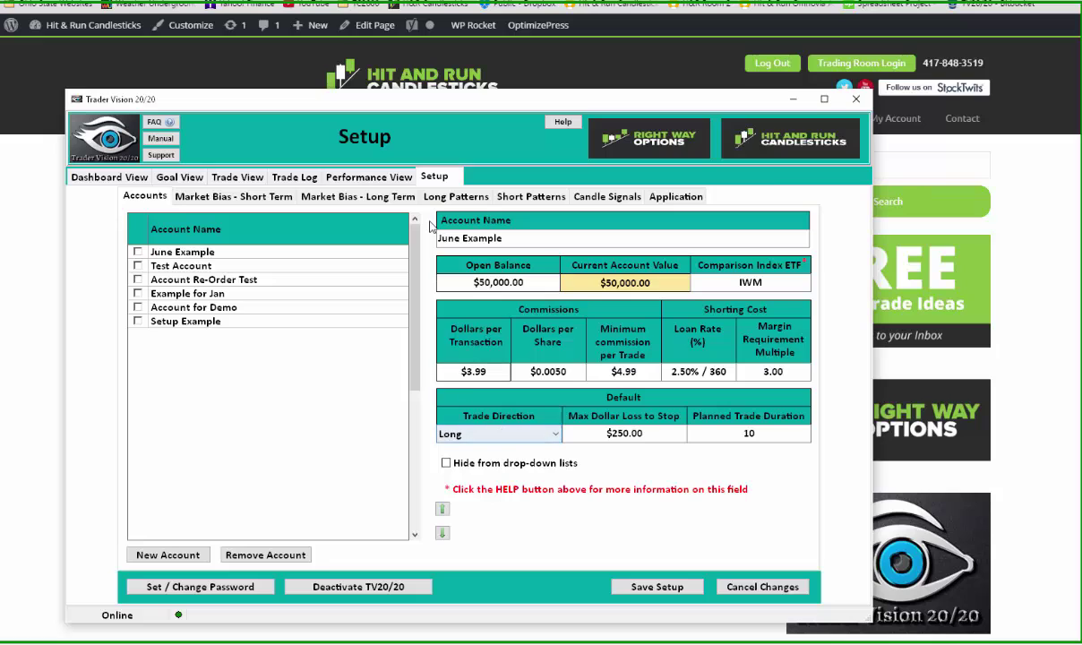
pyautogui.click(676, 196)
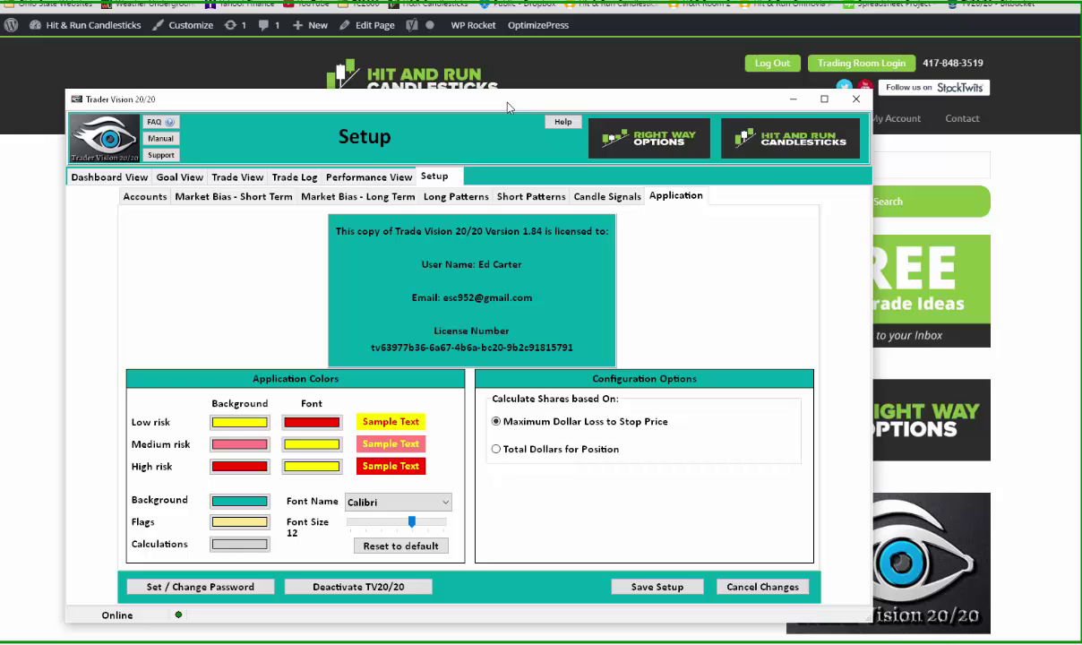
pyautogui.moveTo(507, 108); pyautogui.dragTo(509, 93)
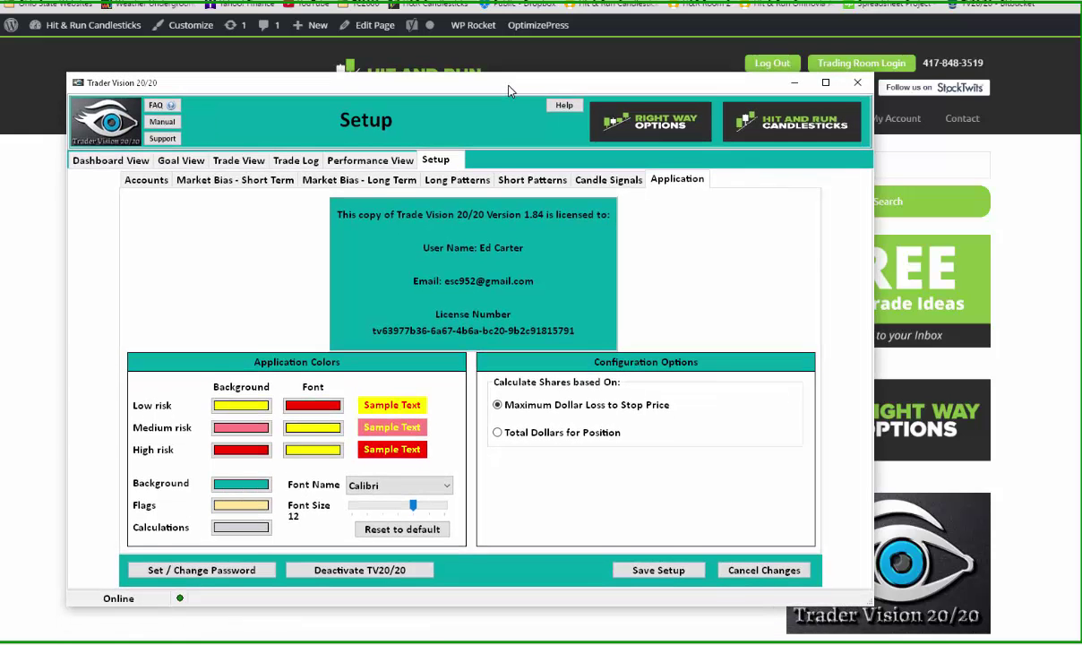